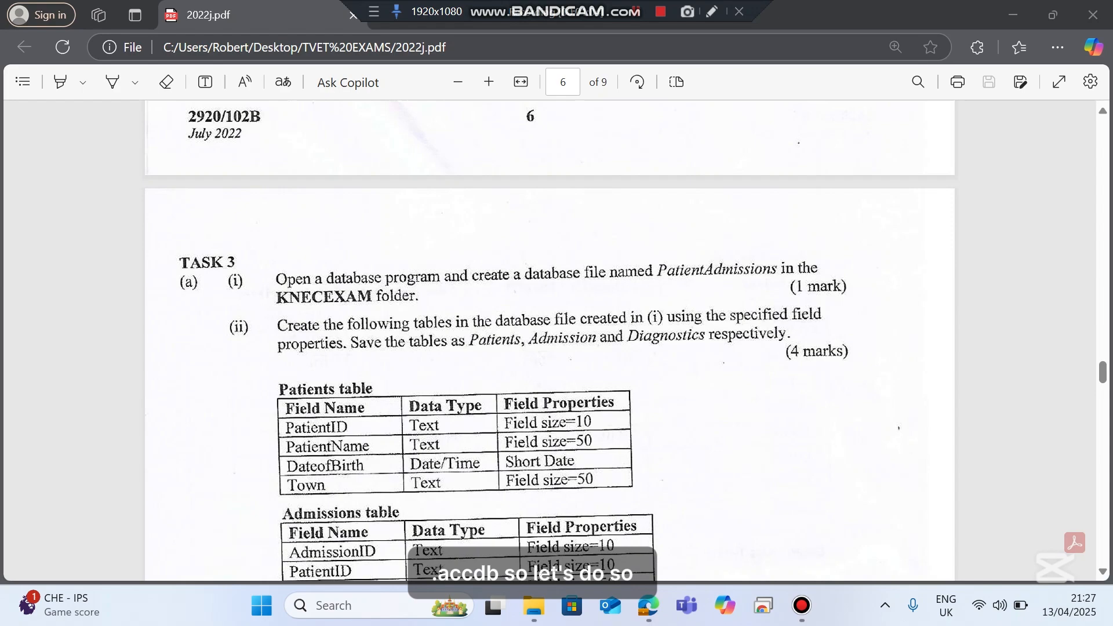
Check the Task 3 table specifications in the exam PDF and launch Microsoft Access.
scroll(550, 341, "down", 5)
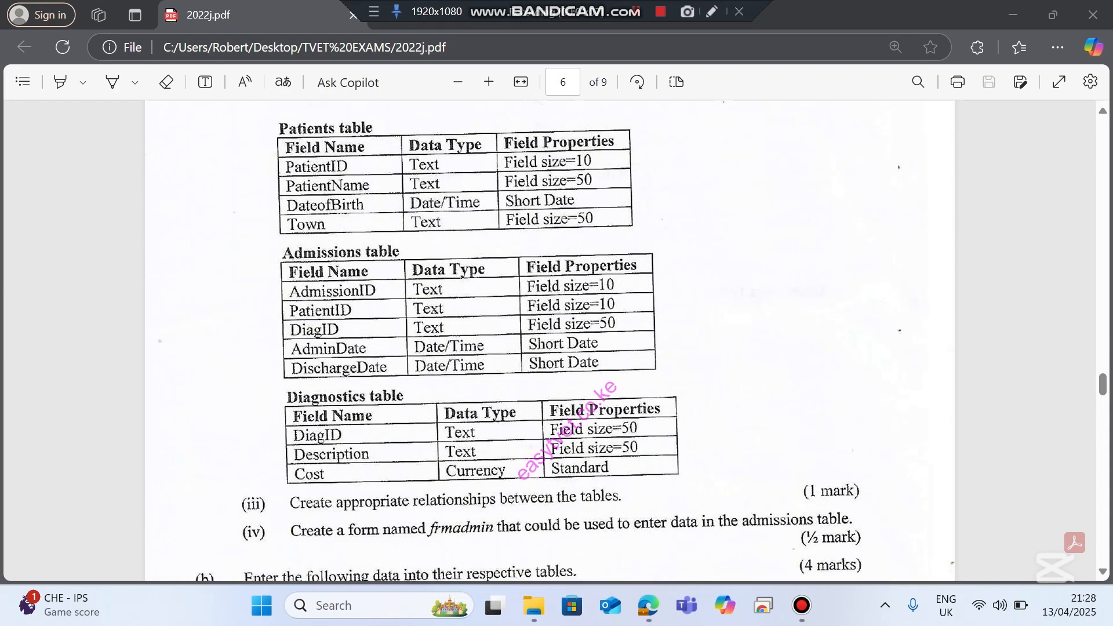
left_click(261, 605)
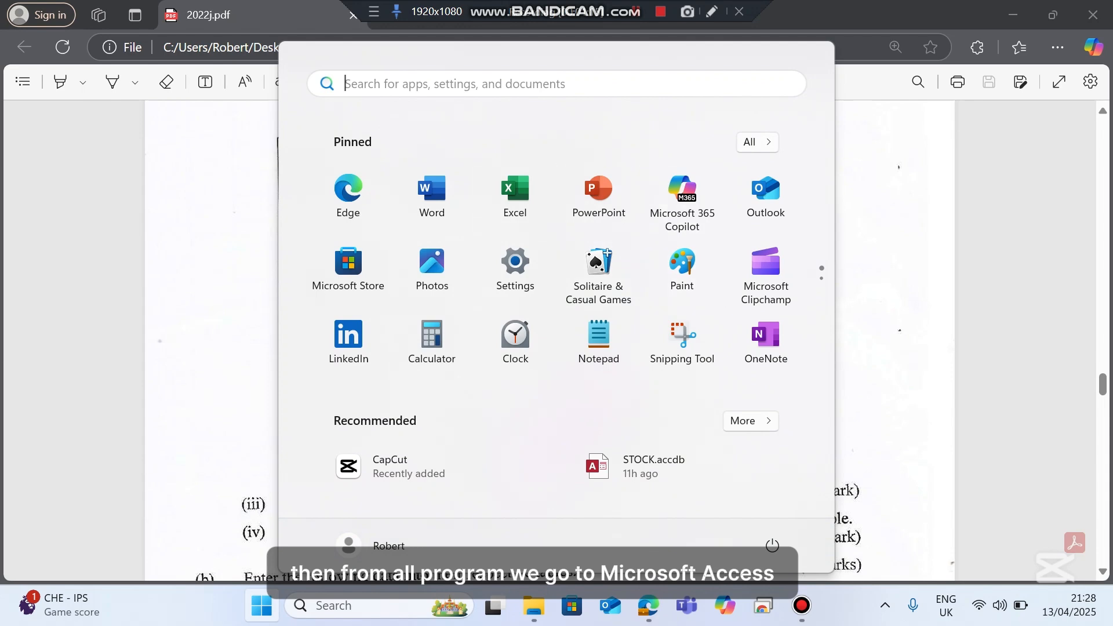
left_click(455, 84)
type("acce")
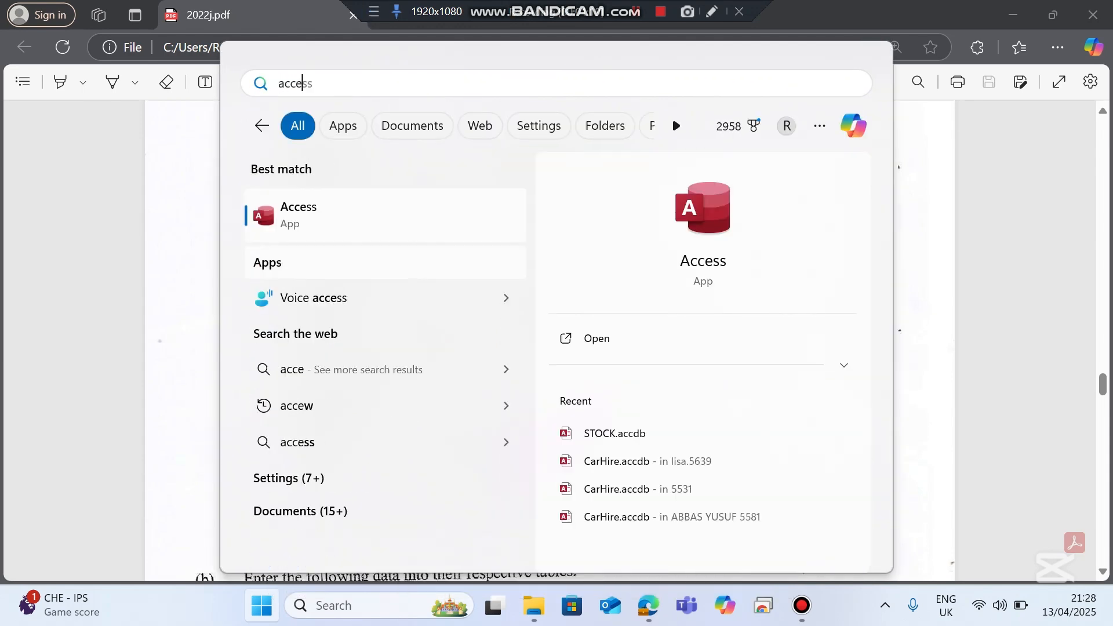
key("Return")
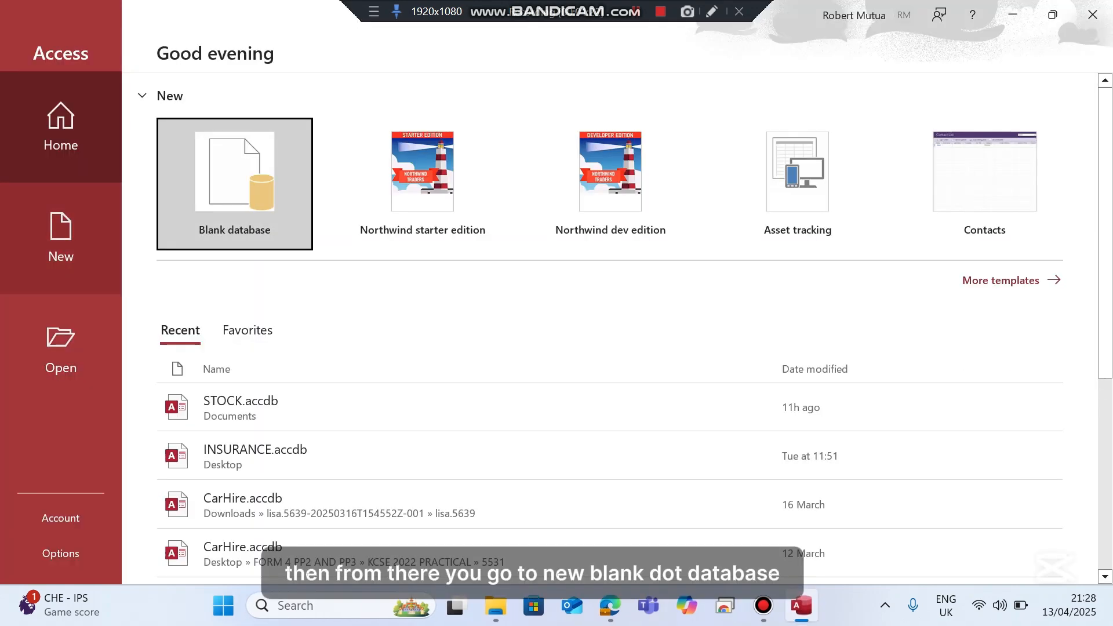
Start a new blank database and enter PatientsAdmissions as its file name.
left_click(61, 239)
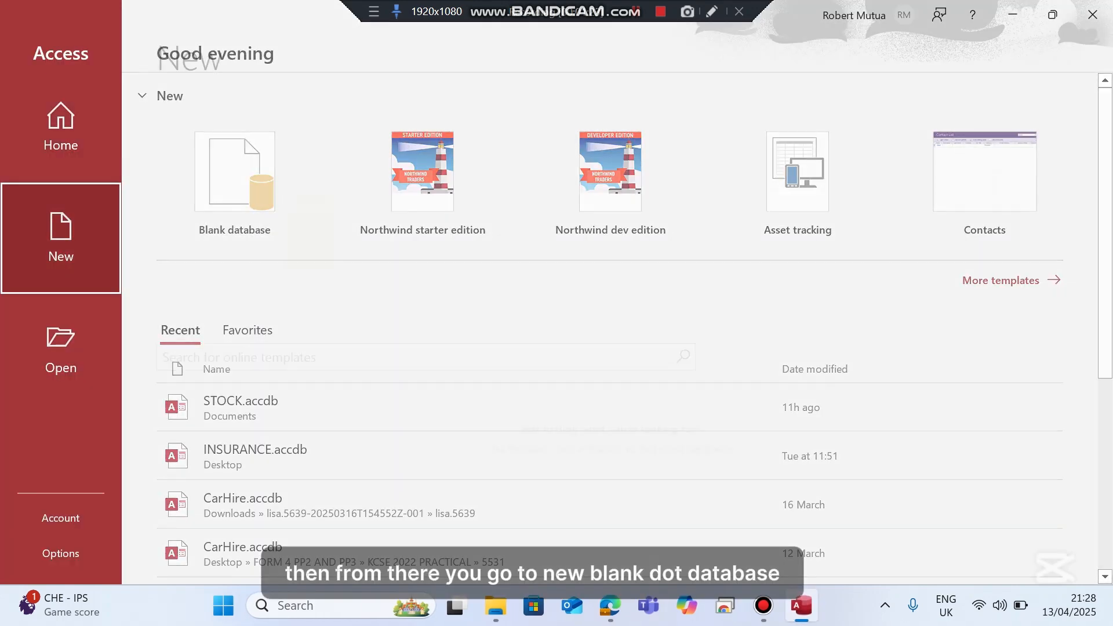
left_click(251, 200)
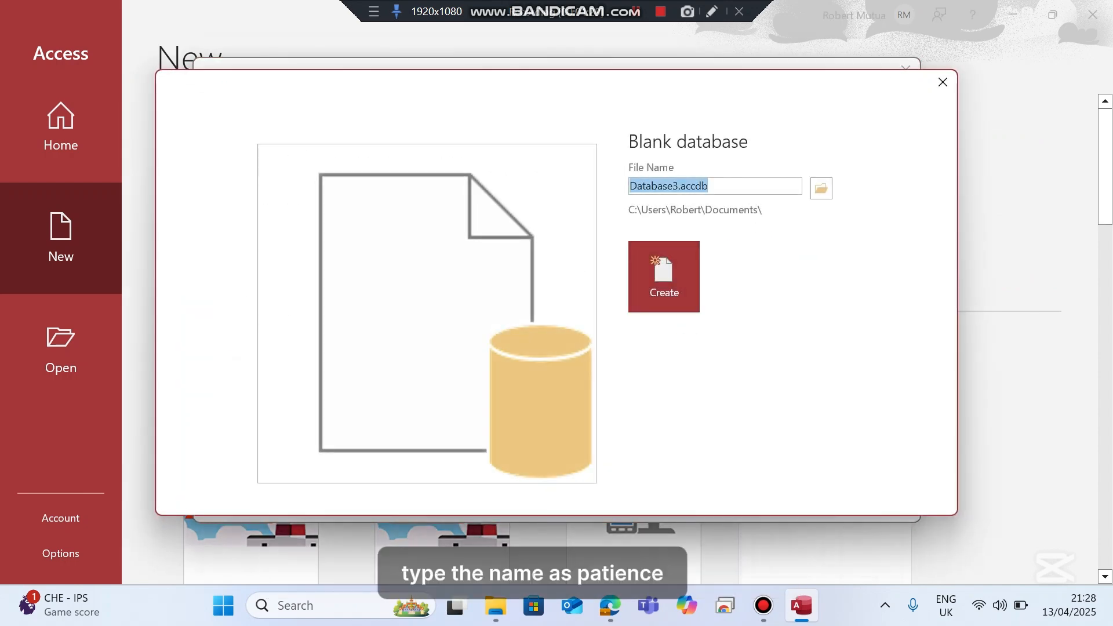
type("Pa")
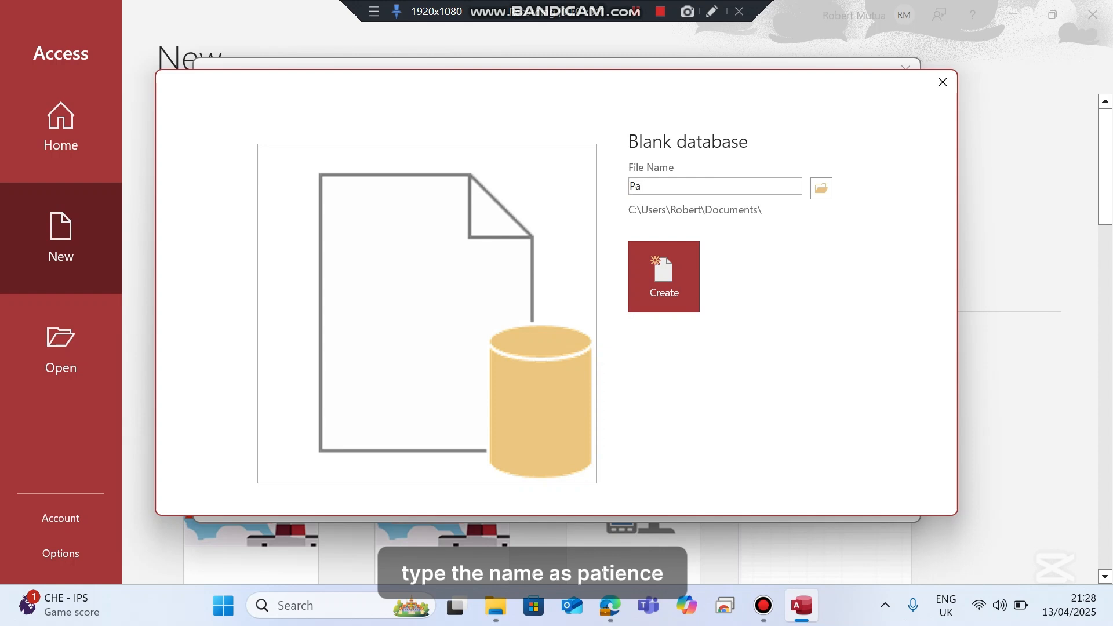
type("tients")
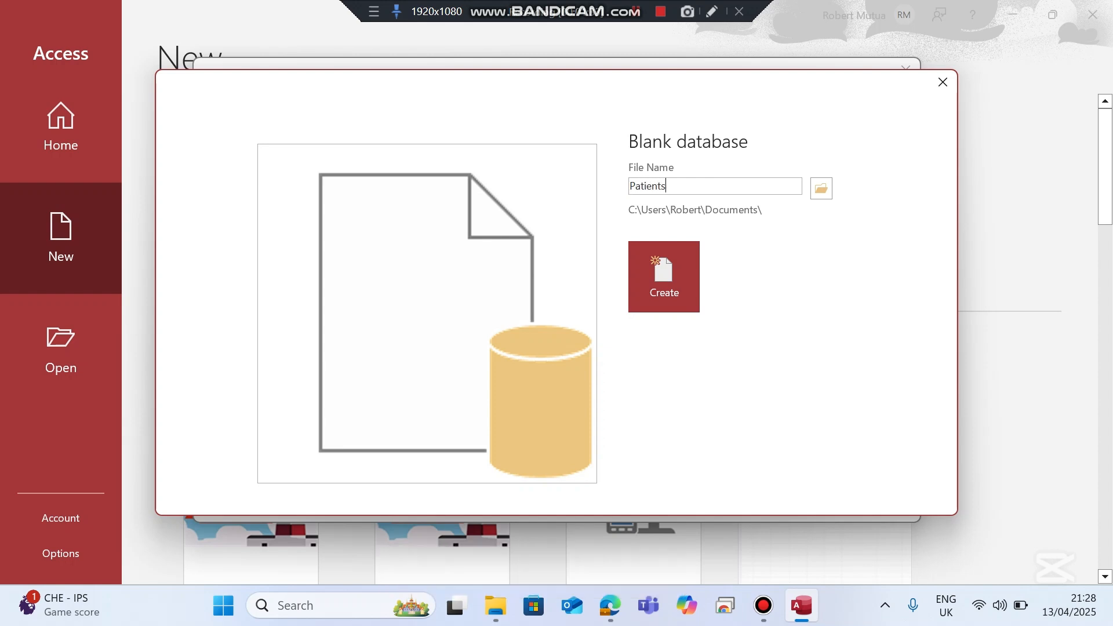
type("Admissions")
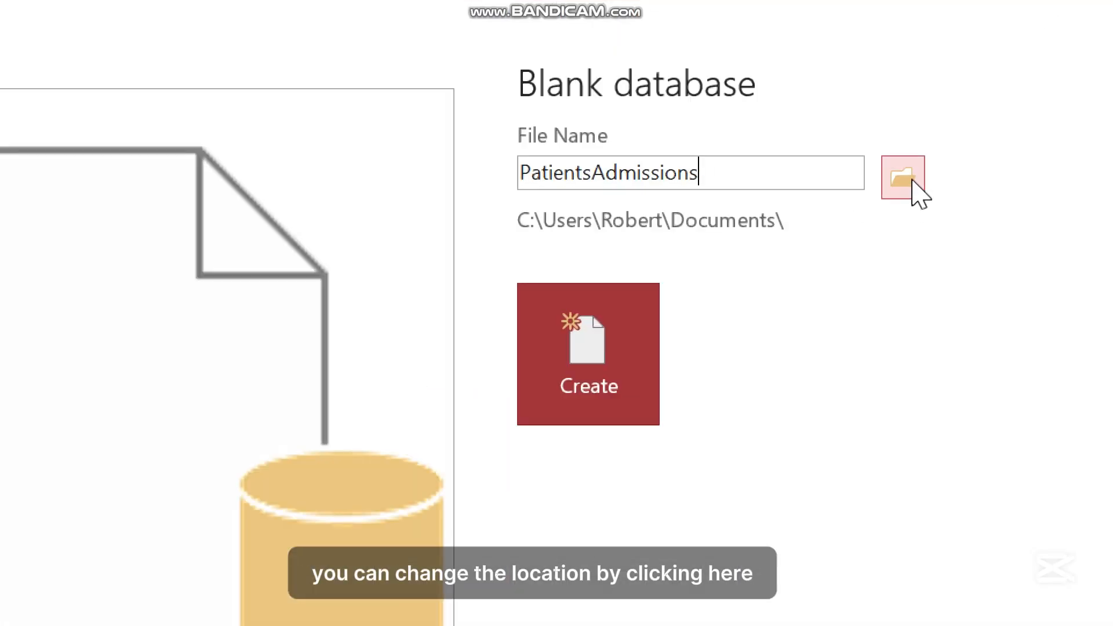
Set the save location to the KNECEXAM folder on the Desktop and create the database.
left_click(913, 180)
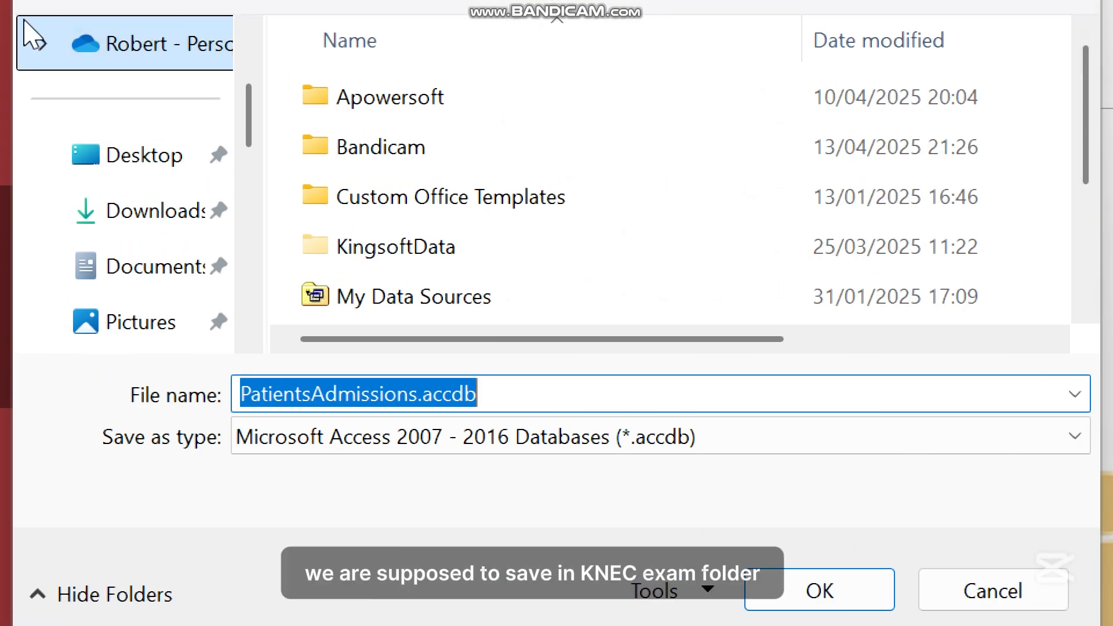
left_click(110, 154)
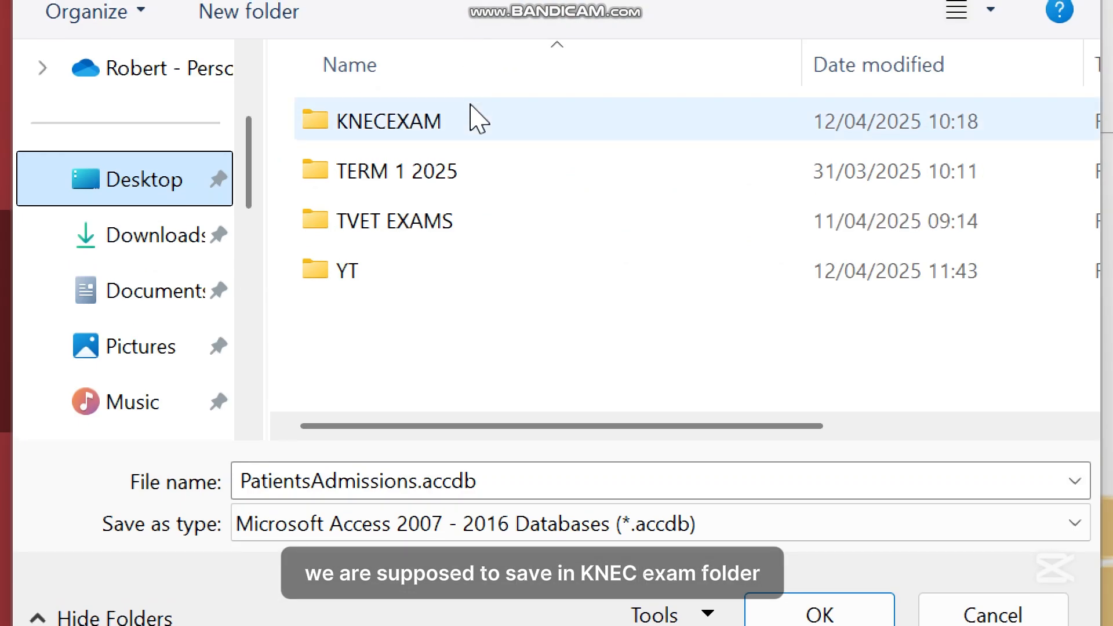
double_click(473, 111)
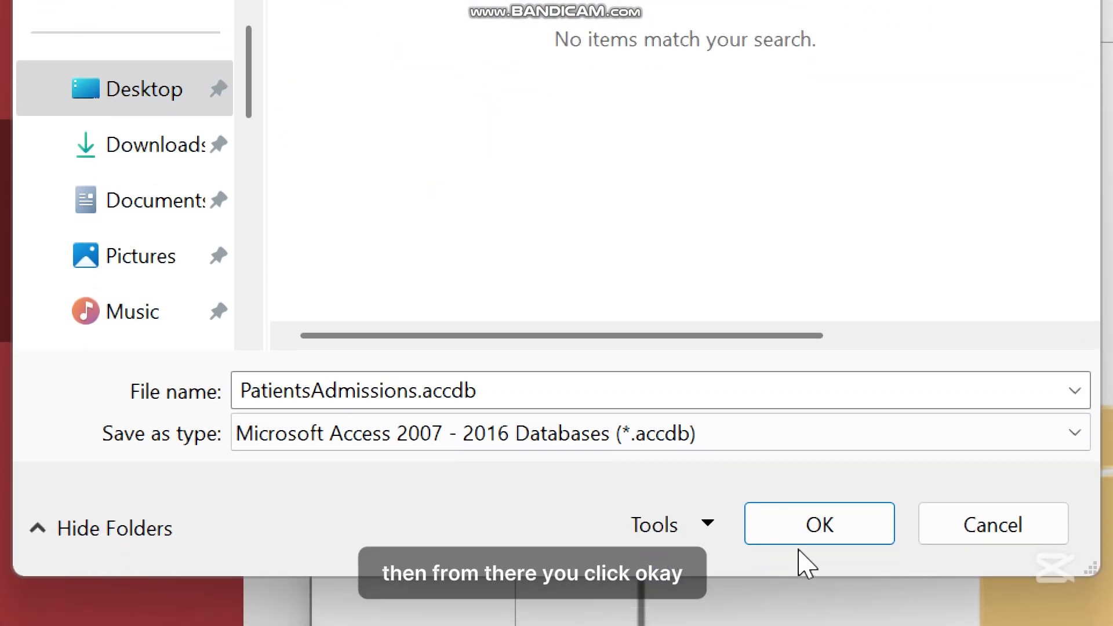
left_click(797, 622)
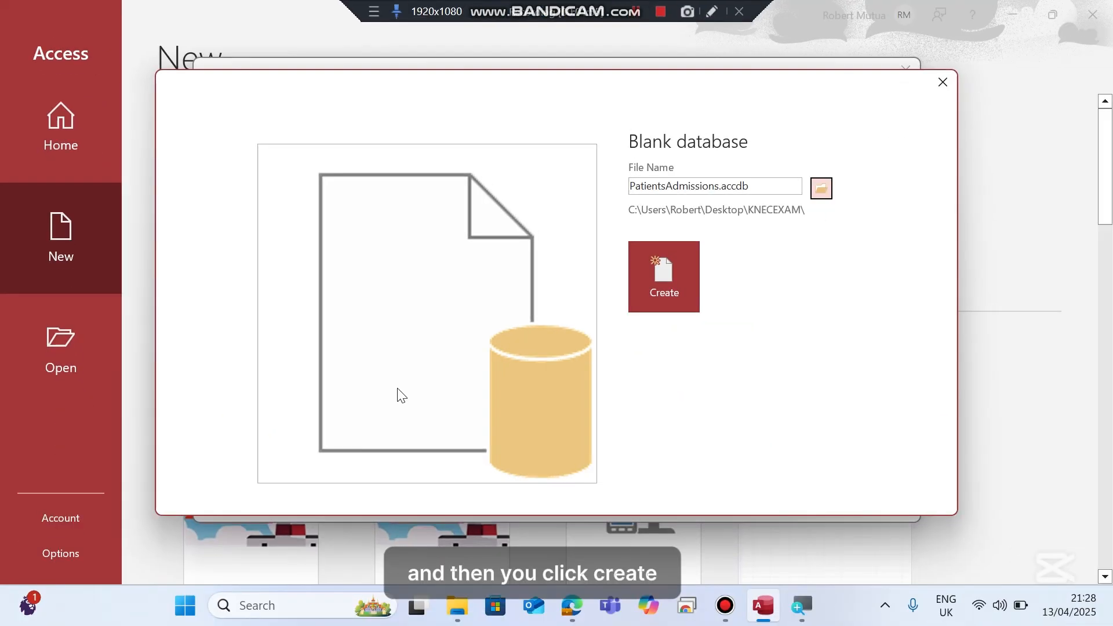
left_click(667, 287)
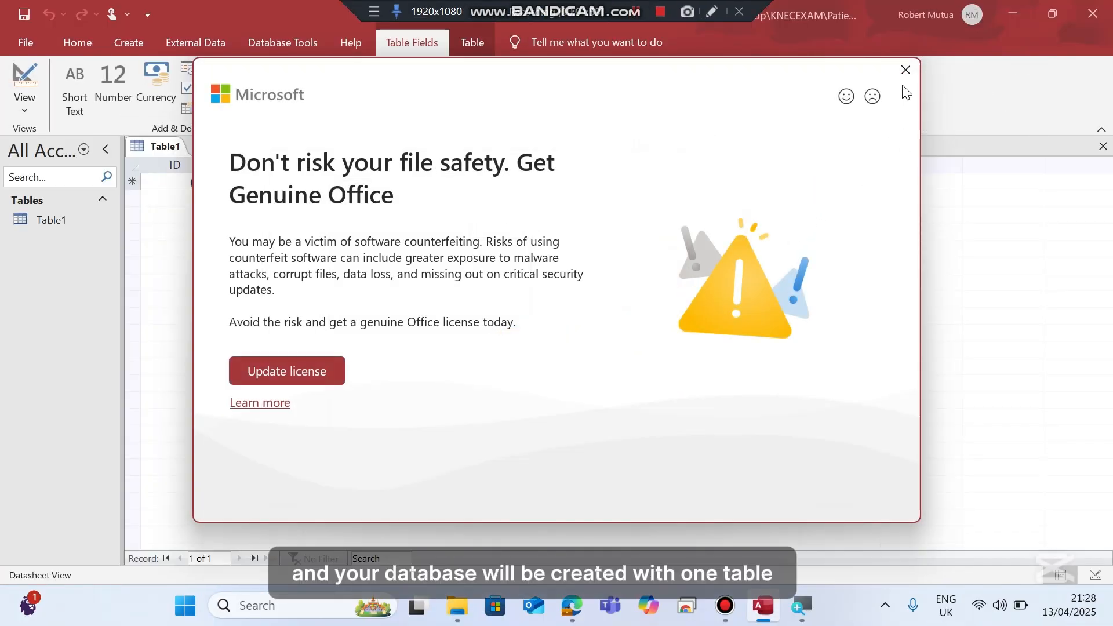
Dismiss the Office licence notice and close the default Table1.
left_click(906, 71)
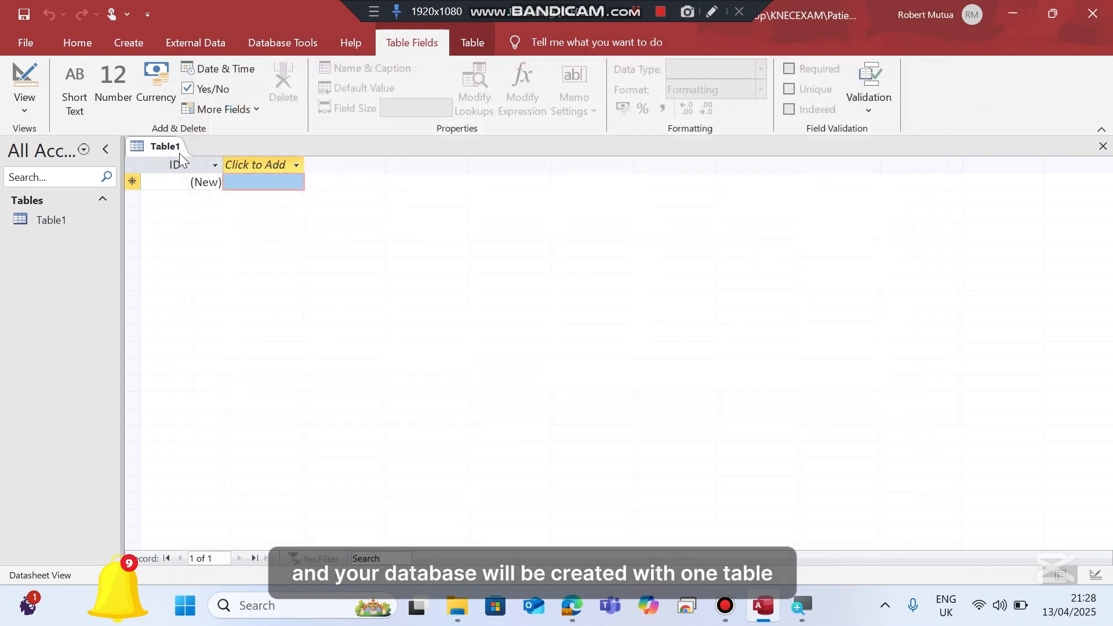
right_click(161, 146)
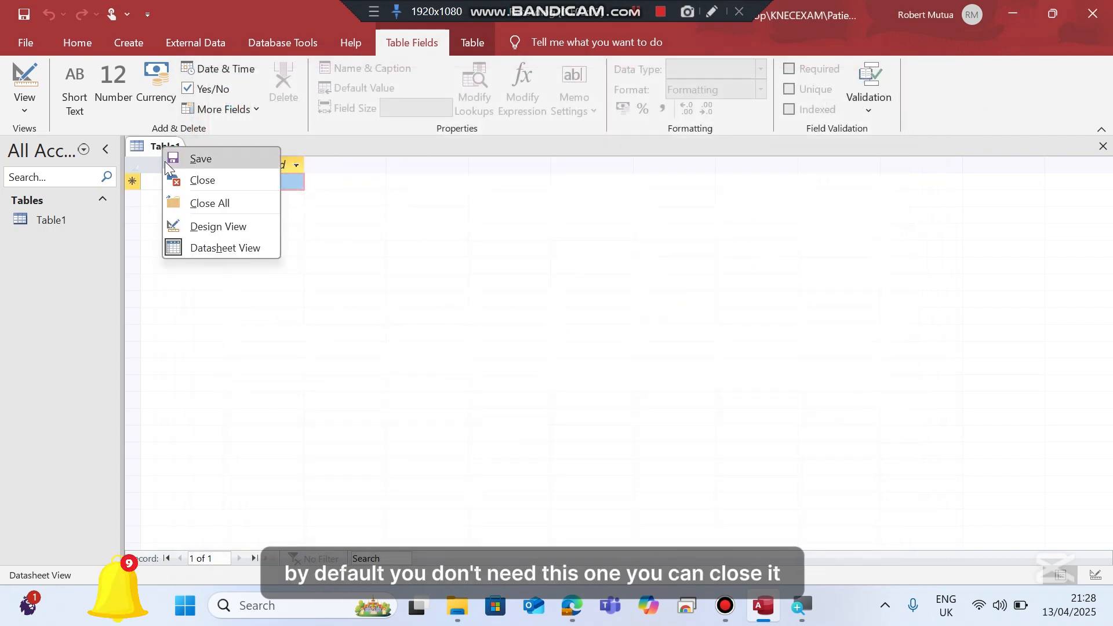
left_click(187, 180)
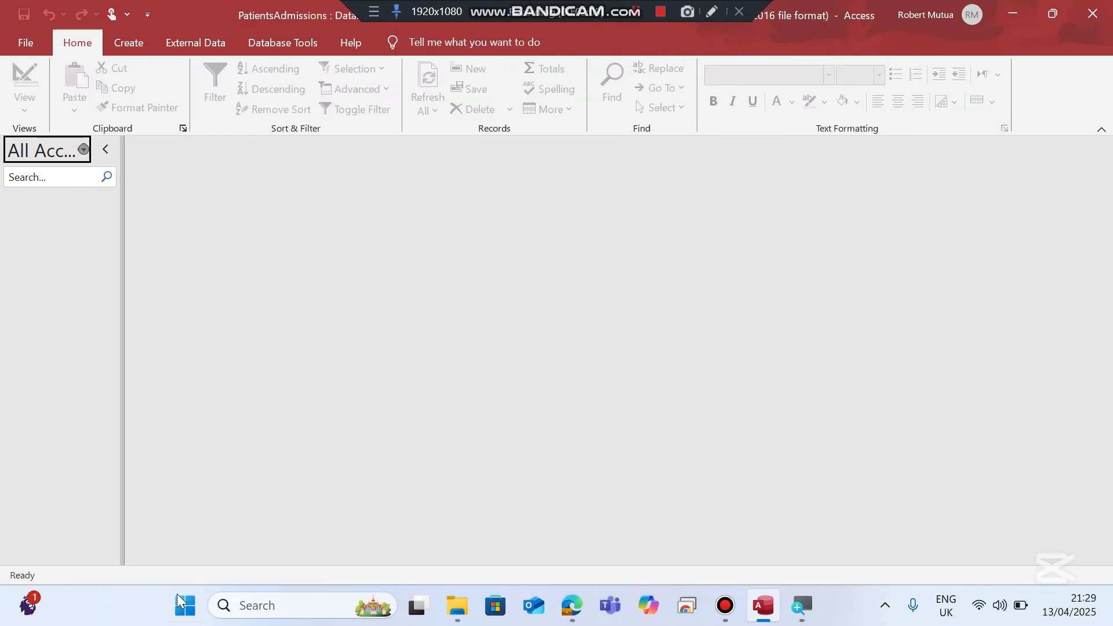
Switch to the exam PDF in Edge and examine the fields, data types and properties specified for the Patients, Admissions and Diagnostics tables.
left_click(571, 607)
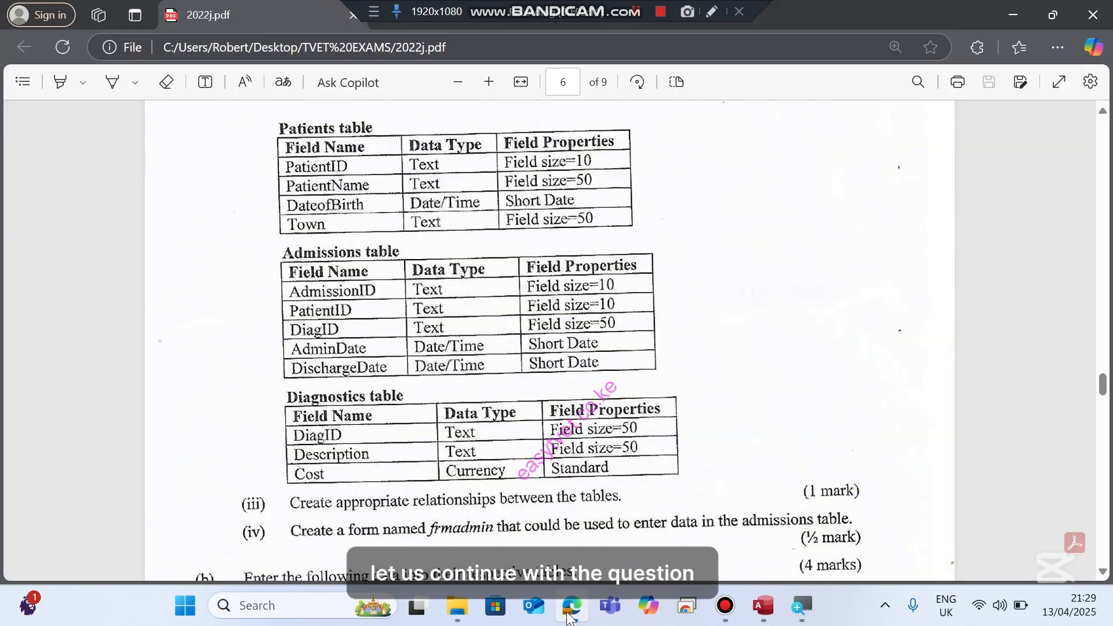
scroll(372, 253, "up", 5)
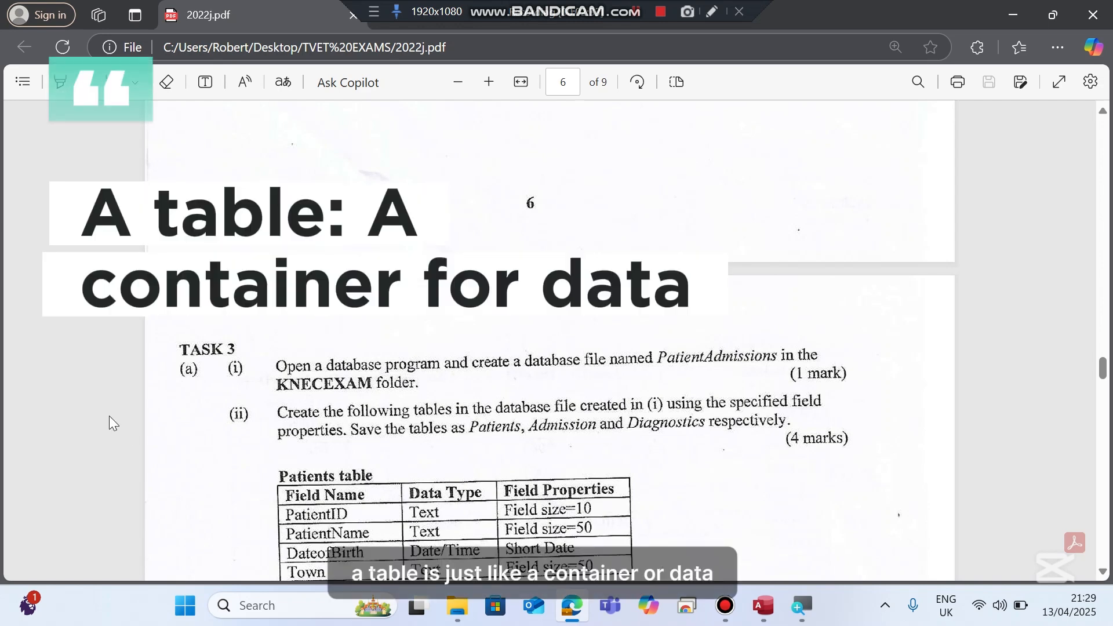
scroll(105, 464, "down", 3)
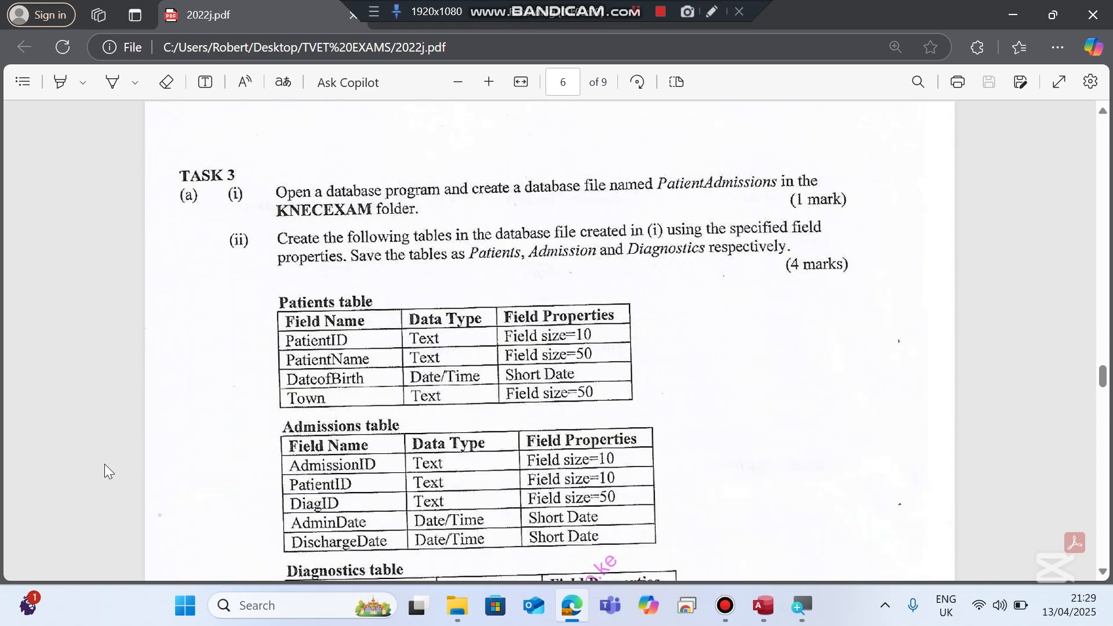
scroll(104, 464, "down", 1)
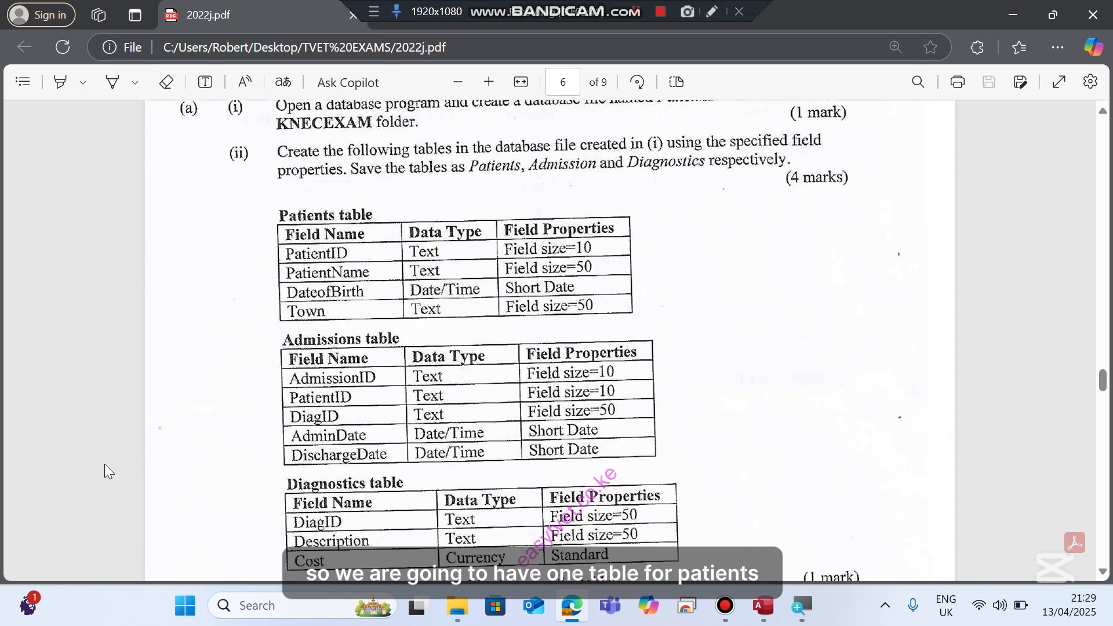
scroll(105, 464, "down", 1)
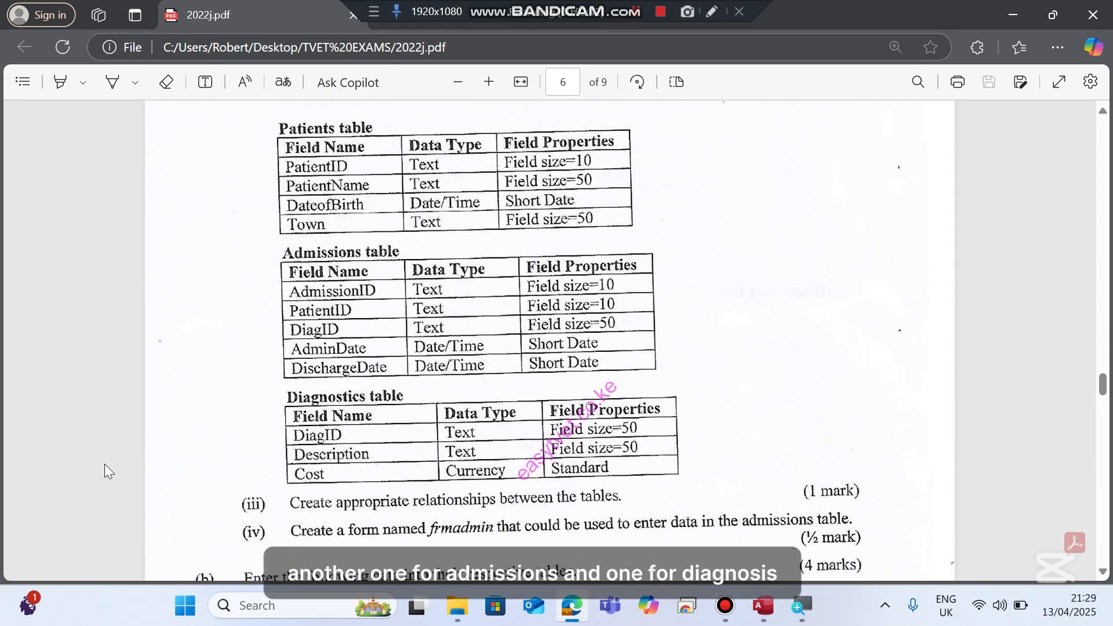
scroll(104, 464, "down", 1)
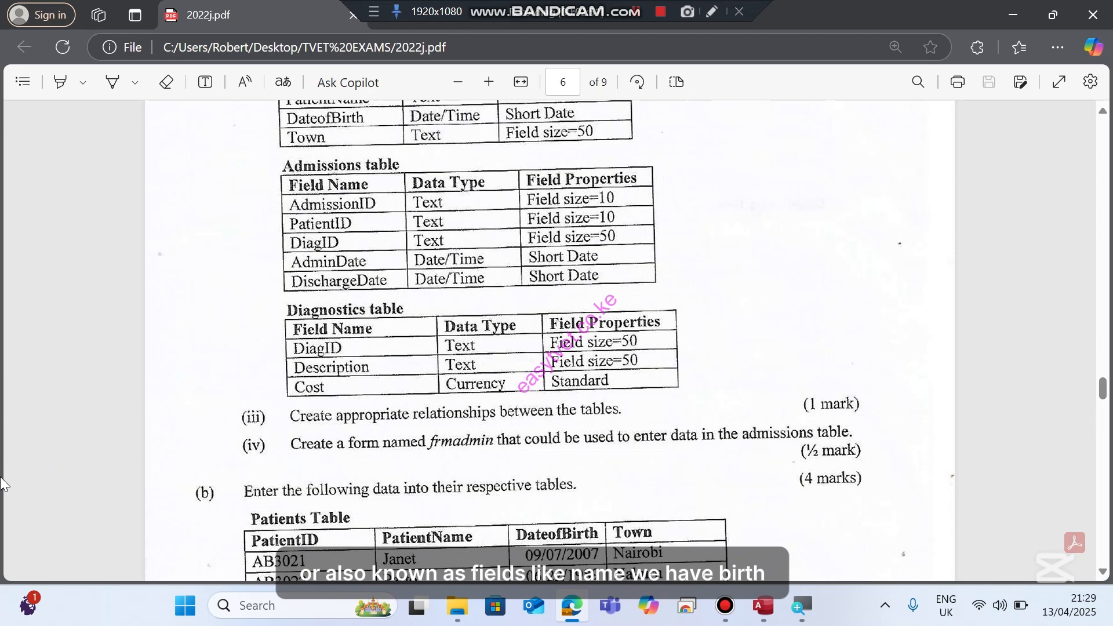
scroll(3, 455, "up", 2)
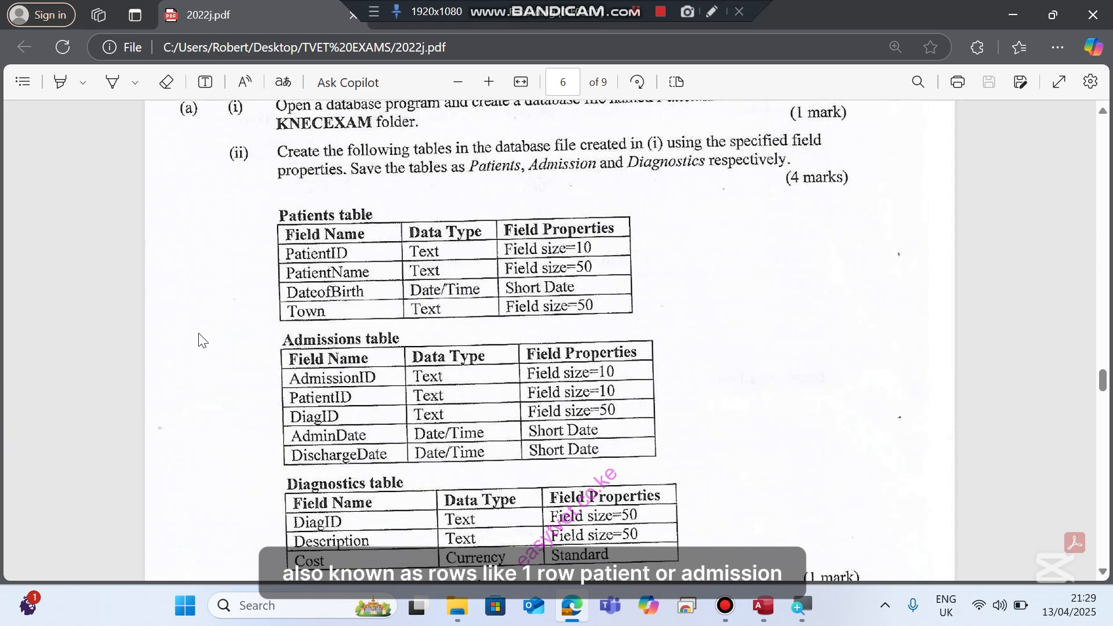
scroll(238, 323, "down", 3)
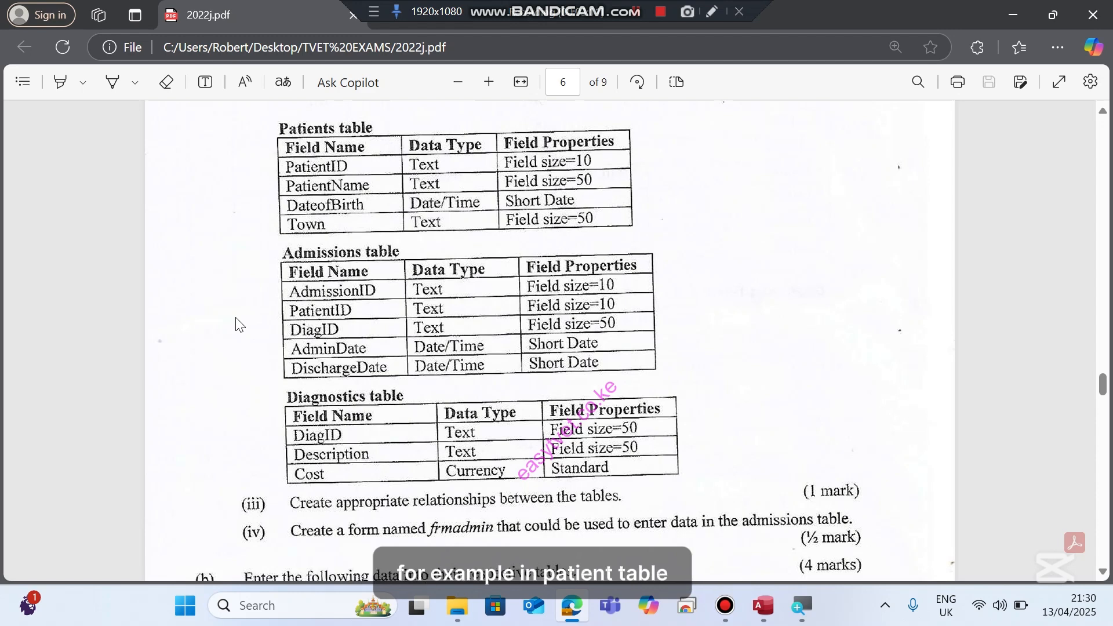
scroll(243, 414, "up", 1)
scroll(243, 414, "up", 2)
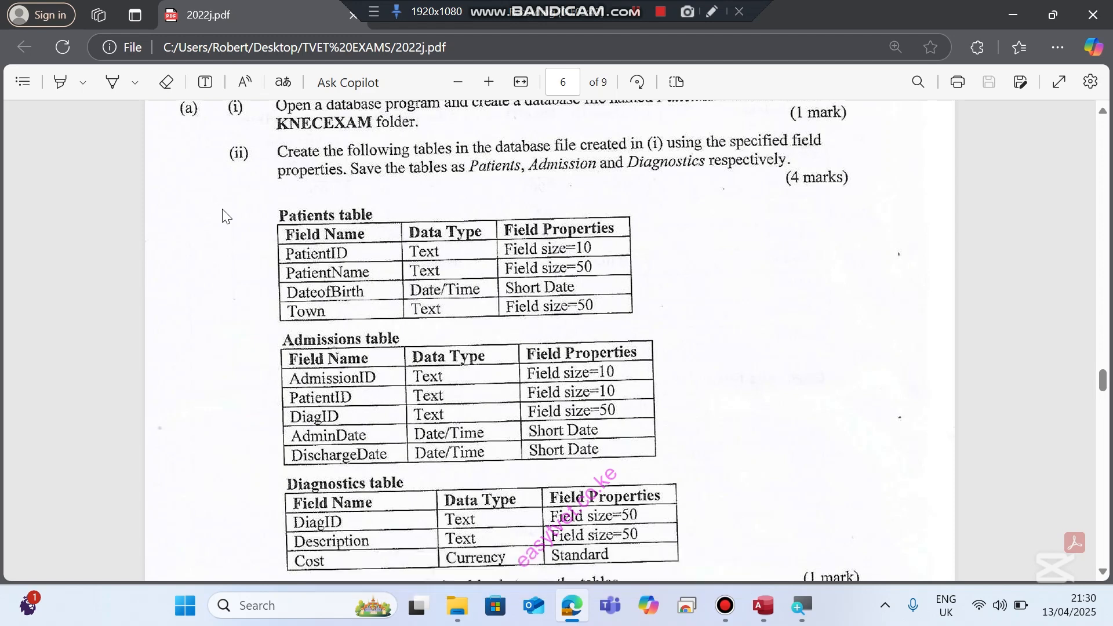
scroll(316, 336, "down", 2)
scroll(316, 336, "down", 2)
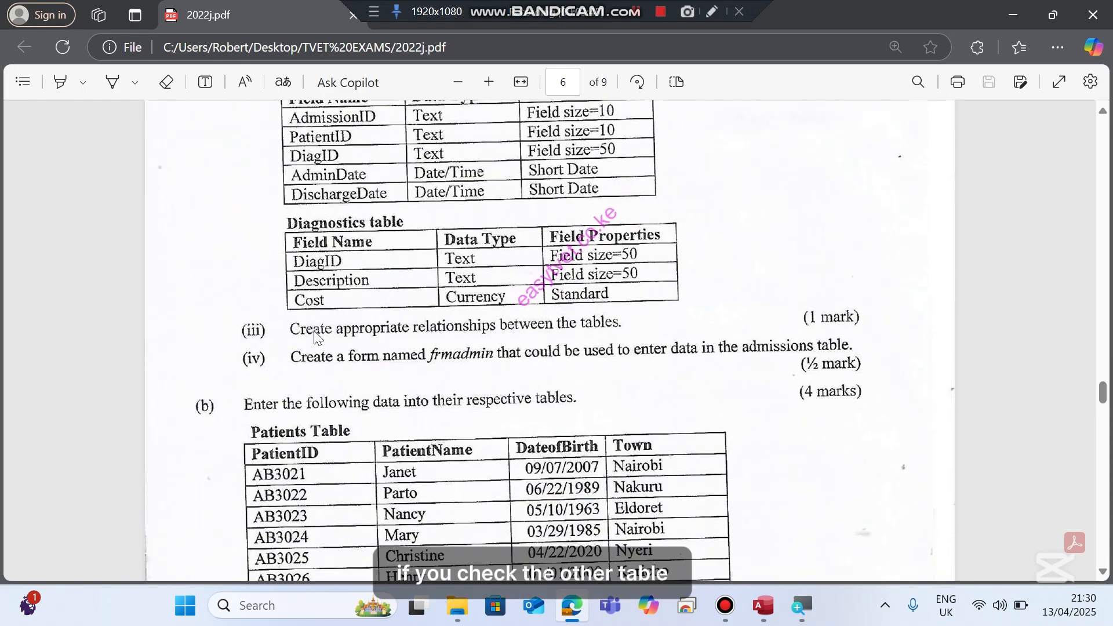
scroll(316, 337, "up", 5)
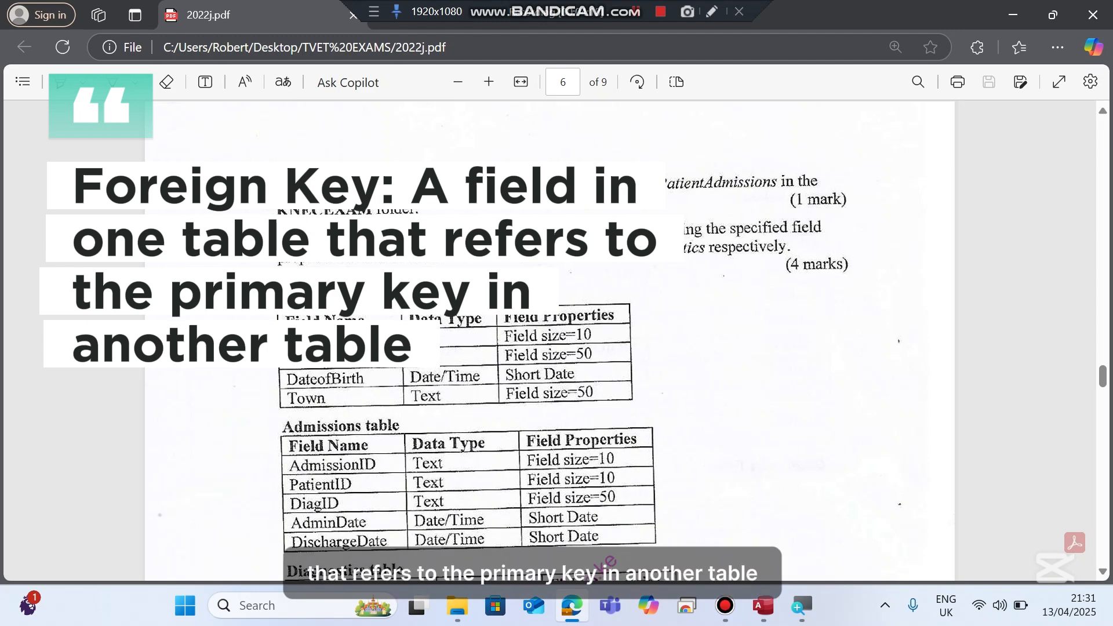
scroll(519, 292, "down", 3)
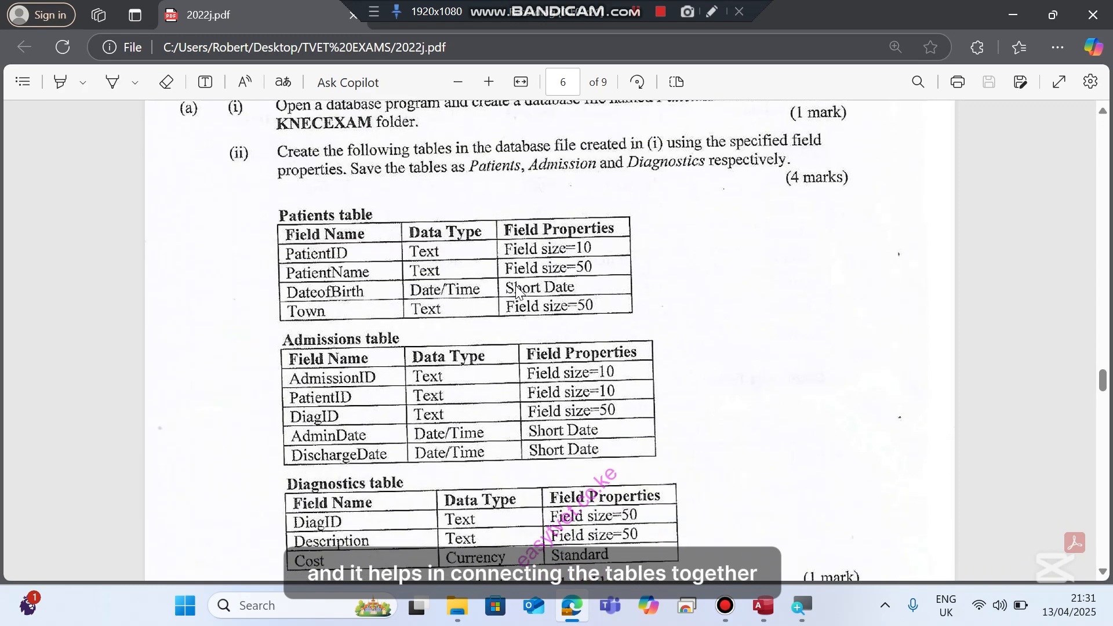
scroll(516, 288, "down", 9)
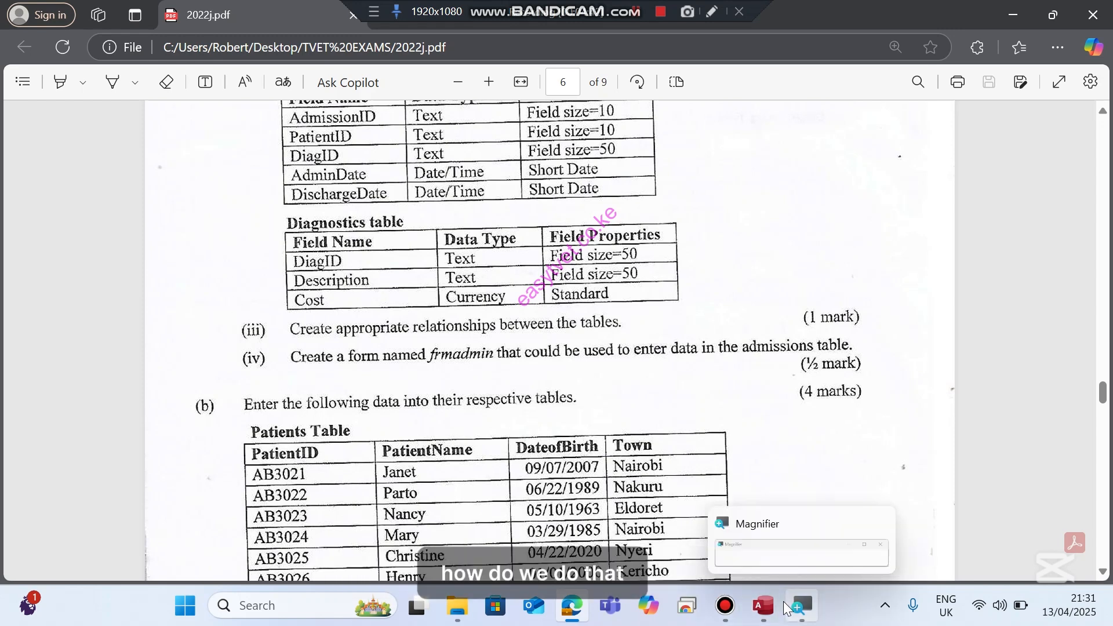
Switch back to Access, create a new table in Design View and enter PatientID as its first field name.
left_click(769, 603)
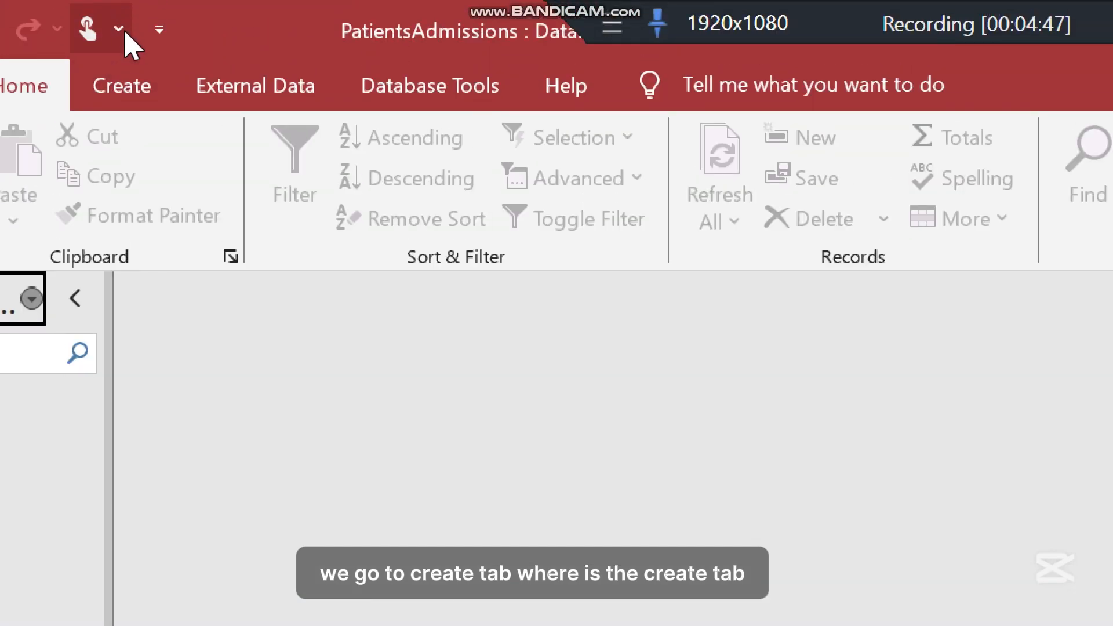
left_click(135, 90)
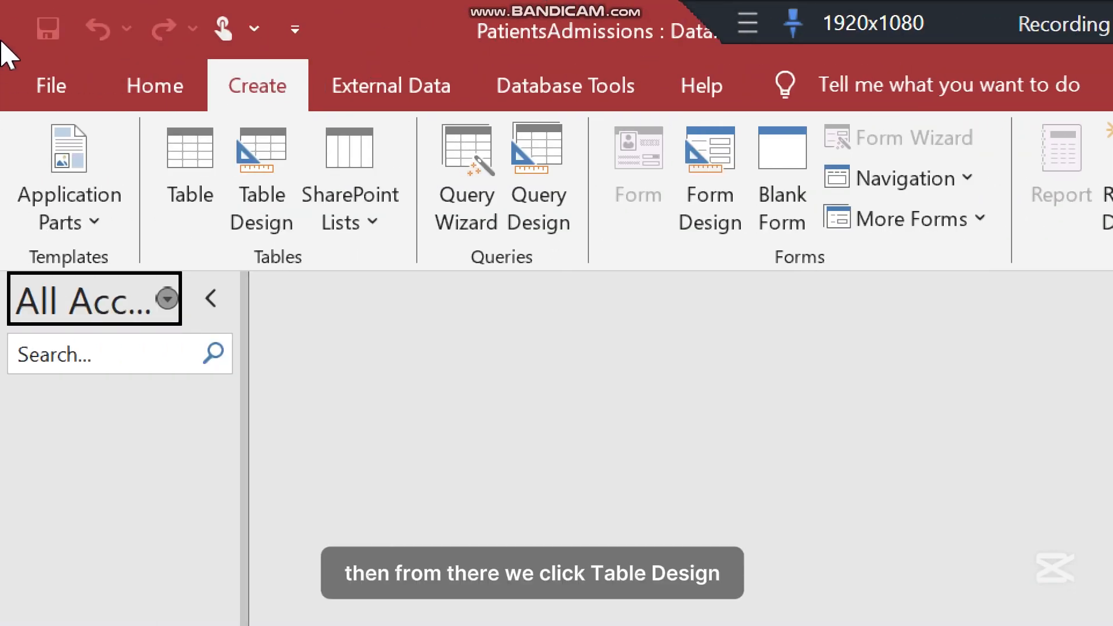
left_click(251, 155)
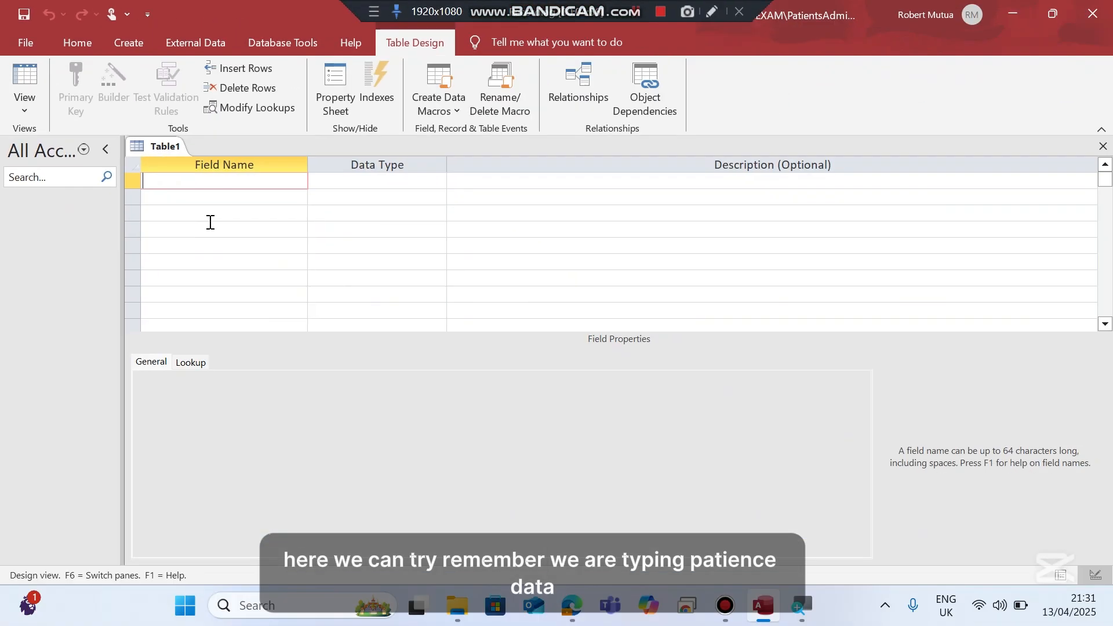
type("Patient")
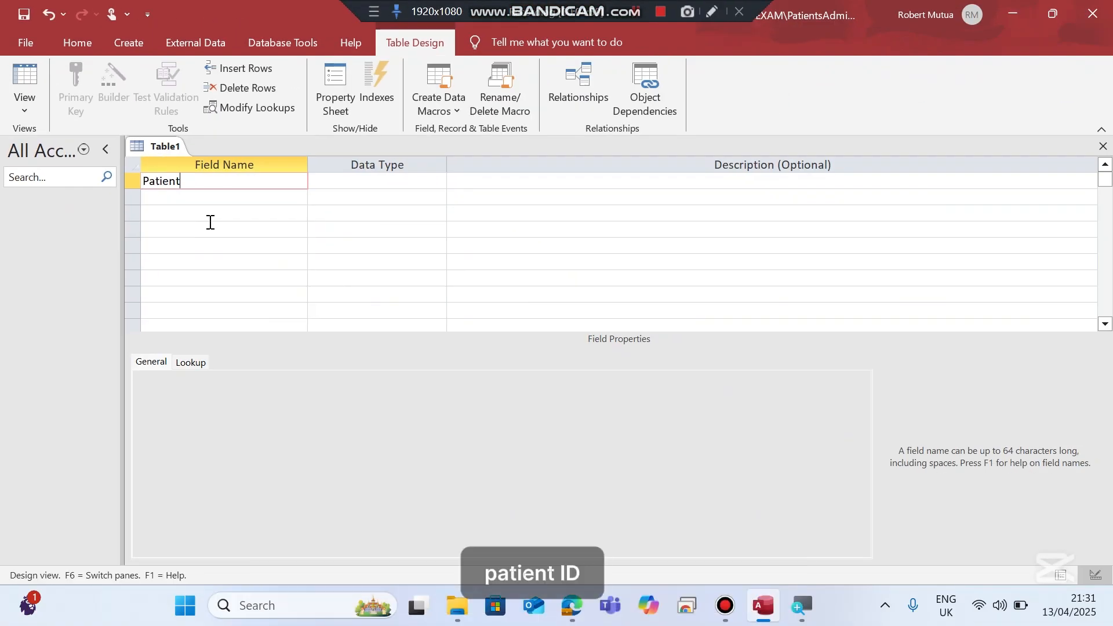
type("ID")
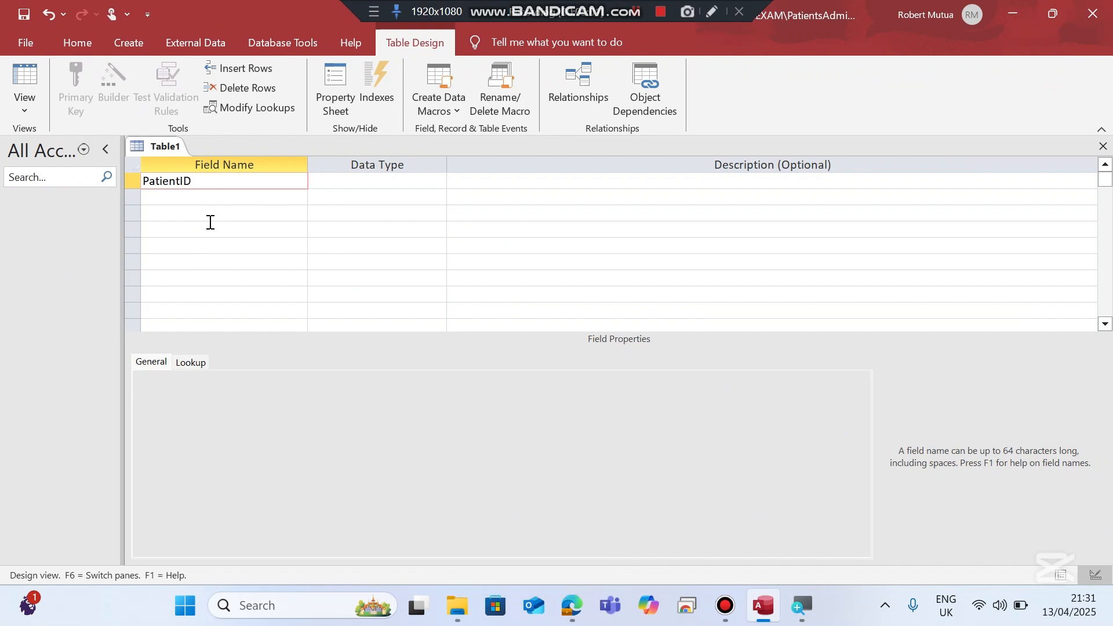
Add the fields PatientName, DOB and Town below PatientID in the new table's design.
key("Down")
type("PatientName")
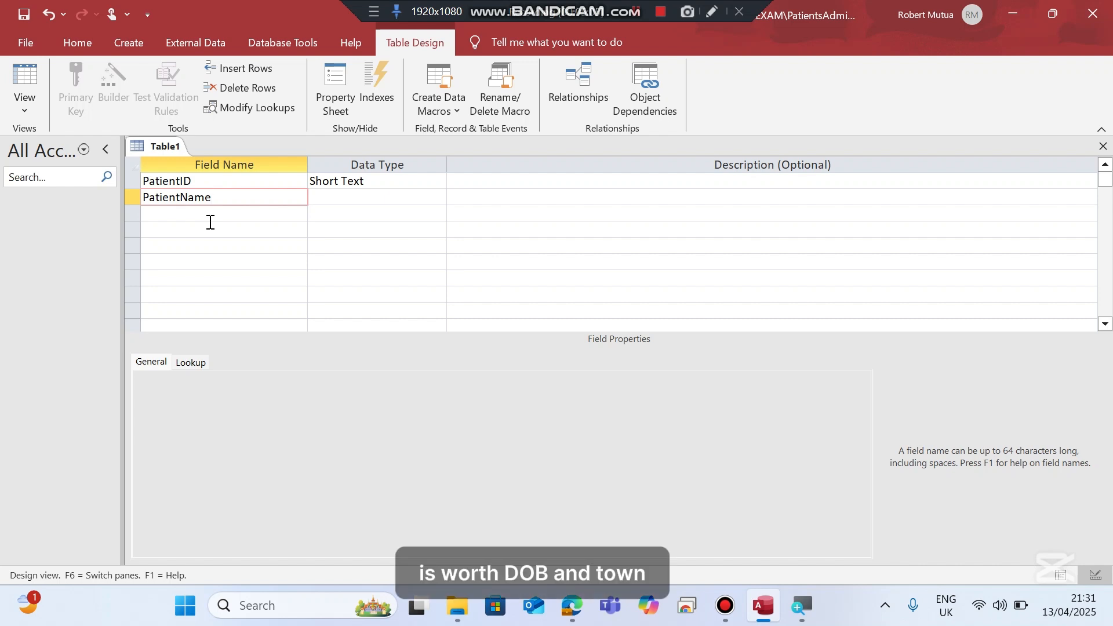
key("Down")
type("DOB")
key("Down")
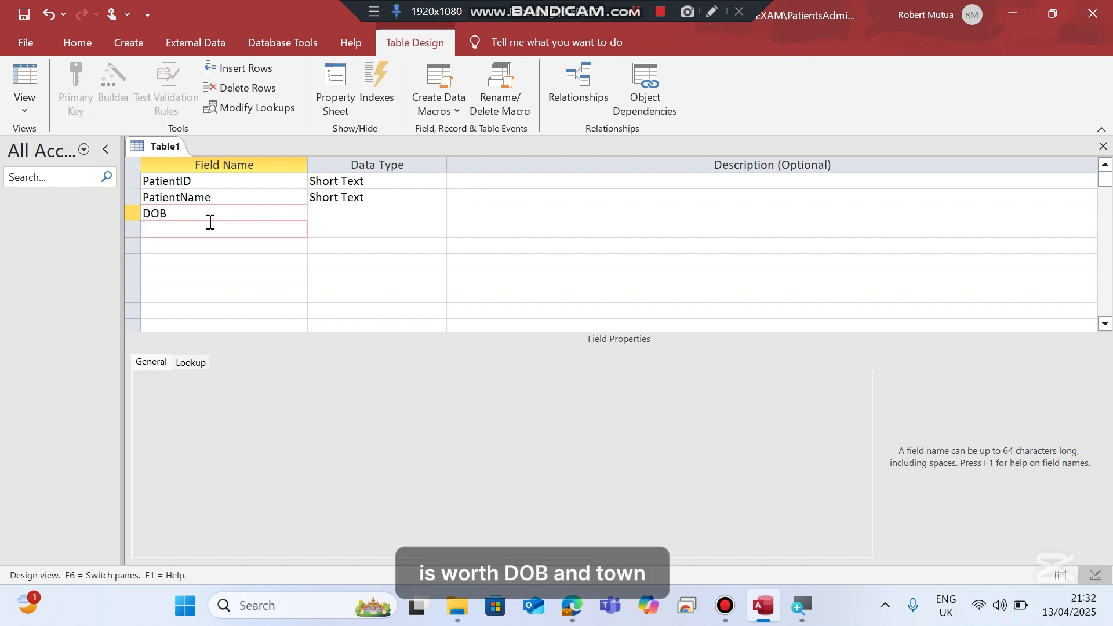
type("Town")
key("Tab")
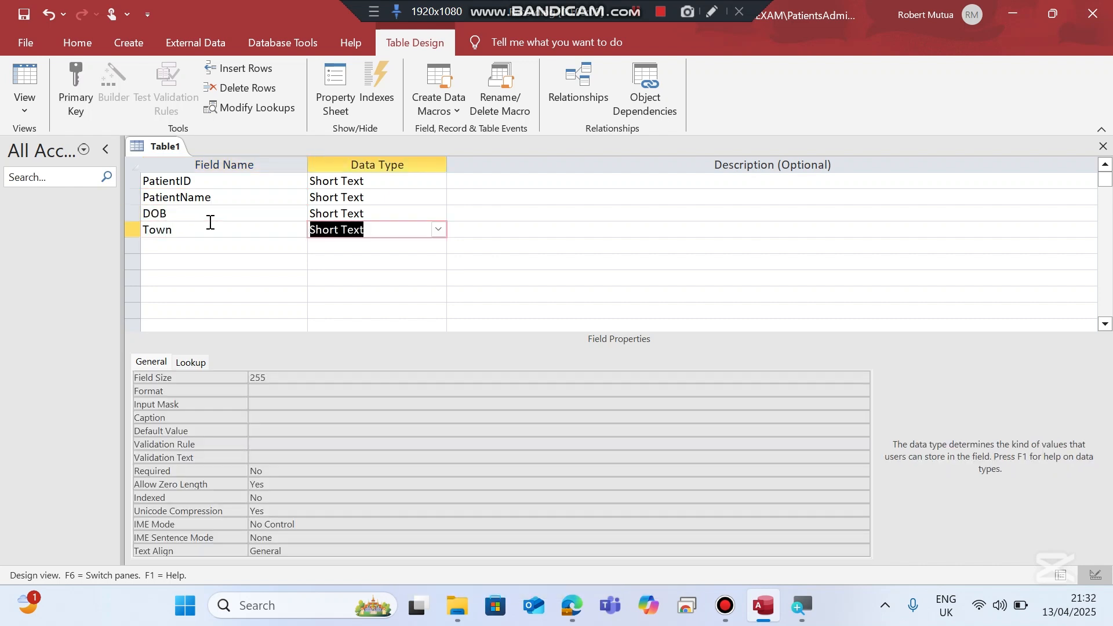
Check the Patients table's data types and sample data in the exam PDF in Edge, then return to Access and set the DOB field to Date/Time.
key("Up")
key("Up")
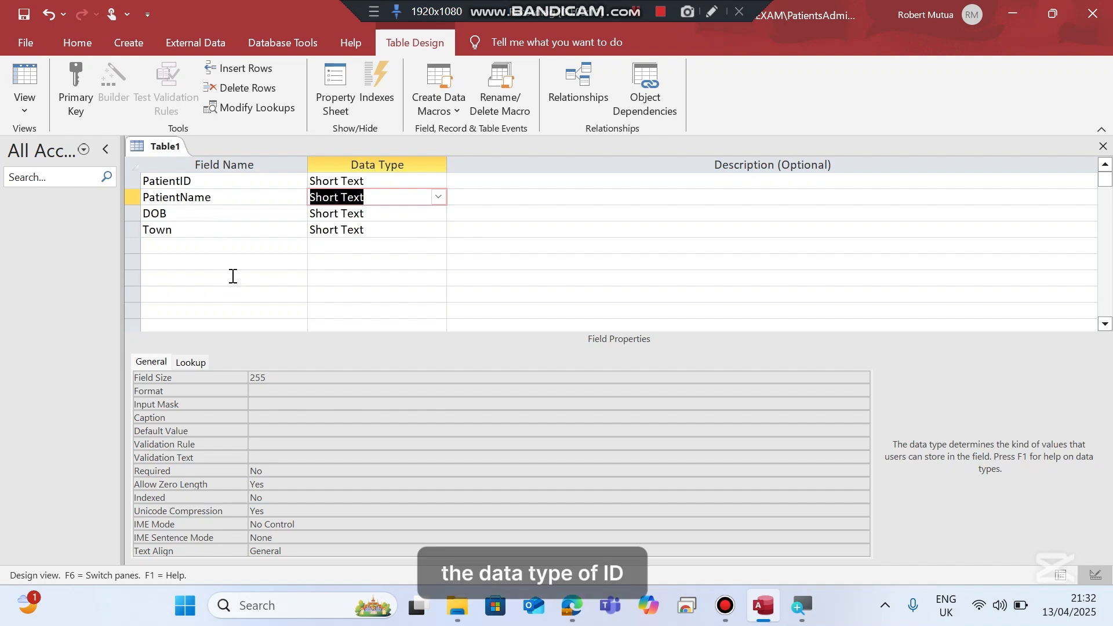
left_click(573, 604)
scroll(447, 303, "up", 4)
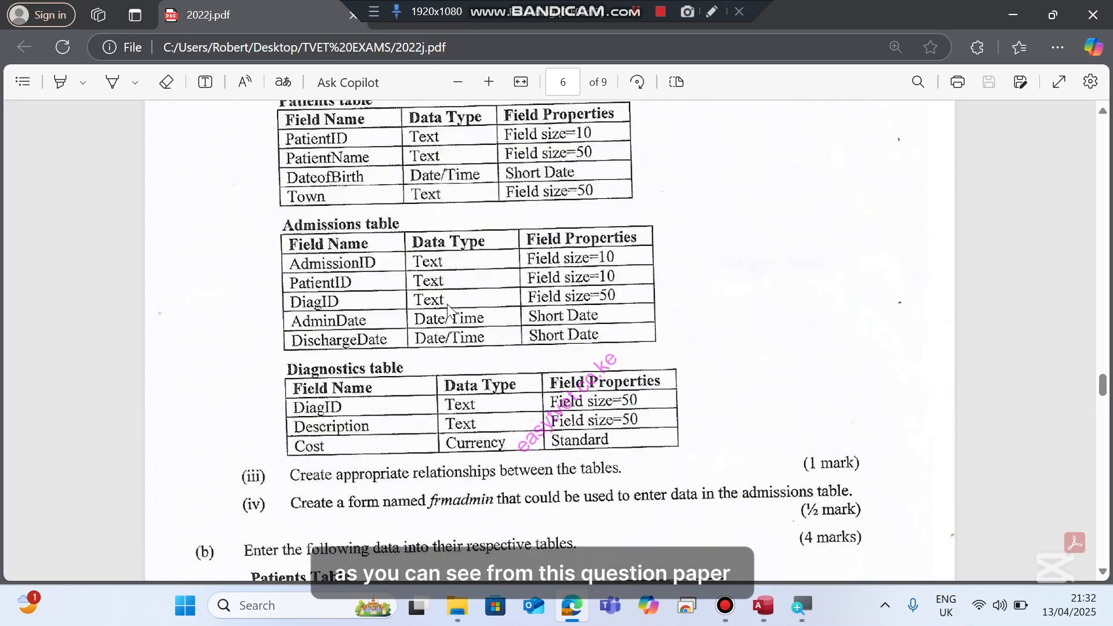
scroll(413, 264, "down", 8)
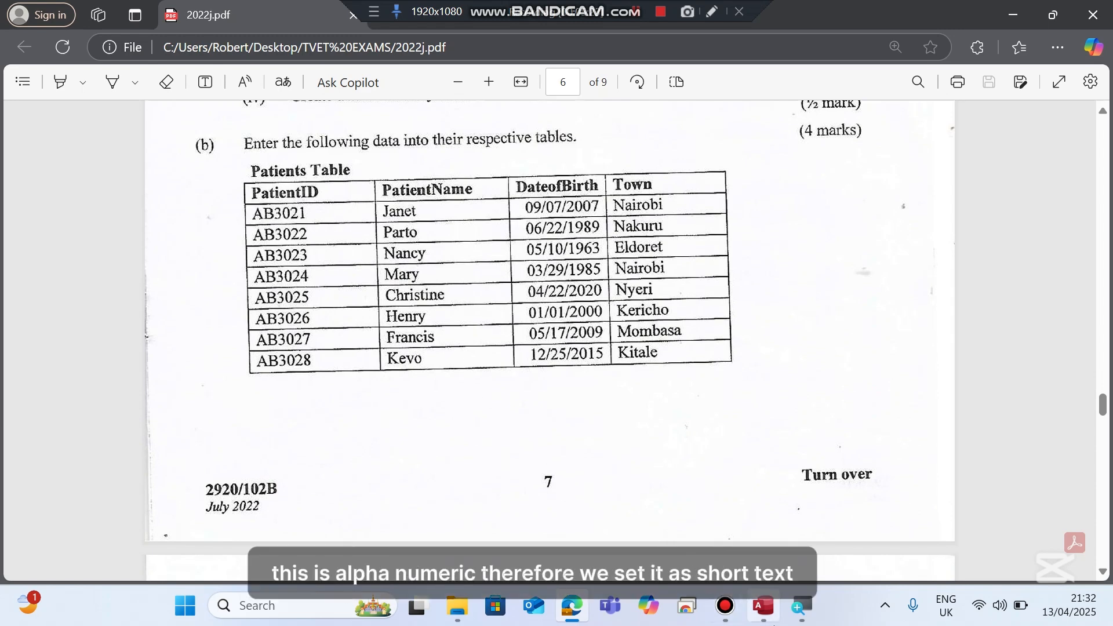
left_click(763, 606)
left_click(400, 181)
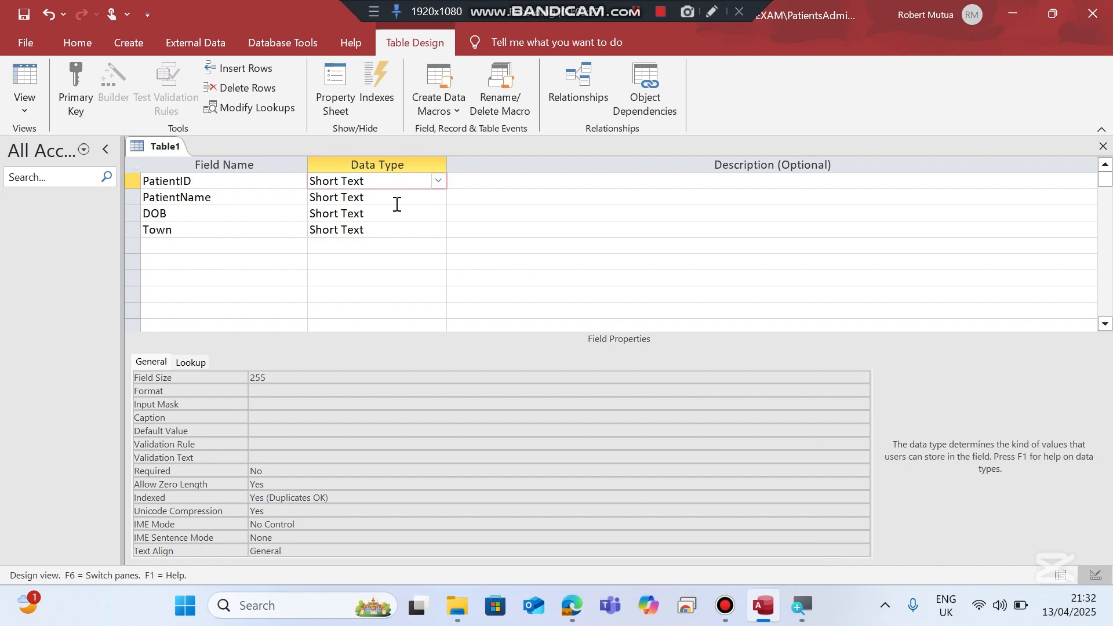
key("Down")
key("Down")
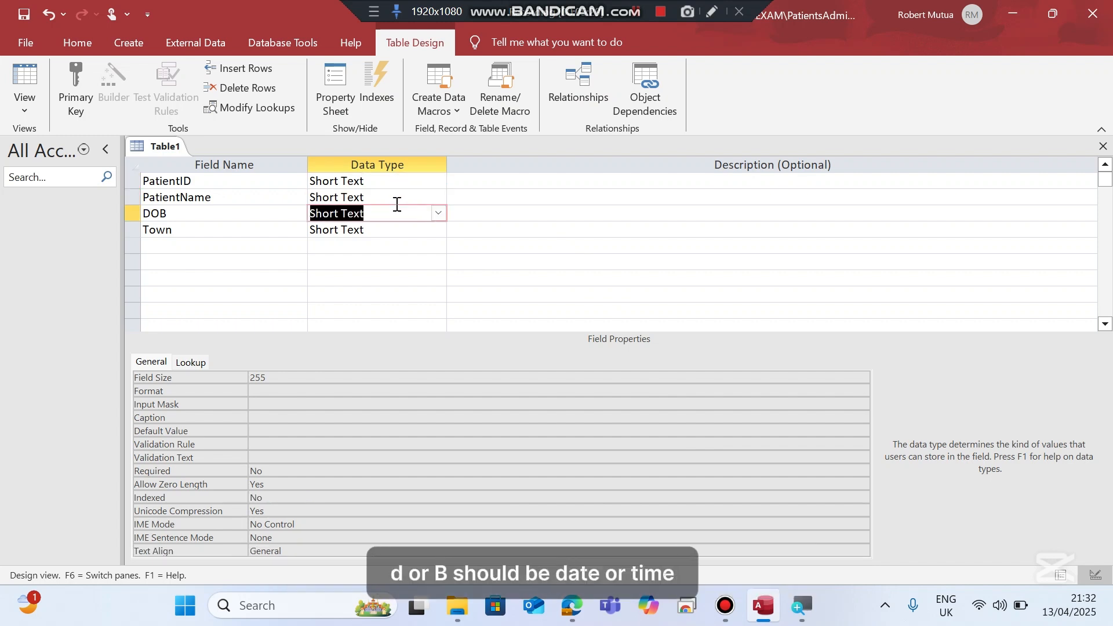
left_click(438, 213)
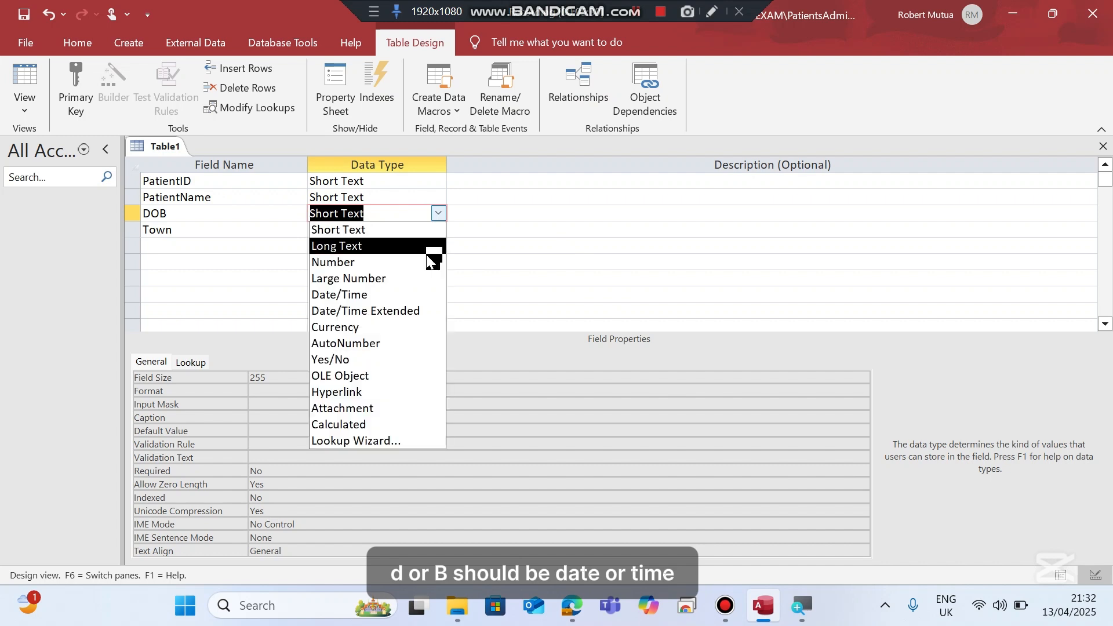
left_click(374, 295)
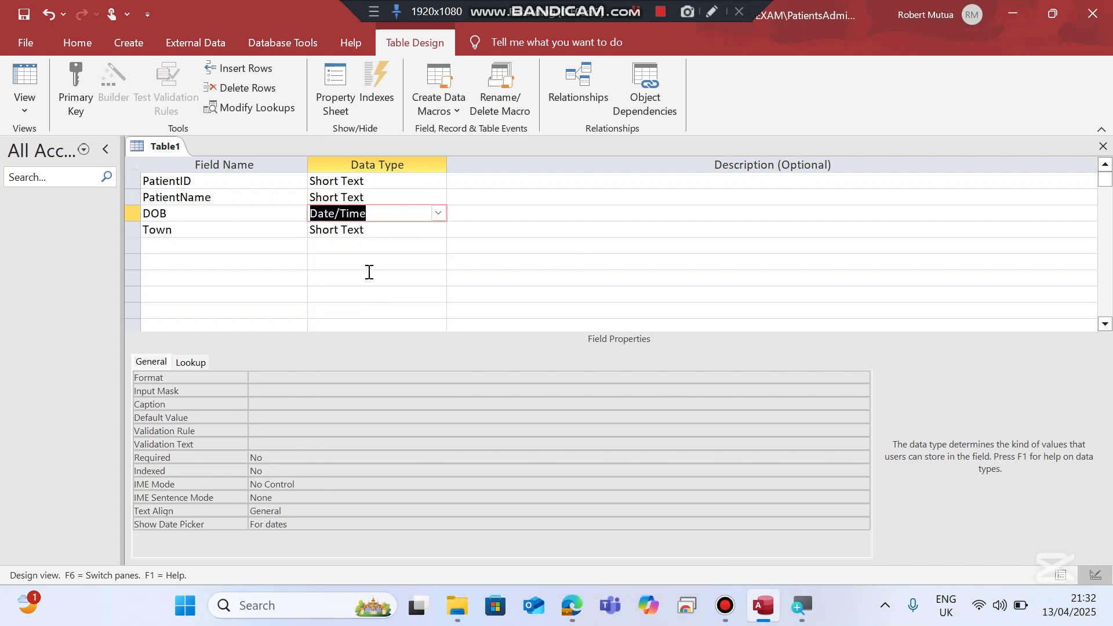
left_click(367, 231)
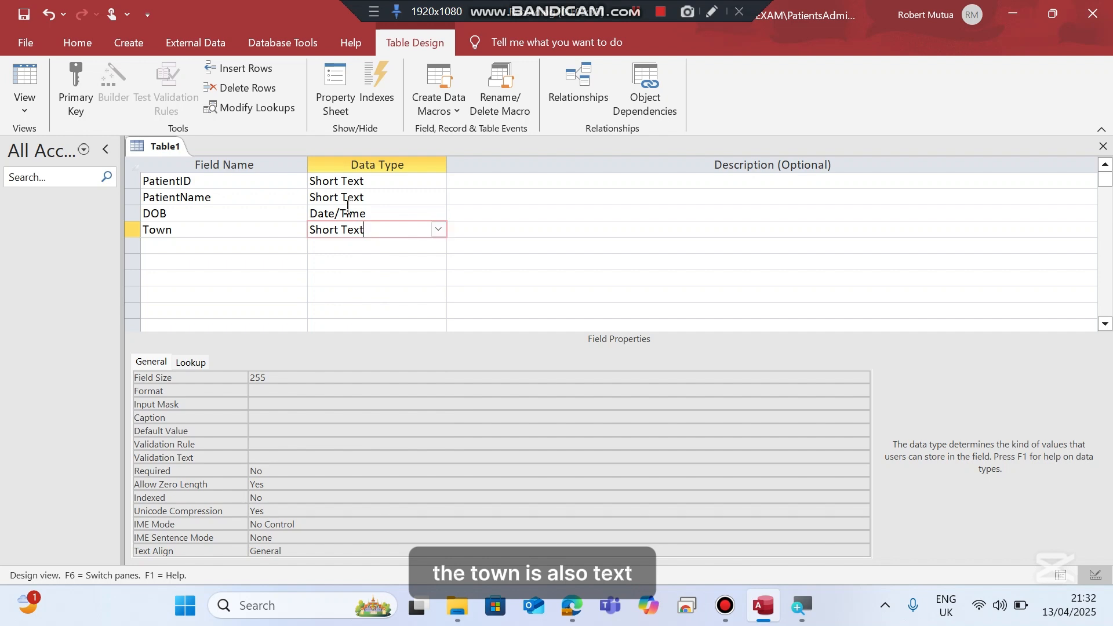
Make PatientID the primary key, then save the table as Patients and close it.
right_click(189, 182)
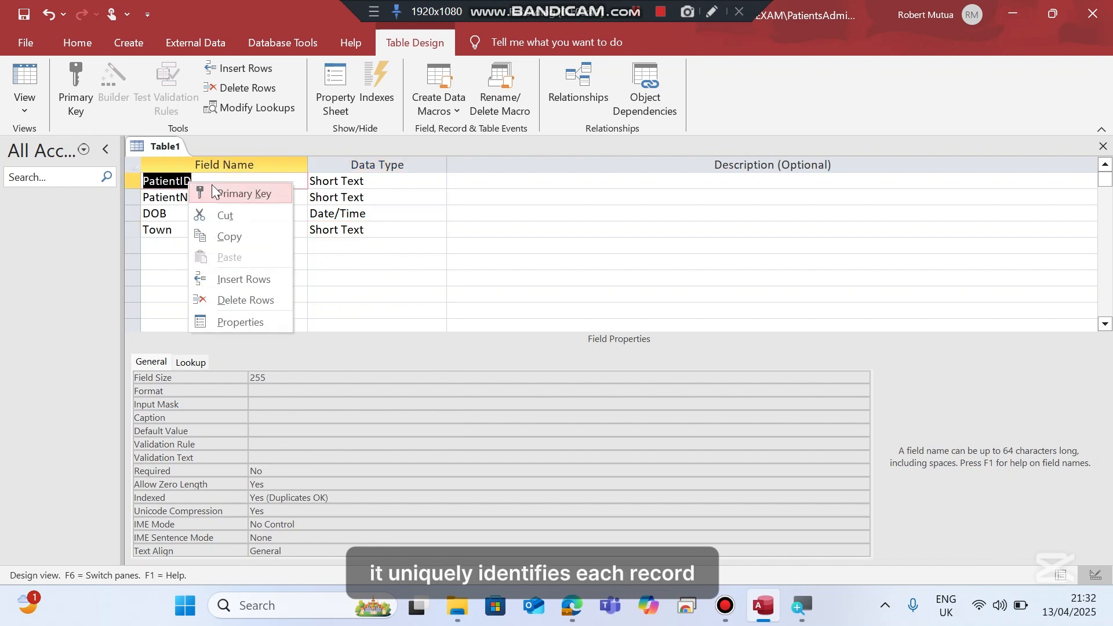
left_click(216, 187)
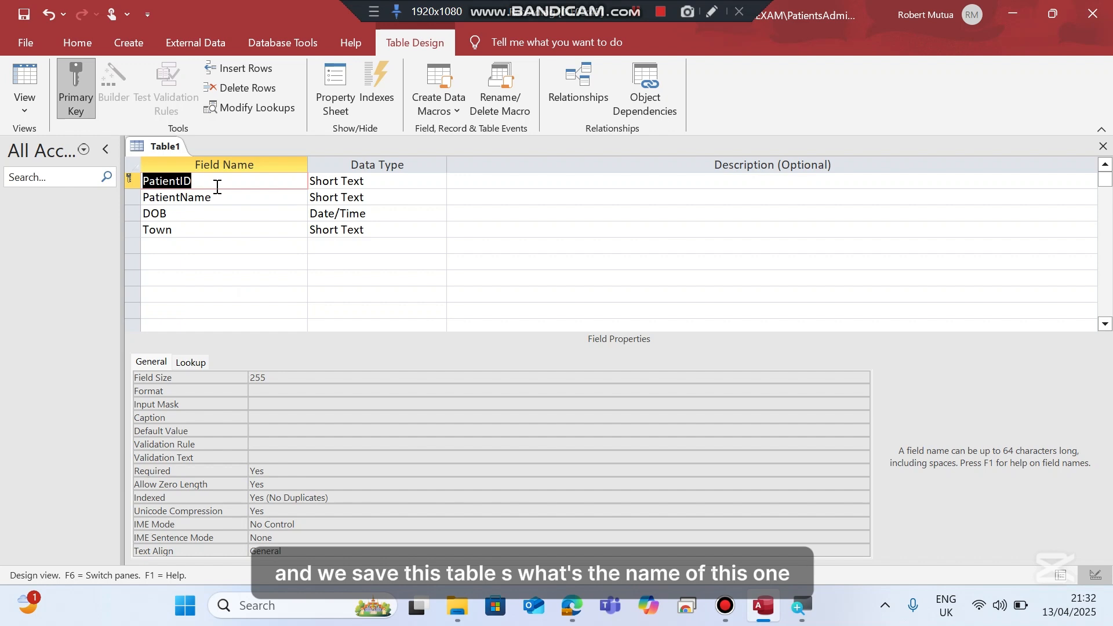
key("ctrl+s")
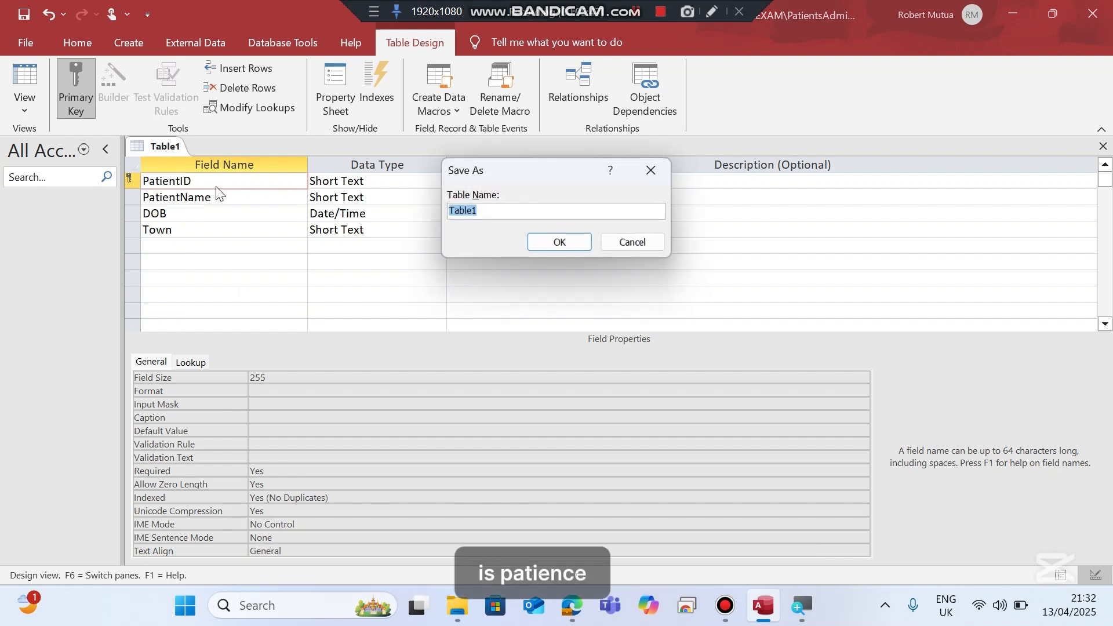
type("Patients")
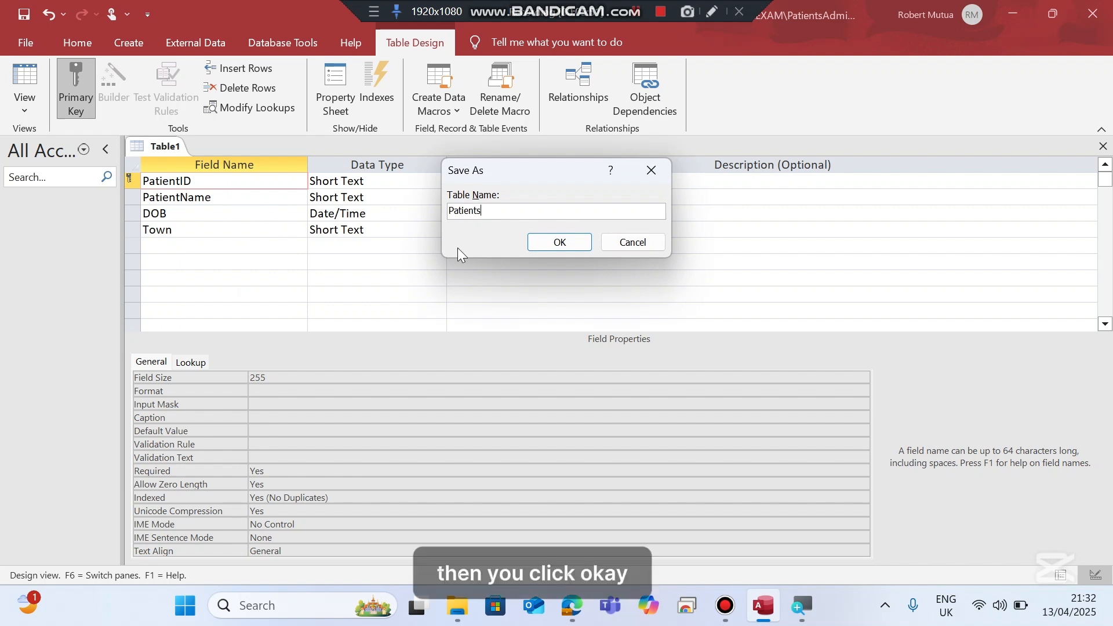
left_click(559, 243)
right_click(150, 143)
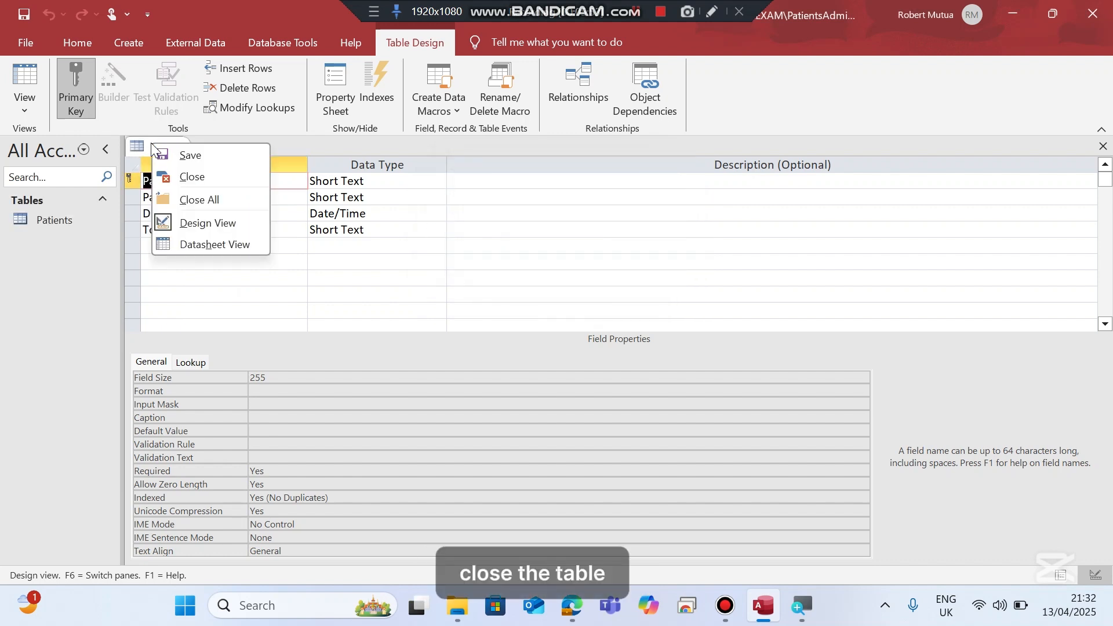
left_click(168, 169)
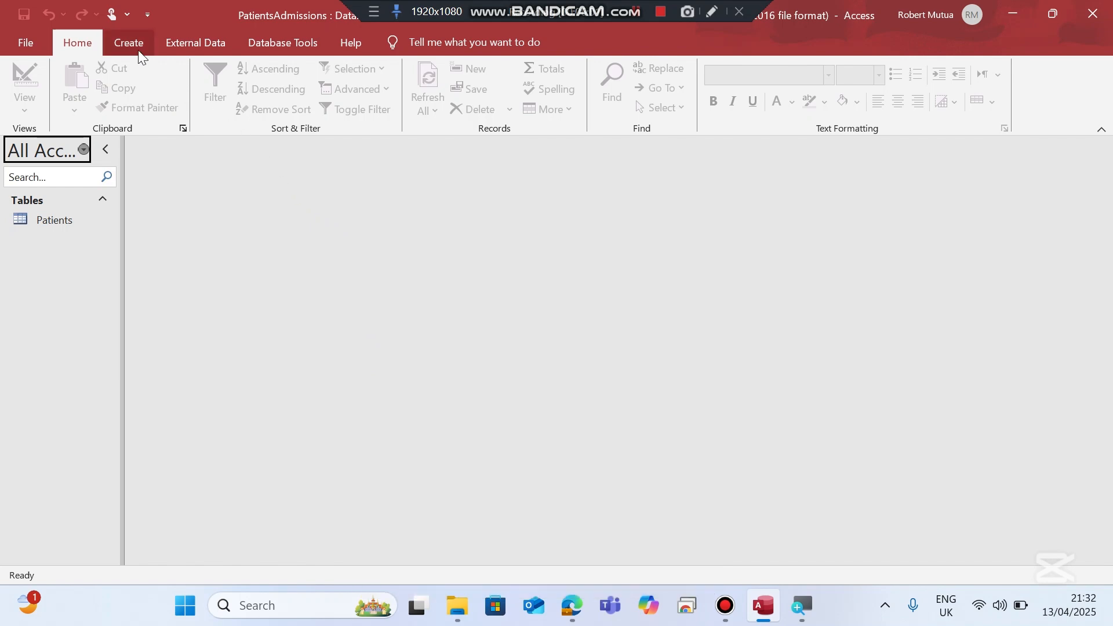
Review the Admissions table specification in the exam PDF in Edge and create a new table in Design View in Access.
left_click(570, 615)
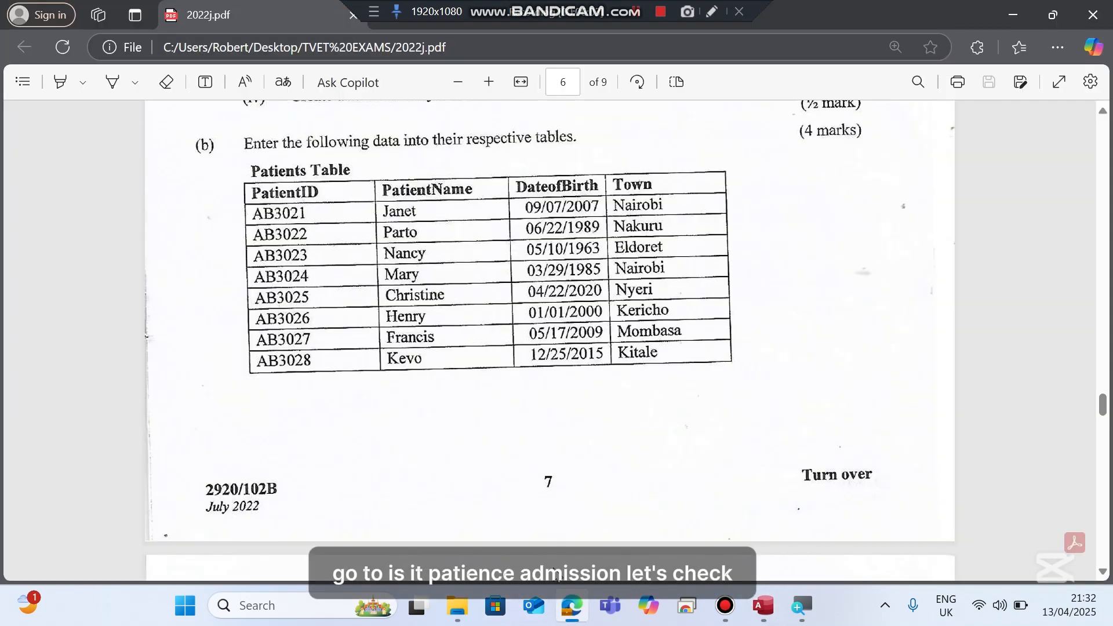
scroll(456, 376, "up", 8)
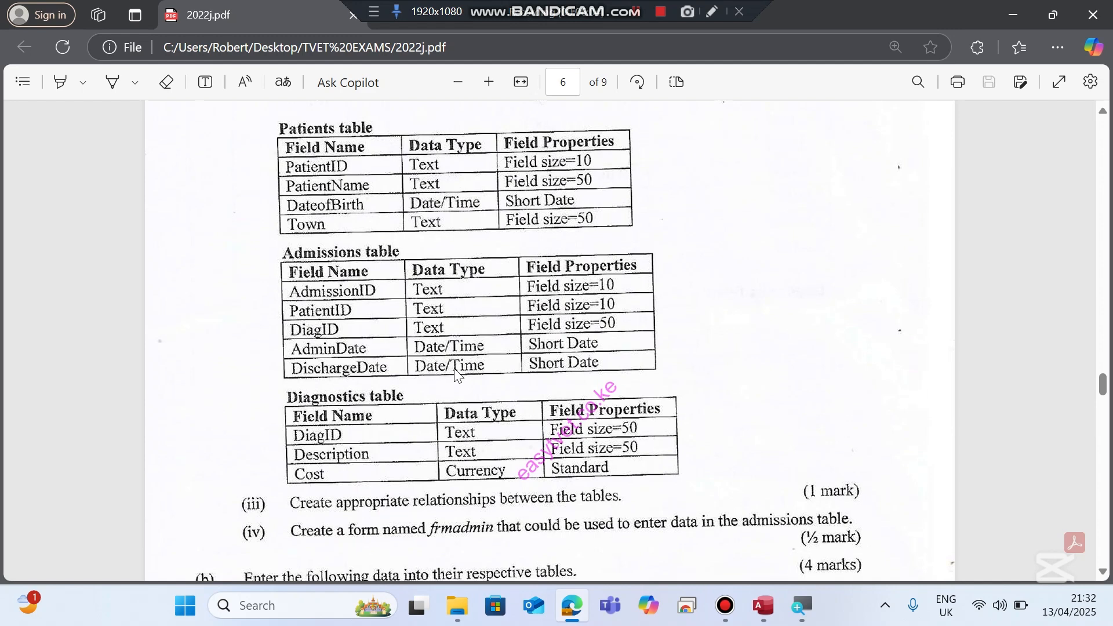
left_click(764, 609)
left_click(127, 41)
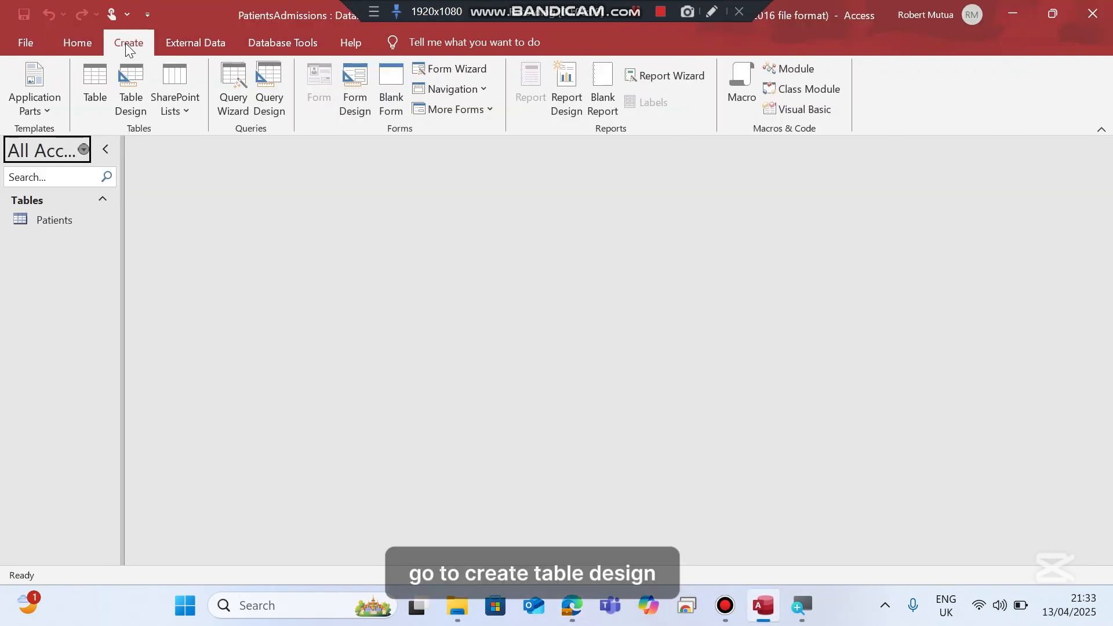
left_click(130, 101)
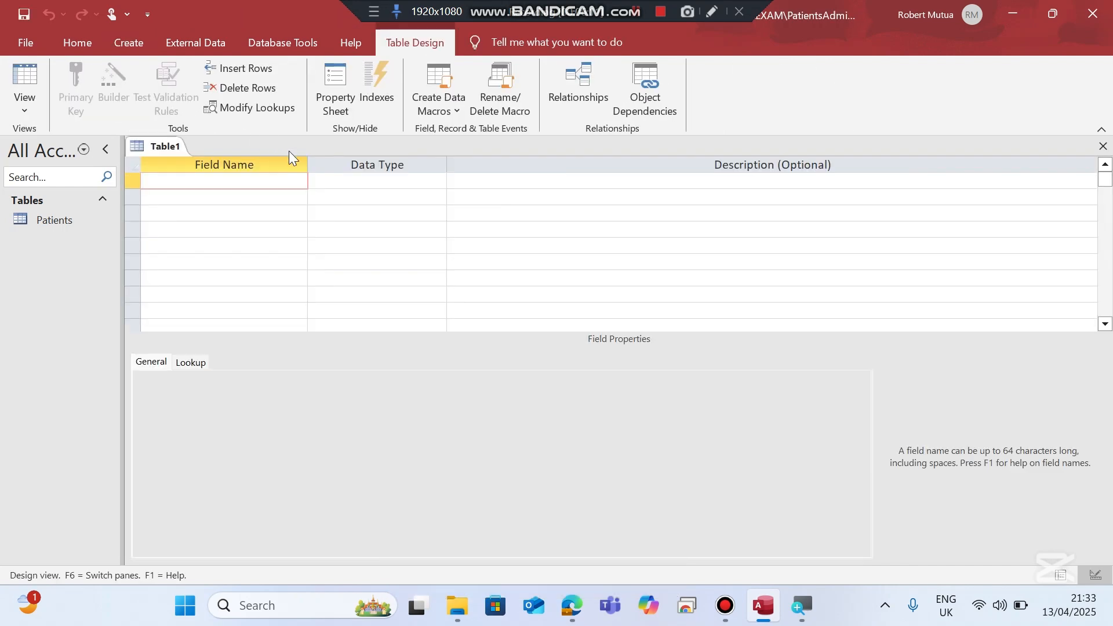
left_click(572, 606)
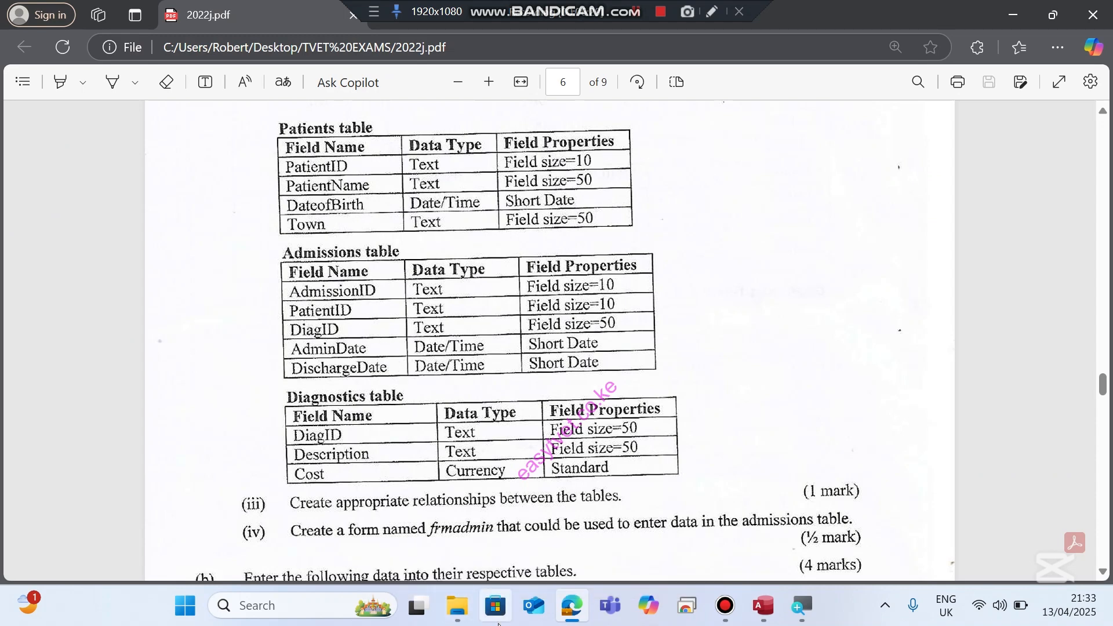
left_click(766, 606)
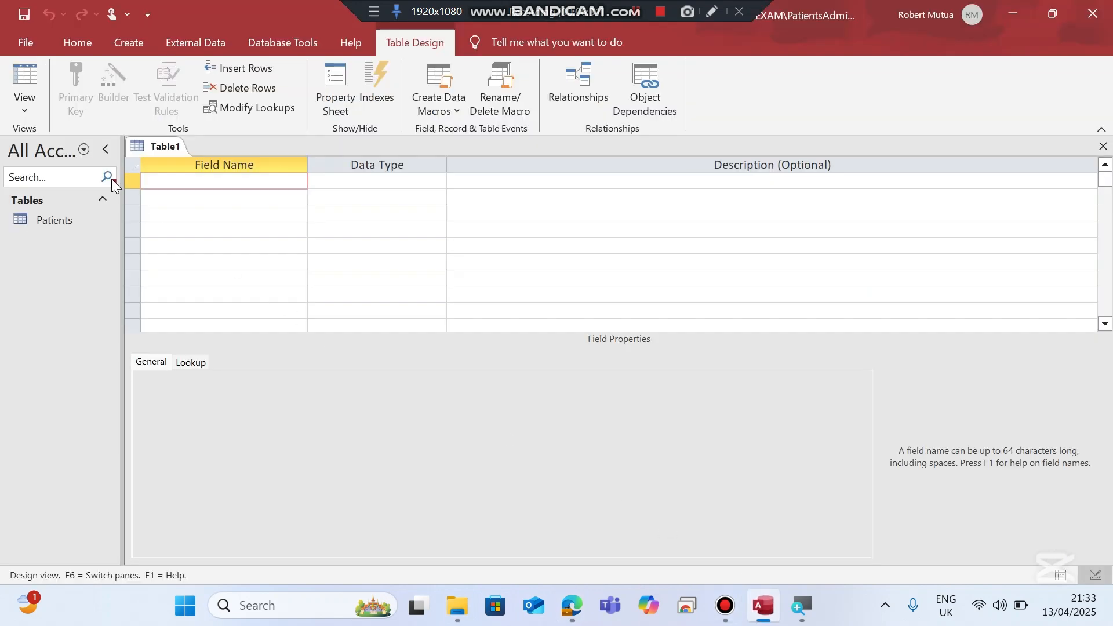
Enter PatientID as the first field and AdmissionID as the second field of the new table.
left_click(197, 193)
type("Admission")
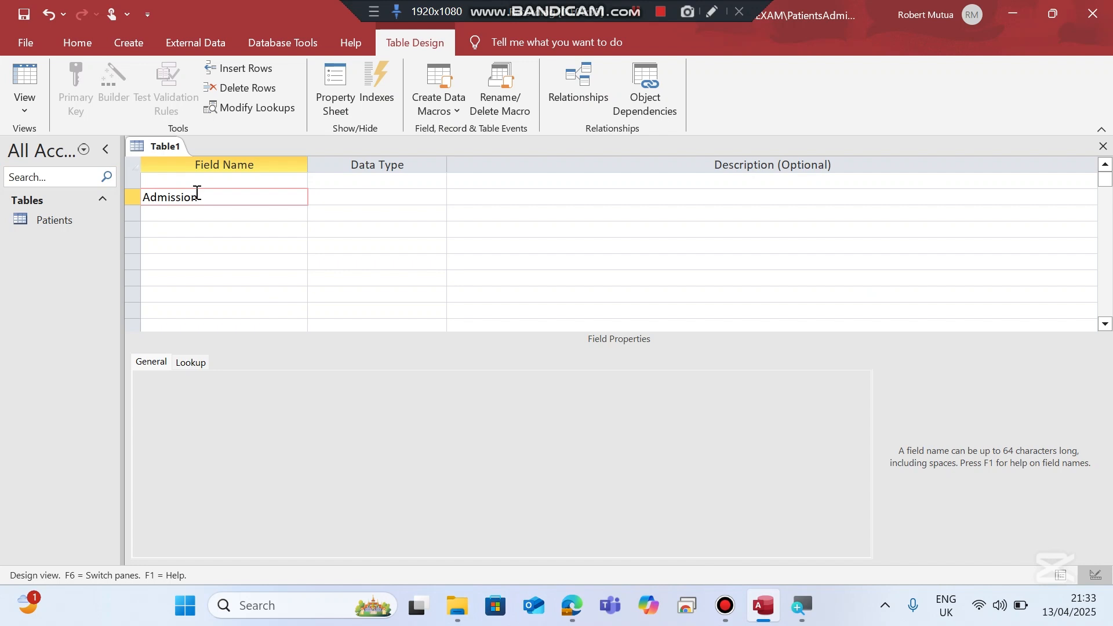
type("ID")
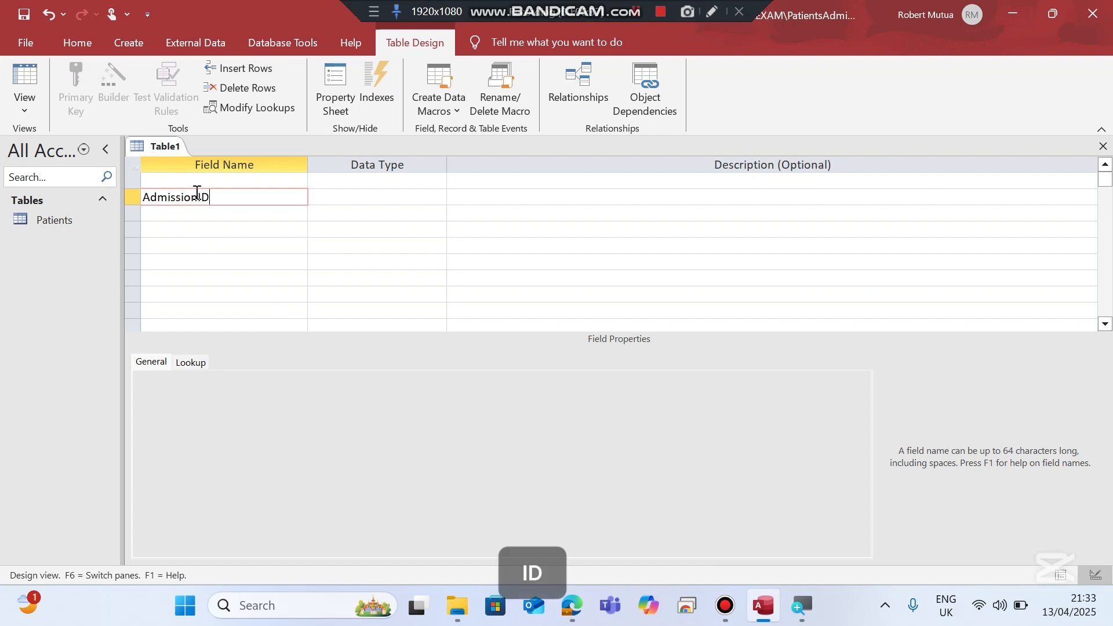
key("Down")
key("Up")
key("Up")
type("A")
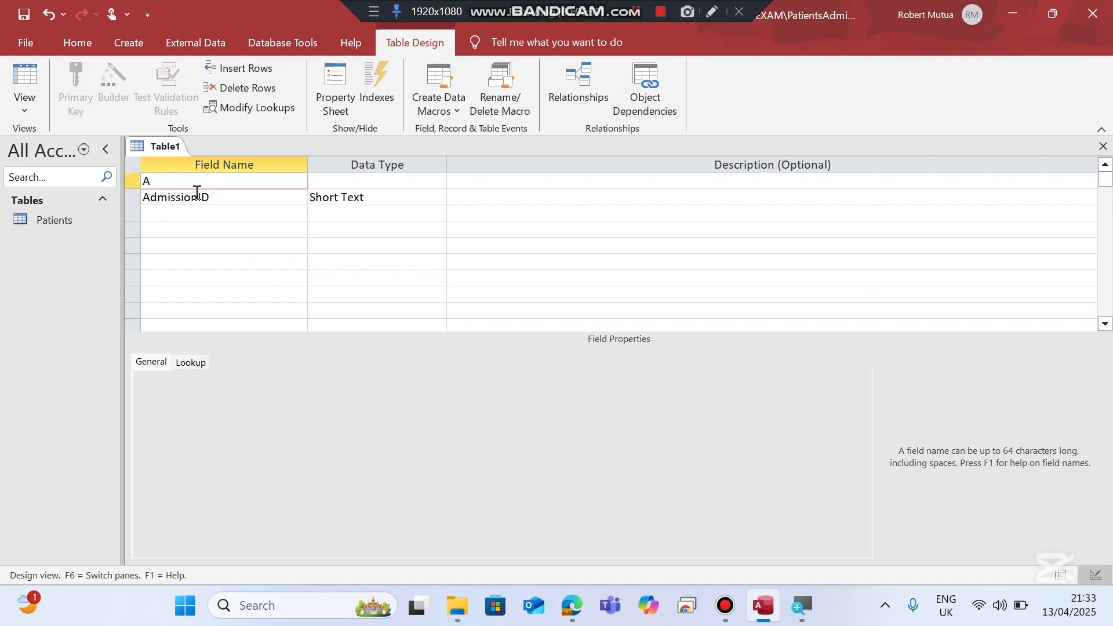
key("Down")
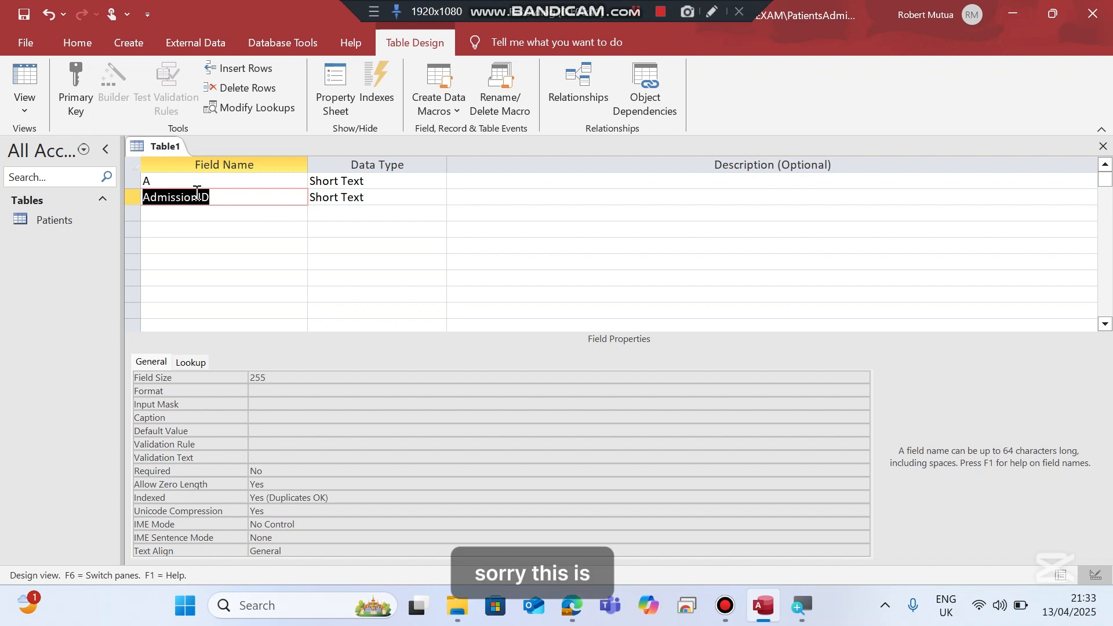
key("Up")
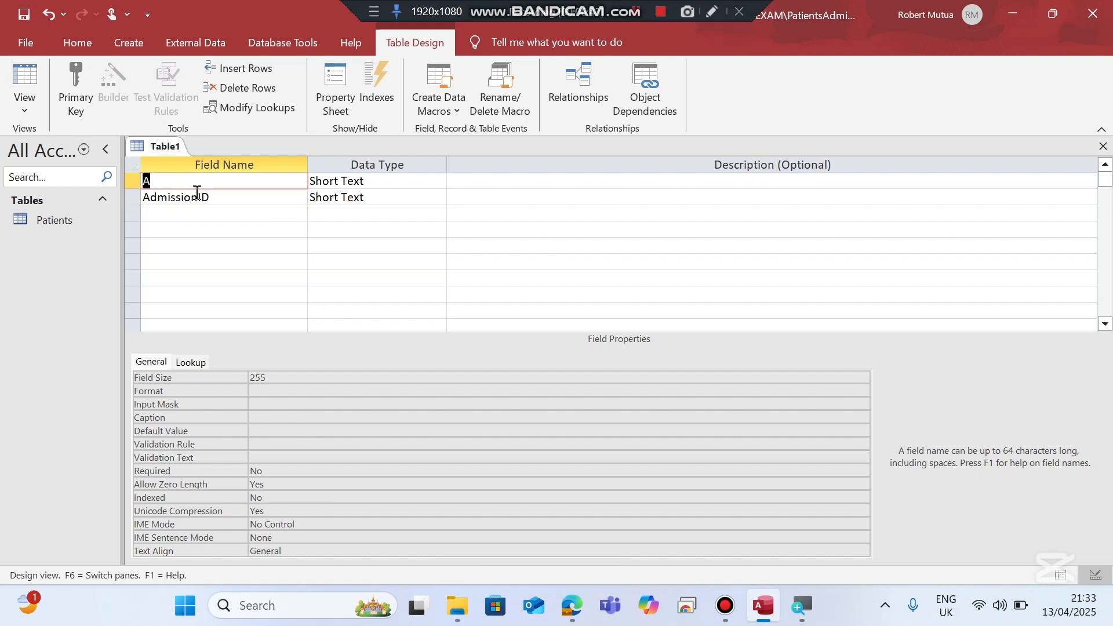
type("Patient")
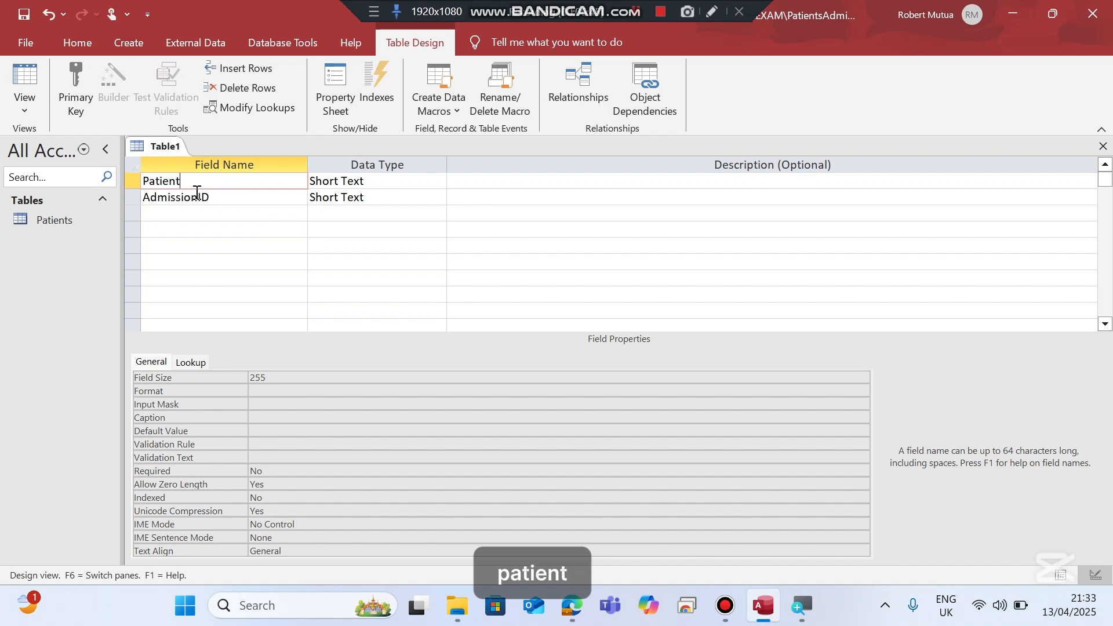
type("ID")
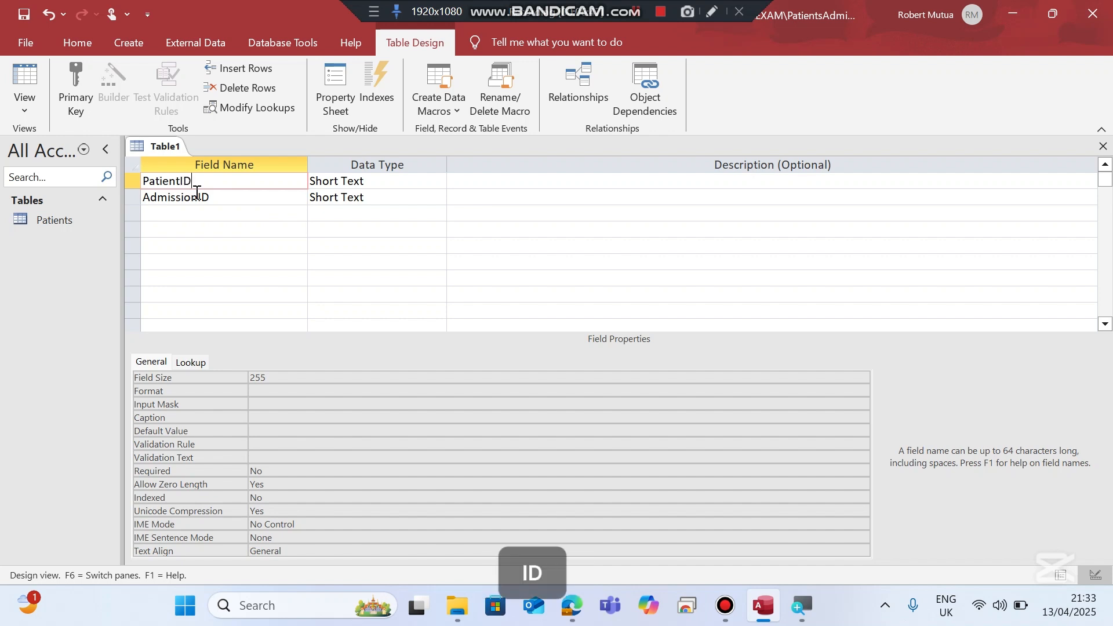
key("Down")
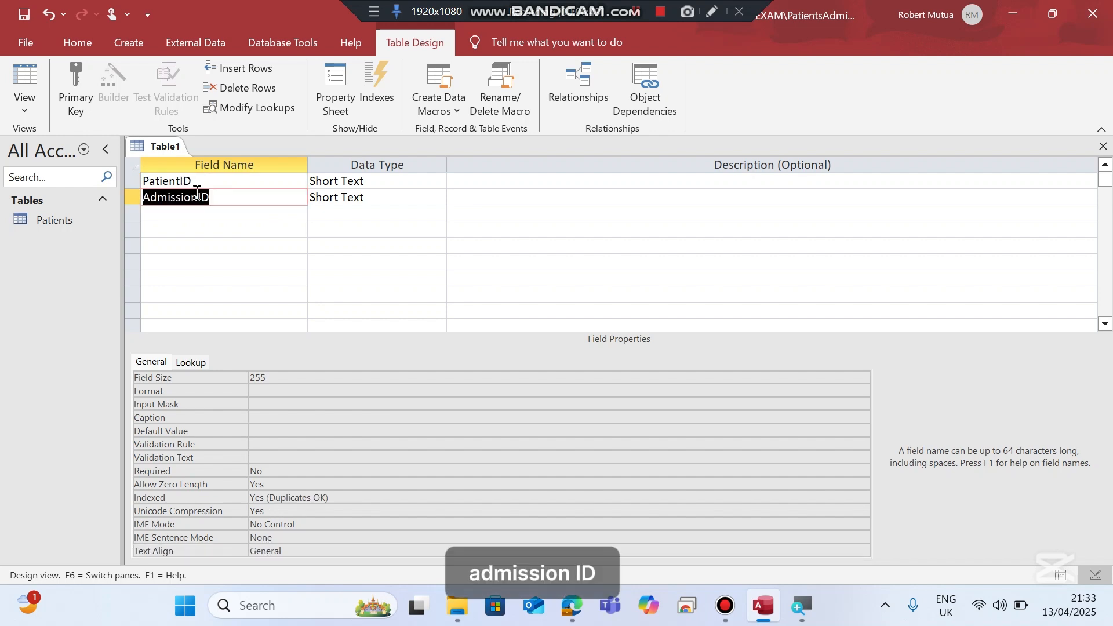
Add the fields DiagID and AdmissionDate below AdmissionID.
key("Down")
type("Dia")
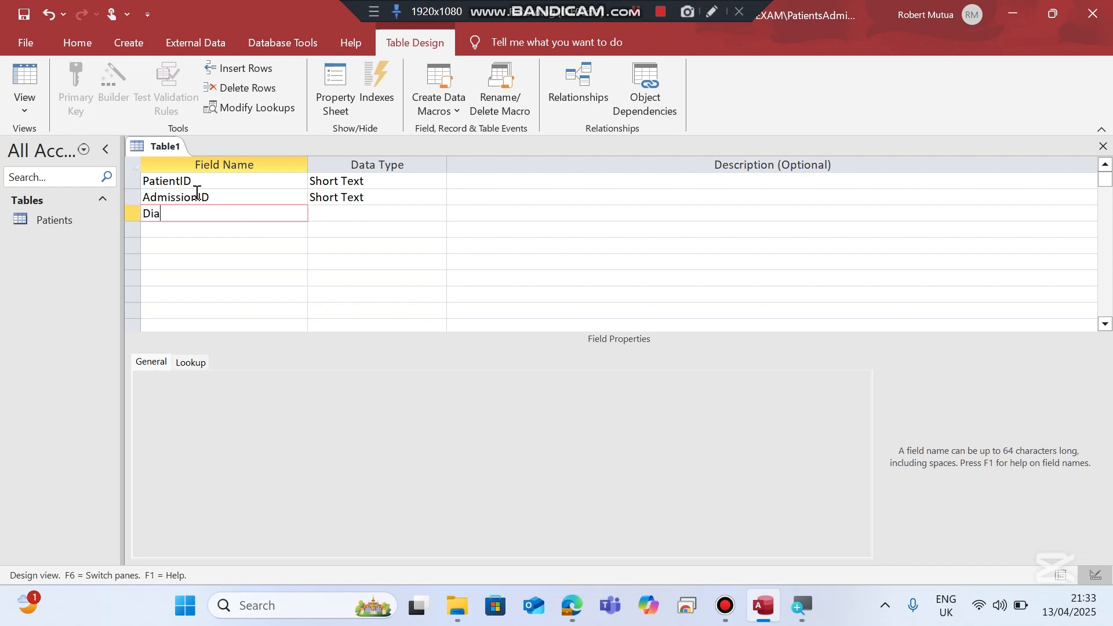
type("gID")
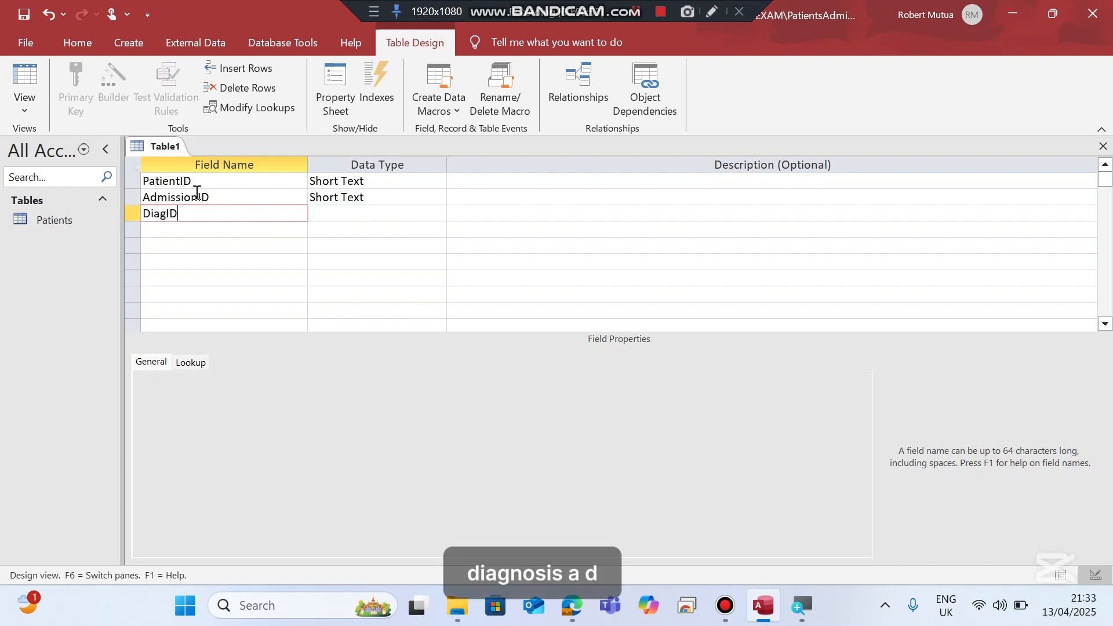
key("Down")
type("mis")
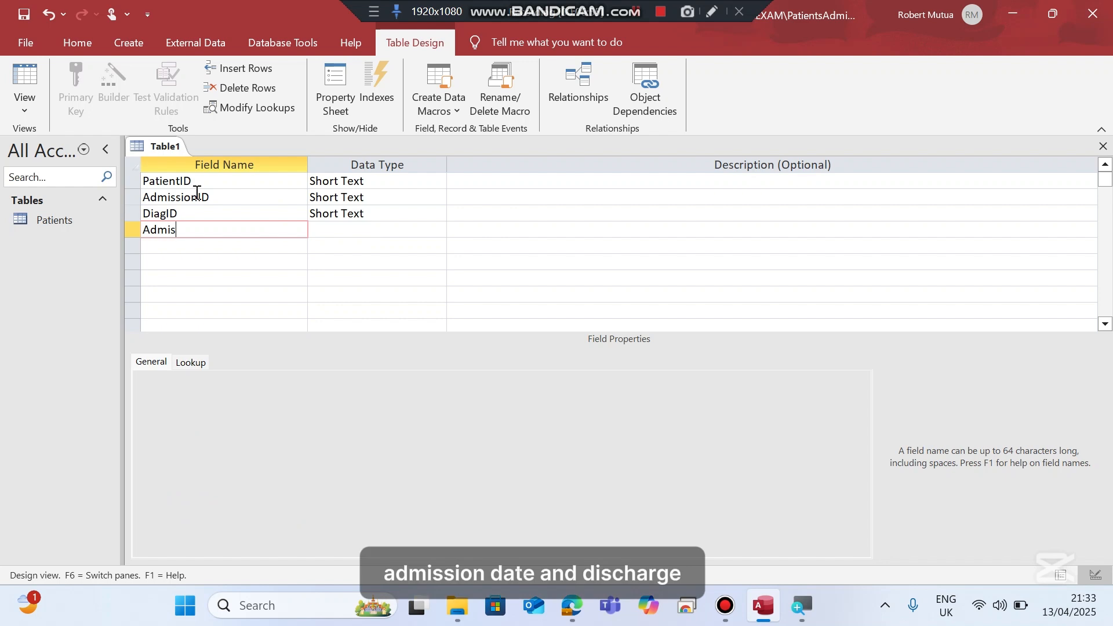
type("sionDate")
key("Down")
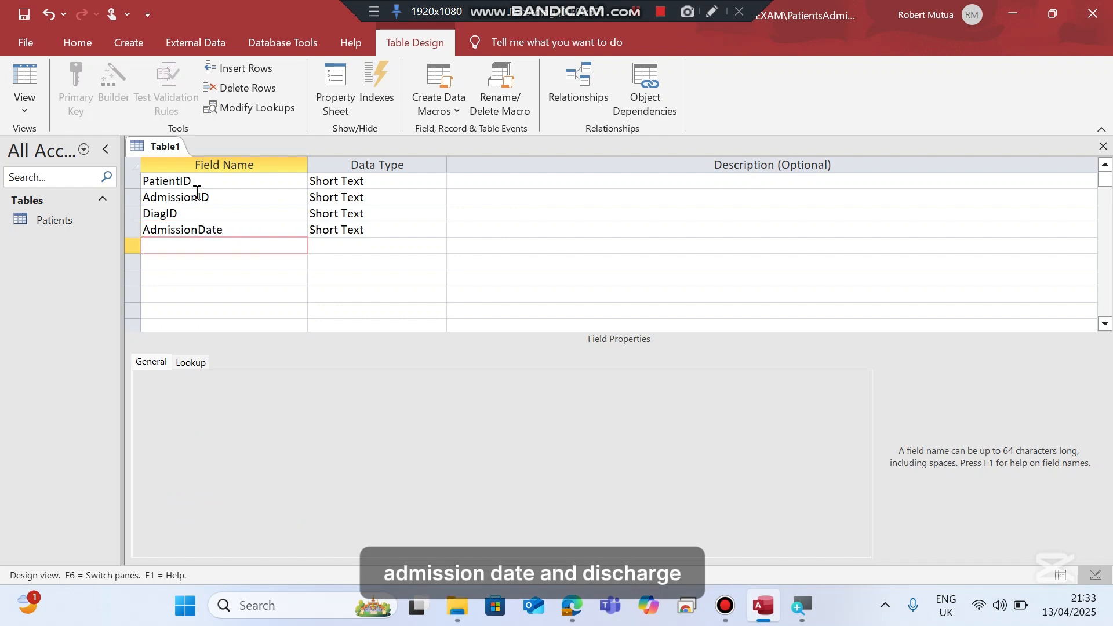
Add the field DischargeDate below AdmissionDate.
type("Discharge")
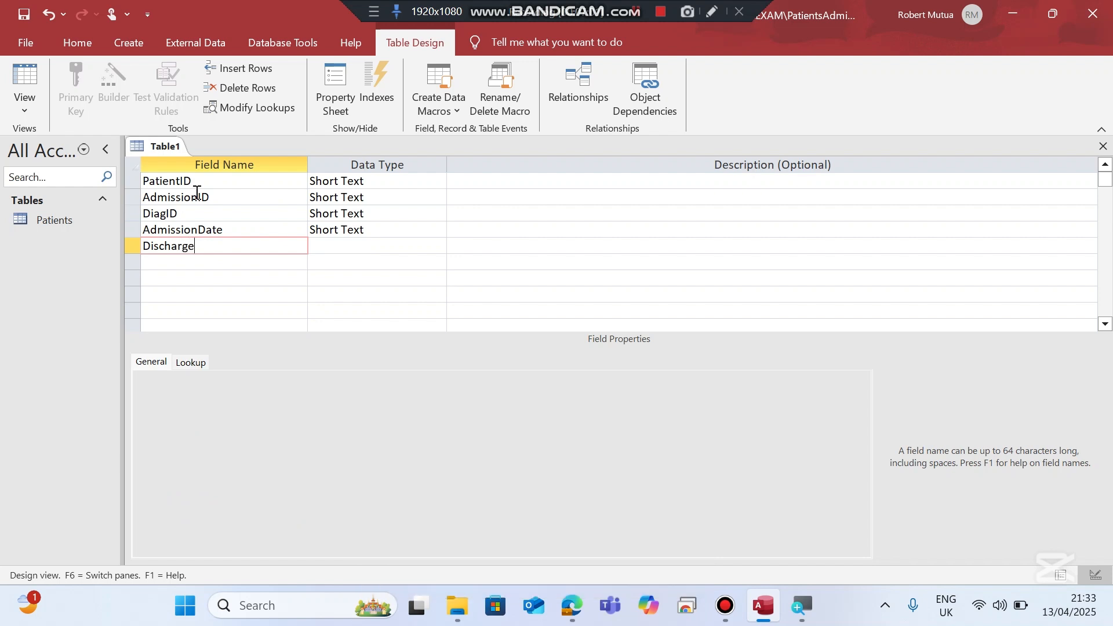
type("Date")
key("Tab")
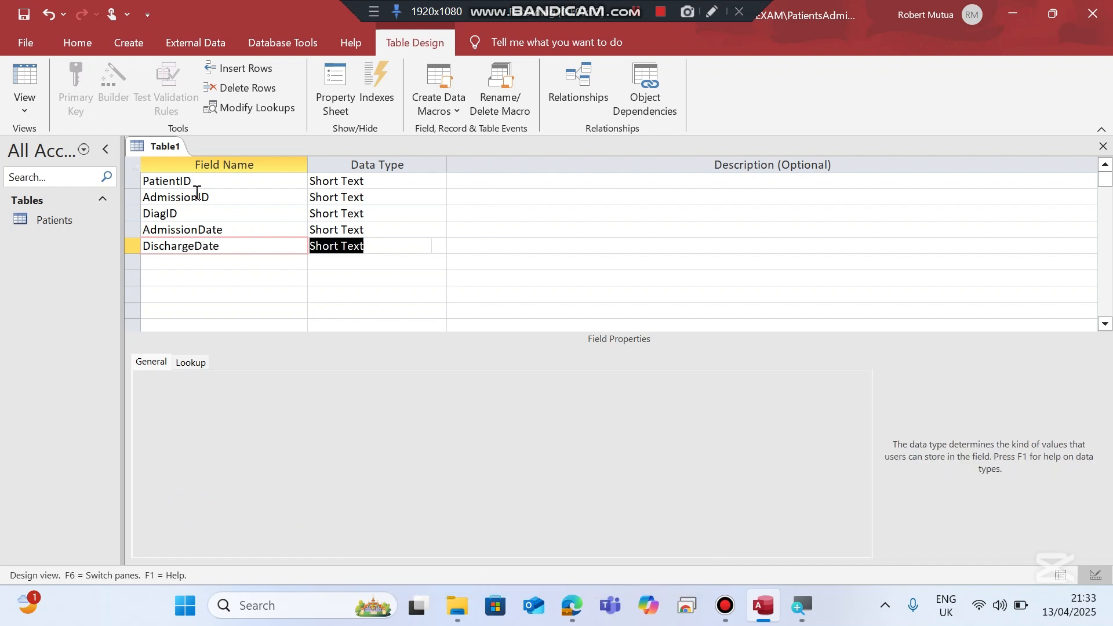
Examine the sample Admissions data in the exam PDF in Edge to check the data types needed for AdmissionID, PatientID and DiagID.
left_click(258, 176)
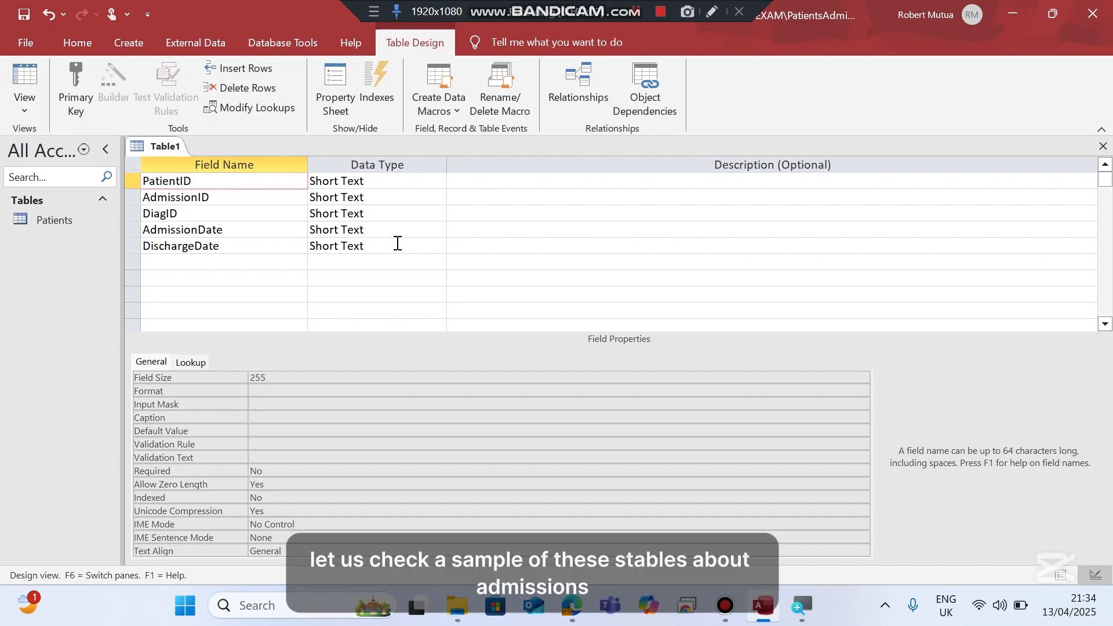
left_click(572, 606)
scroll(401, 376, "down", 12)
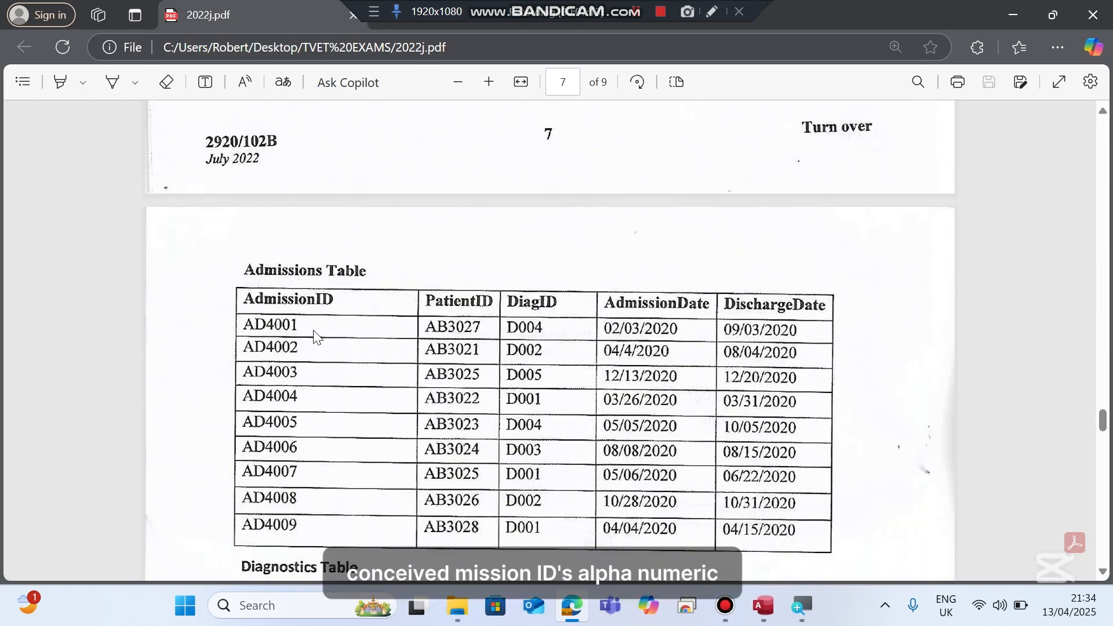
left_click(764, 606)
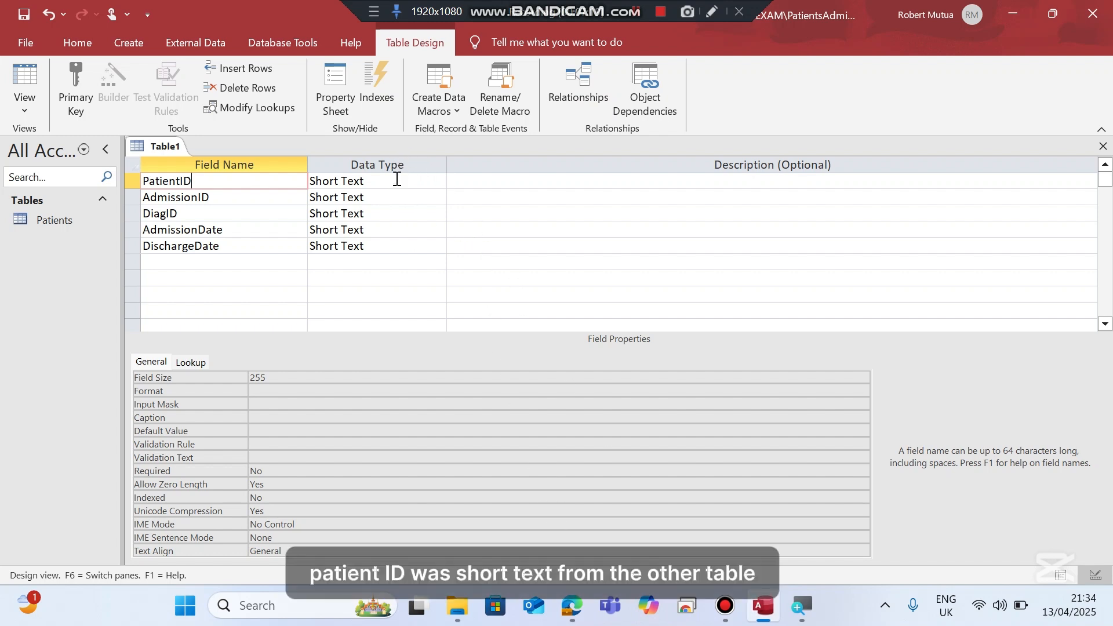
left_click(386, 213)
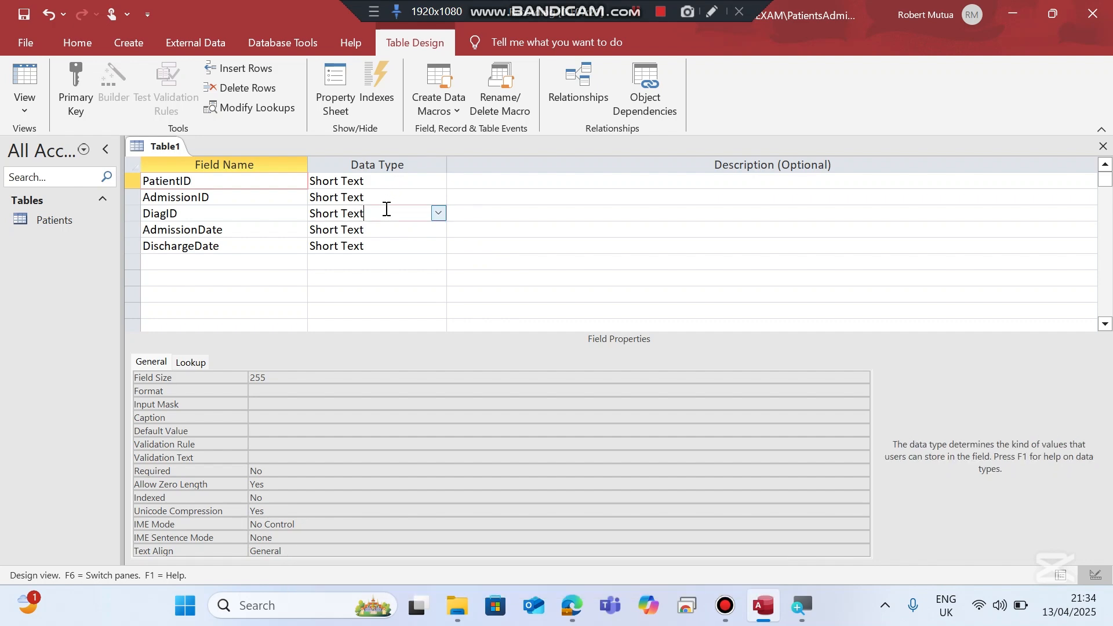
left_click(571, 605)
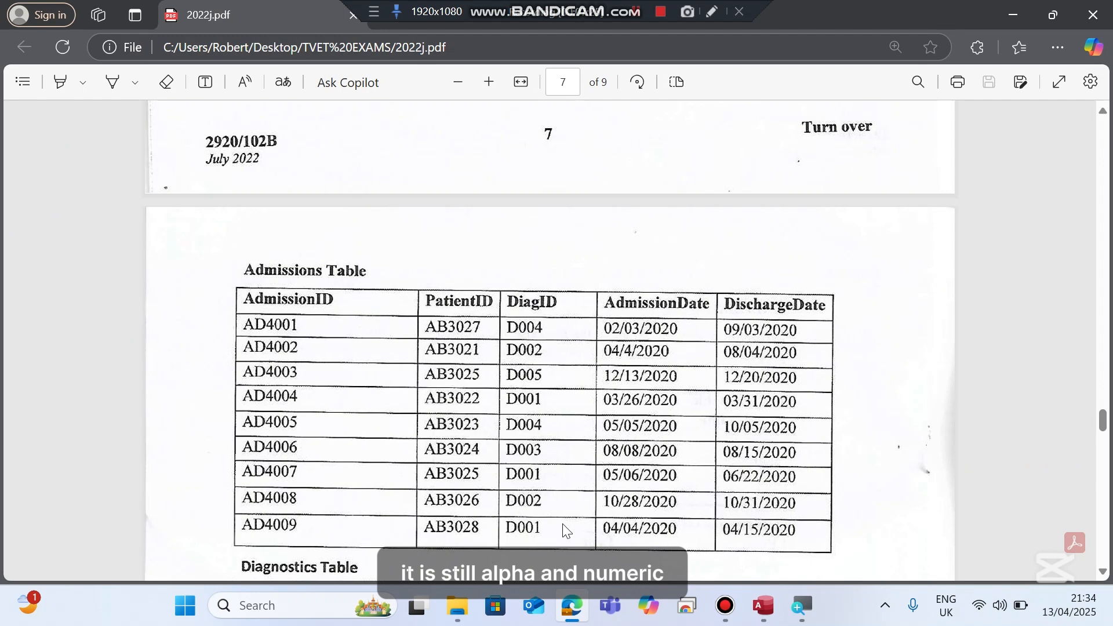
left_click(771, 603)
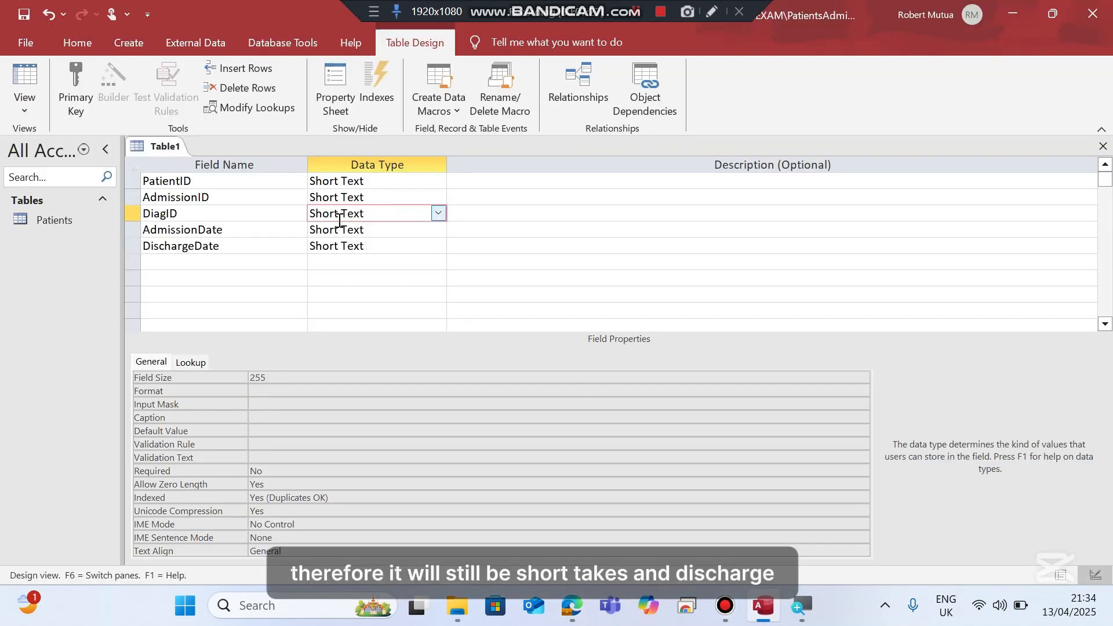
Set the data type of both AdmissionDate and DischargeDate to Date/Time.
left_click(387, 233)
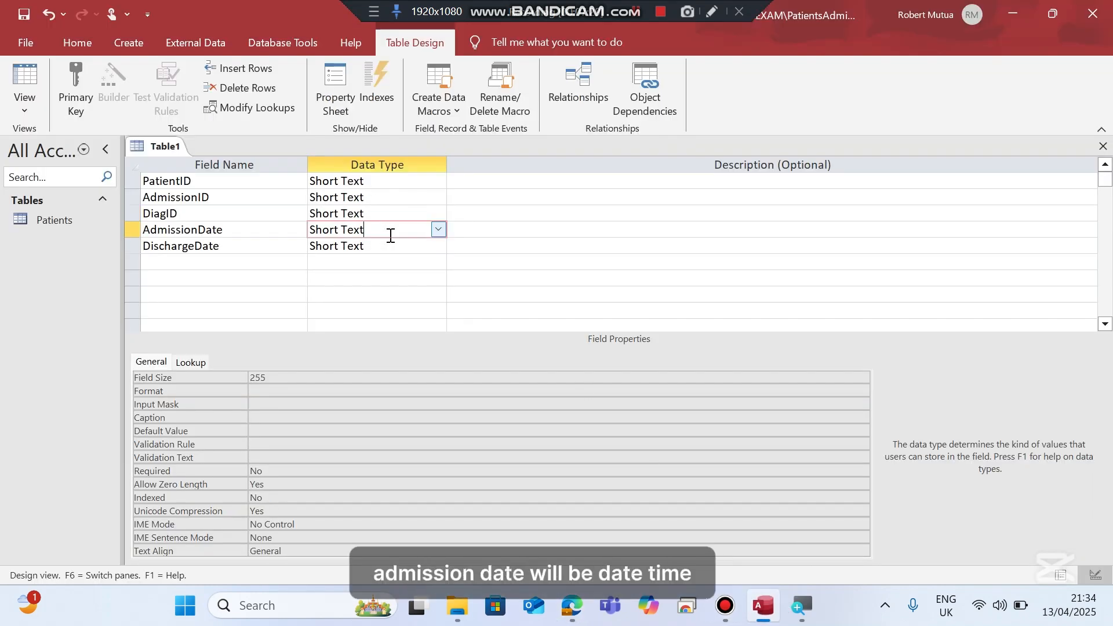
left_click(439, 231)
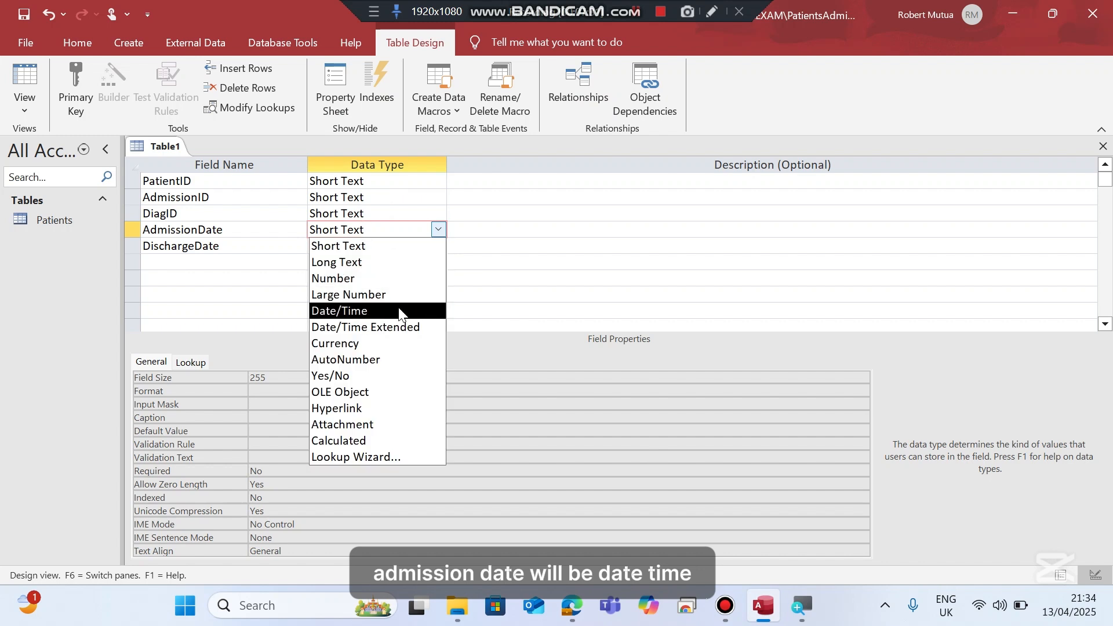
left_click(400, 311)
left_click(398, 245)
left_click(451, 248)
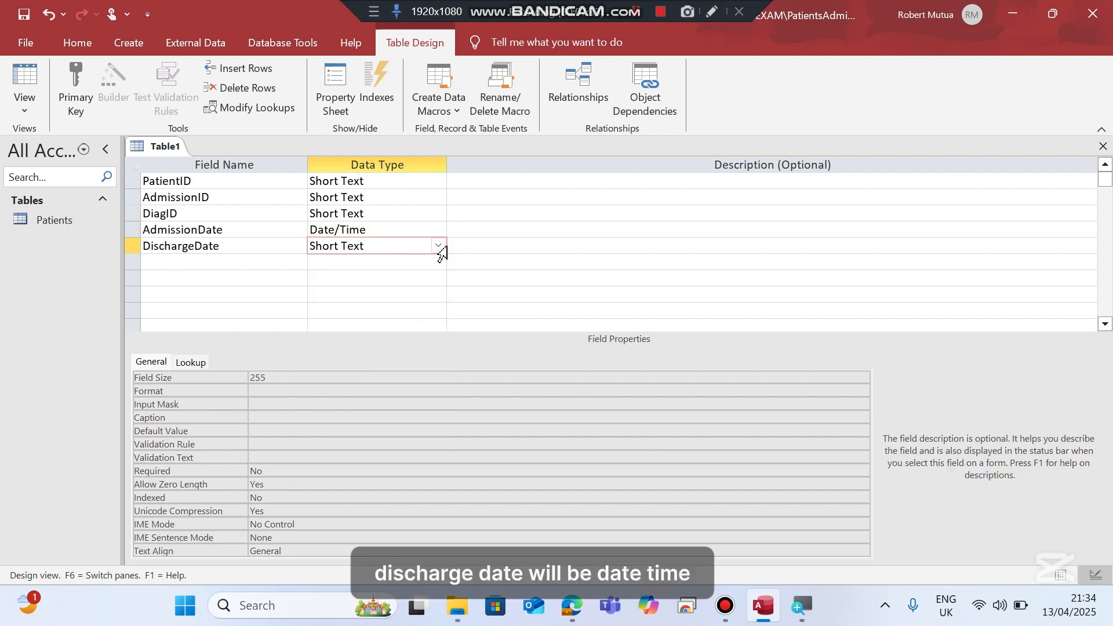
left_click(440, 246)
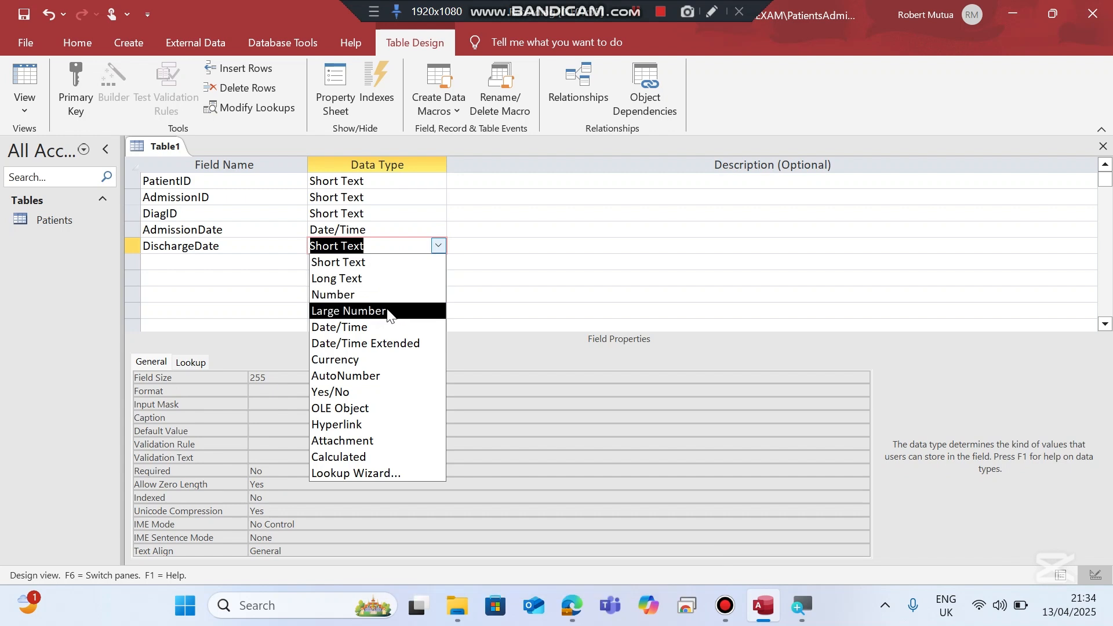
left_click(392, 327)
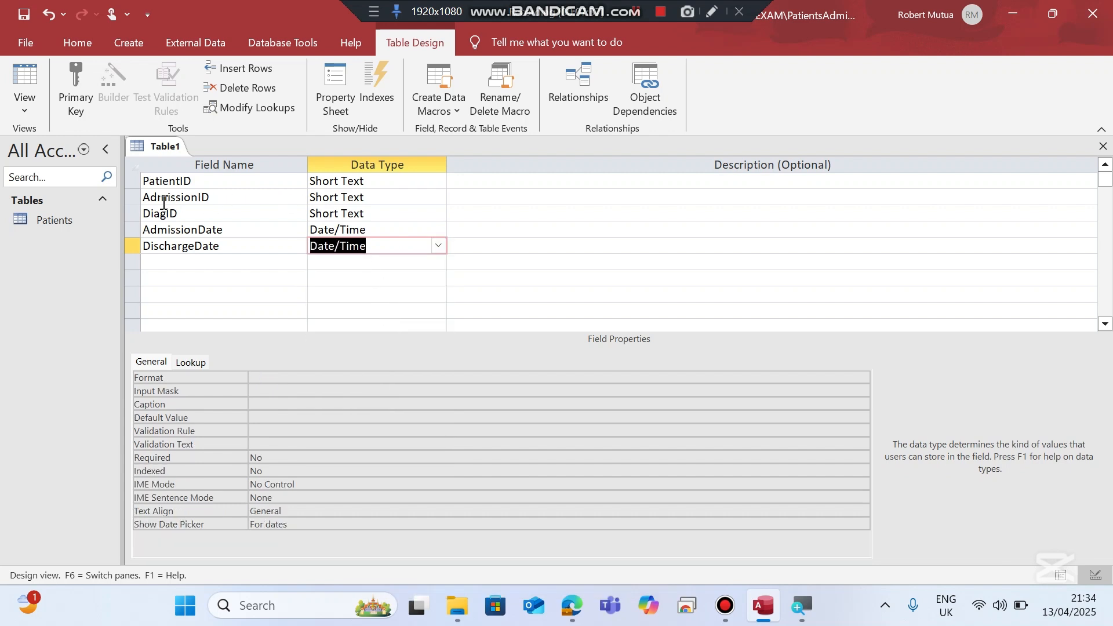
Check the sample Admissions data in the exam PDF for a unique field and make AdmissionID the primary key in Access.
left_click(135, 198)
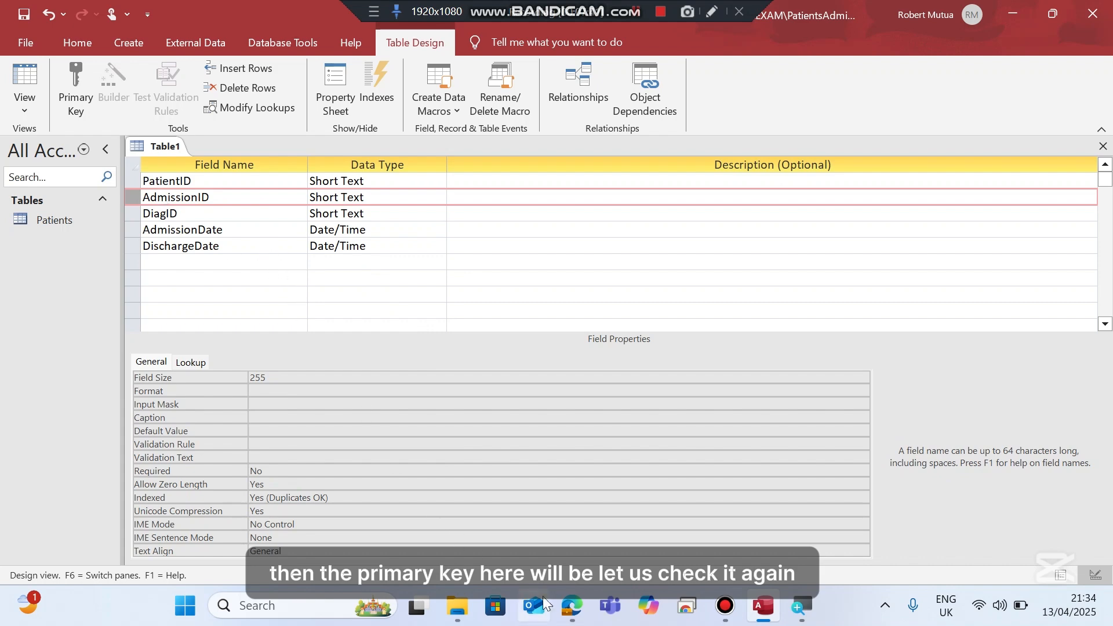
left_click(572, 605)
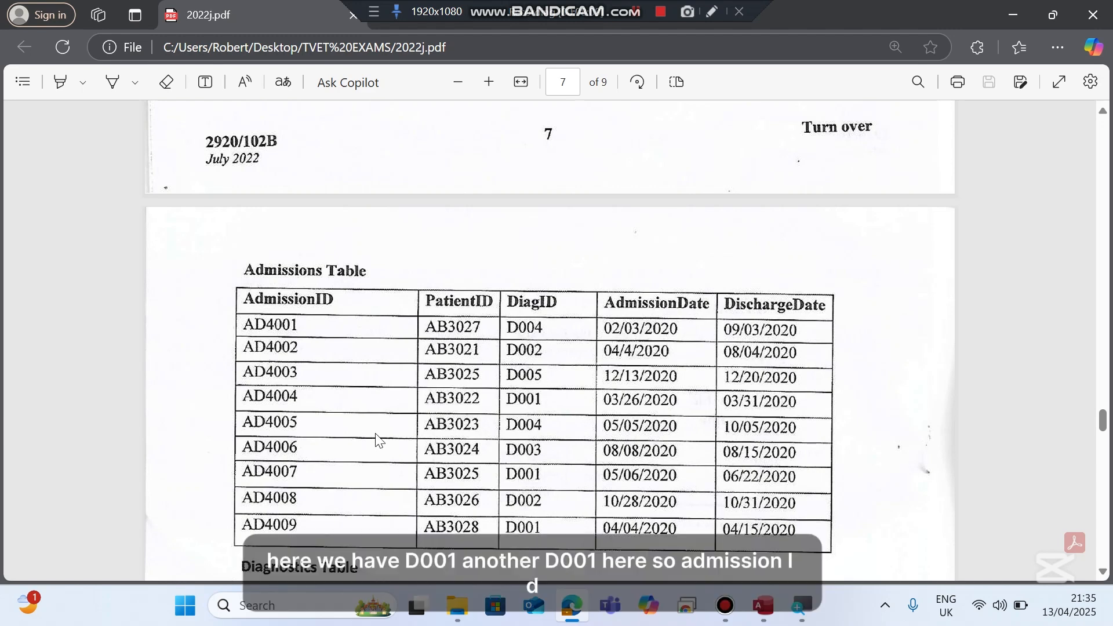
left_click(757, 594)
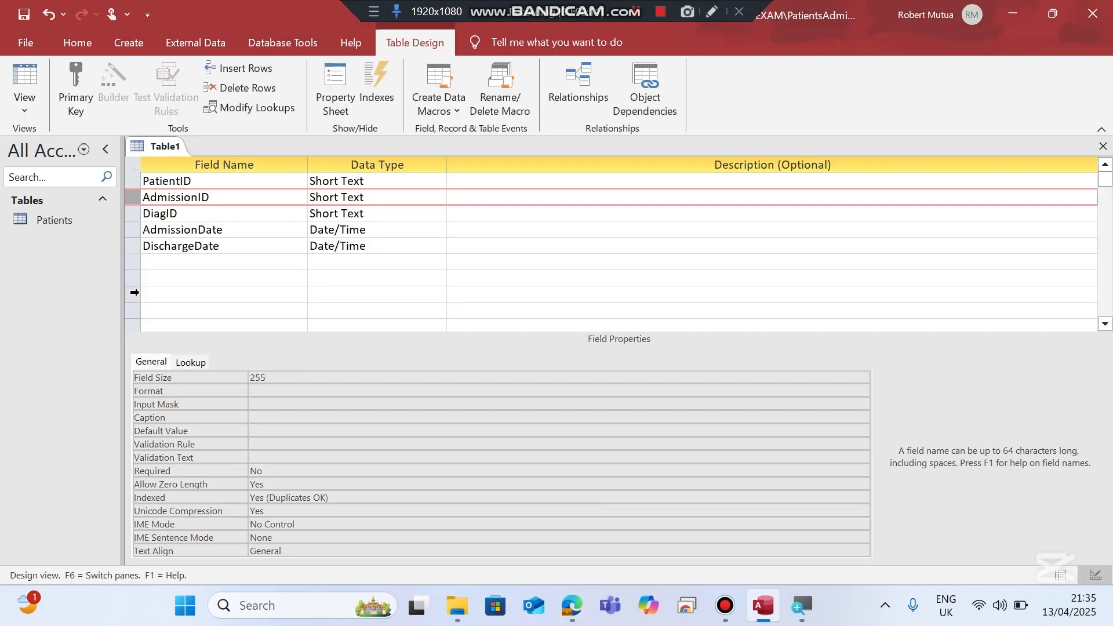
right_click(171, 195)
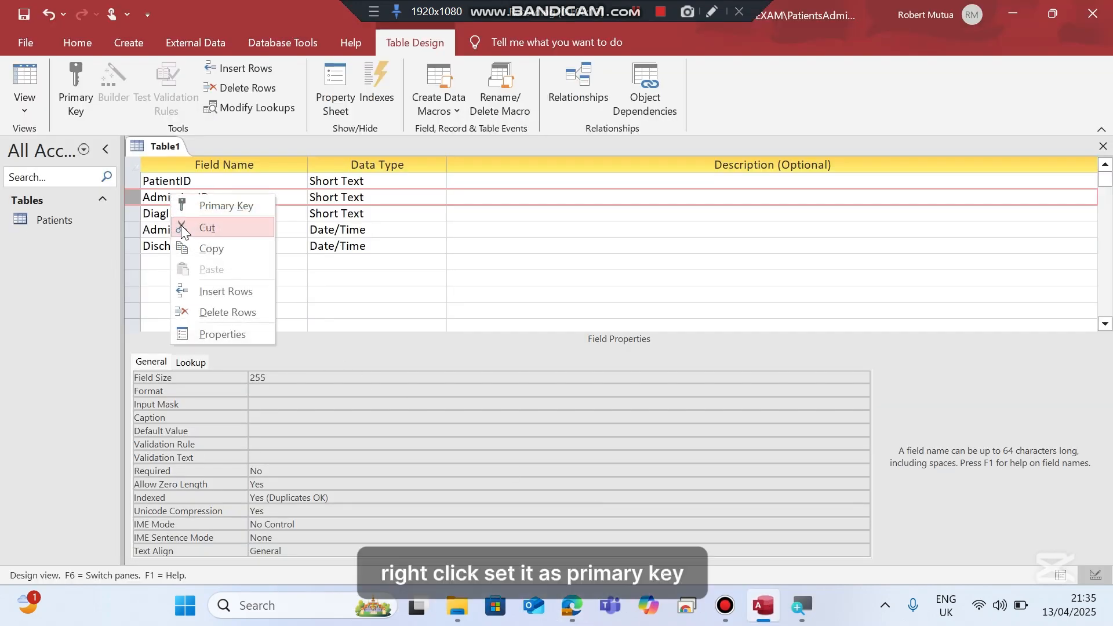
left_click(186, 207)
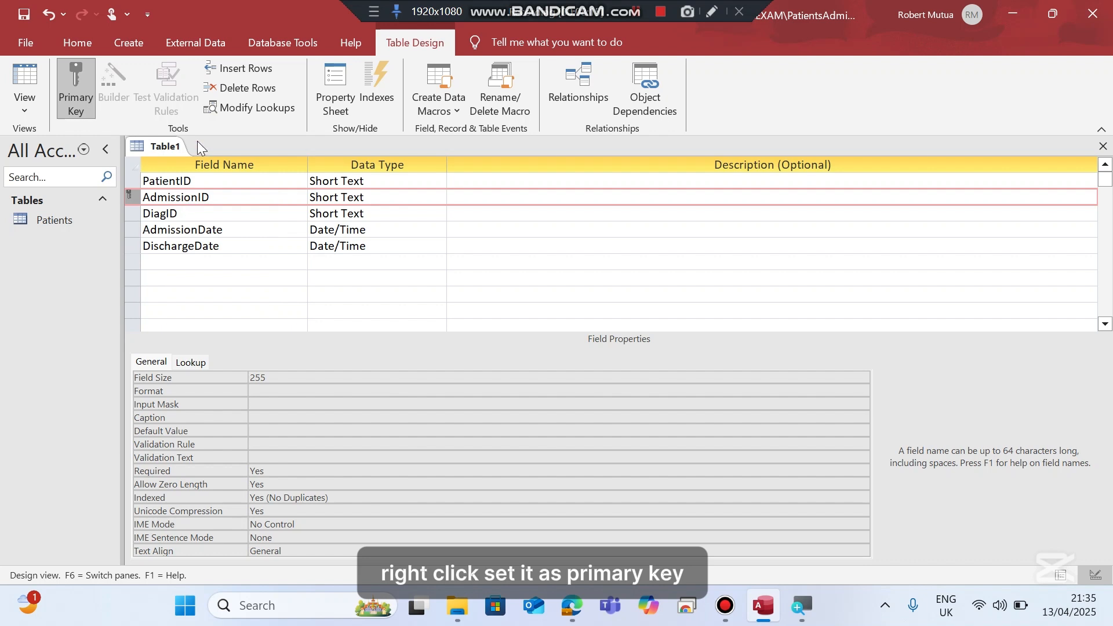
Save the new table as Admissions.
key("ctrl+s")
type("A")
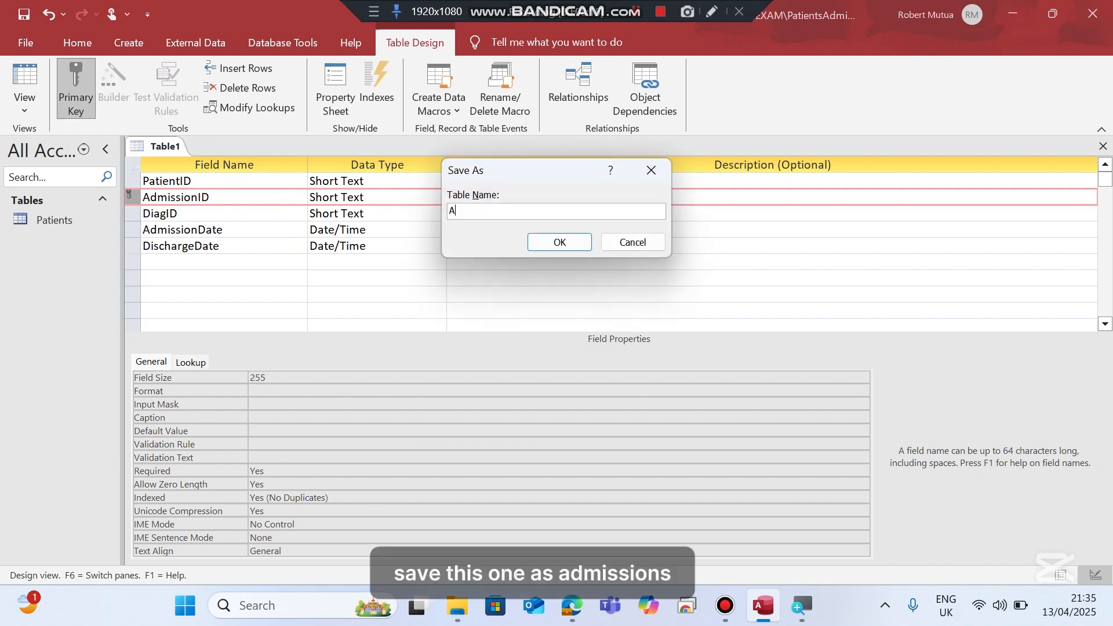
type("dmissions")
key("Return")
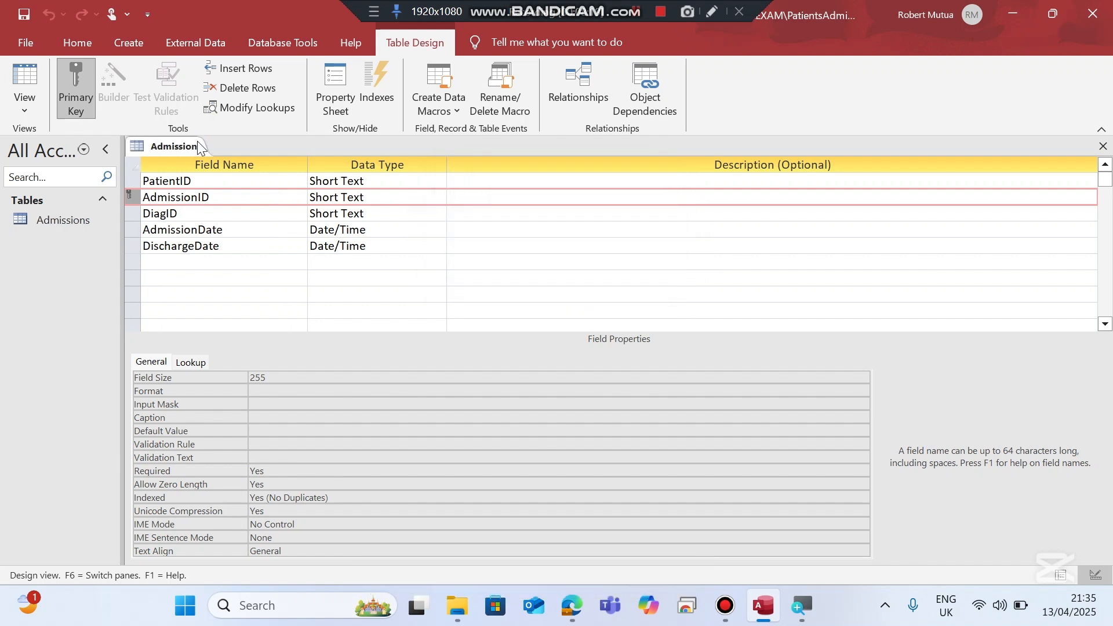
Open the Admissions table in Datasheet View and move the AdmissionID column in front of PatientID.
left_click(51, 241)
double_click(47, 221)
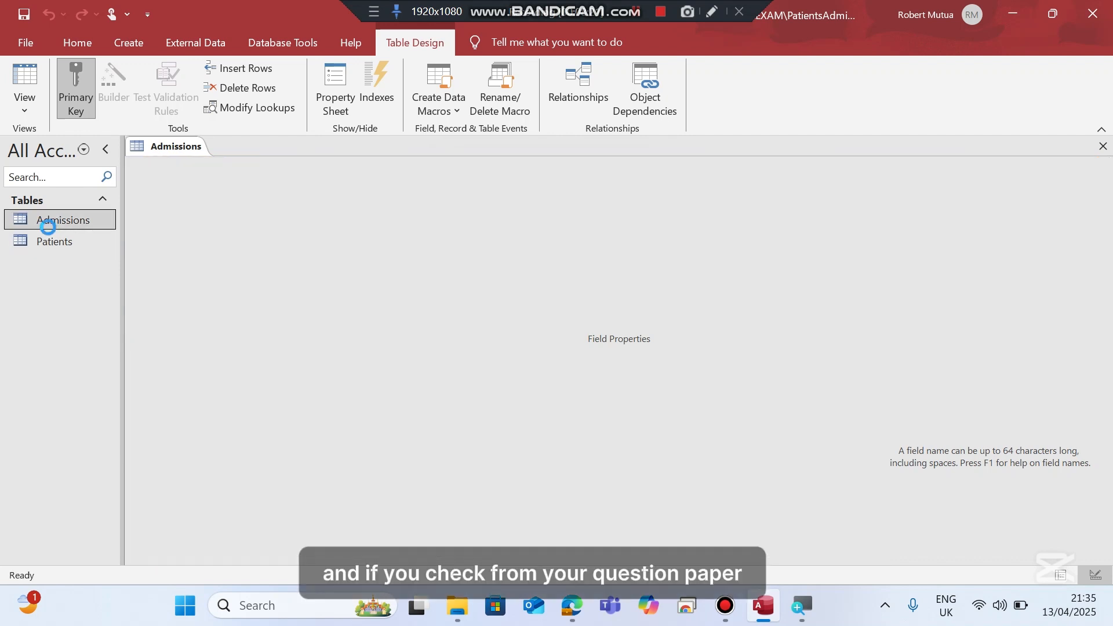
left_click(261, 164)
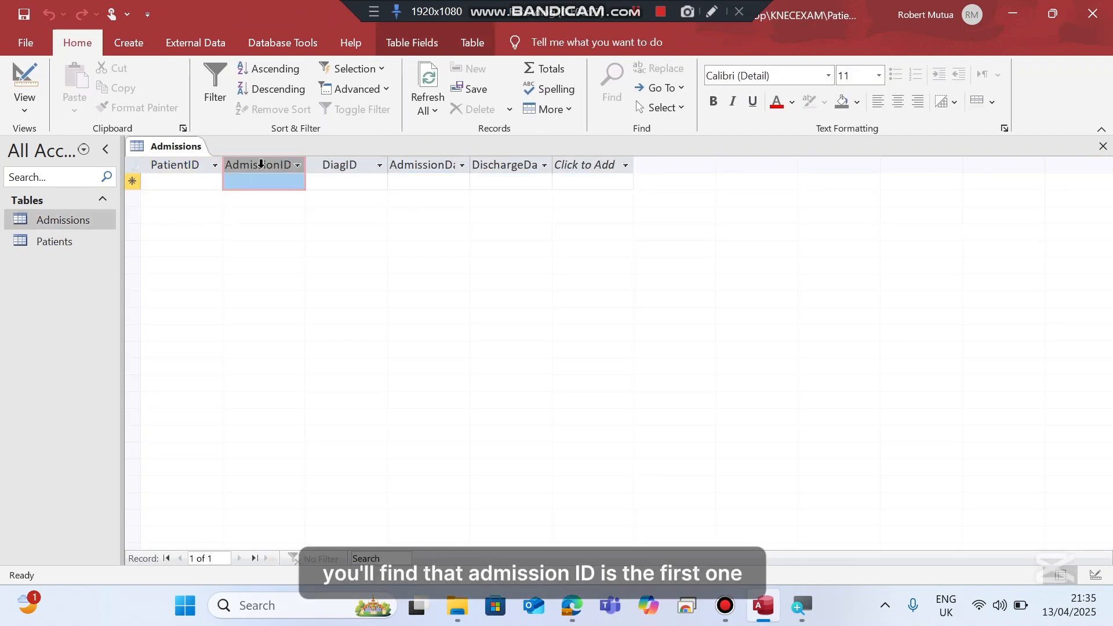
left_click_drag(264, 166, 166, 155)
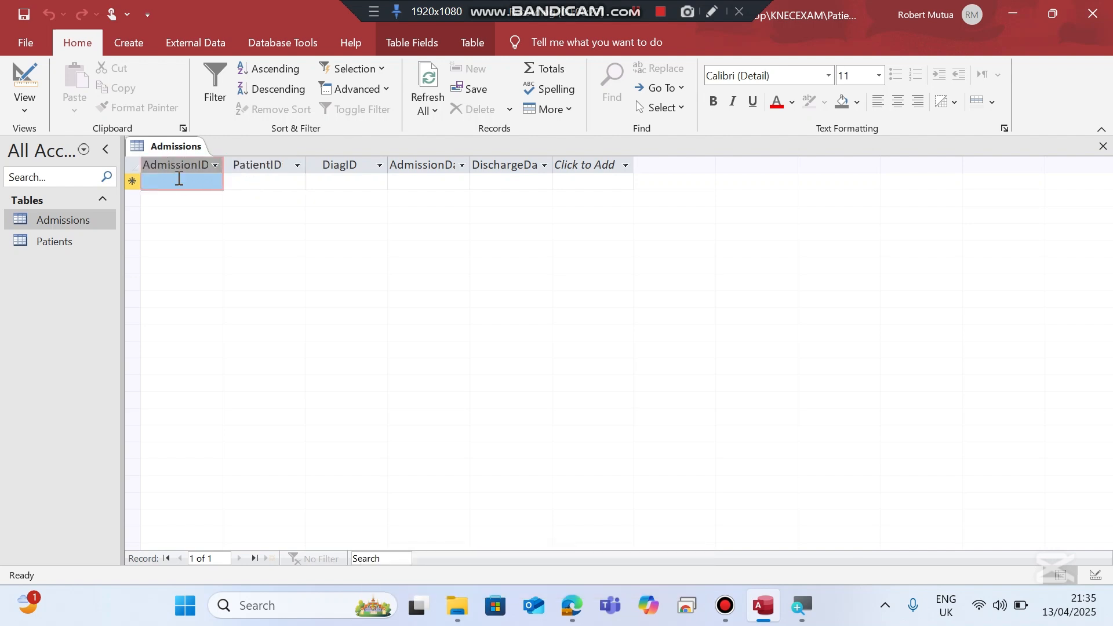
left_click(179, 179)
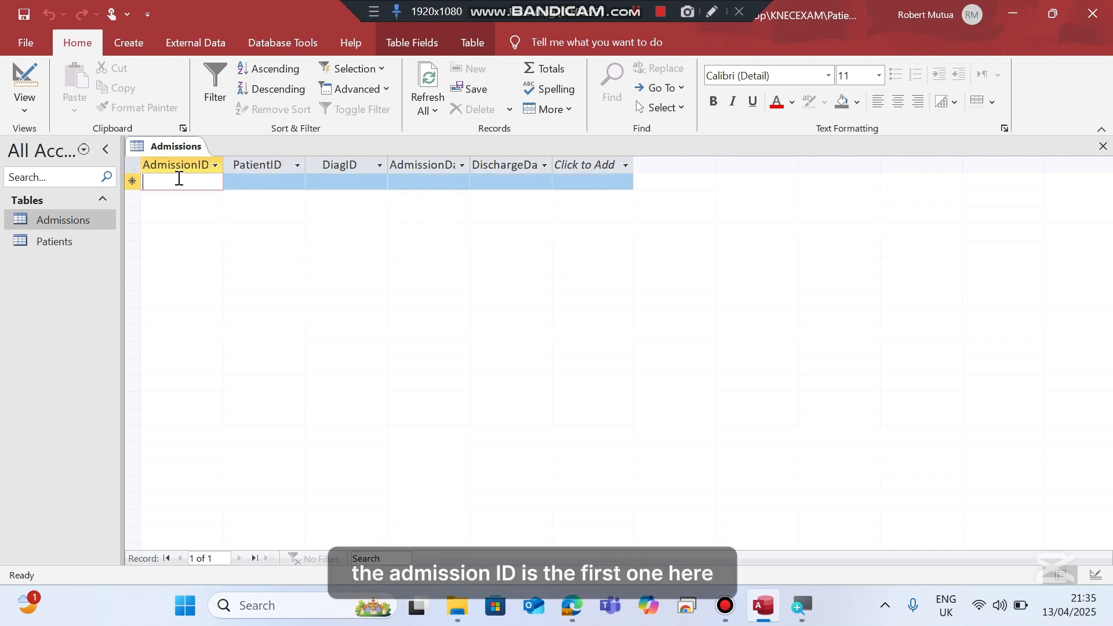
Close the Admissions table and save its layout changes.
right_click(173, 149)
left_click(187, 185)
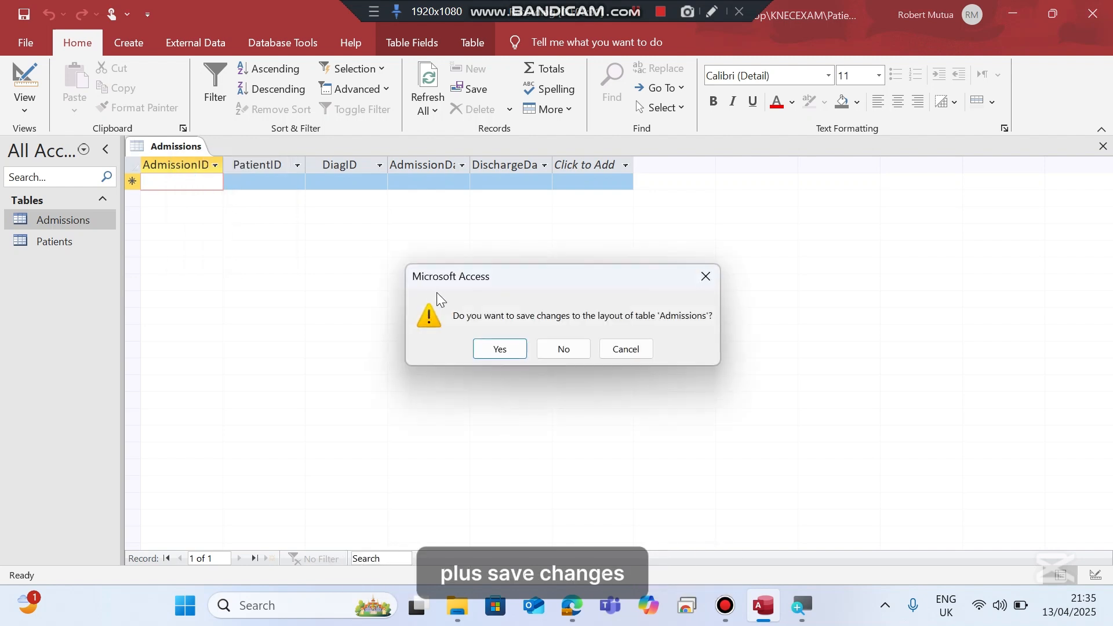
left_click(496, 349)
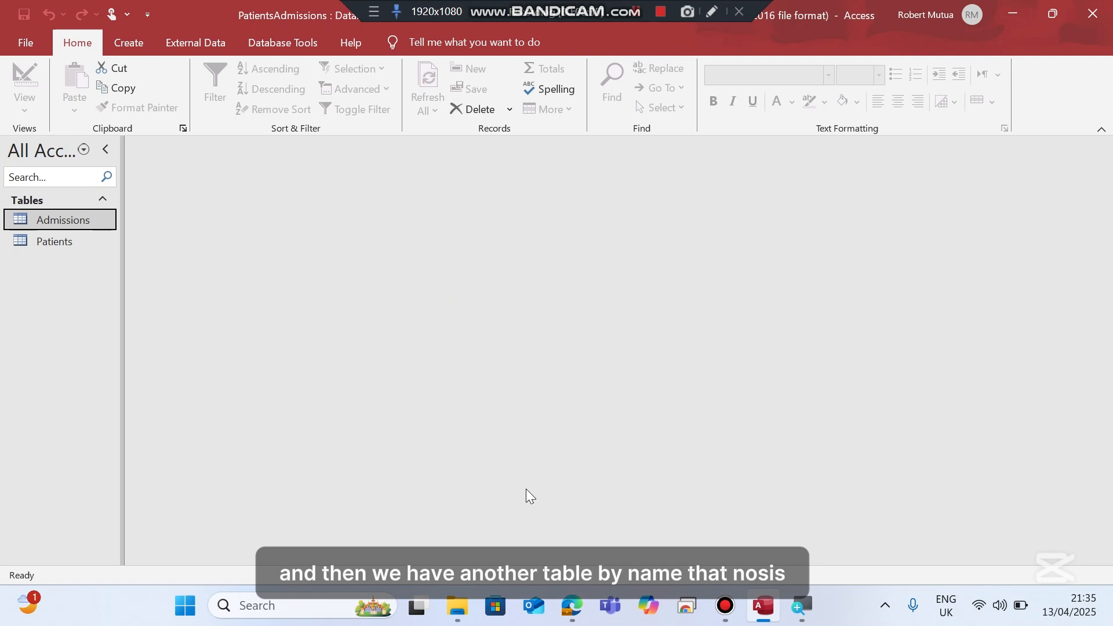
Examine the Diagnostics table specification in the exam PDF in Edge for its field names, data types and field properties.
mouse_move(582, 597)
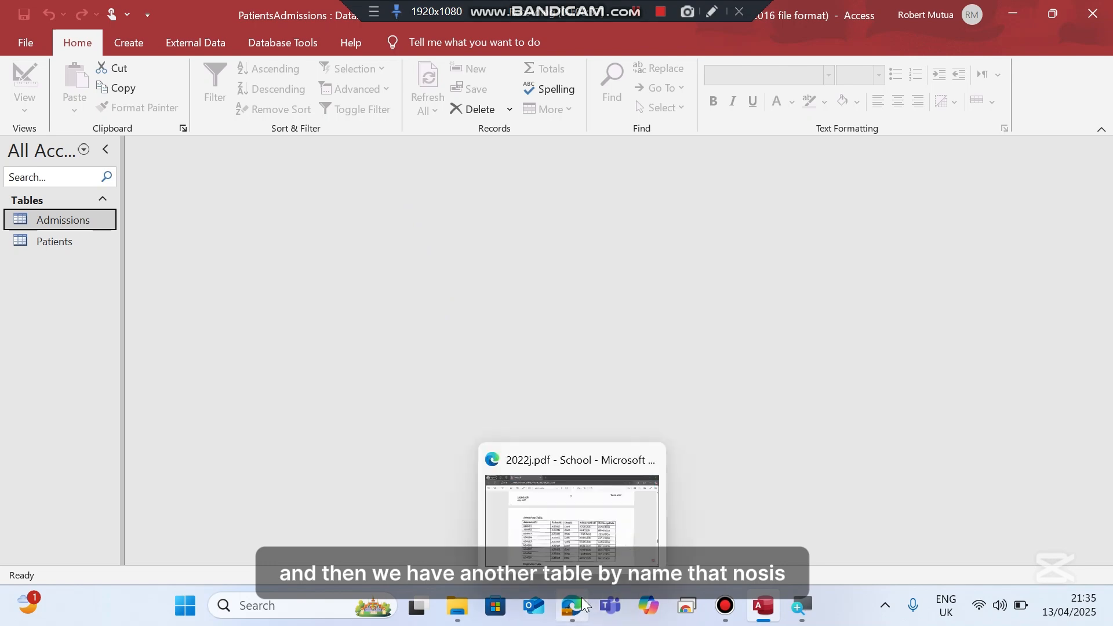
left_click(491, 493)
scroll(459, 429, "up", 8)
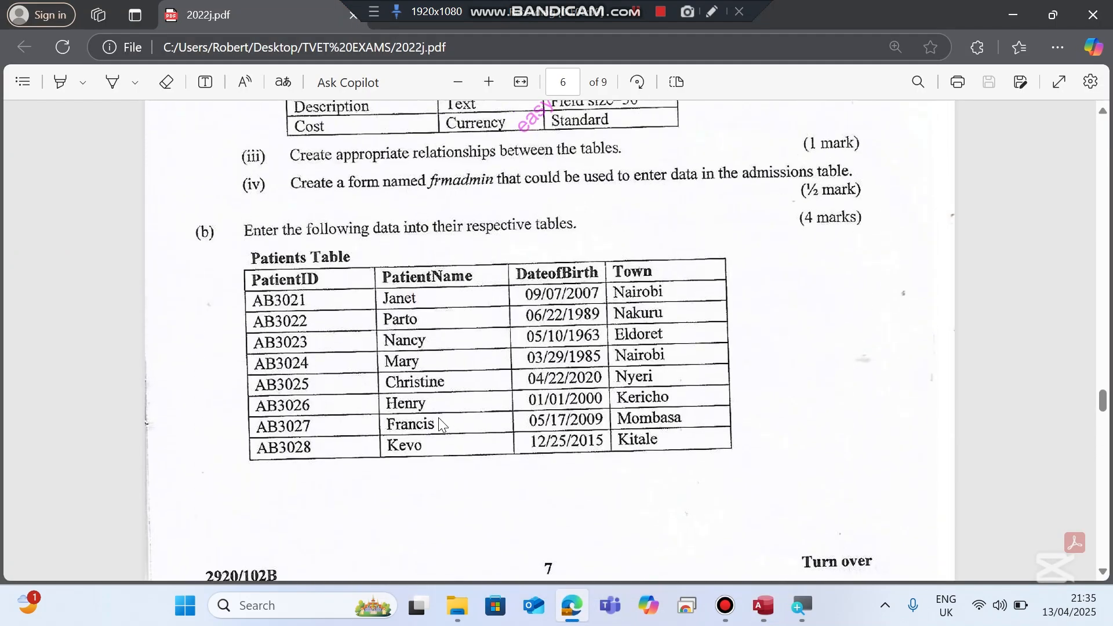
scroll(438, 417, "down", 7)
scroll(438, 418, "down", 2)
scroll(438, 417, "up", 14)
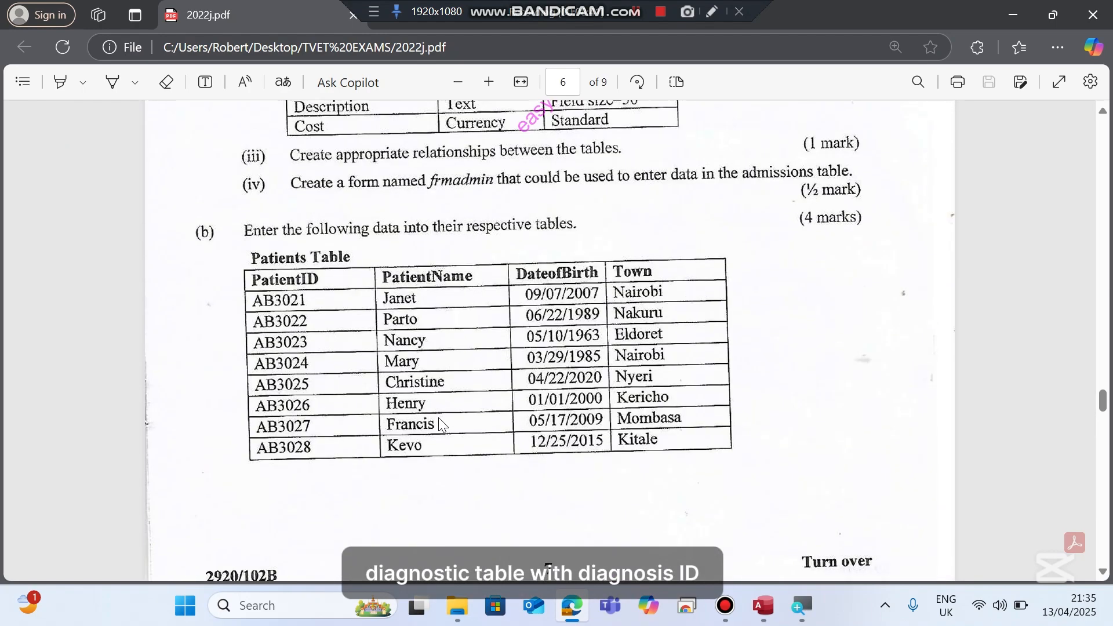
scroll(439, 427, "down", 4)
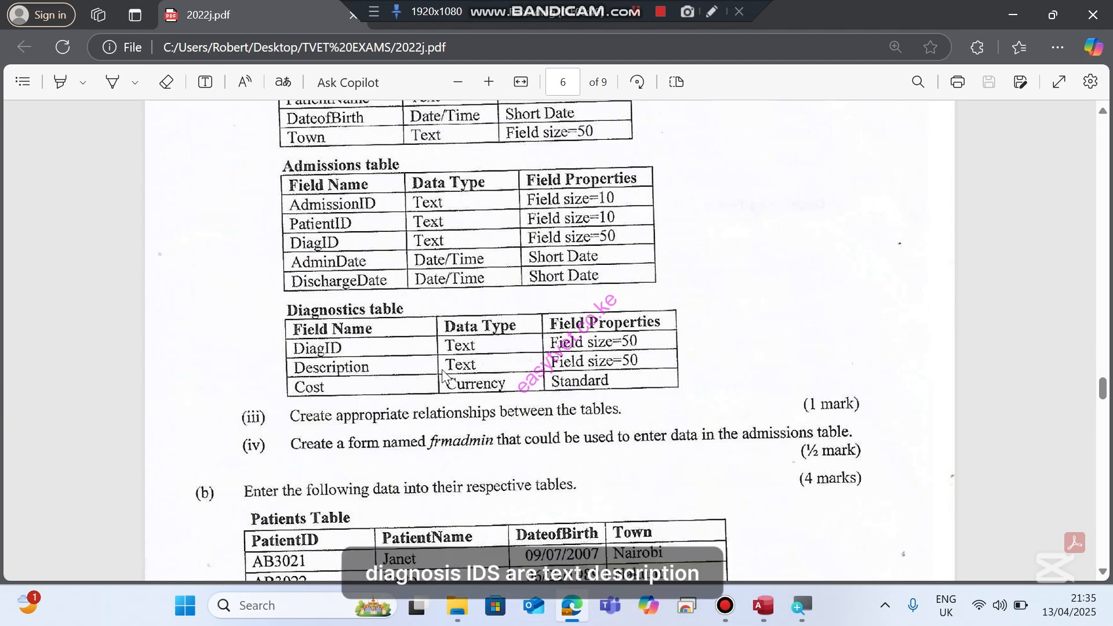
scroll(325, 400, "up", 3)
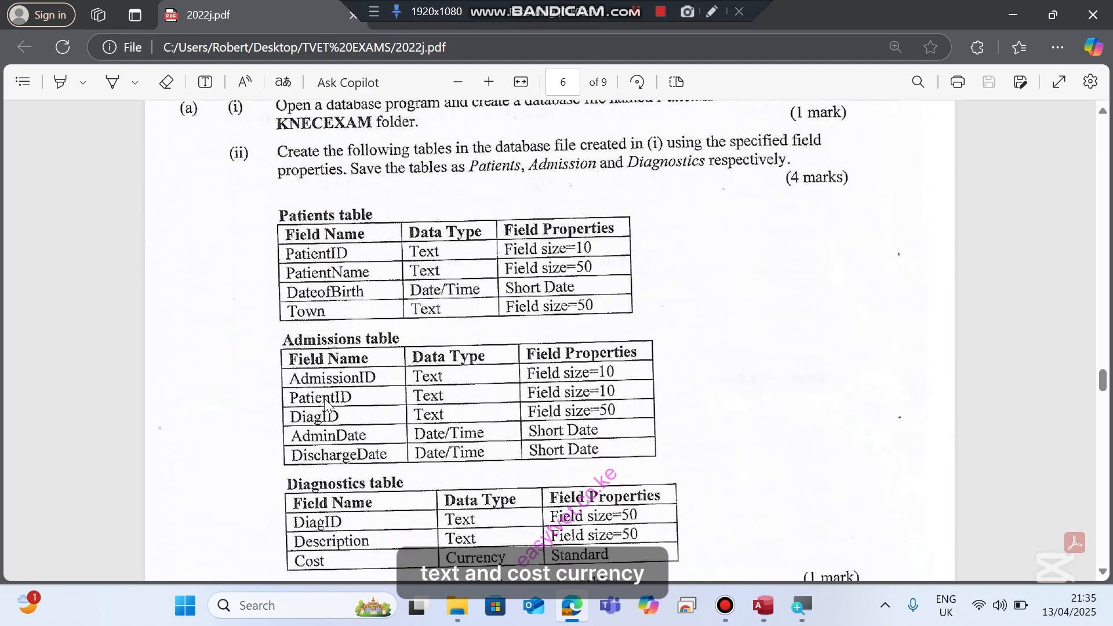
Switch to Access and start a new table in Design View with the Short Text fields DiagID and Description.
left_click(764, 605)
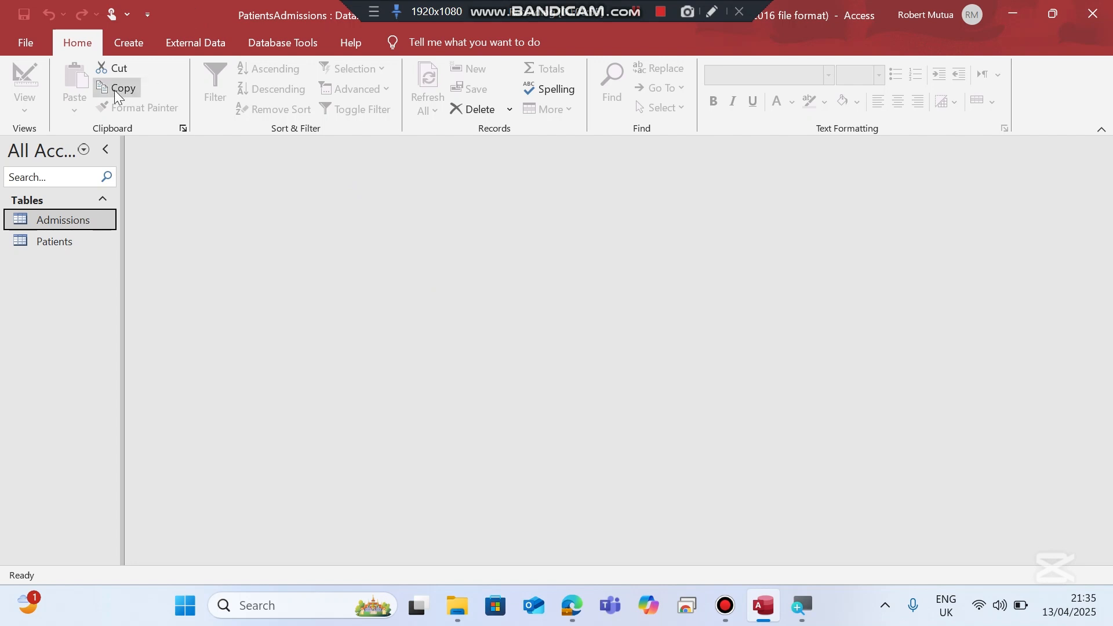
left_click(145, 50)
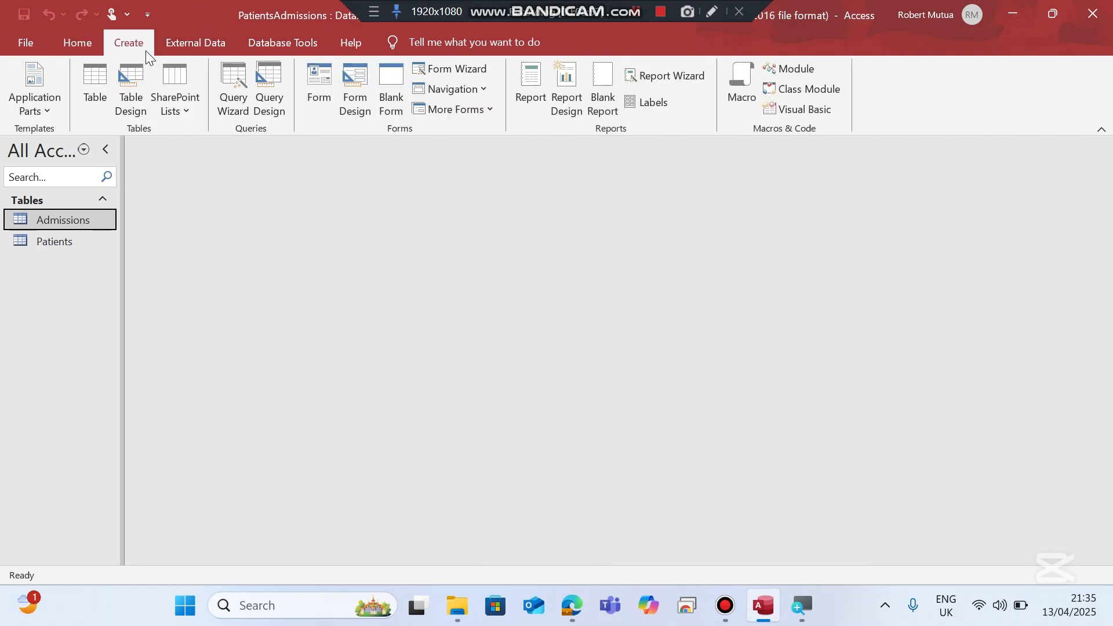
left_click(131, 93)
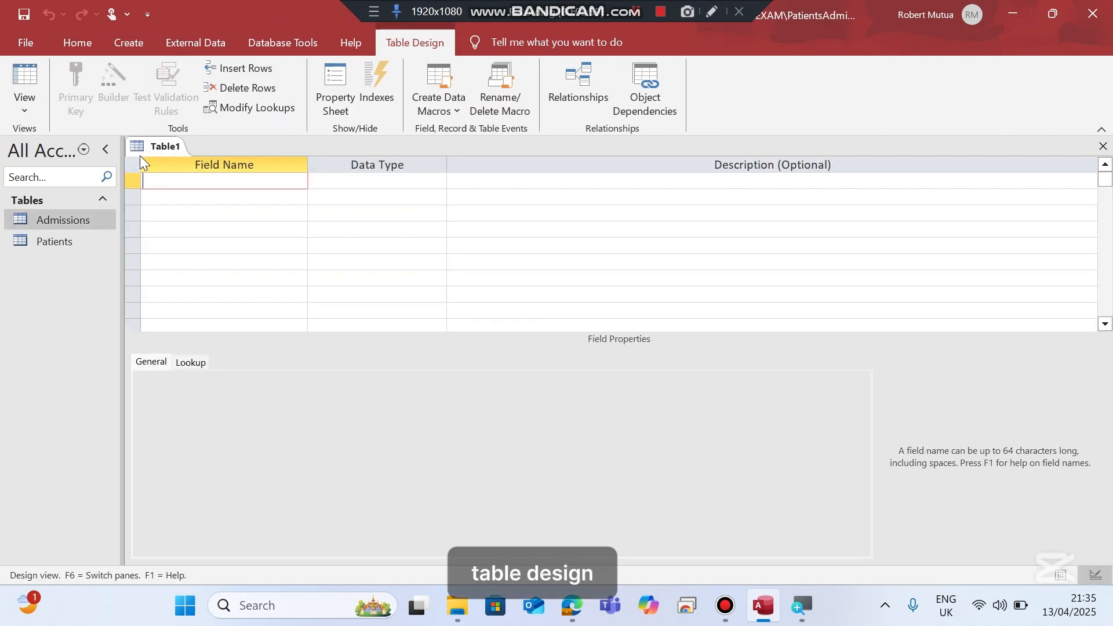
type("DiagUD")
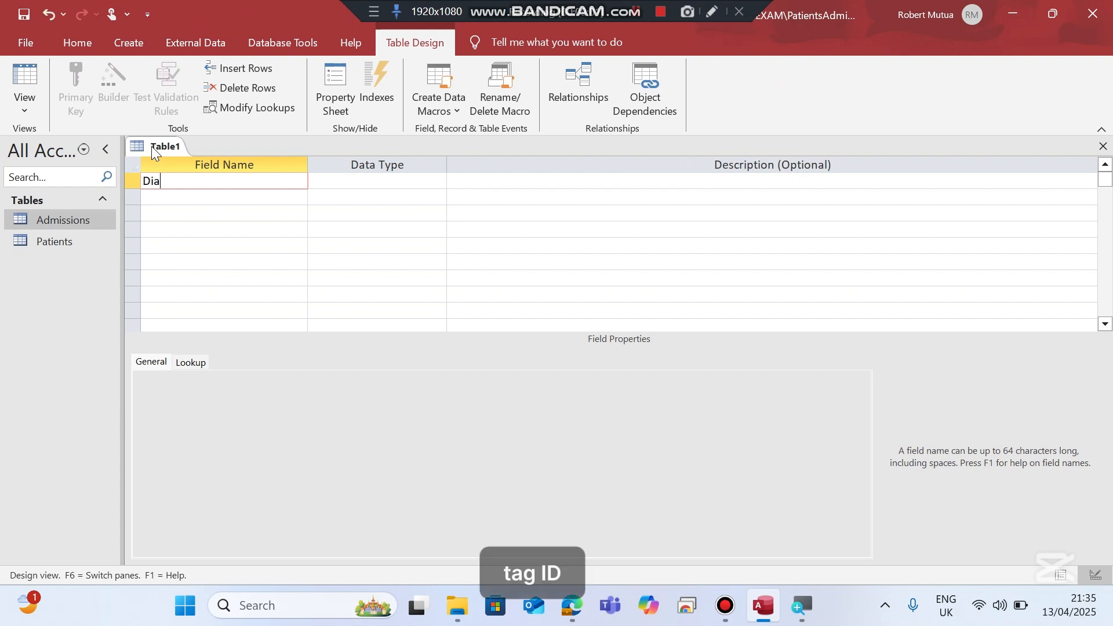
key("BackSpace")
key("BackSpace")
type("ID")
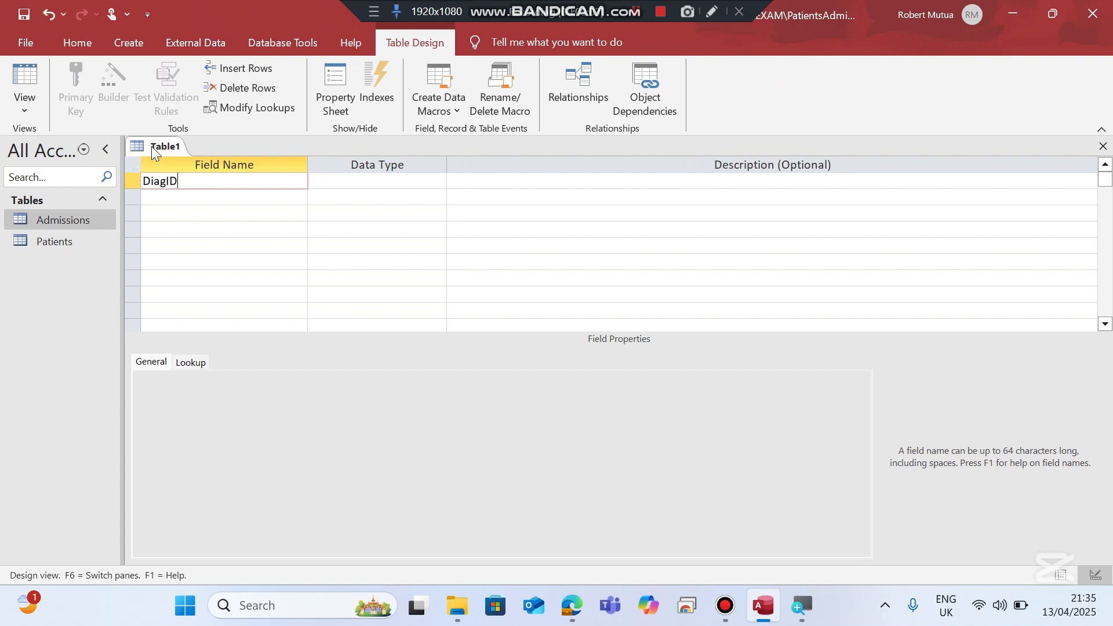
key("Down")
type("Description")
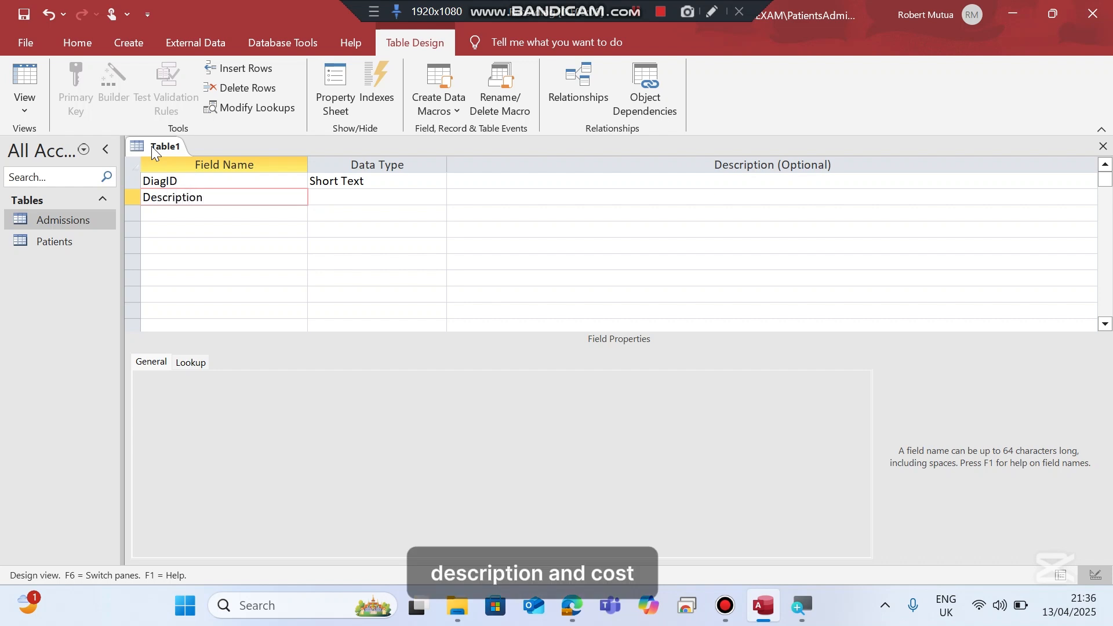
key("Down")
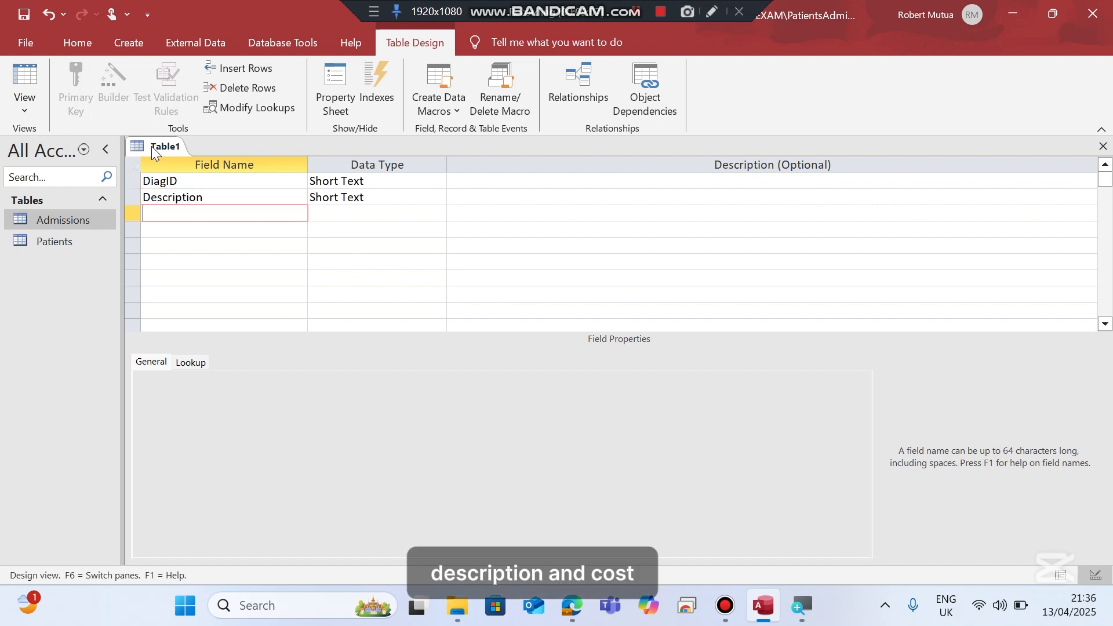
Add a third field named Cost to the new table and set its data type to Currency.
type("COst")
key("Tab")
key("shift+Tab")
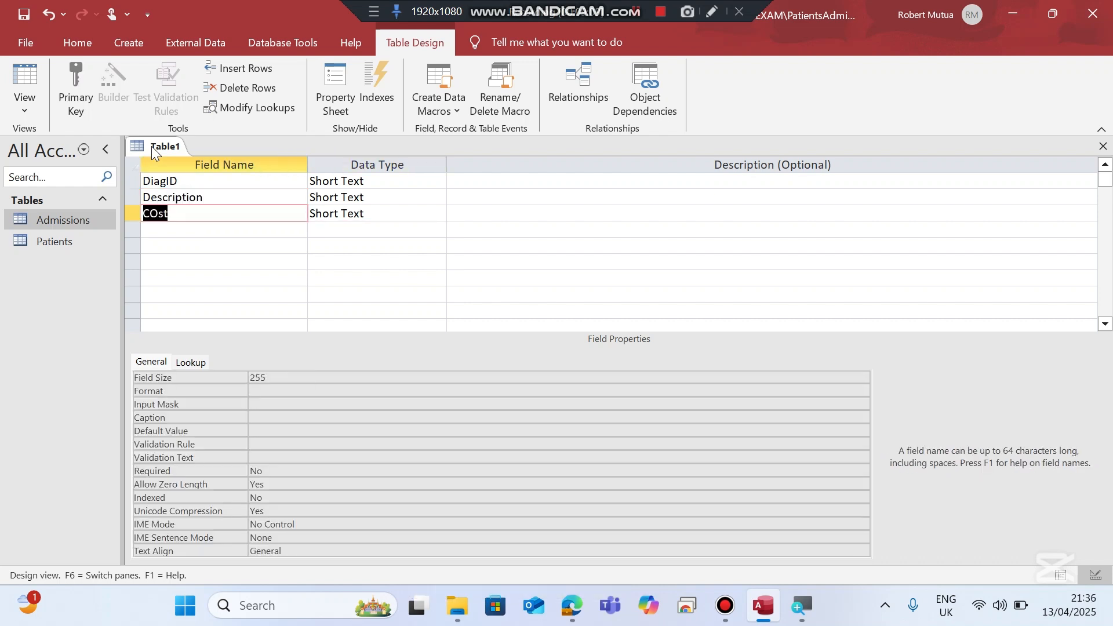
type("Cost")
key("Tab")
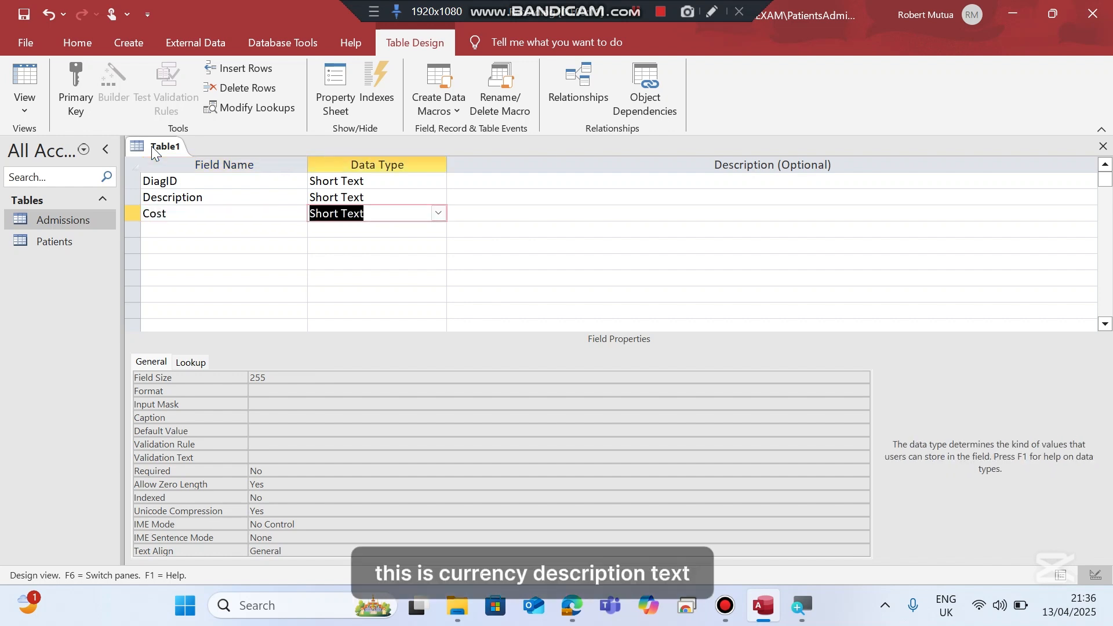
type("c")
key("Up")
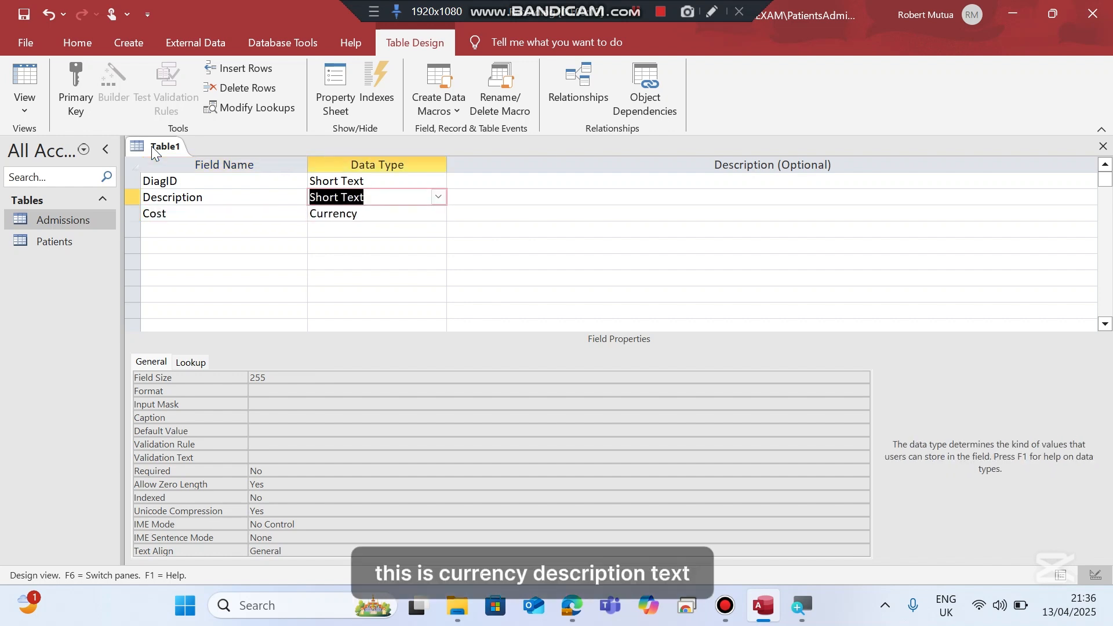
key("Up")
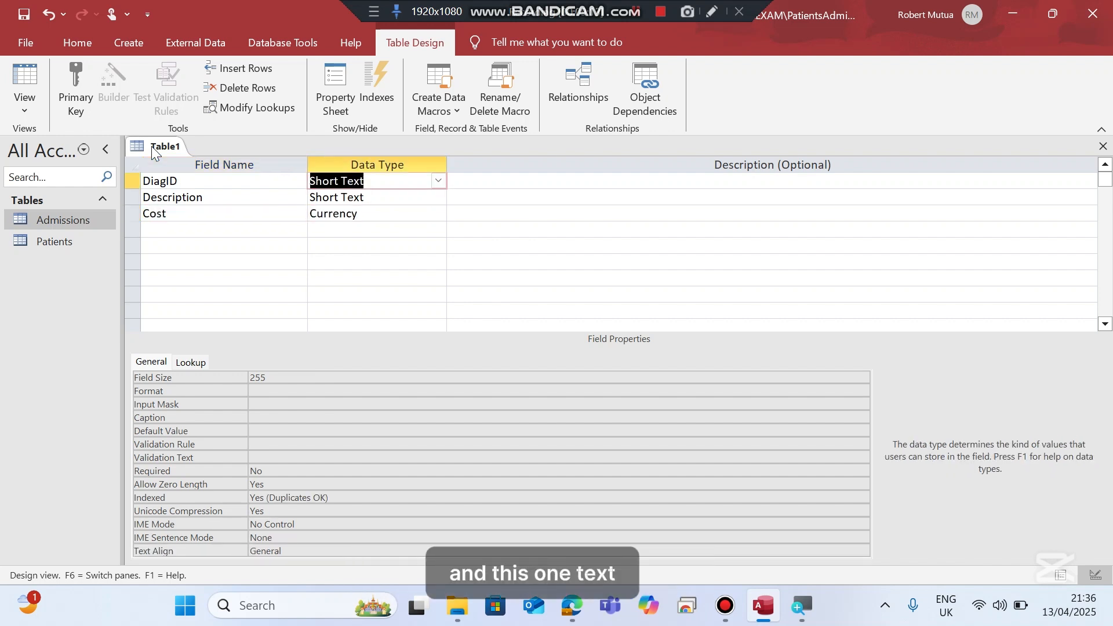
Make DiagID the primary key and save the new table as Diagnosis.
right_click(167, 178)
left_click(175, 184)
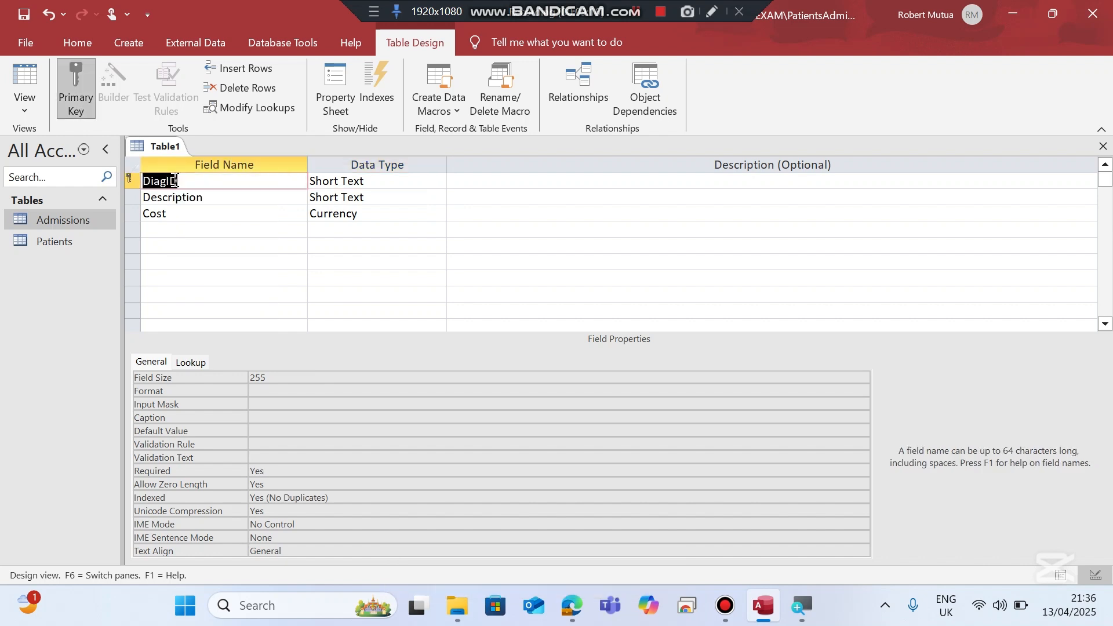
key("ctrl+s")
type("Diag")
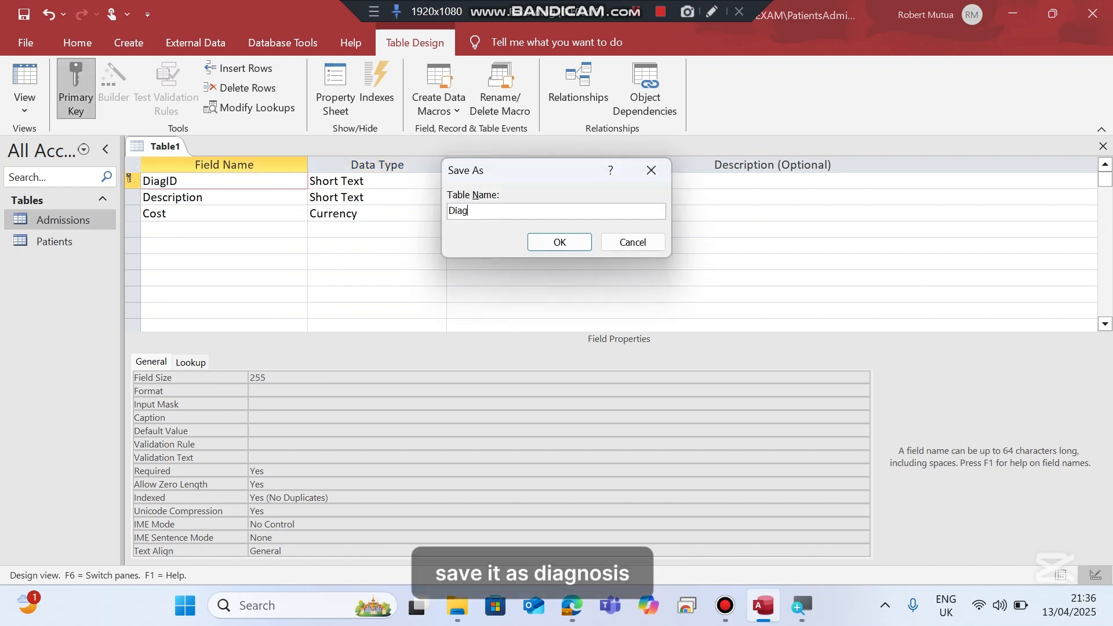
type("ns")
key("BackSpace")
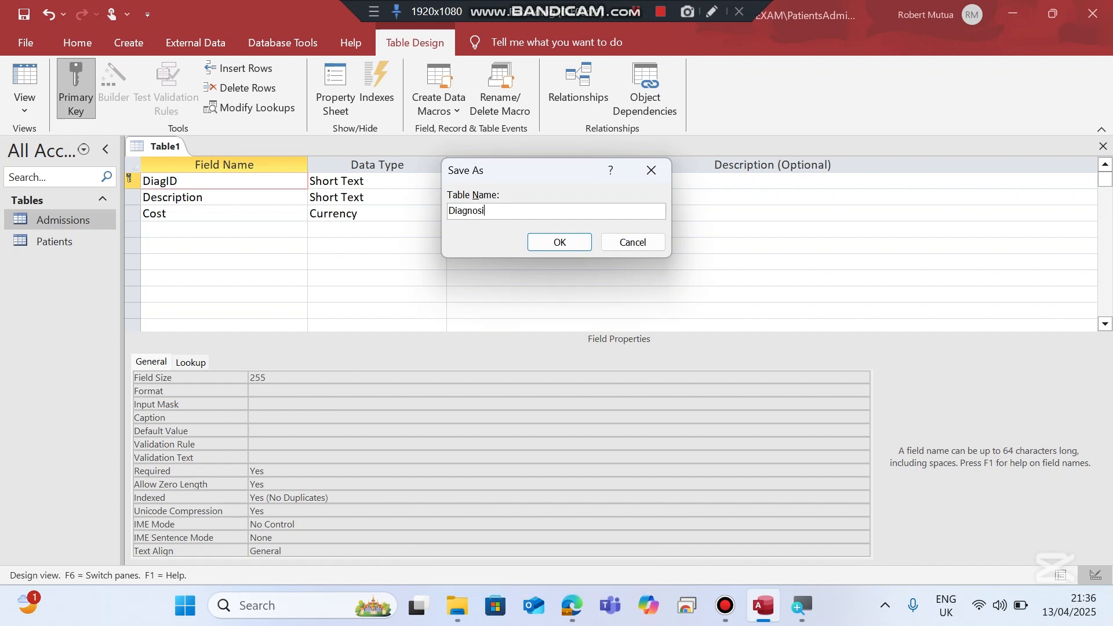
key("Return")
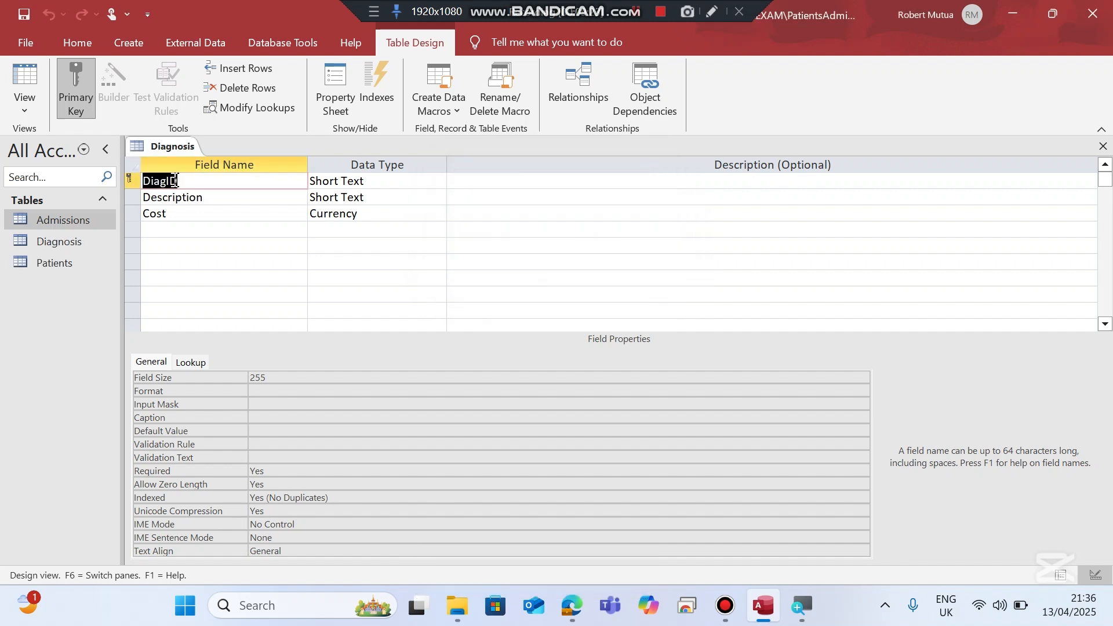
Close the Diagnosis table.
right_click(175, 145)
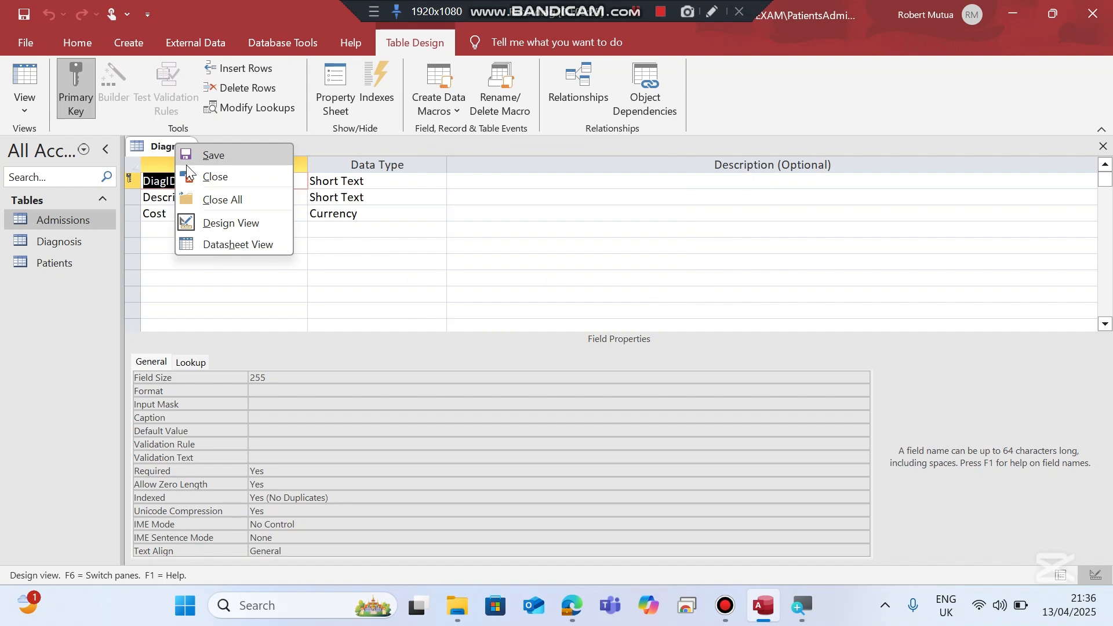
left_click(186, 165)
right_click(166, 145)
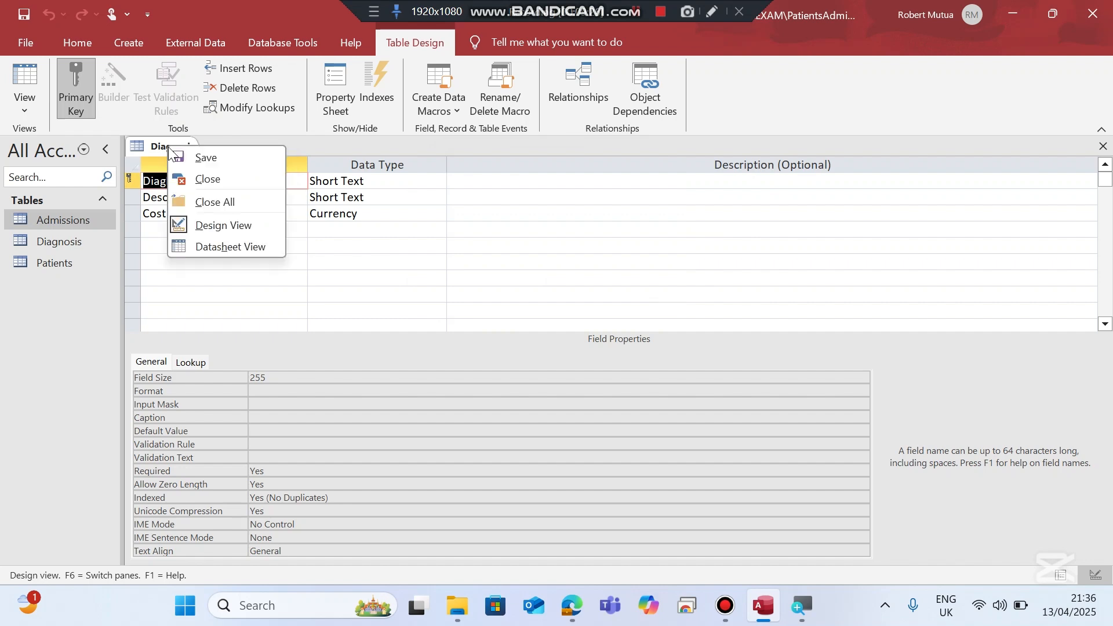
left_click(189, 187)
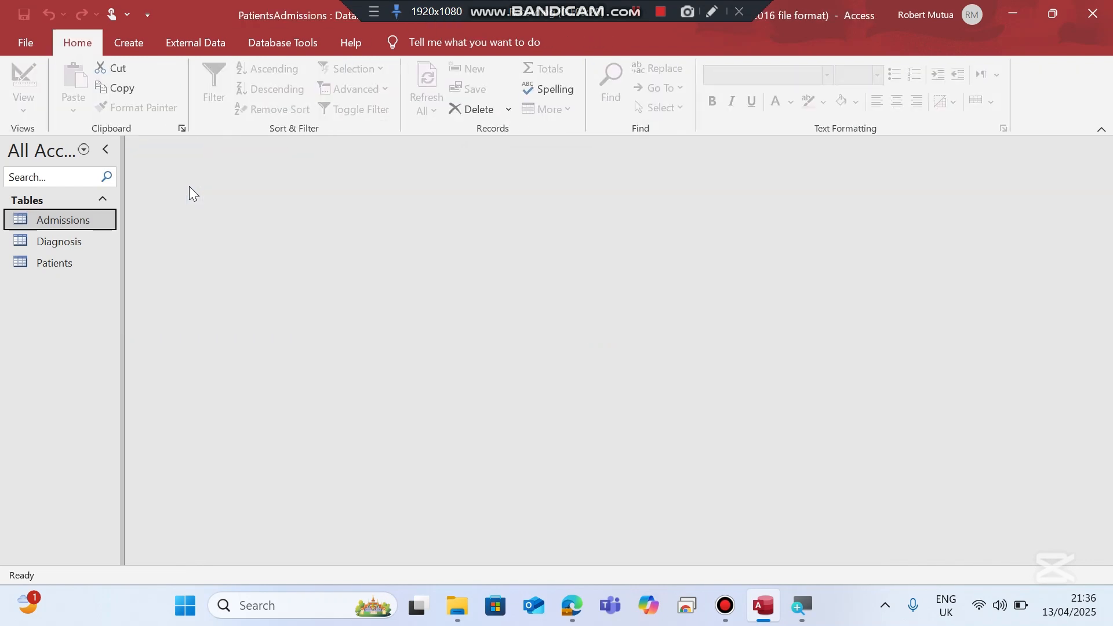
Examine the exam PDF in Edge for the task that follows the table specifications, on creating relationships between the tables.
left_click(572, 605)
scroll(464, 254, "up", 3)
scroll(452, 314, "down", 2)
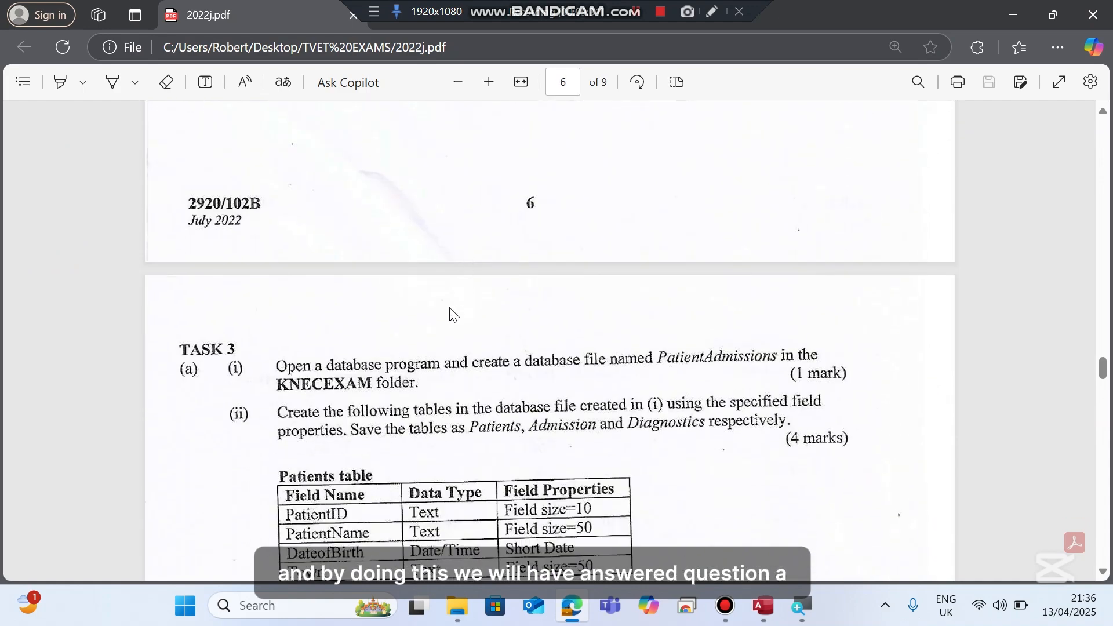
scroll(566, 411, "down", 10)
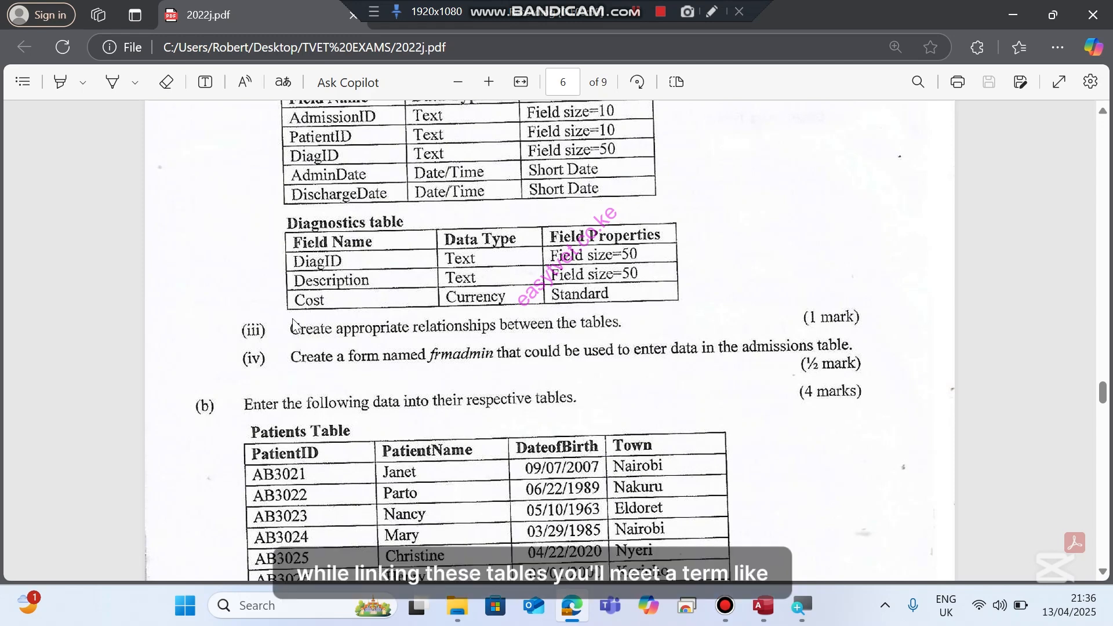
left_click(320, 234)
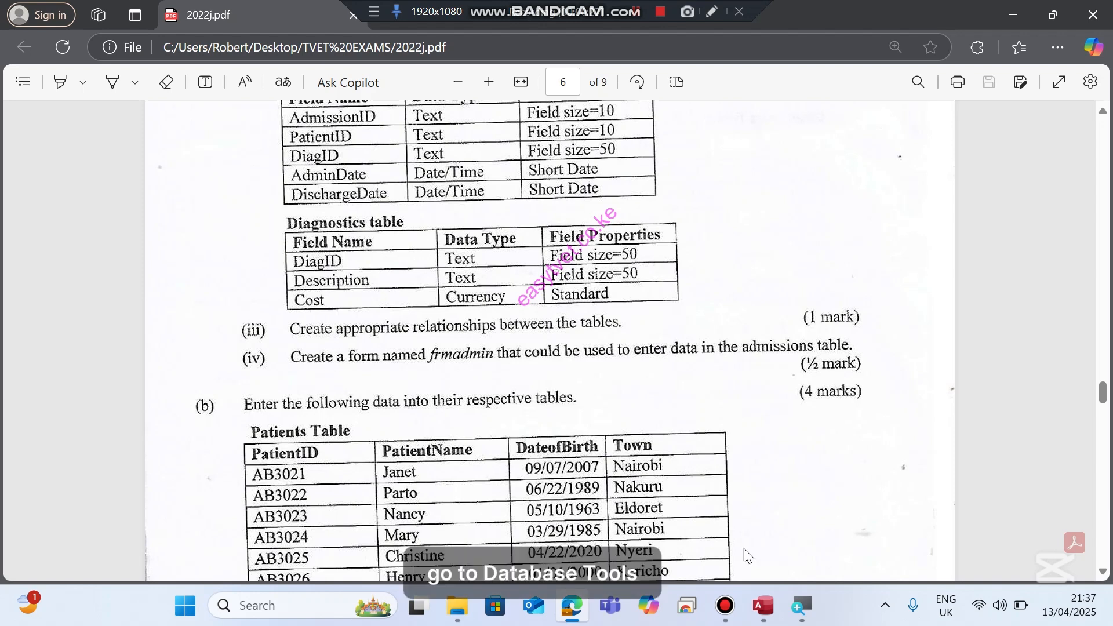
Switch to Access, open the Relationships window and add the Admissions, Diagnosis and Patients tables to it.
left_click(762, 608)
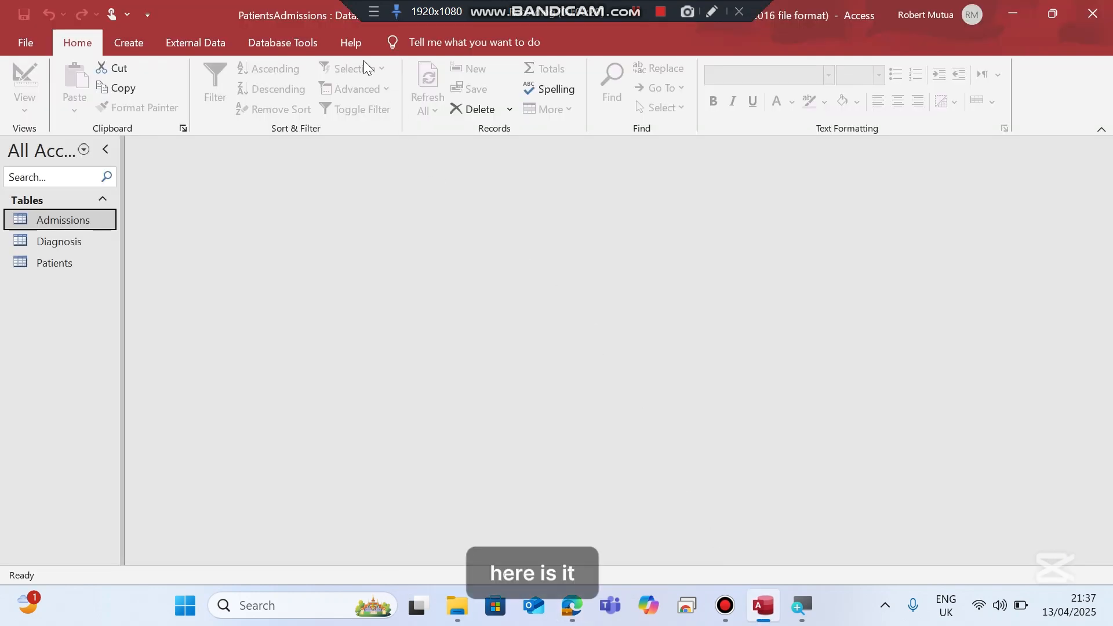
left_click(286, 43)
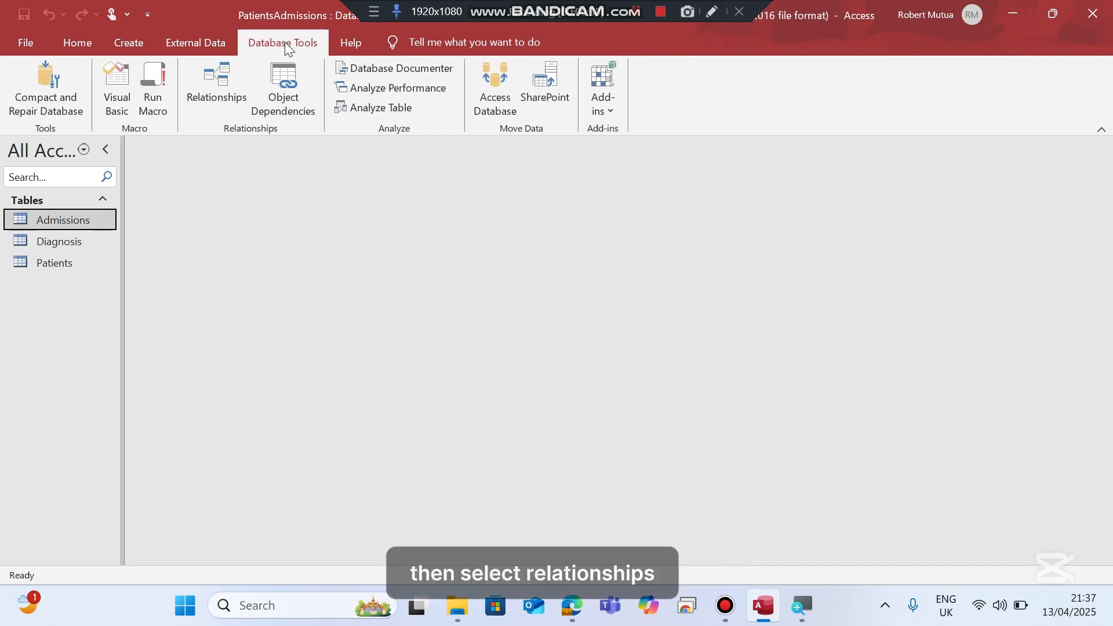
left_click(223, 88)
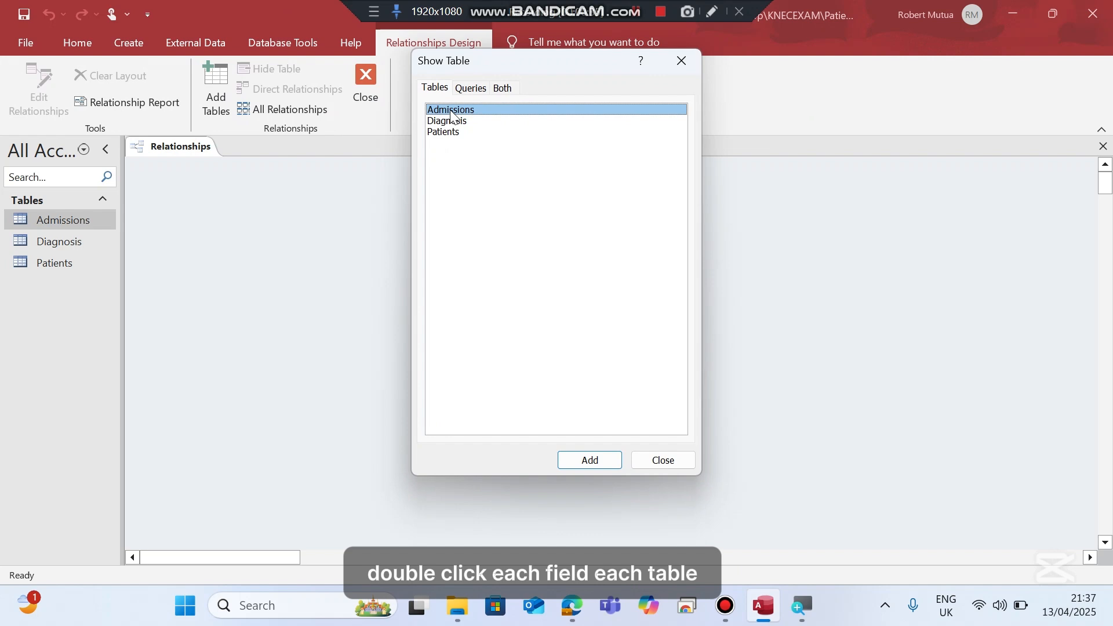
double_click(453, 112)
double_click(451, 122)
double_click(450, 132)
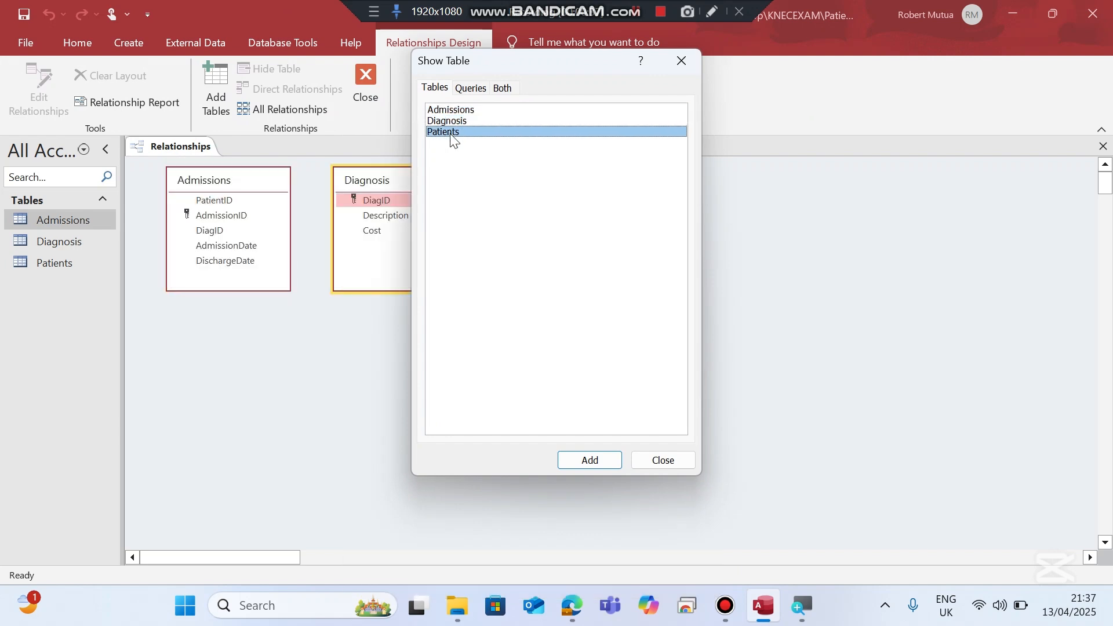
left_click_drag(515, 55, 806, 138)
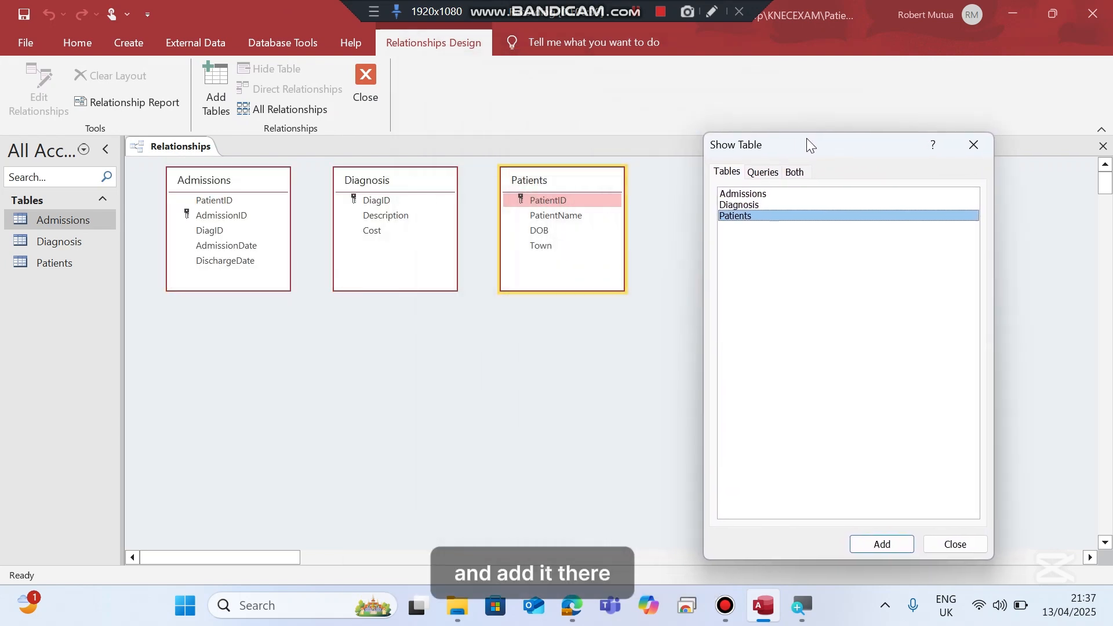
Add the Admissions and Patients tables to the relationships layout a second time and hide both duplicates.
double_click(754, 196)
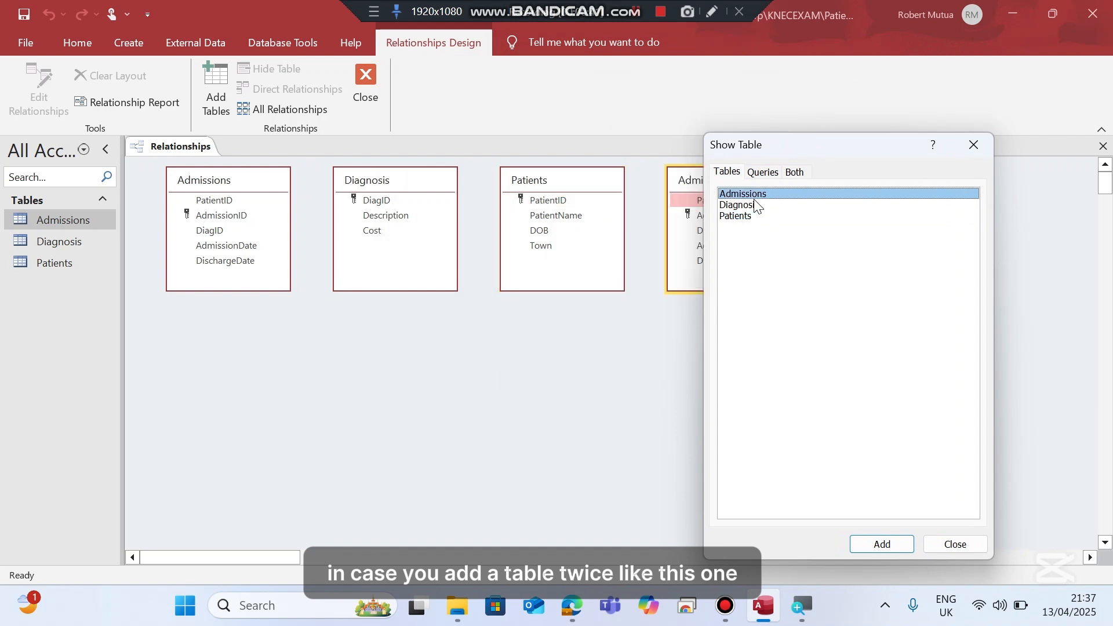
left_click(853, 216)
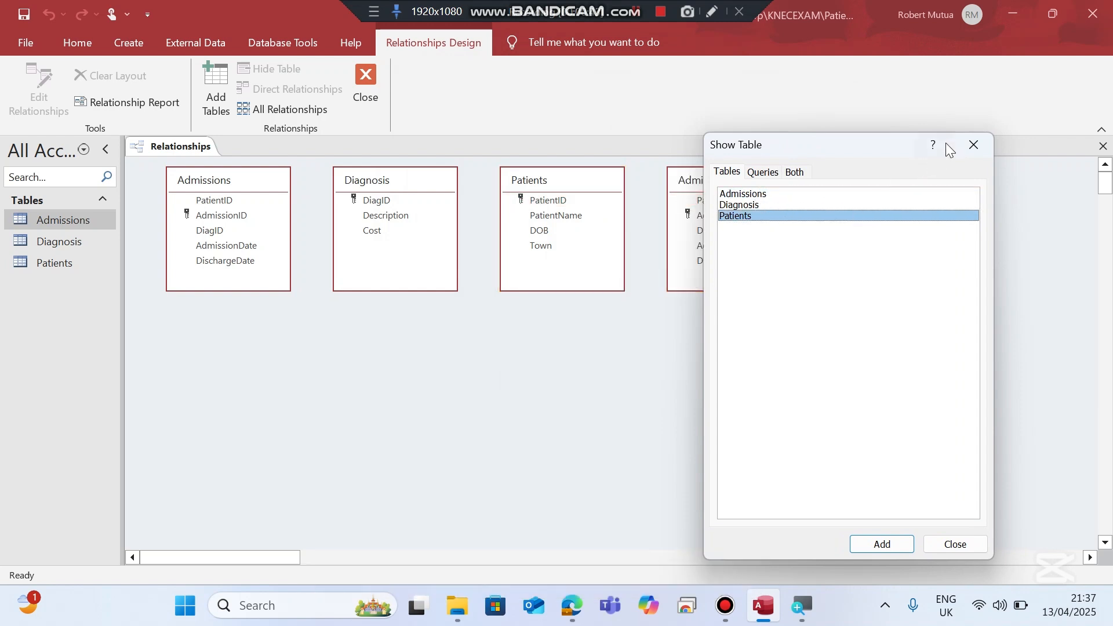
left_click(974, 145)
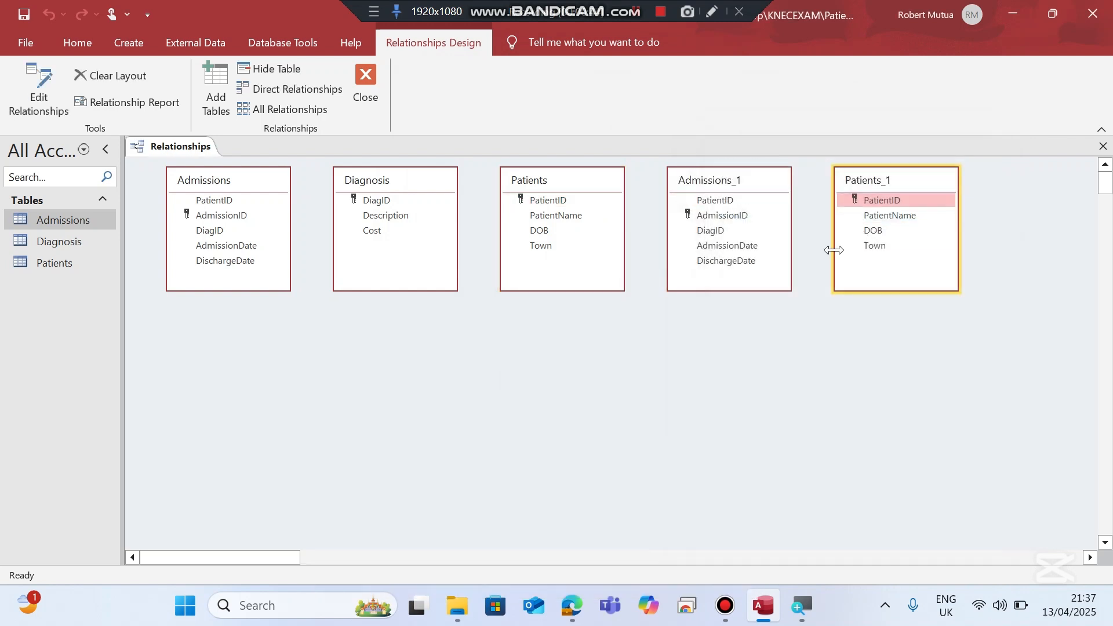
right_click(748, 180)
left_click(776, 269)
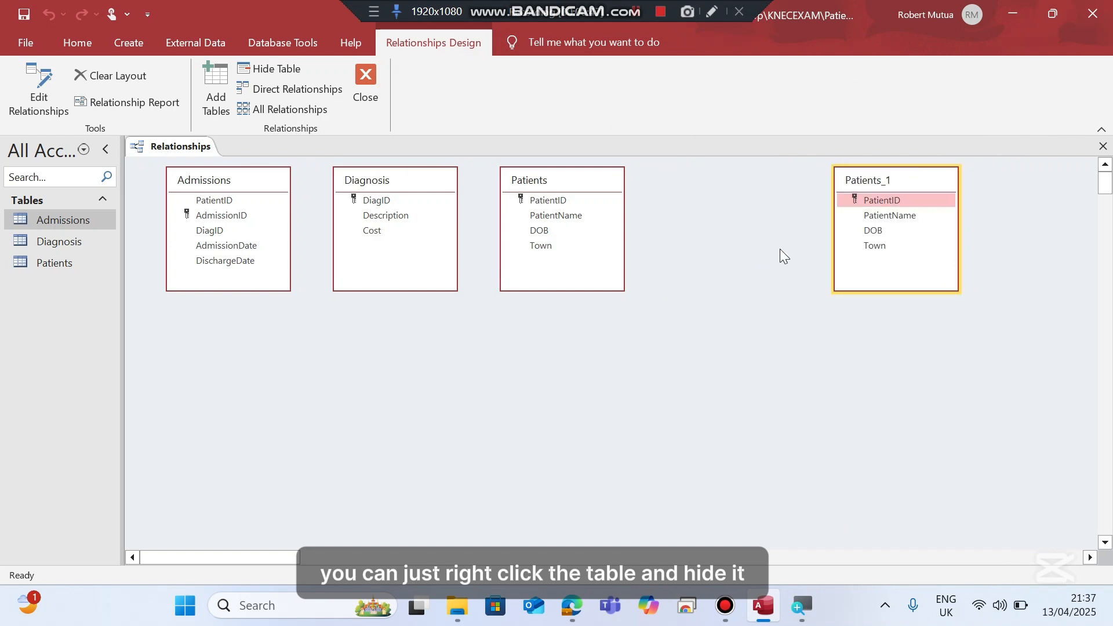
right_click(866, 181)
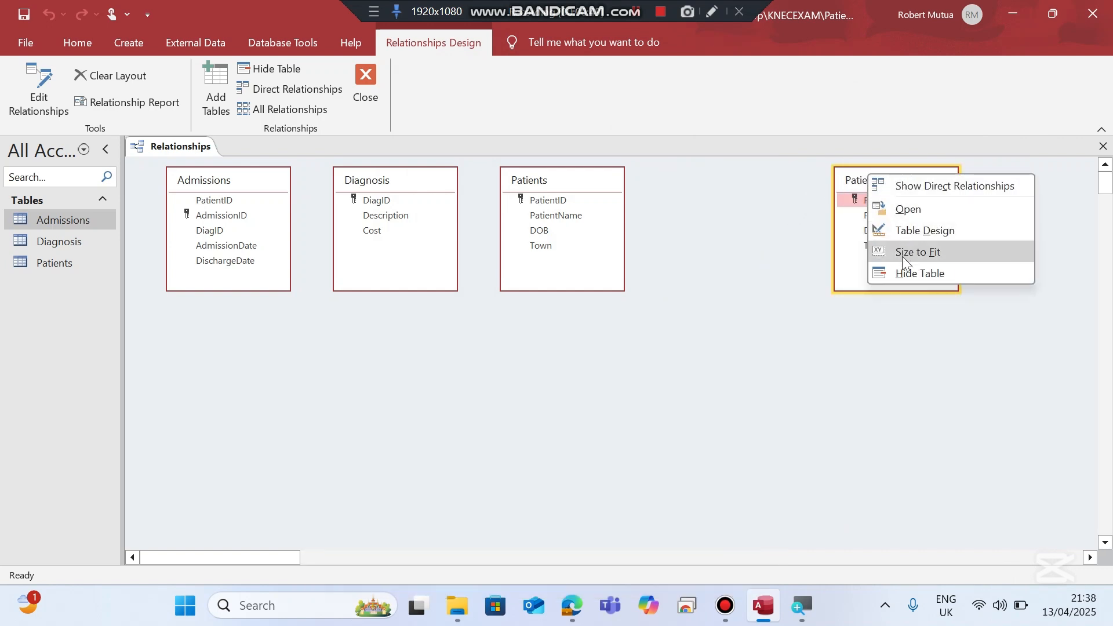
left_click(908, 272)
Spread the three tables apart in the relationships layout, with Diagnosis below and between Admissions and Patients, and select PatientID in Admissions.
left_click_drag(523, 182, 860, 236)
left_click_drag(345, 177, 470, 396)
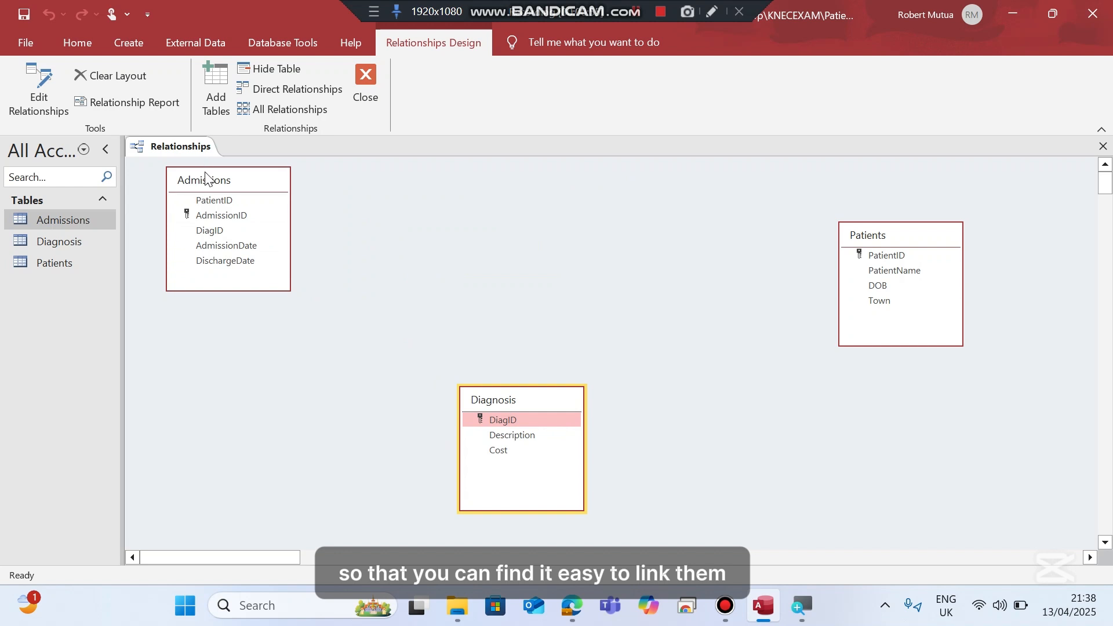
left_click_drag(207, 181, 364, 216)
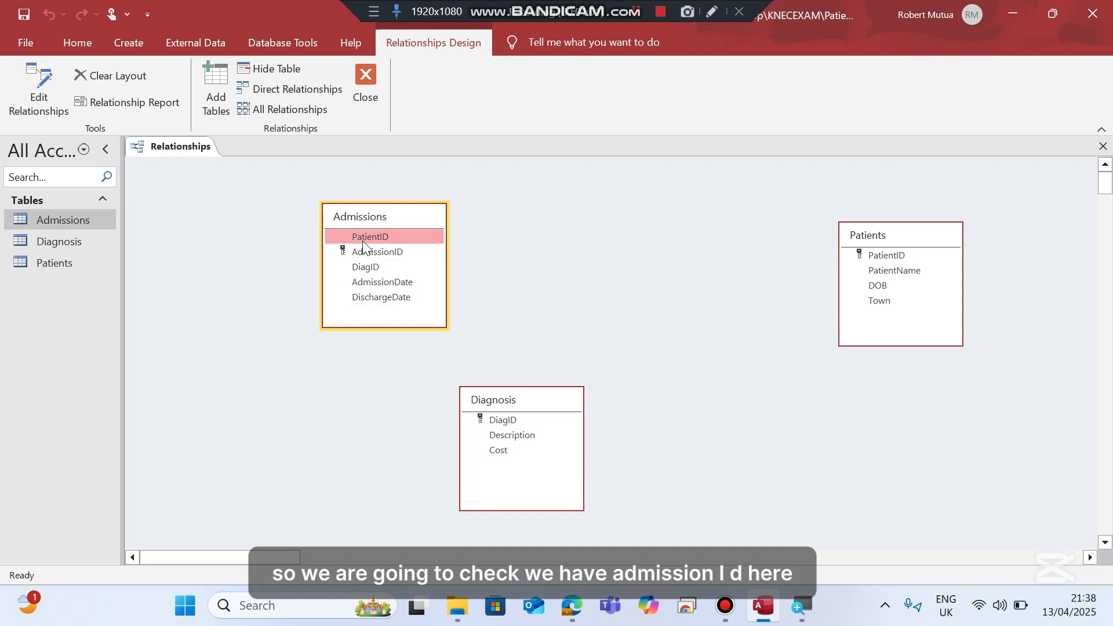
left_click(363, 259)
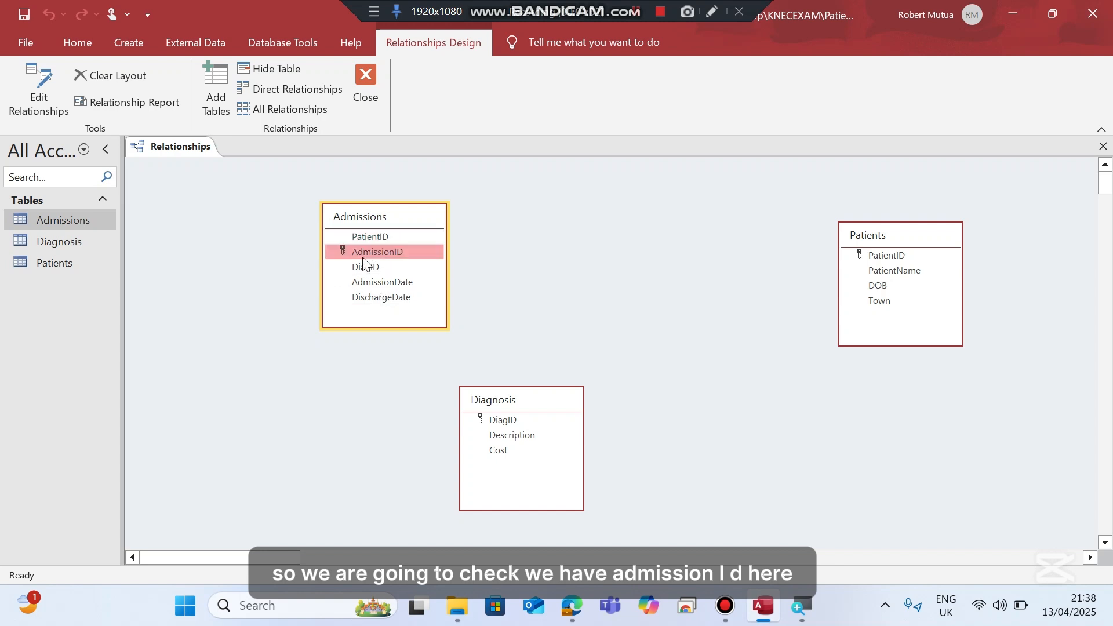
left_click(363, 240)
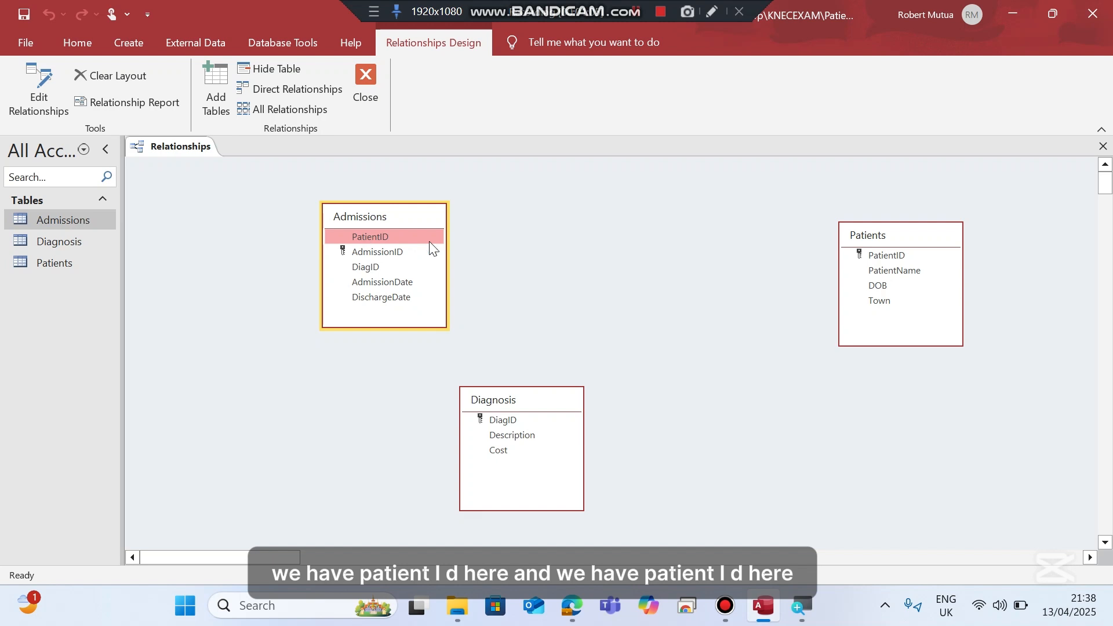
Relate Patients to Admissions on PatientID, enforcing referential integrity with cascading updates and cascading deletes.
left_click_drag(928, 256, 419, 238)
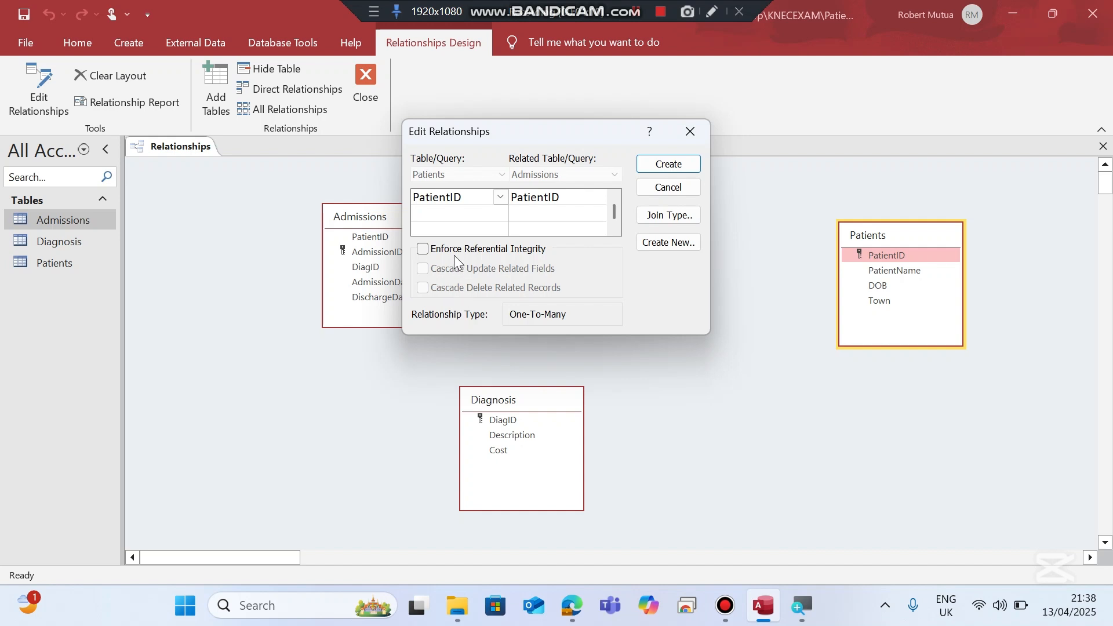
left_click(423, 248)
left_click(423, 269)
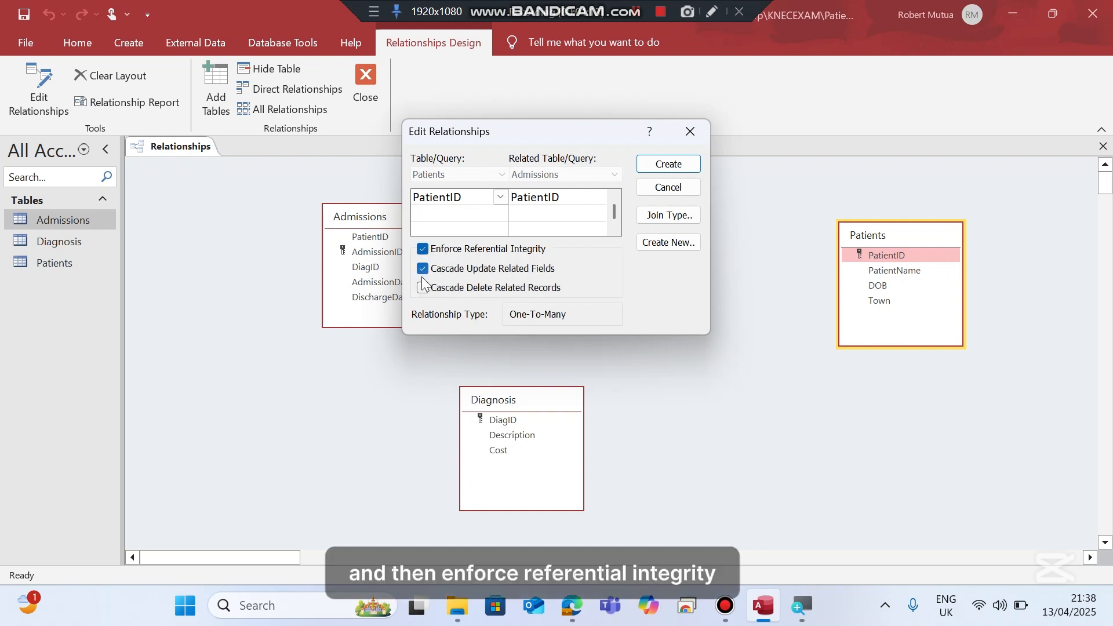
left_click(423, 288)
left_click(667, 170)
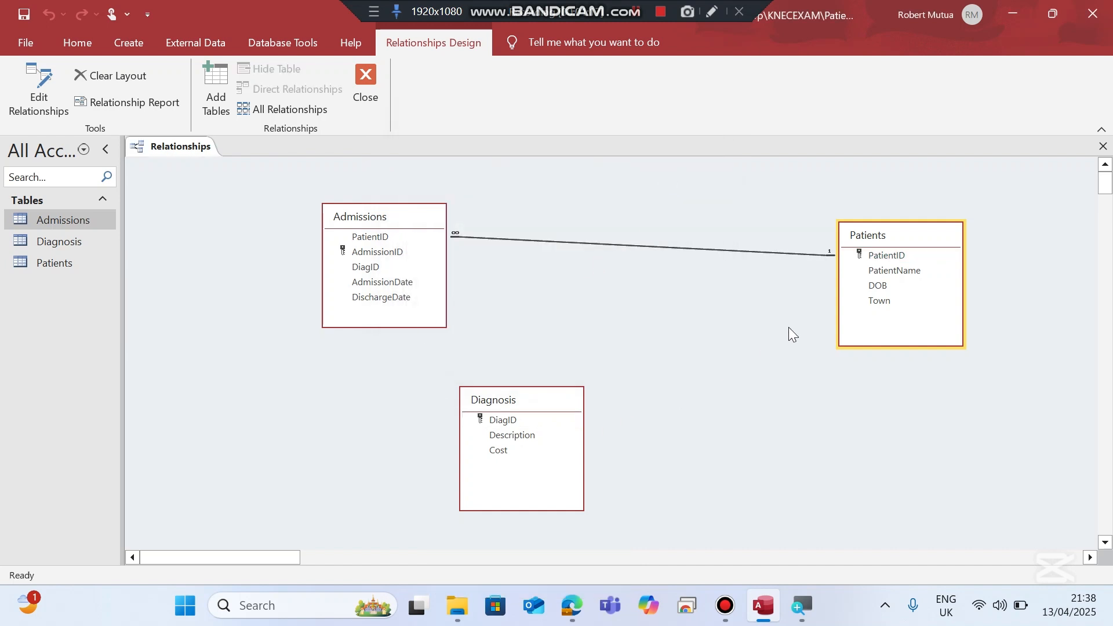
Relate Admissions to Diagnosis on DiagID, enforcing referential integrity with cascading updates and cascading deletes.
left_click_drag(359, 272, 513, 422)
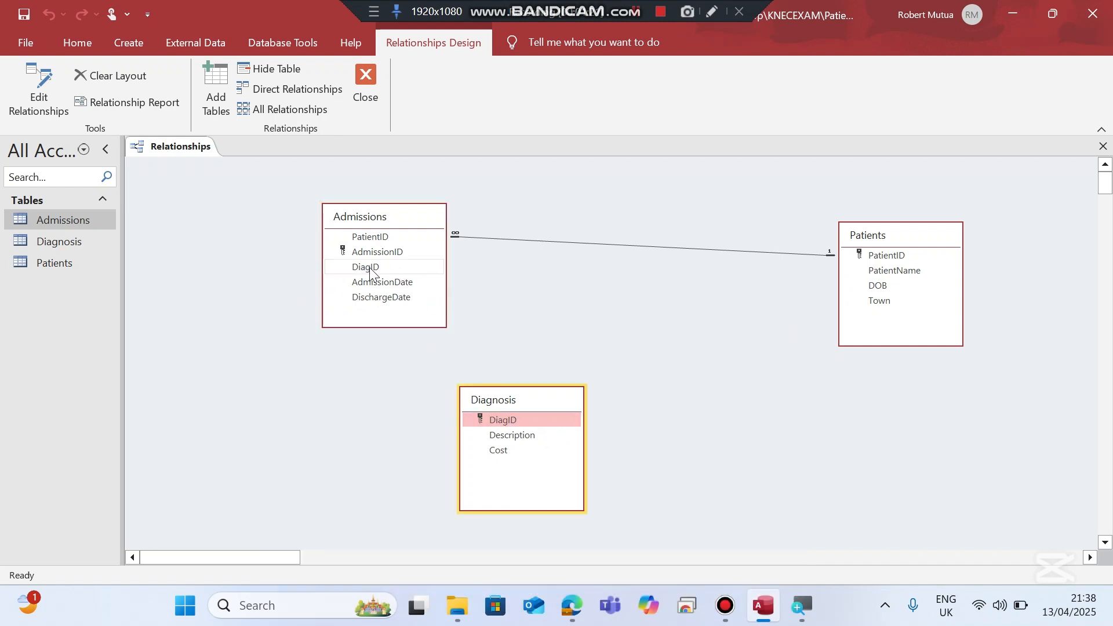
left_click_drag(370, 267, 486, 421)
left_click(449, 253)
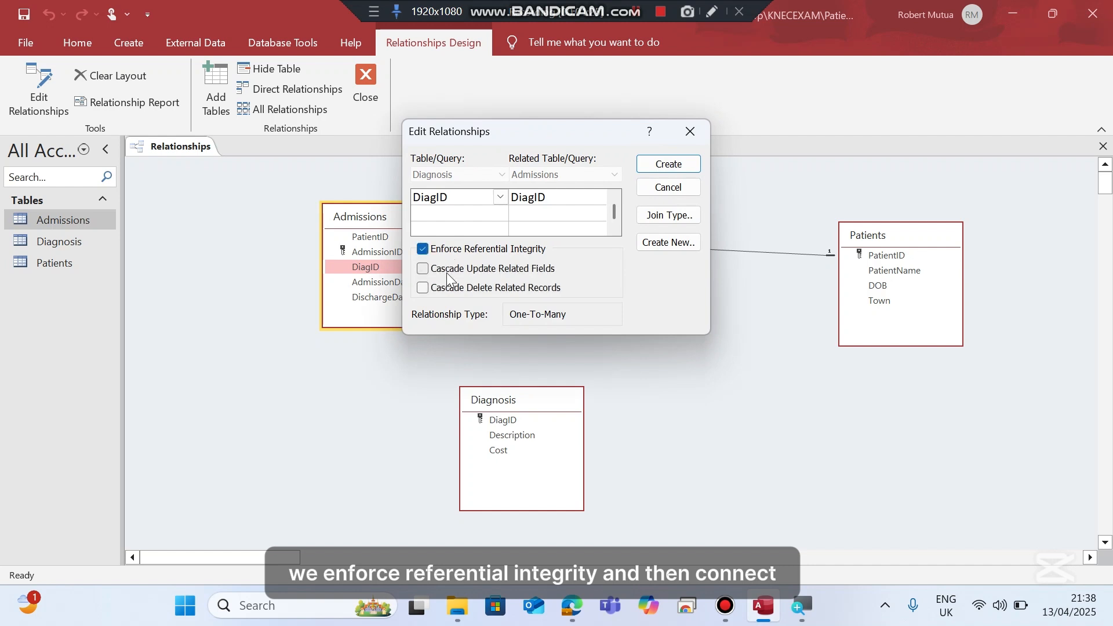
left_click(446, 273)
left_click(448, 288)
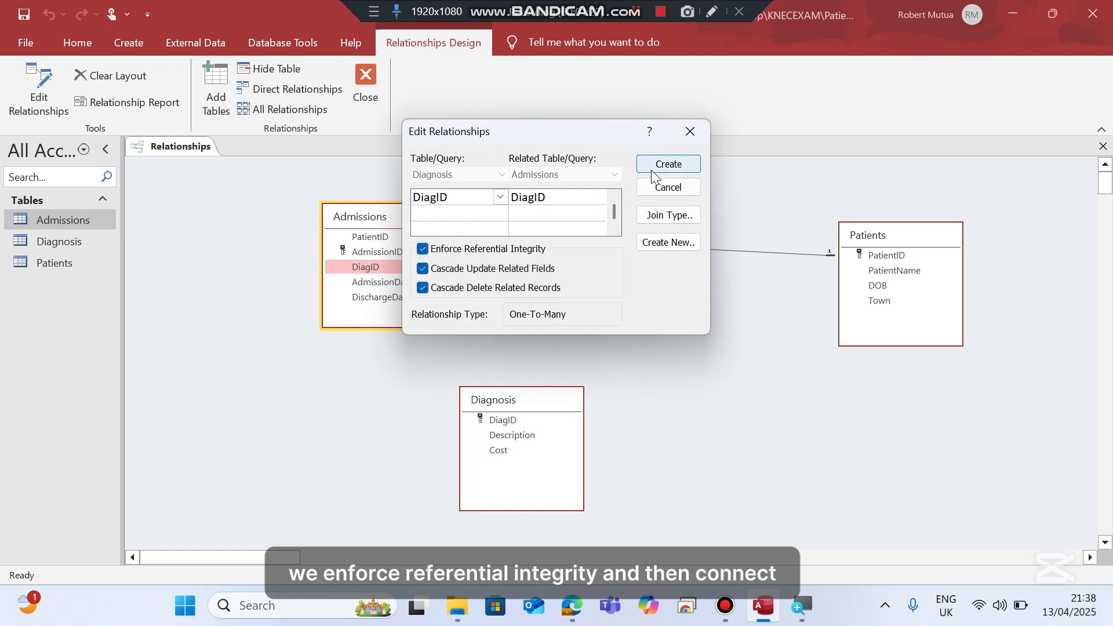
left_click(654, 166)
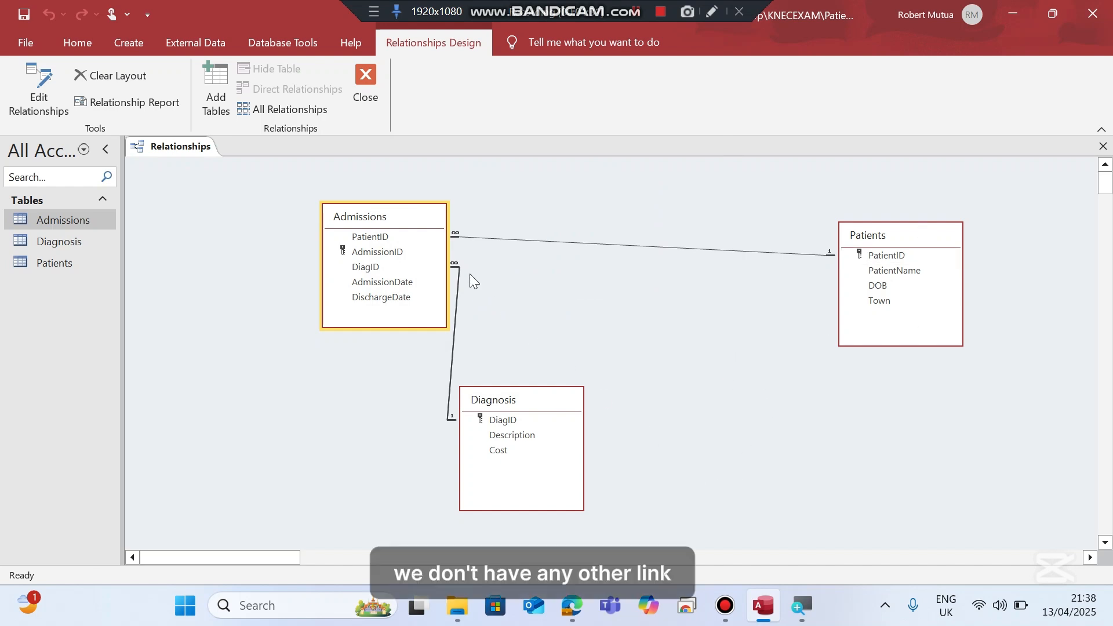
Close the relationships layout with its changes saved, and switch to the exam PDF in Edge to read the form task.
left_click(373, 75)
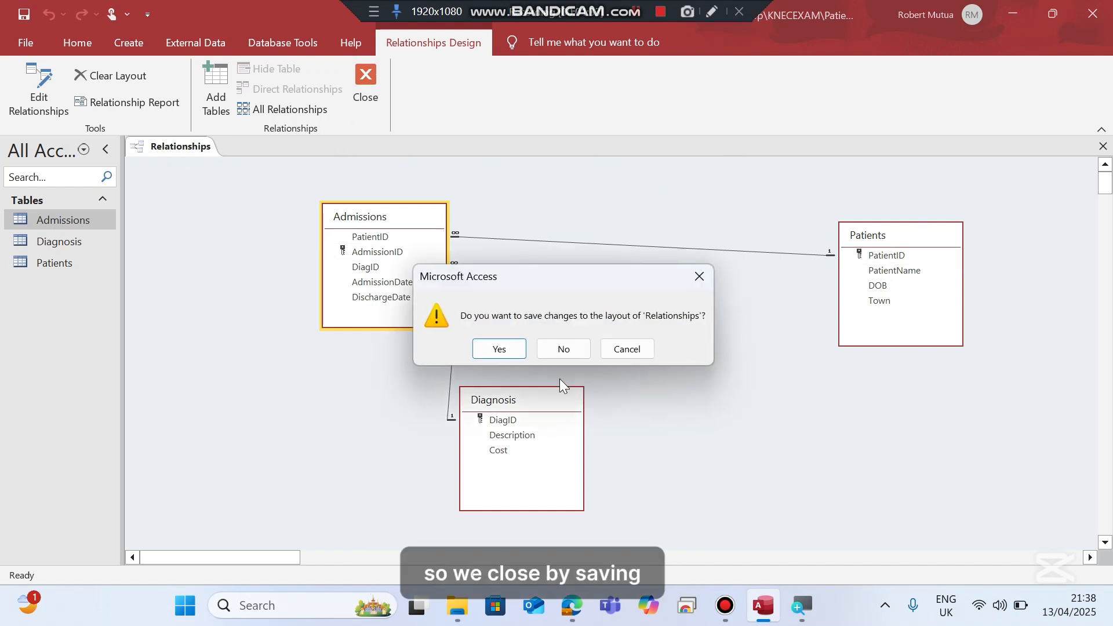
left_click(498, 349)
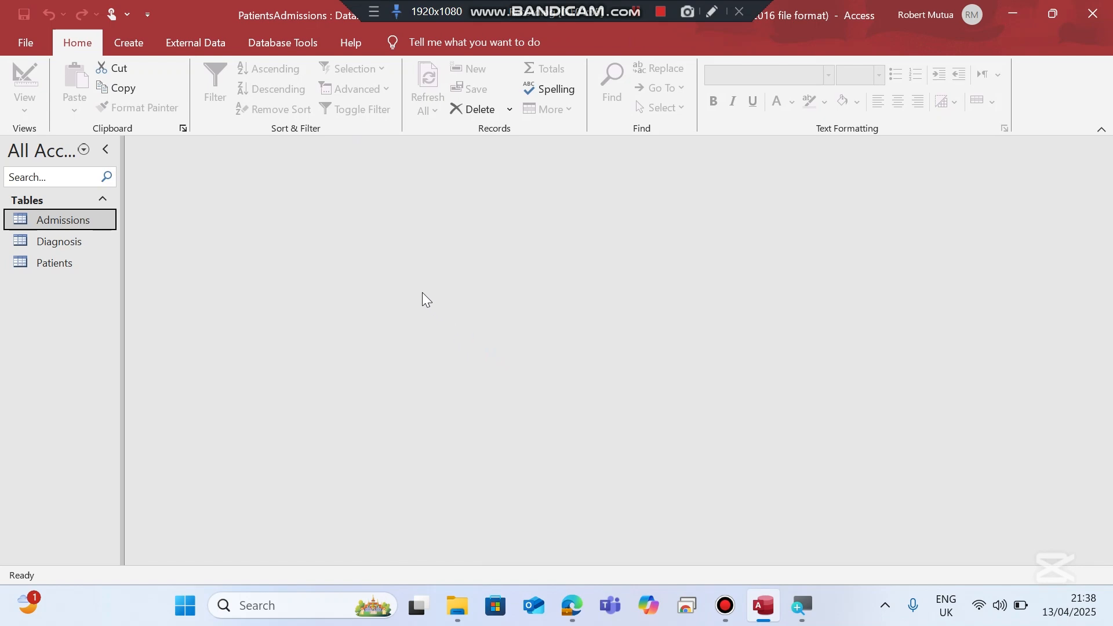
key("alt+Tab")
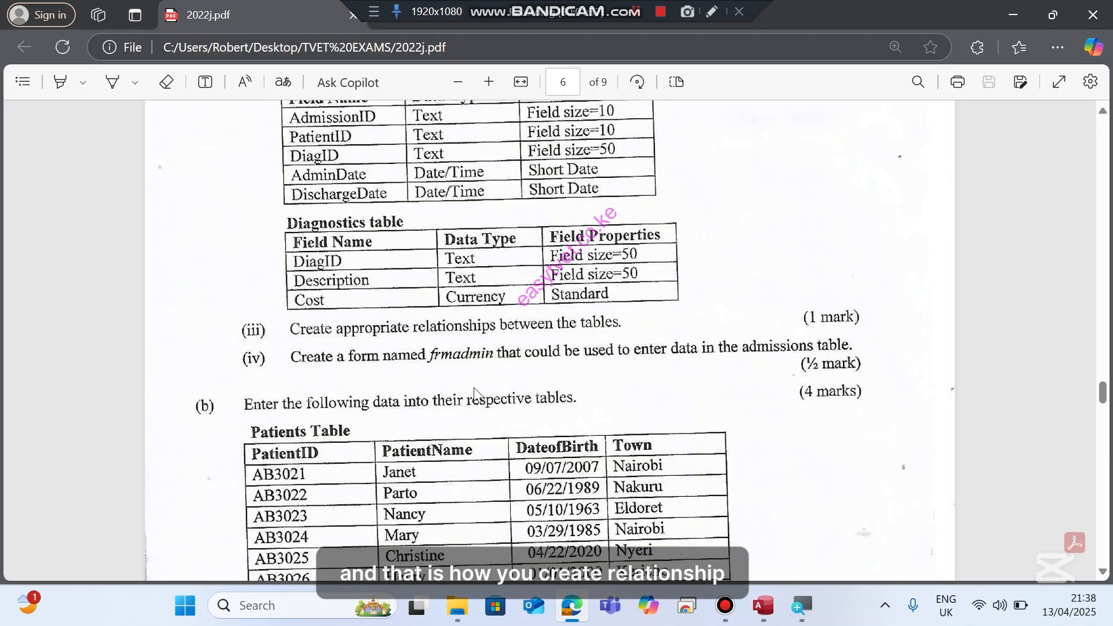
scroll(409, 368, "down", 3)
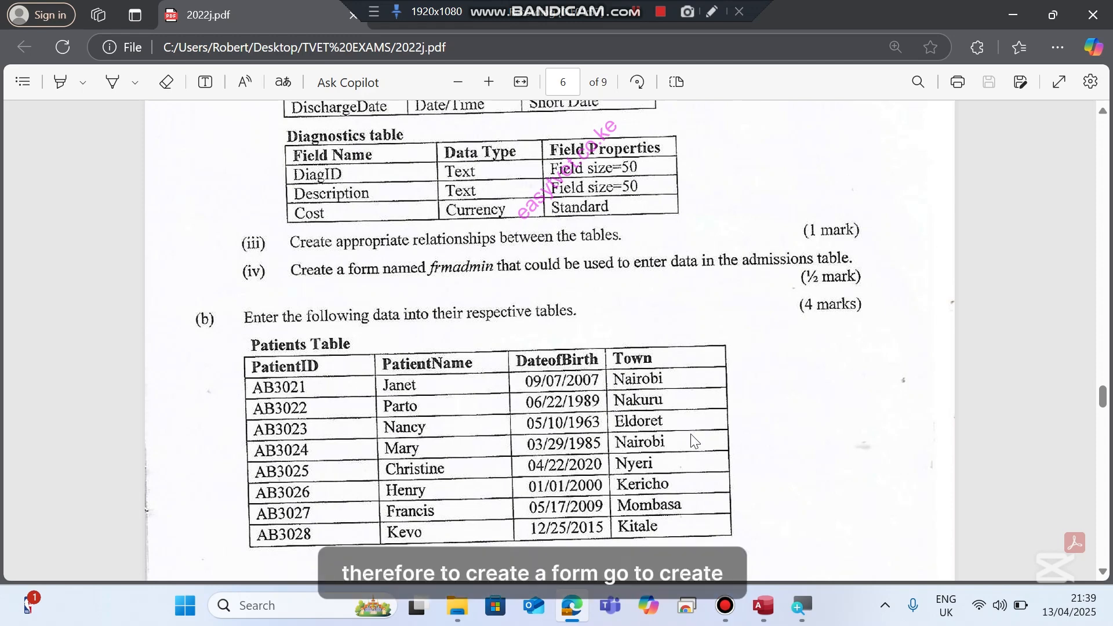
Switch to Access and set up a Form Wizard form with all fields of the Admissions table in the Columnar layout.
left_click(767, 616)
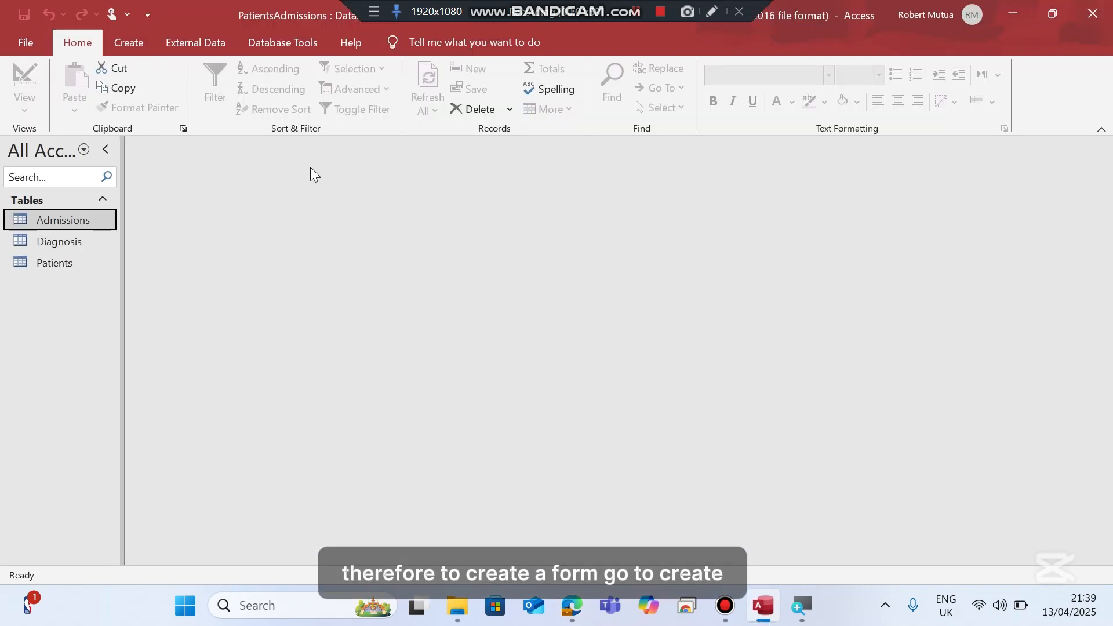
left_click(130, 44)
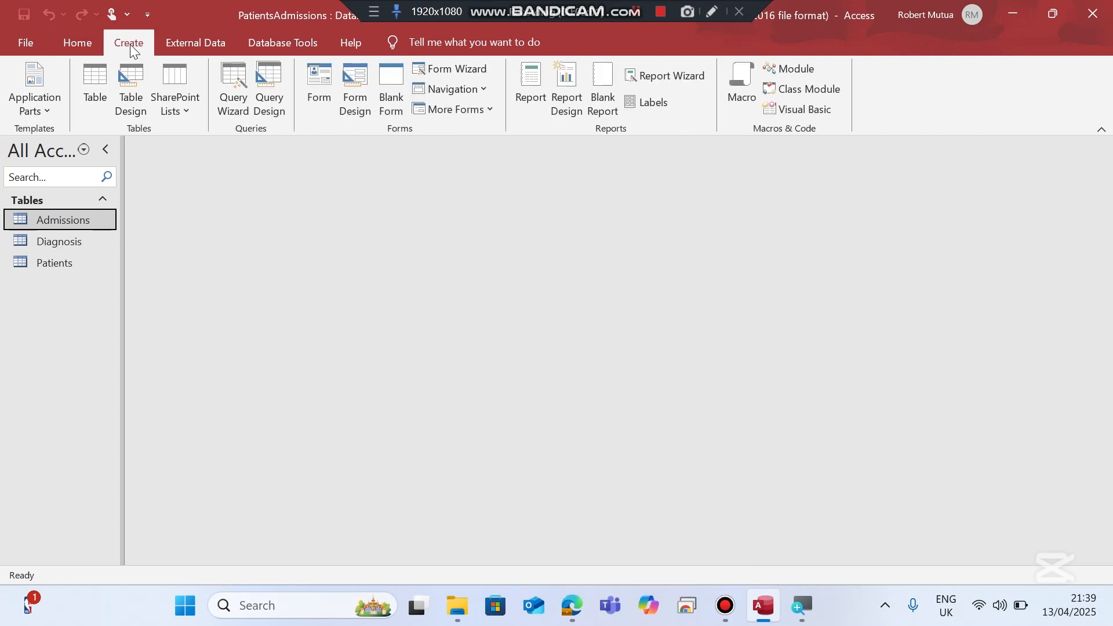
left_click(483, 69)
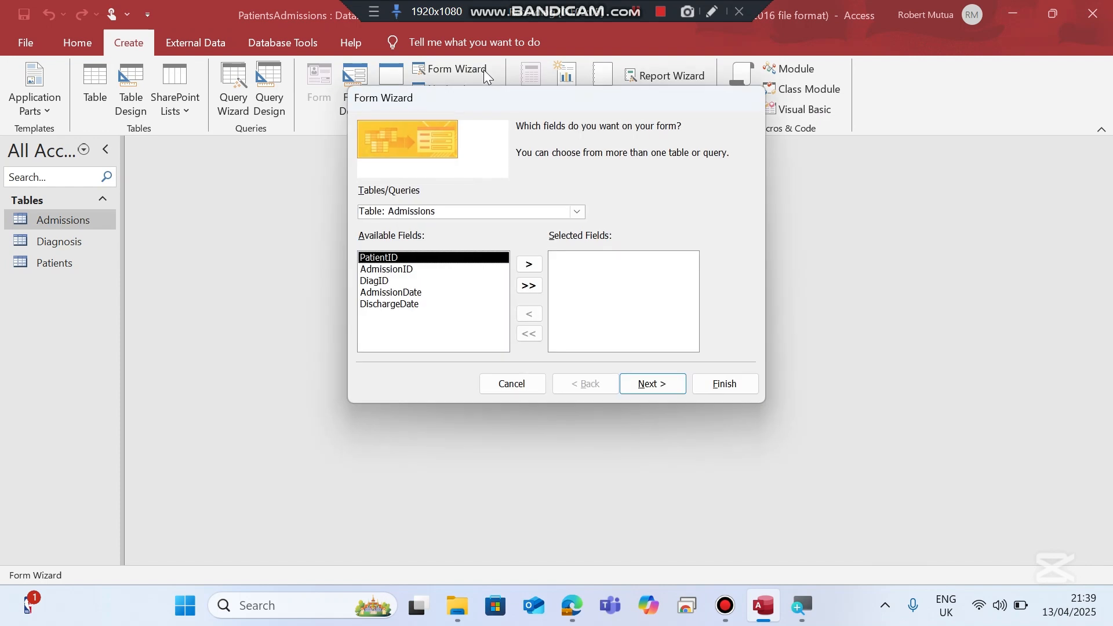
left_click(577, 212)
left_click(577, 212)
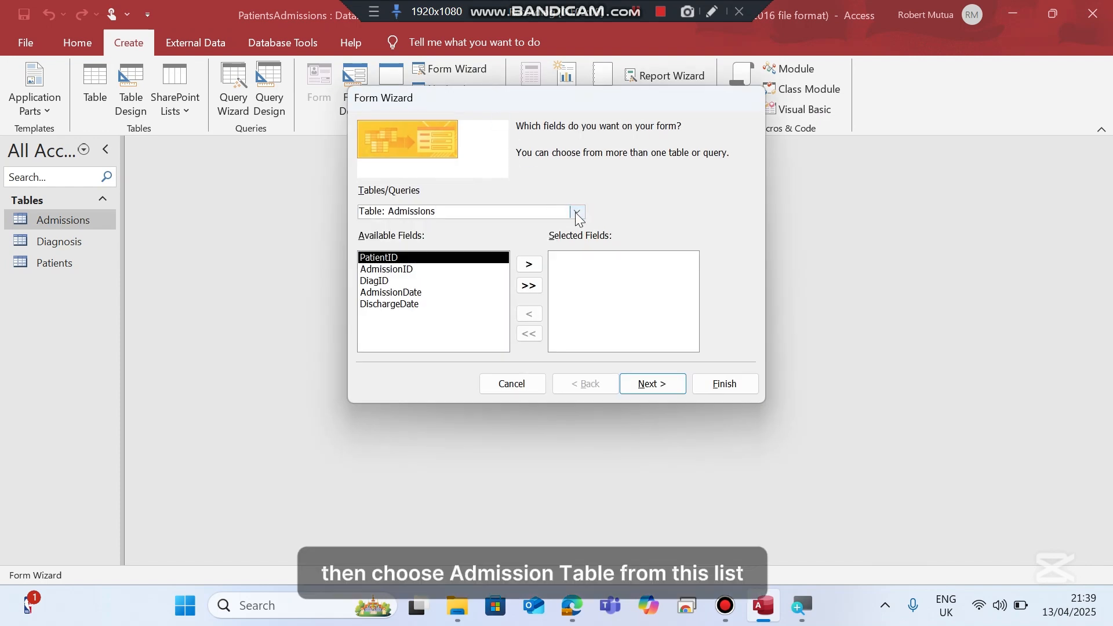
left_click(529, 285)
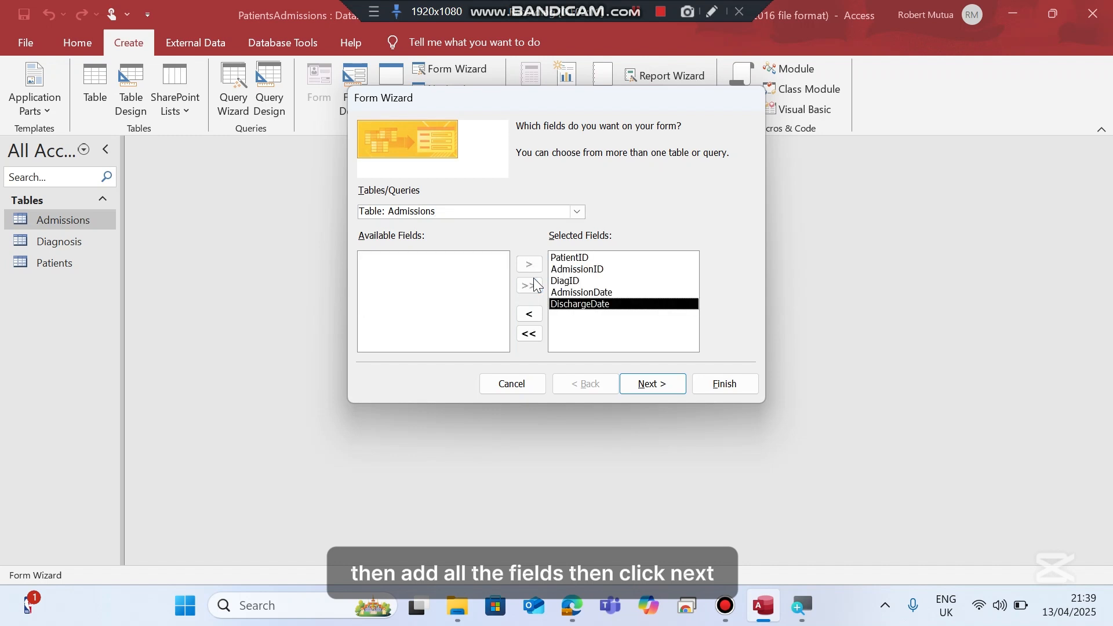
left_click(645, 380)
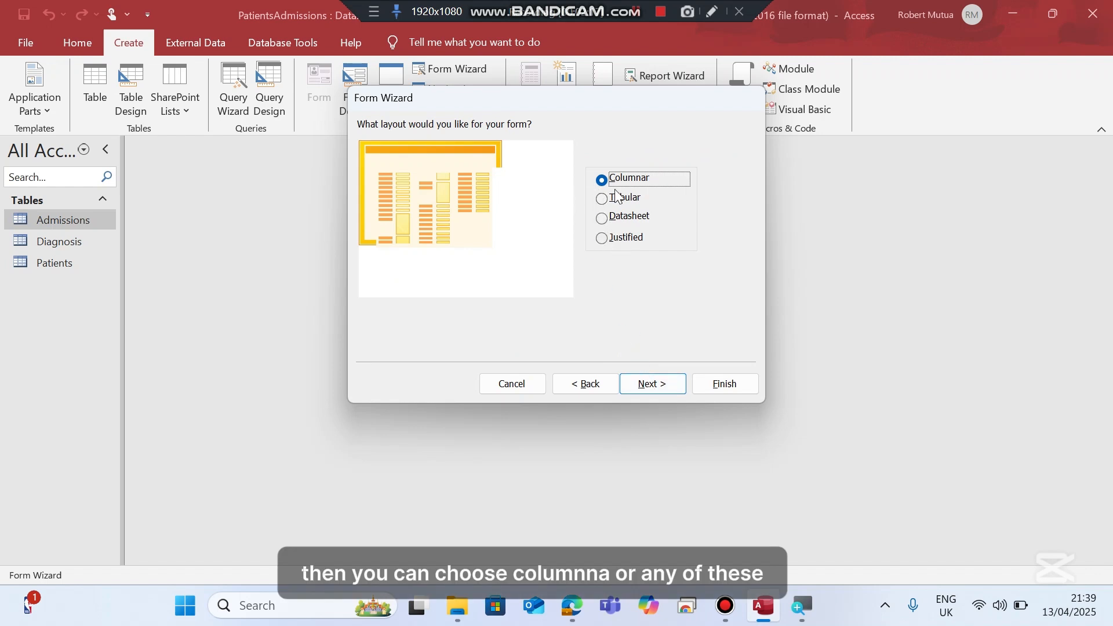
left_click(653, 385)
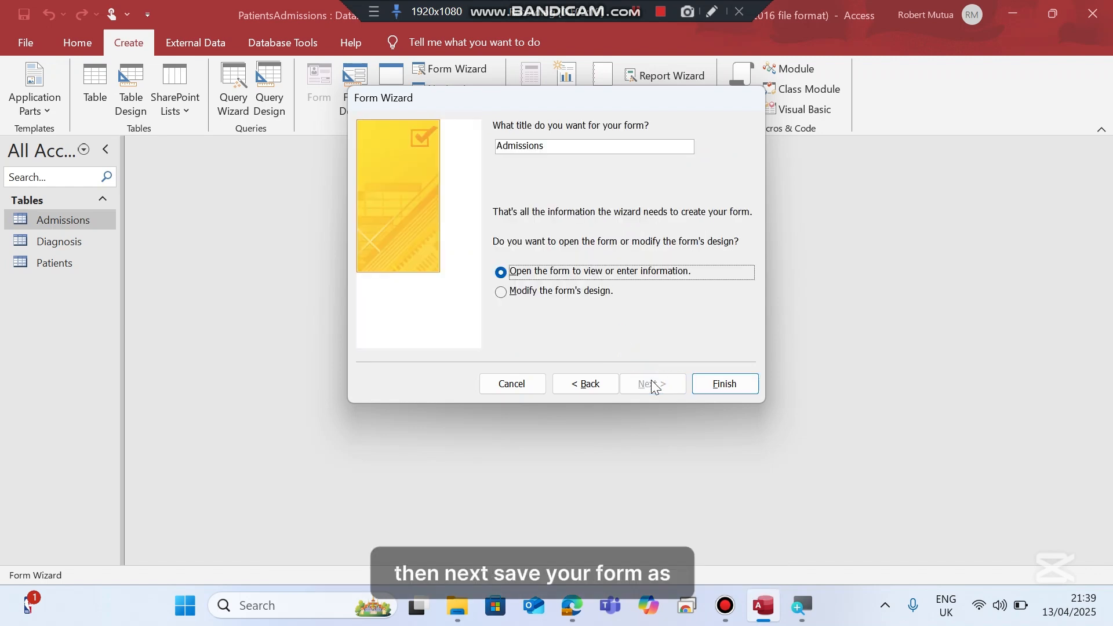
Title the form frmadmin and finish the wizard with the form open for entering information.
left_click(564, 146)
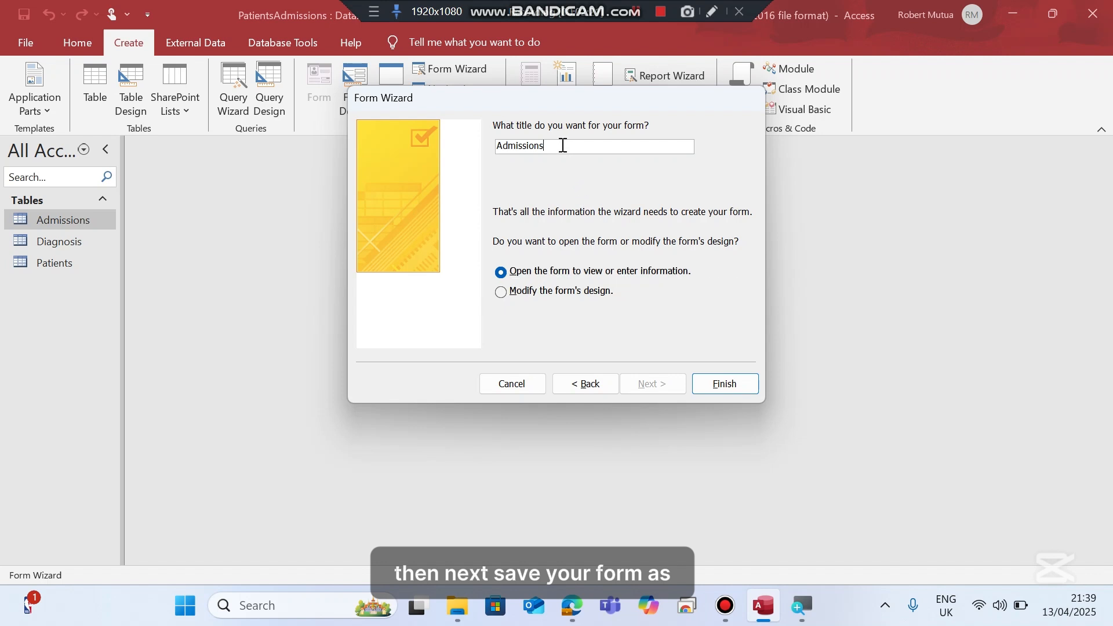
key("BackSpace")
key("BackSpace")
key("BackSpace")
key("BackSpace")
key("BackSpace")
key("BackSpace")
key("BackSpace")
key("BackSpace")
key("BackSpace")
key("BackSpace")
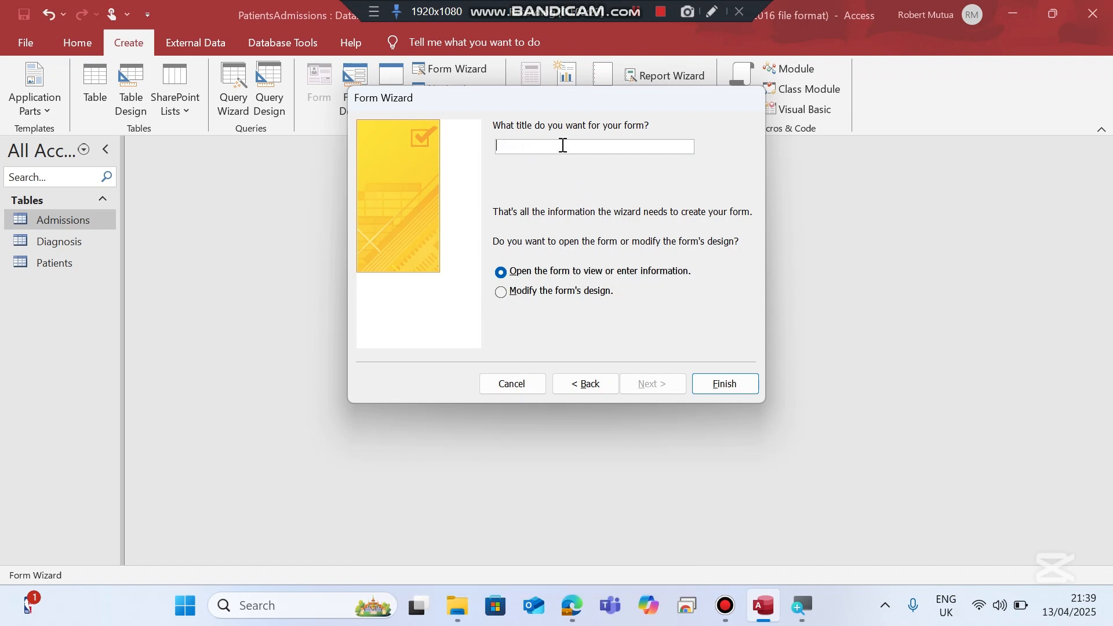
type("frmadmin")
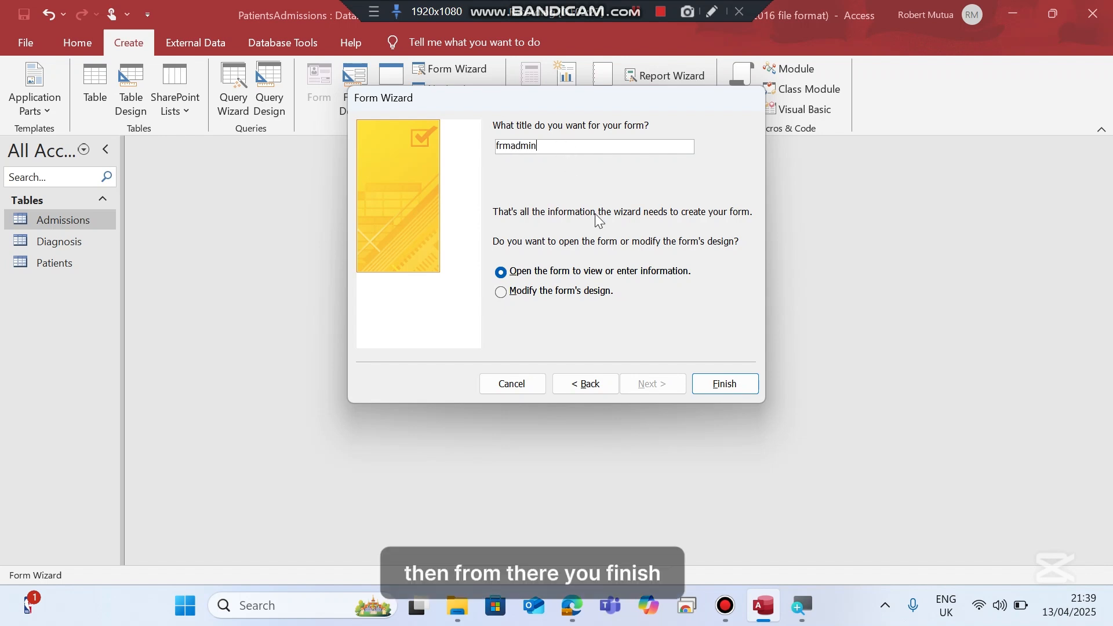
left_click(723, 388)
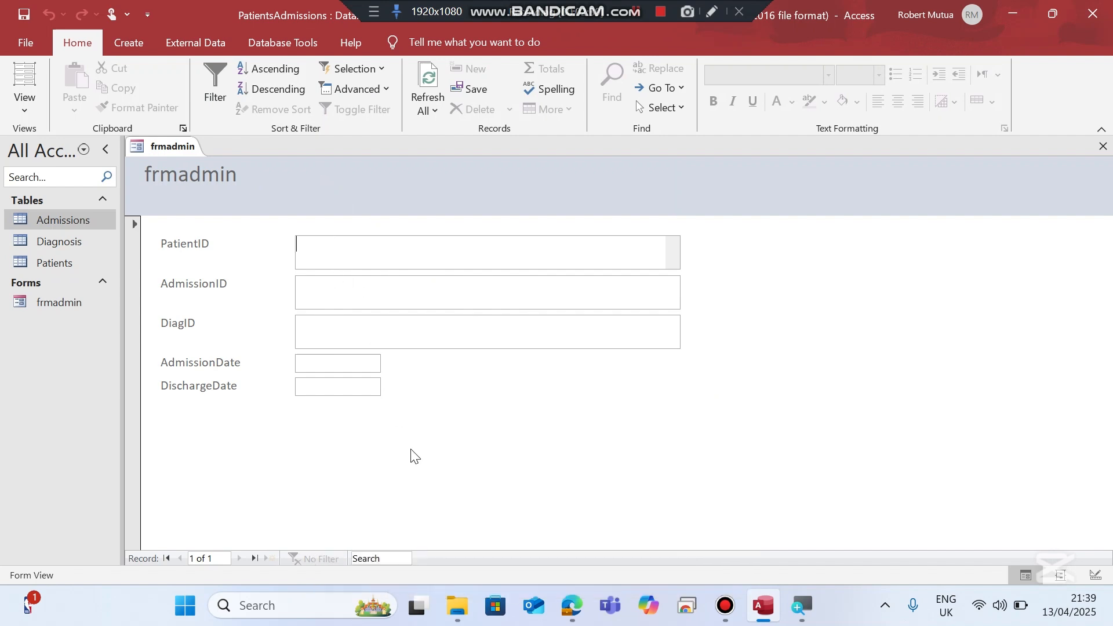
Examine the data-entry task and Patients table in the exam PDF in Edge, and return to the form in Access.
left_click(571, 606)
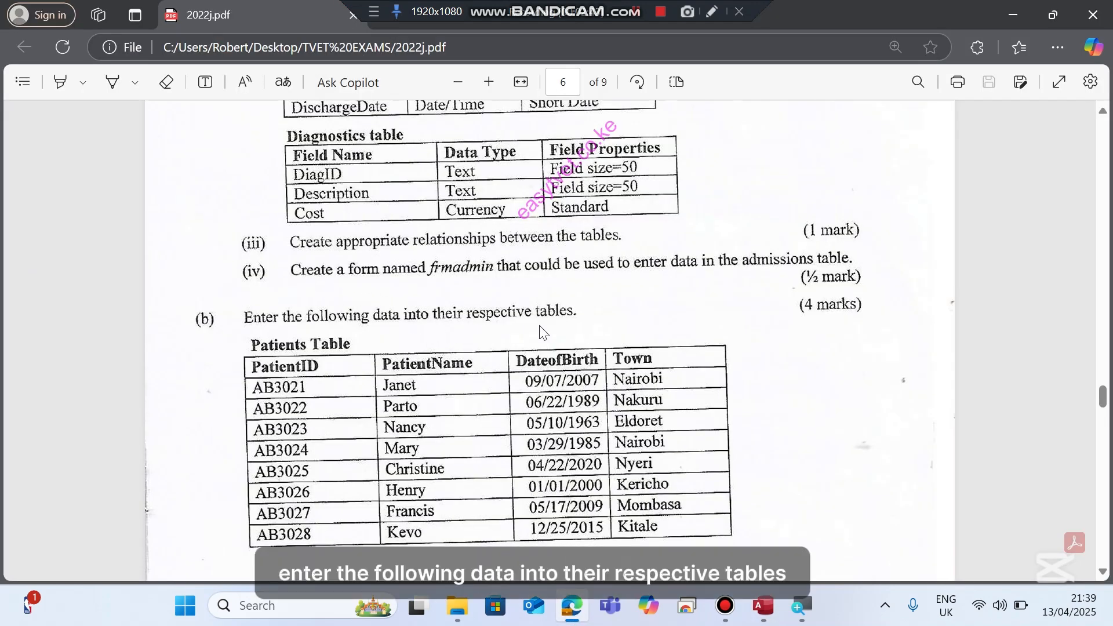
scroll(542, 330, "down", 1)
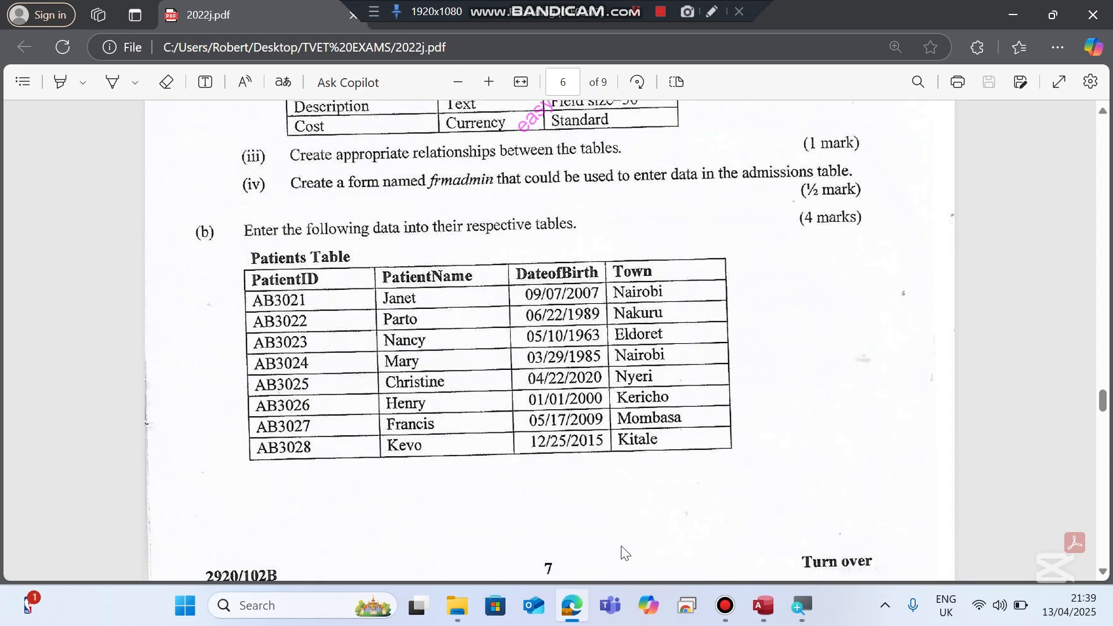
mouse_move(766, 606)
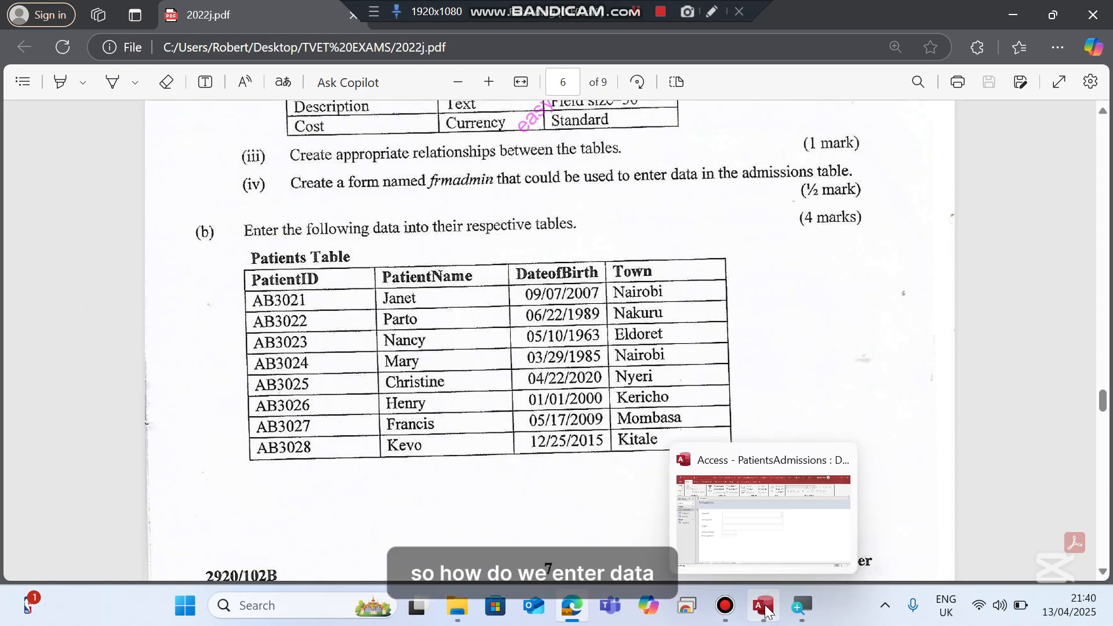
left_click(753, 571)
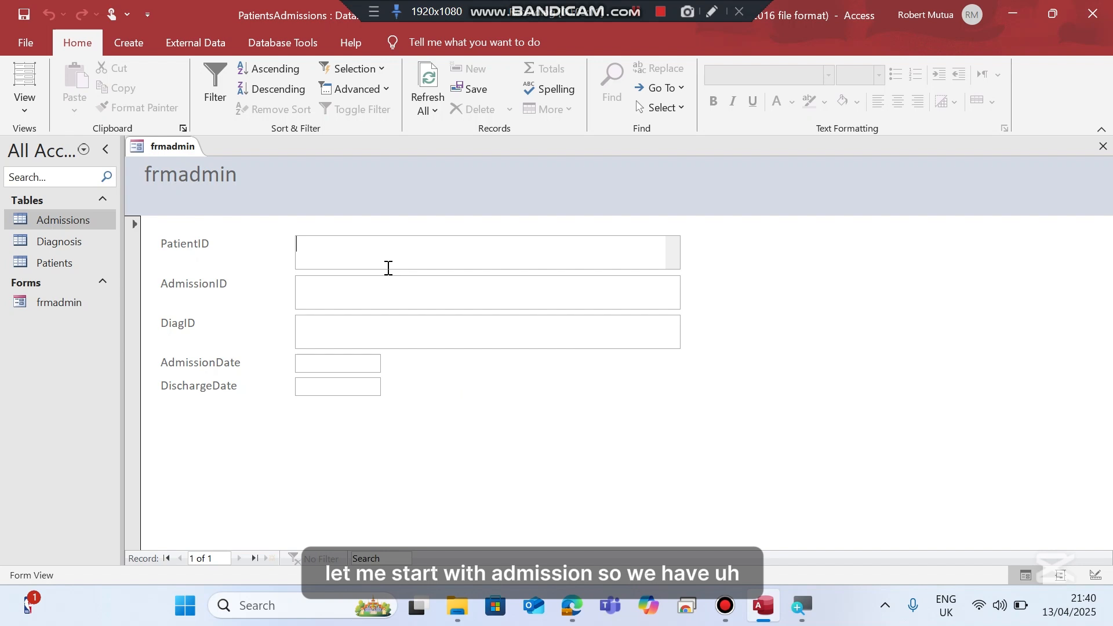
type("Ad")
key("BackSpace")
key("BackSpace")
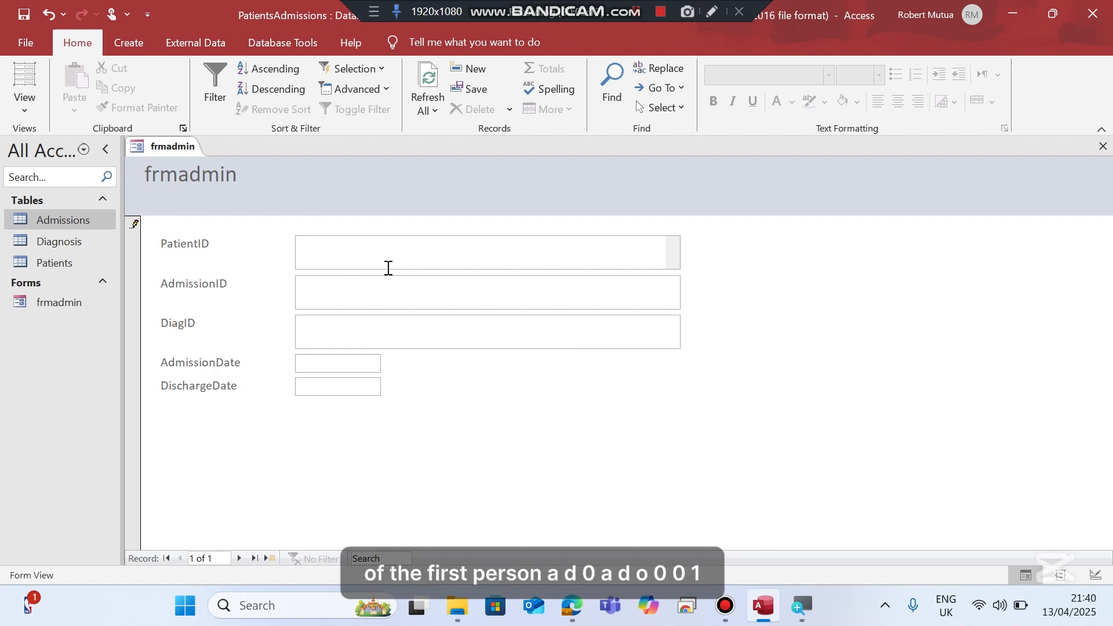
key("Caps_Lock")
type("AD400")
key("Tab")
key("Tab")
key("Caps_Lock")
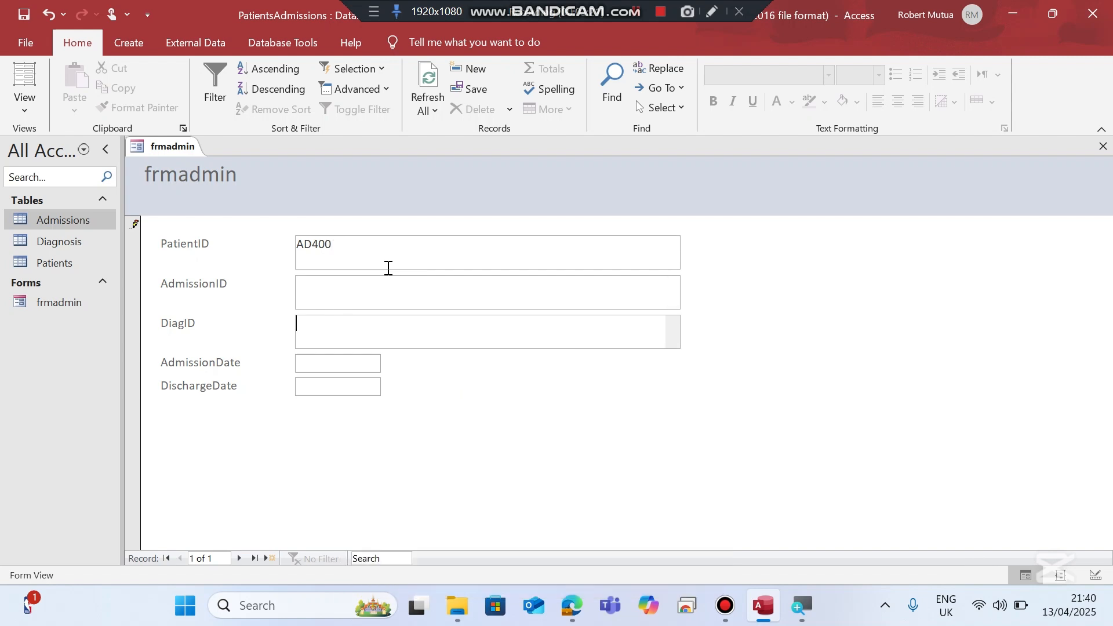
left_click(418, 288)
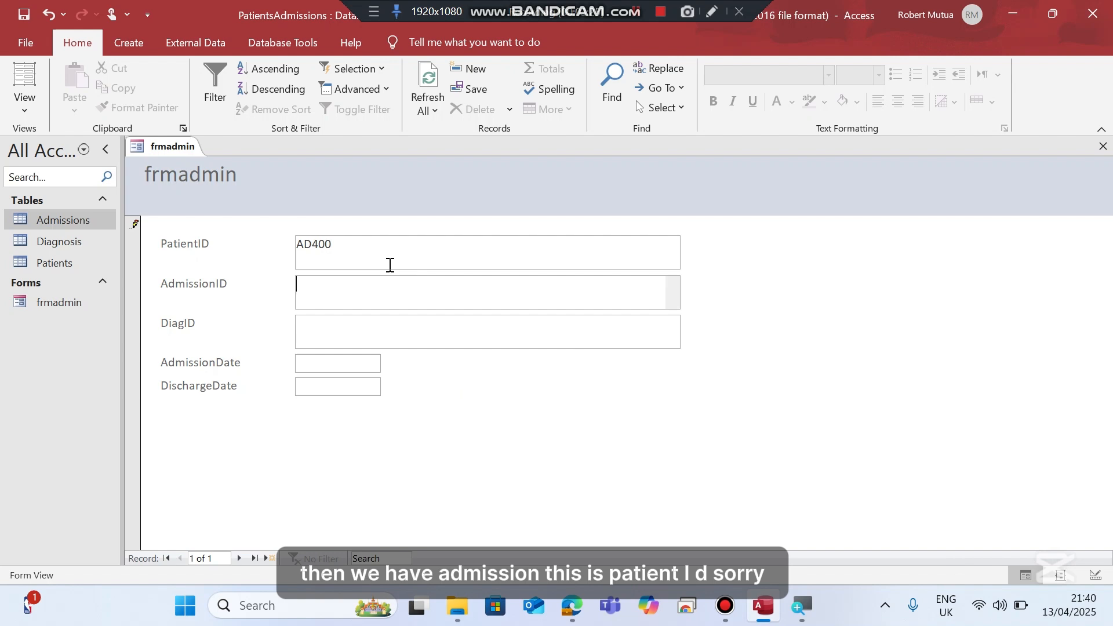
Fill in the patient and admission IDs on the frmadmin form and set DiagID to D004.
left_click_drag(370, 238, 219, 232)
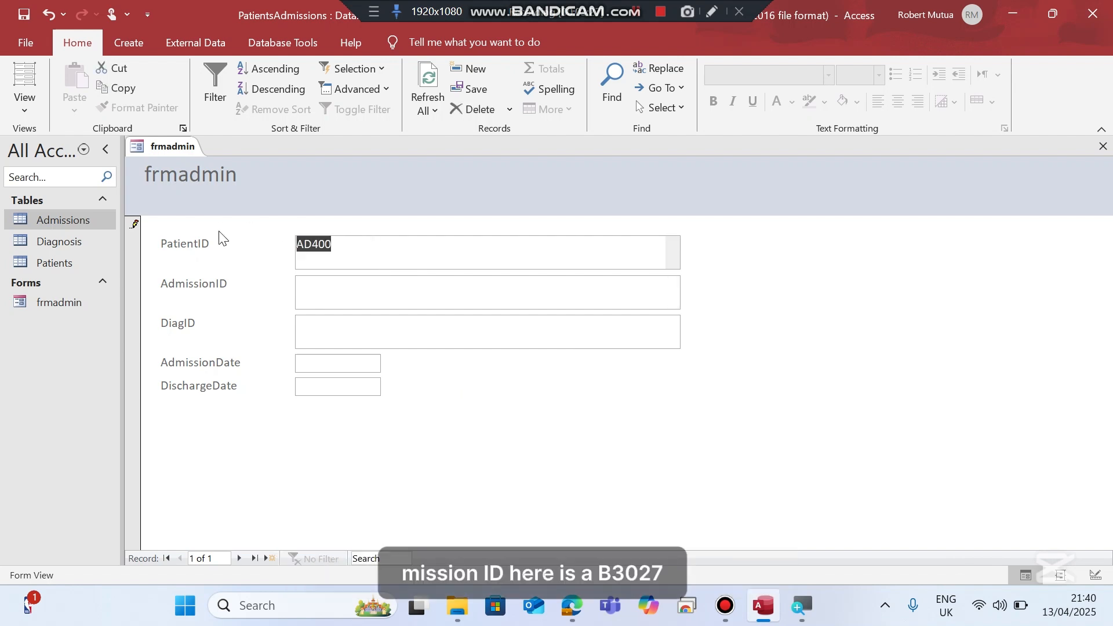
type("ab3")
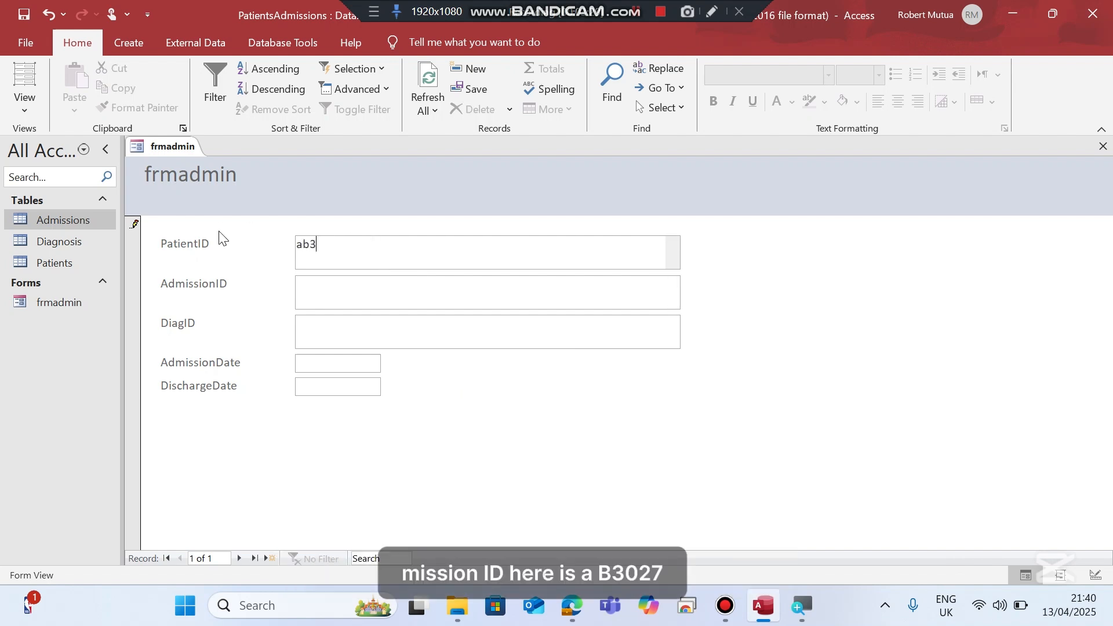
type("027")
key("Tab")
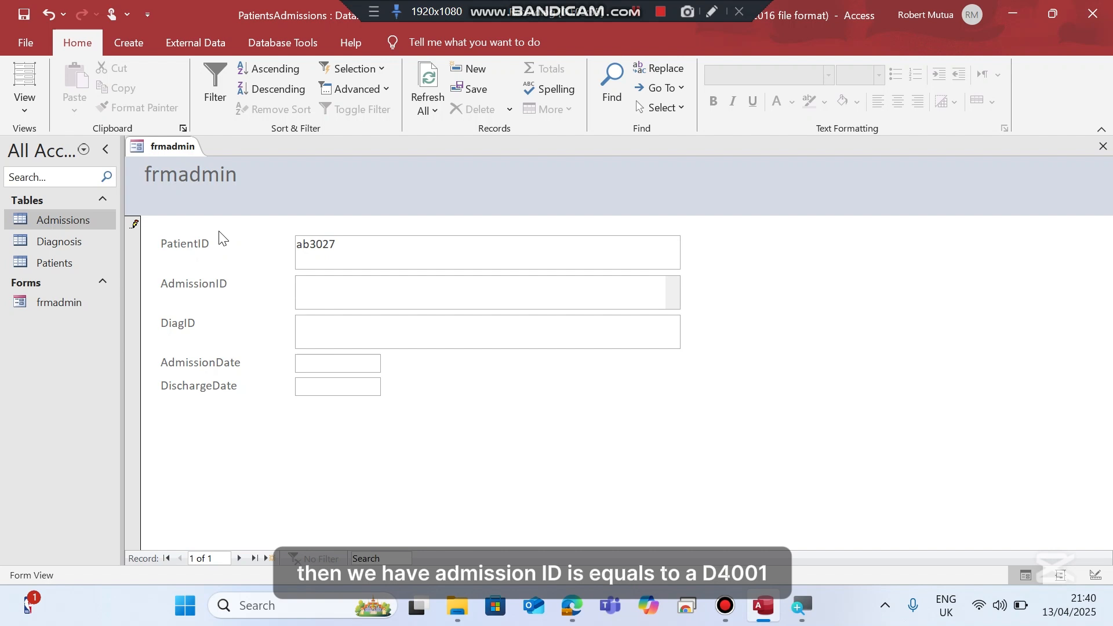
key("Caps_Lock")
type("AD4001")
key("Tab")
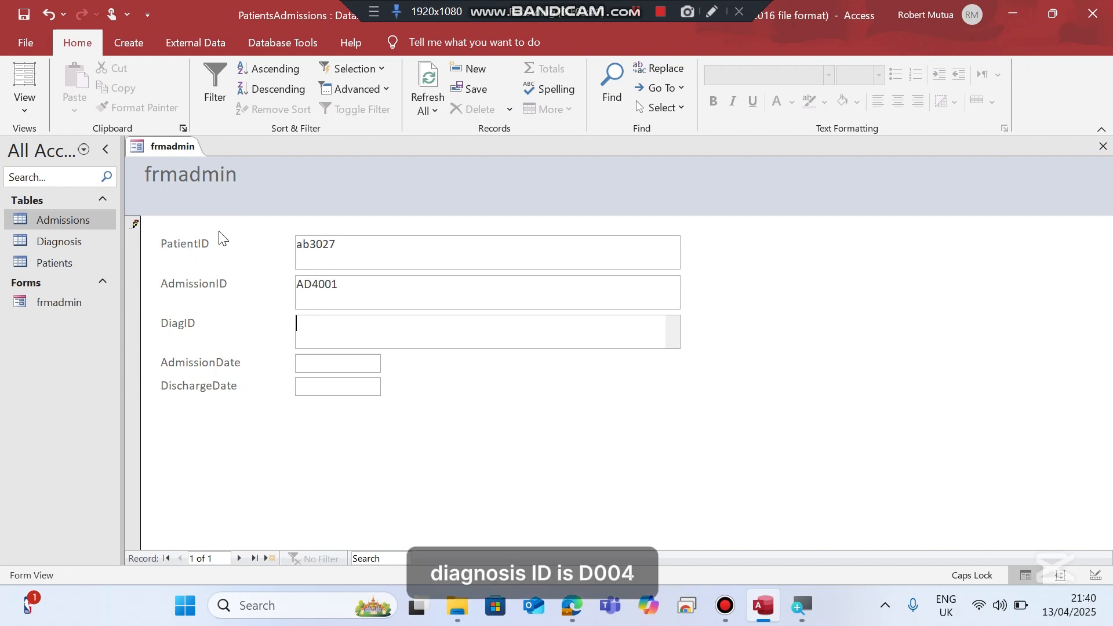
key("Tab")
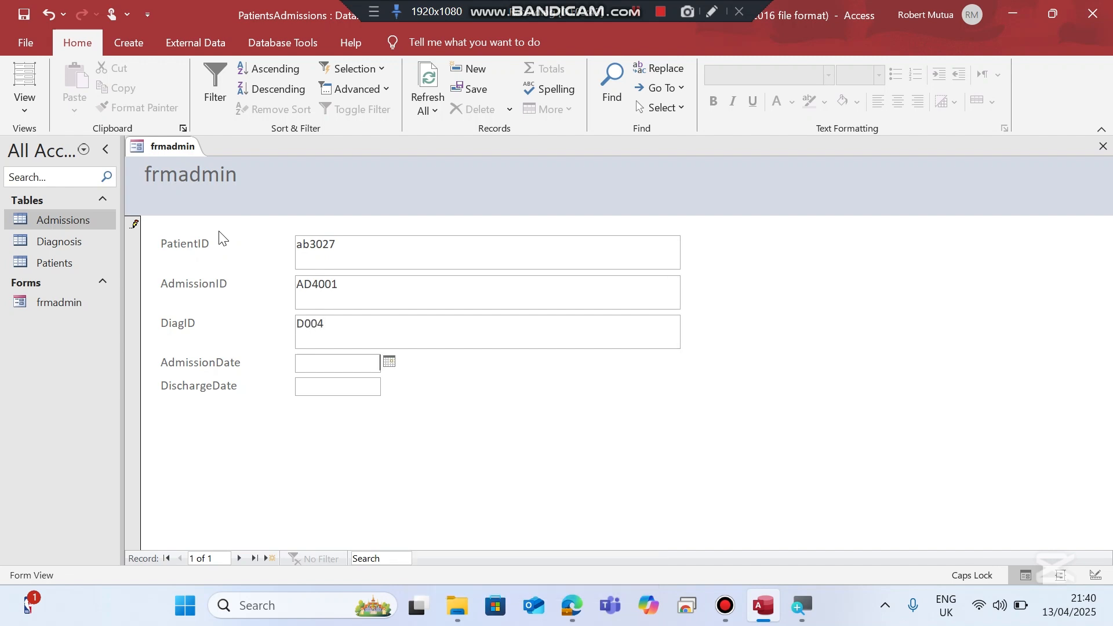
Set AdmissionDate to 02/03/2020 and DischargeDate to 09/03/2020, and try to advance to the next record.
type("0")
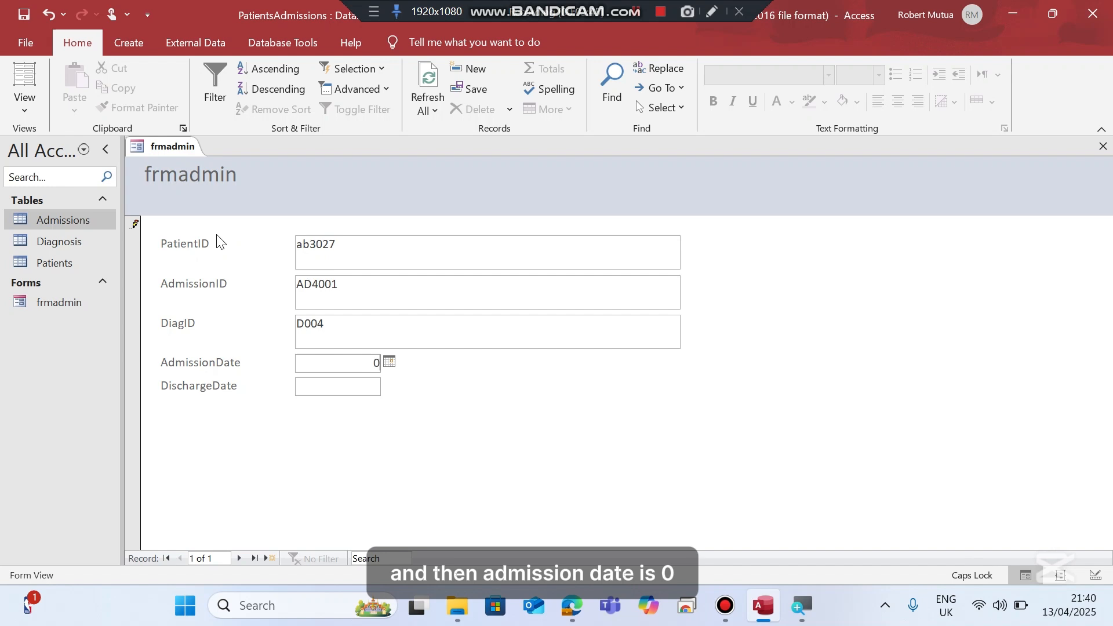
type("2/03/")
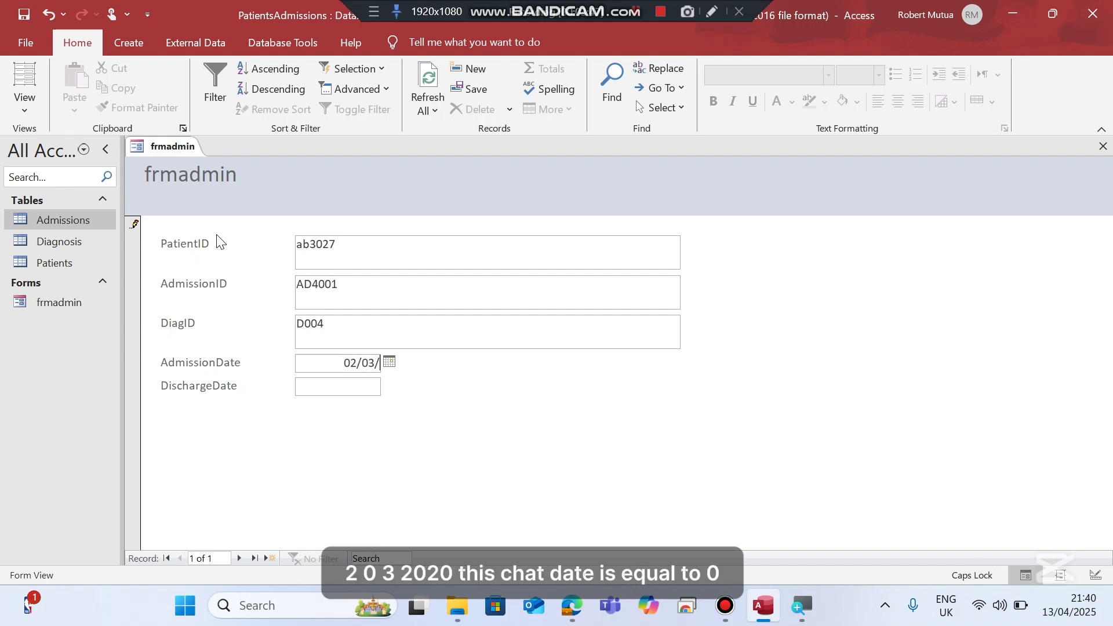
type("2020")
key("Tab")
type("09/03")
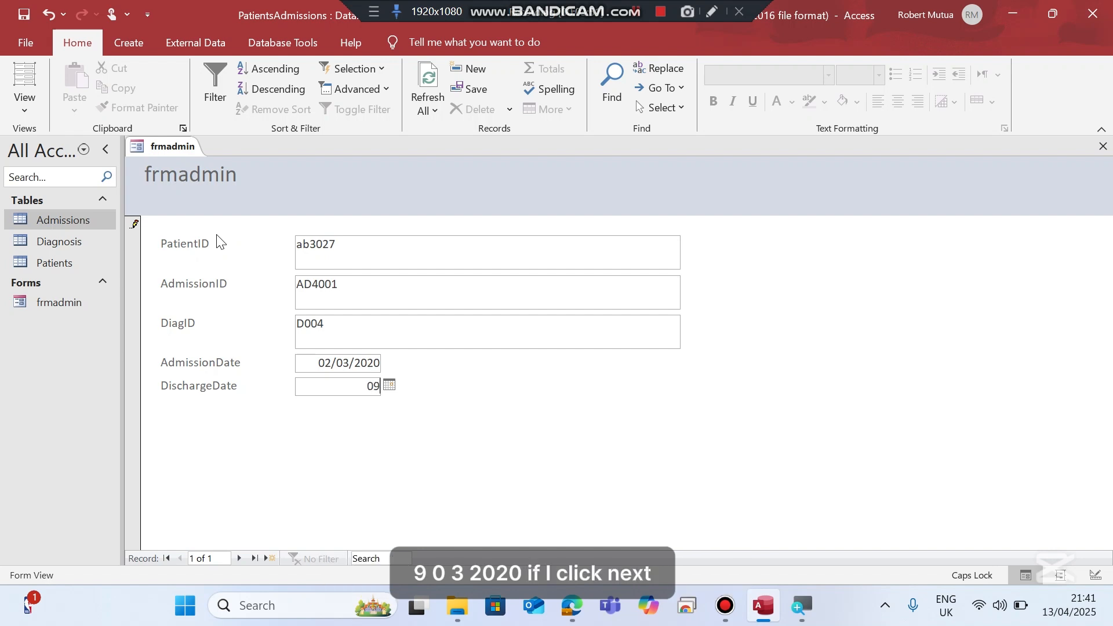
type("/2020")
left_click(235, 558)
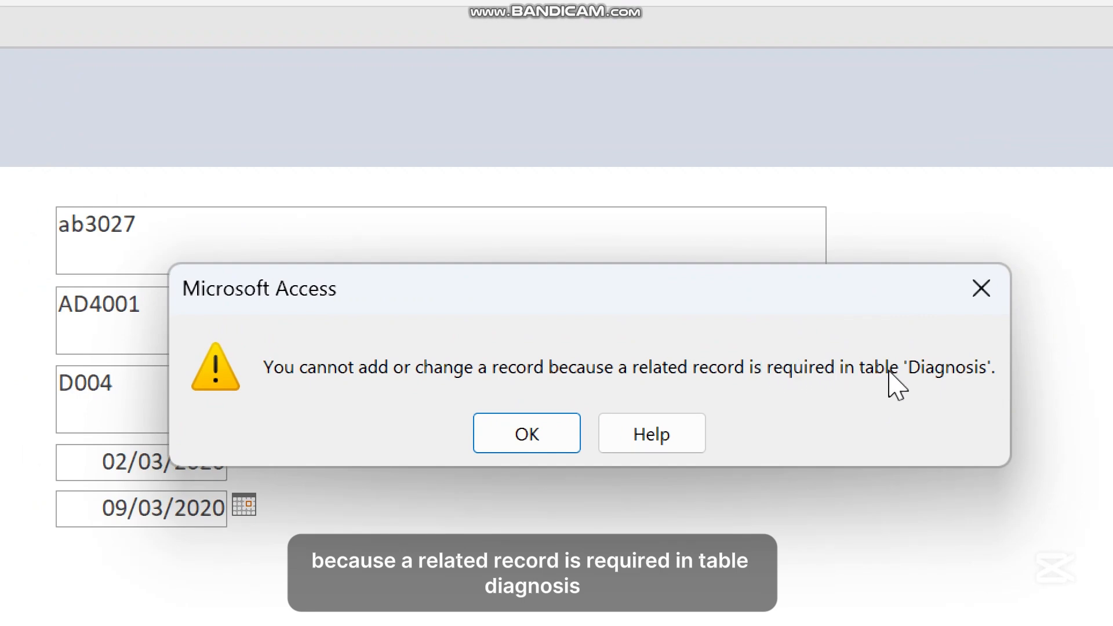
left_click(554, 425)
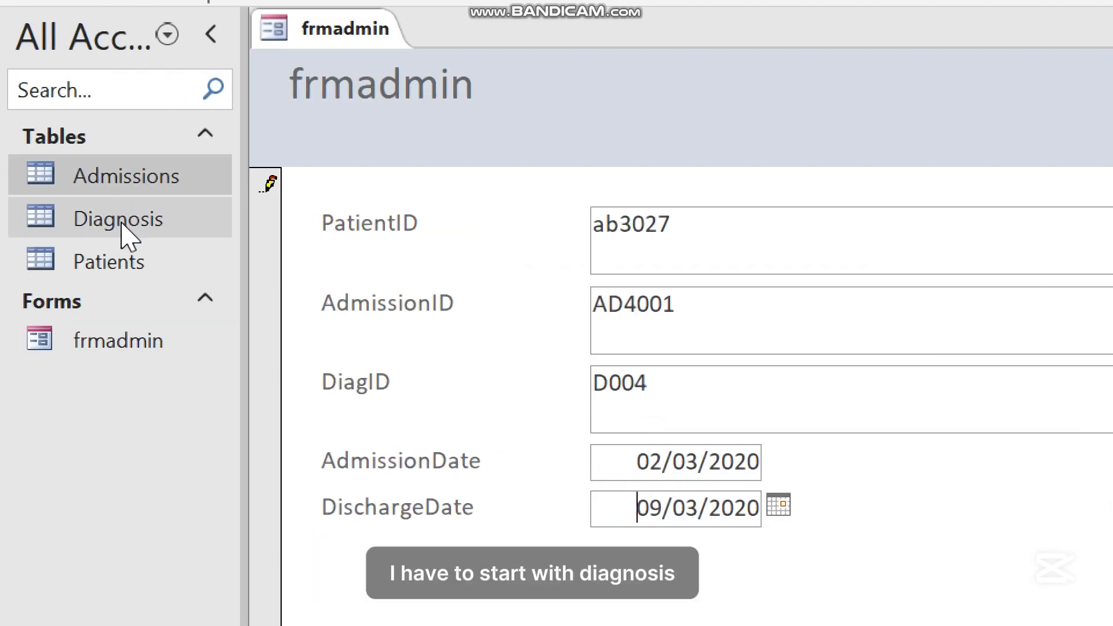
Open the Diagnosis, Patients and Admissions tables to examine their fields.
double_click(123, 223)
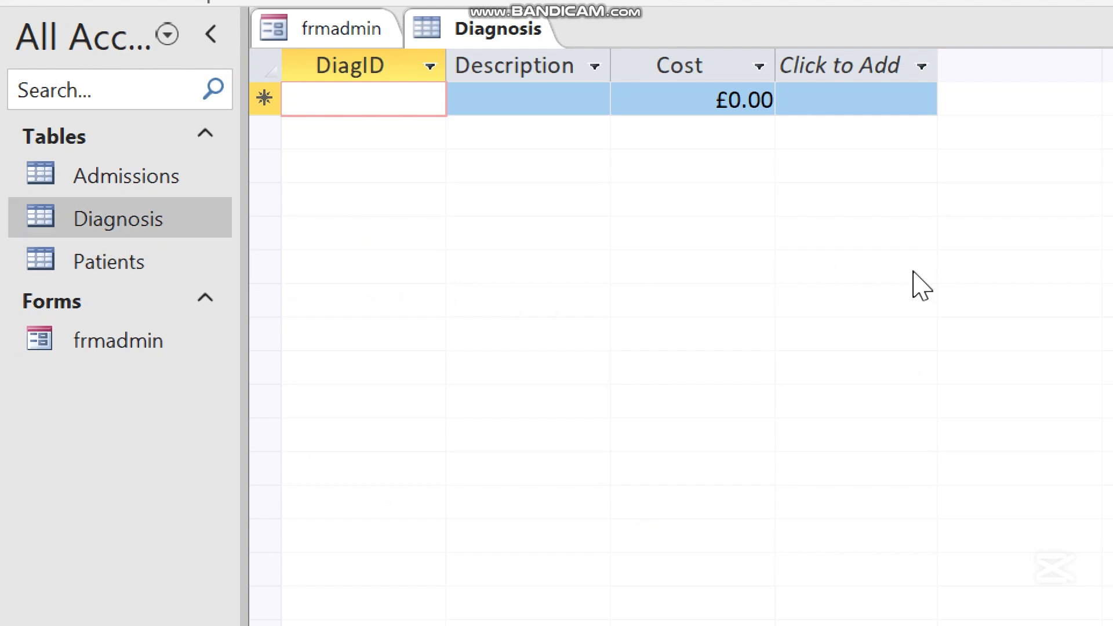
double_click(42, 273)
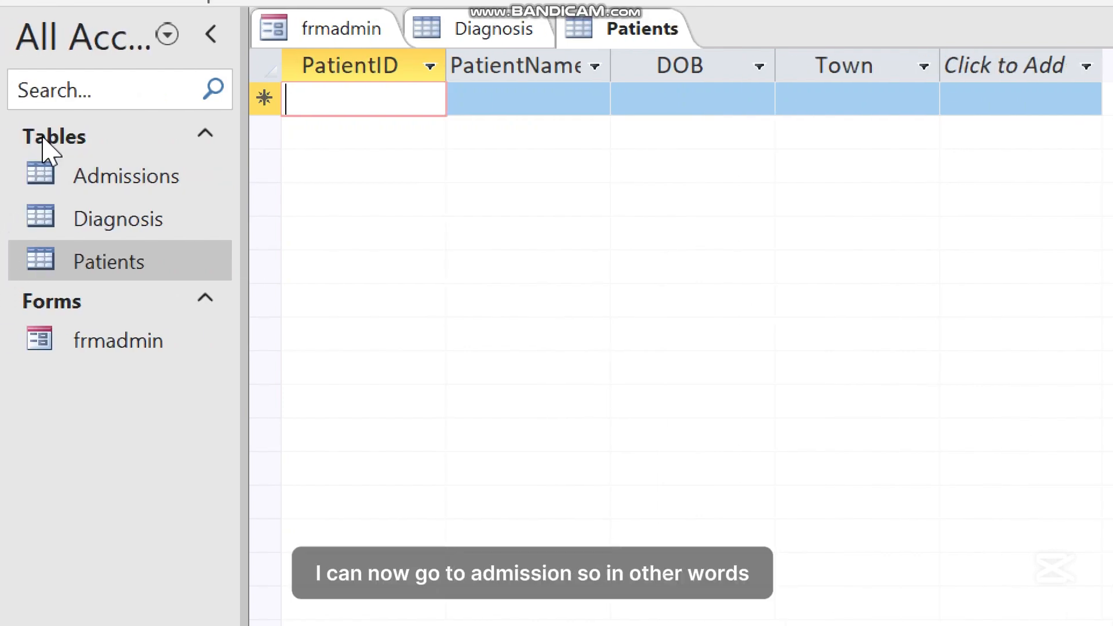
double_click(71, 180)
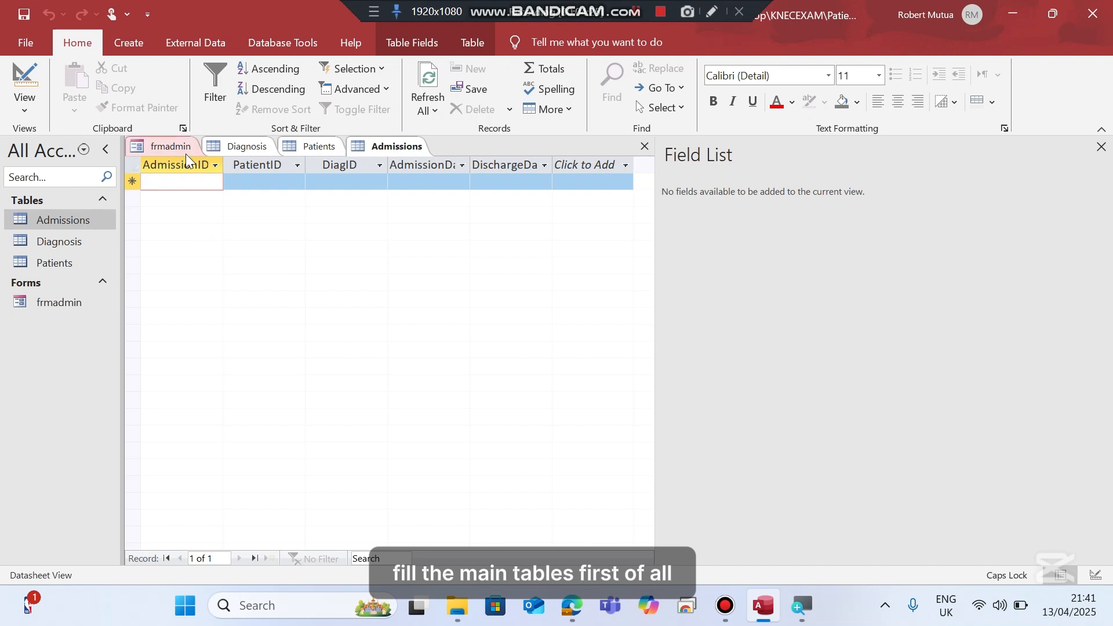
Close the frmadmin form, discarding its unsaved record, and close all the open tables.
right_click(185, 154)
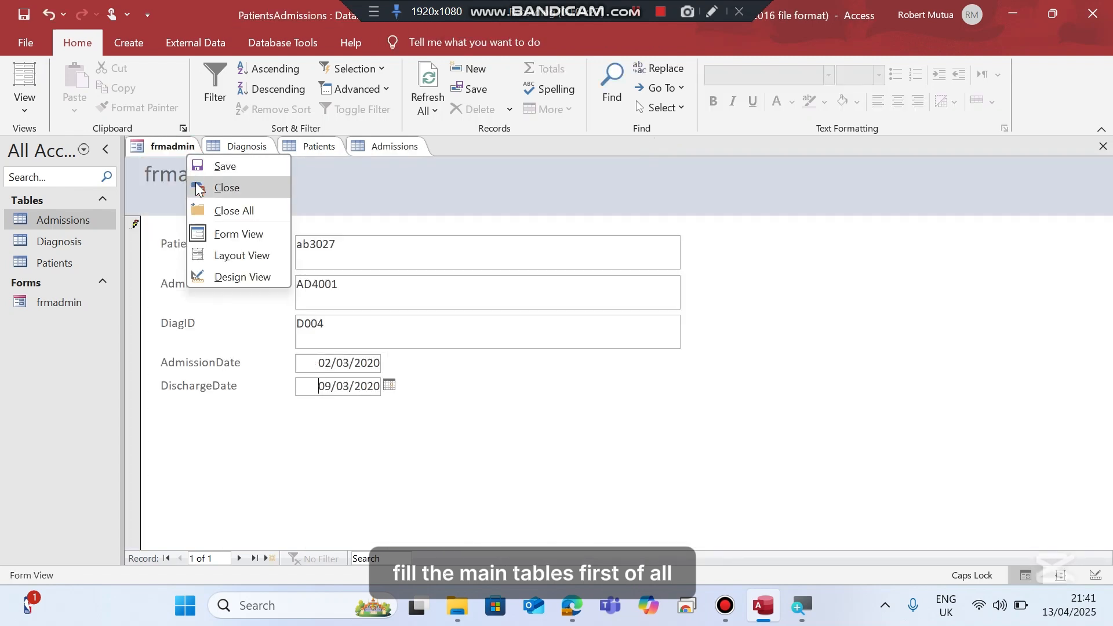
left_click(197, 186)
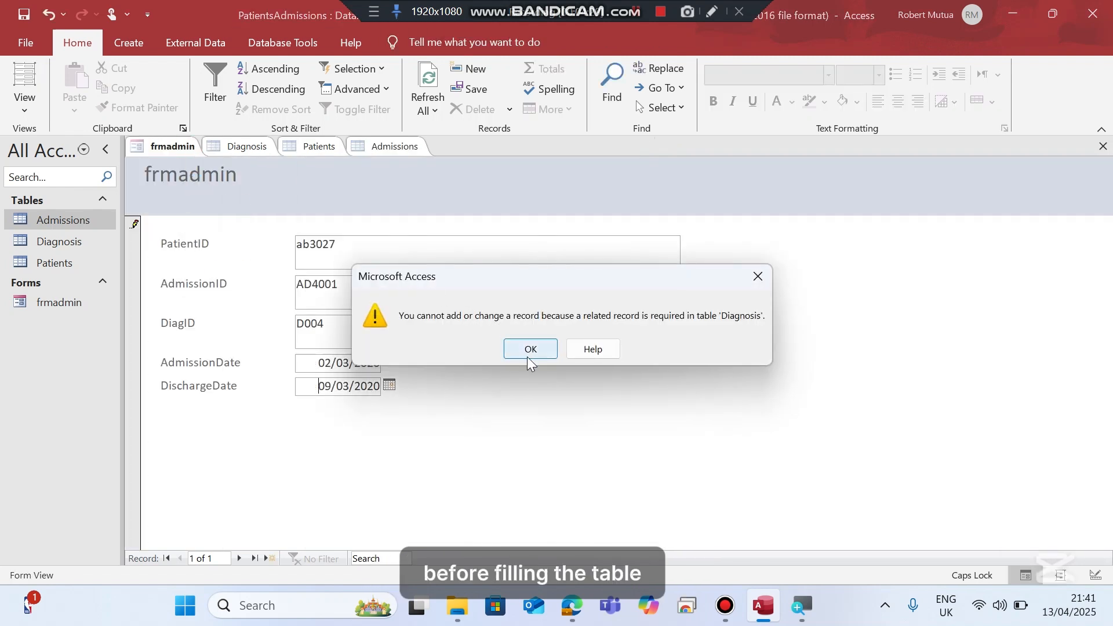
left_click(527, 357)
left_click(527, 356)
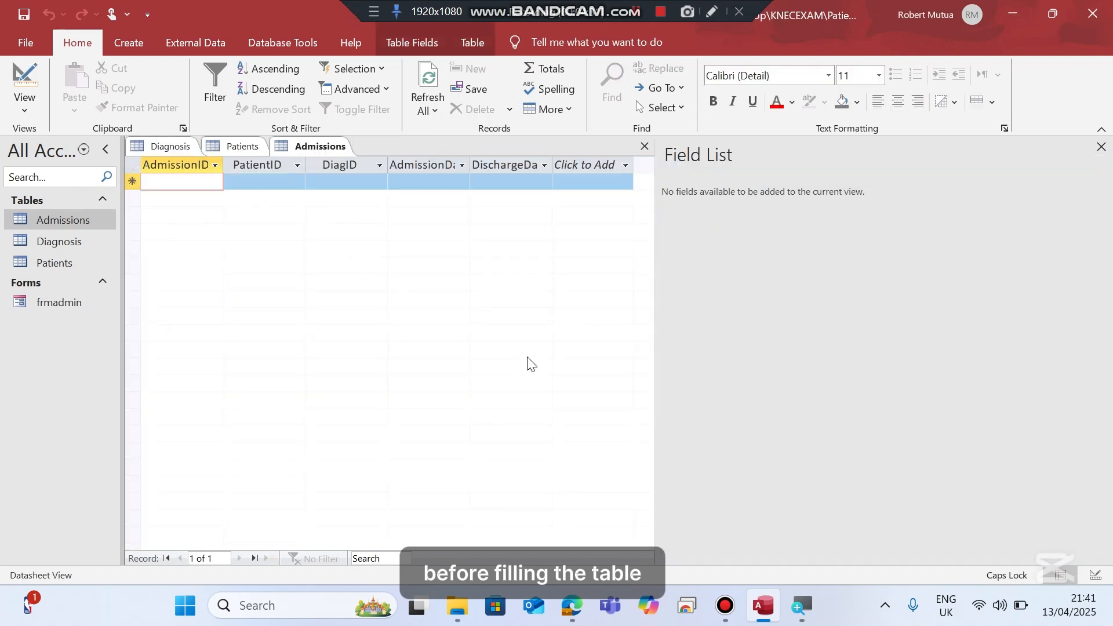
right_click(168, 146)
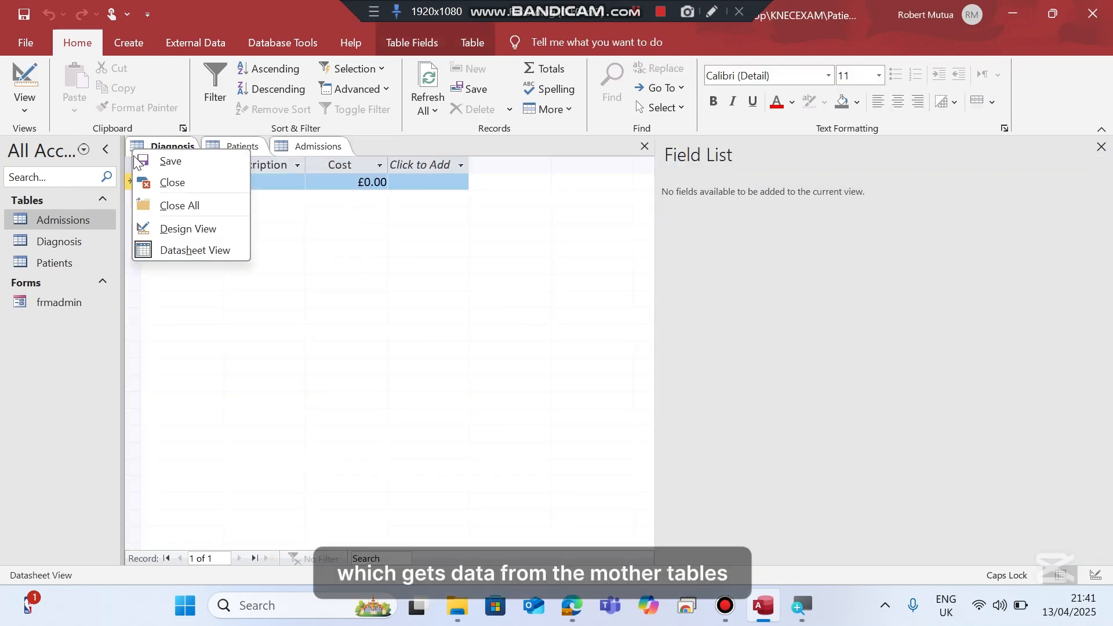
left_click(161, 205)
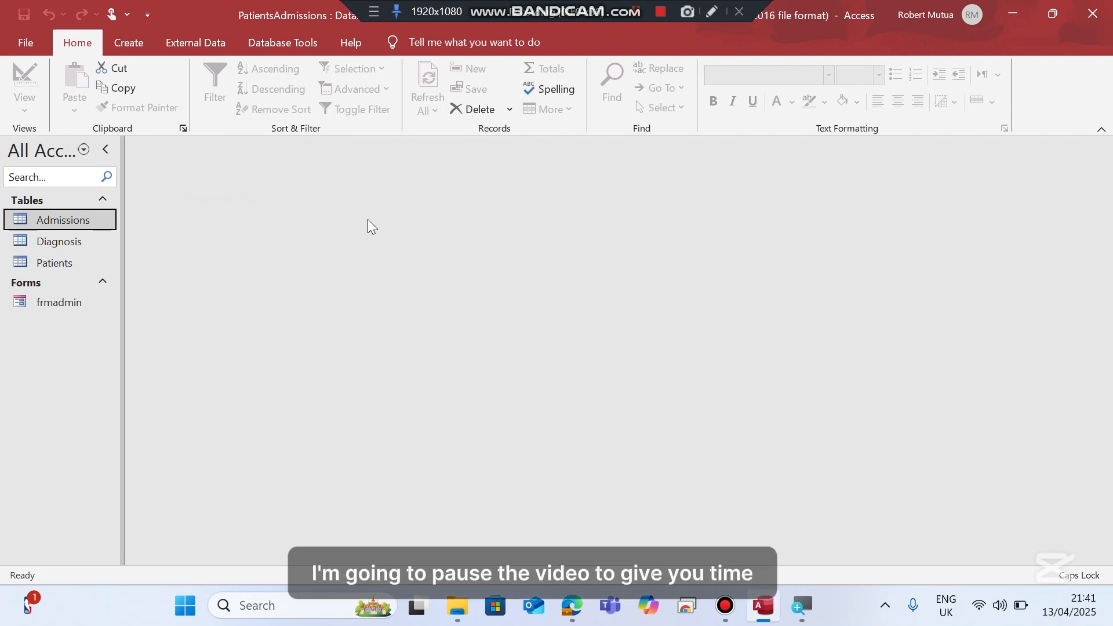
Reopen the Diagnosis, Patients and Admissions tables and close the Field List.
double_click(40, 240)
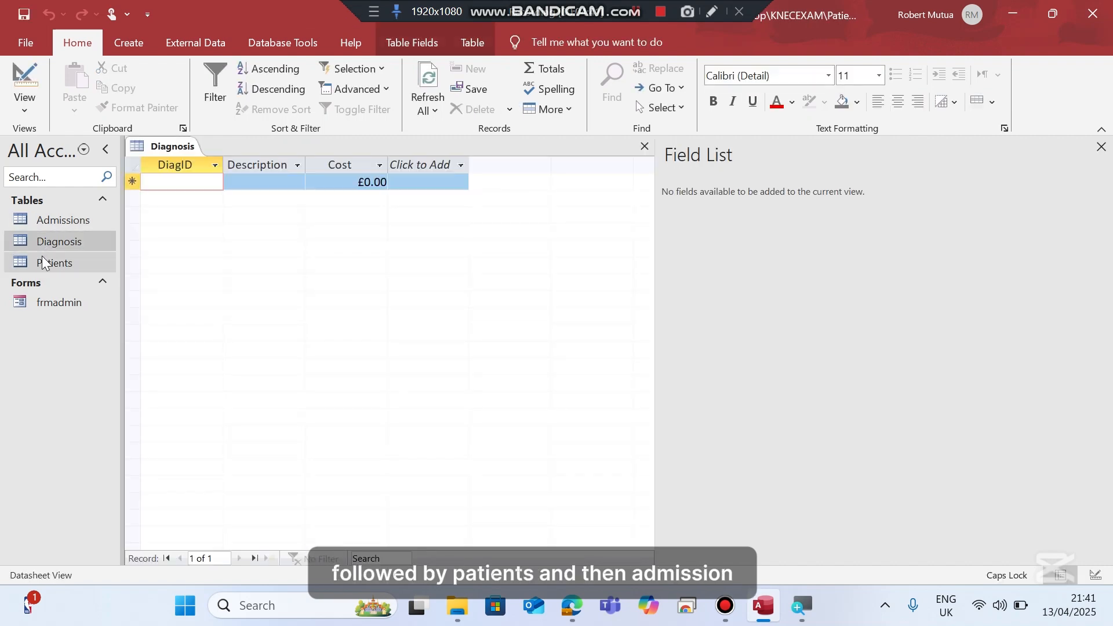
left_click(42, 258)
double_click(42, 258)
double_click(42, 228)
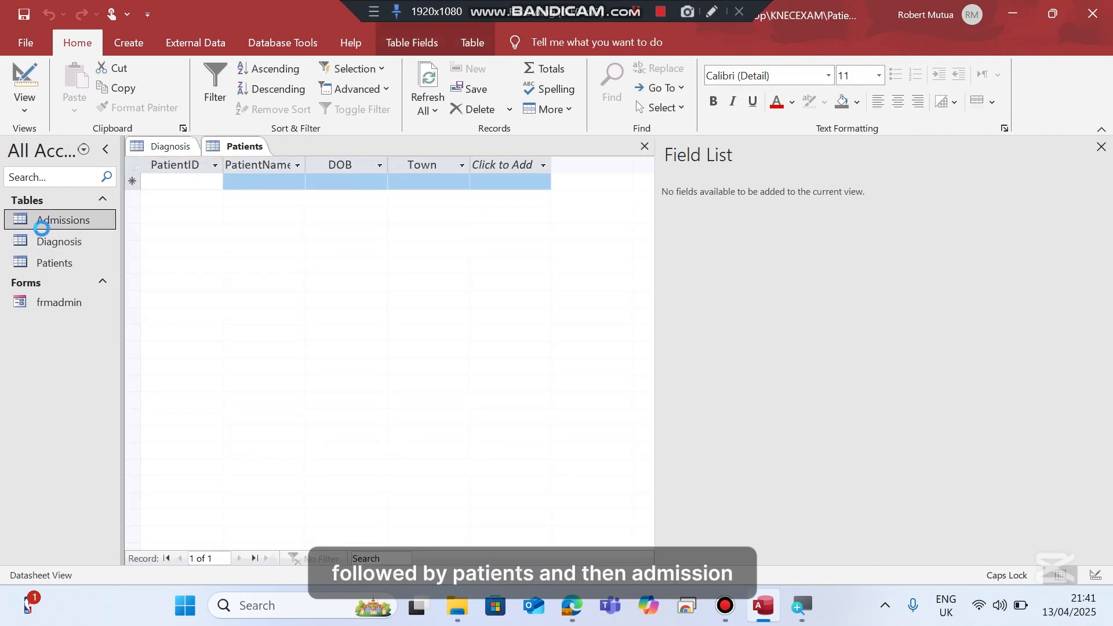
left_click(1101, 147)
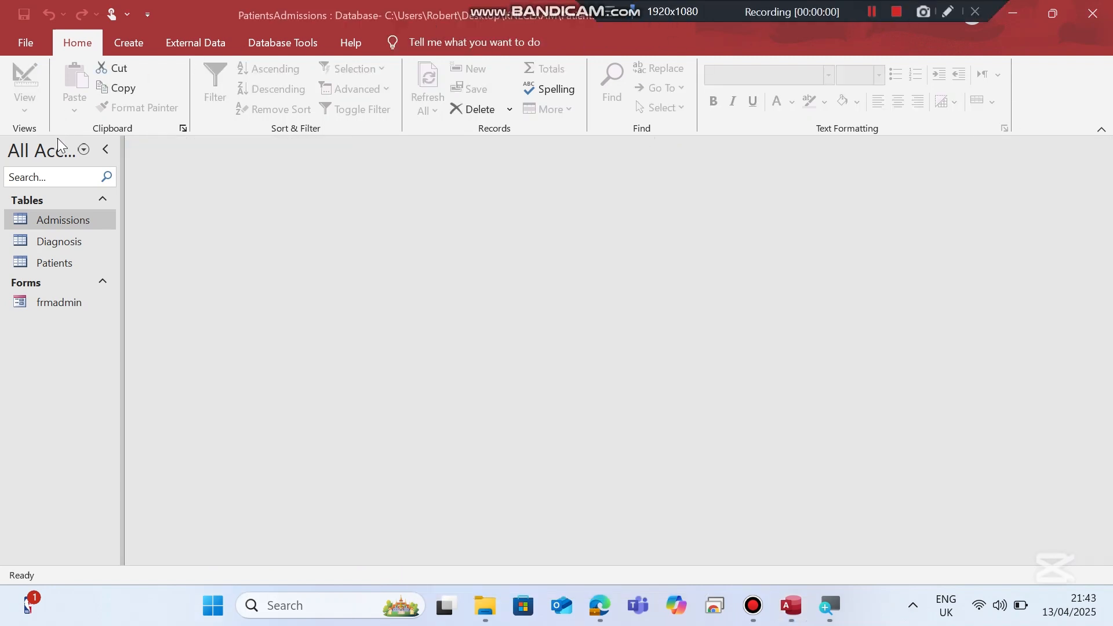
Open the Diagnosis table and enter the record D001, Malaria, with a cost of 6000.
double_click(54, 242)
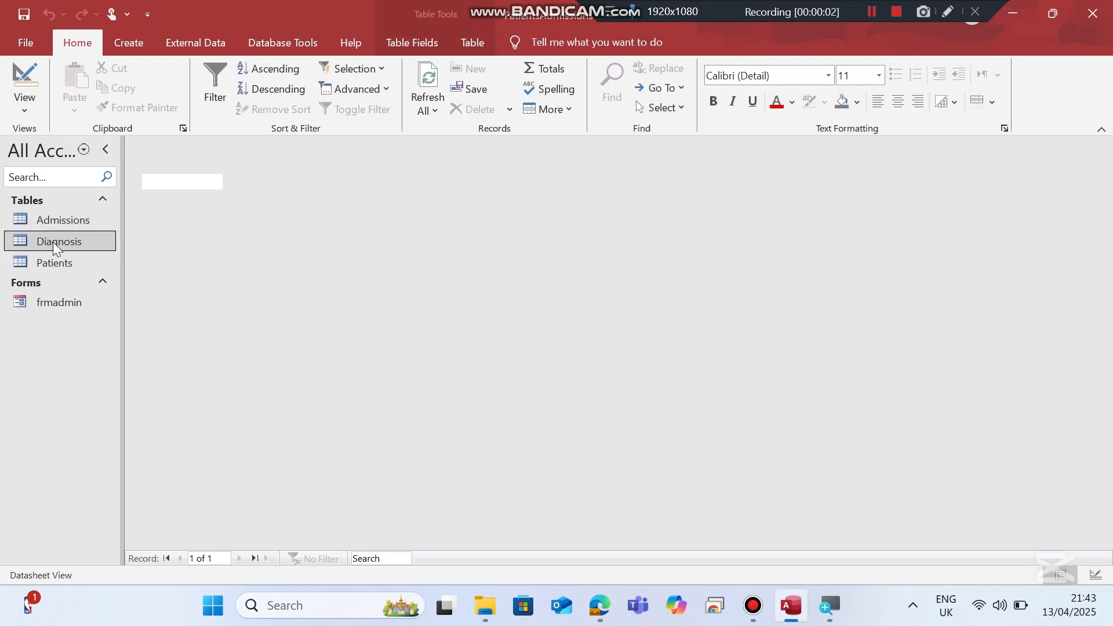
key("Caps_Lock")
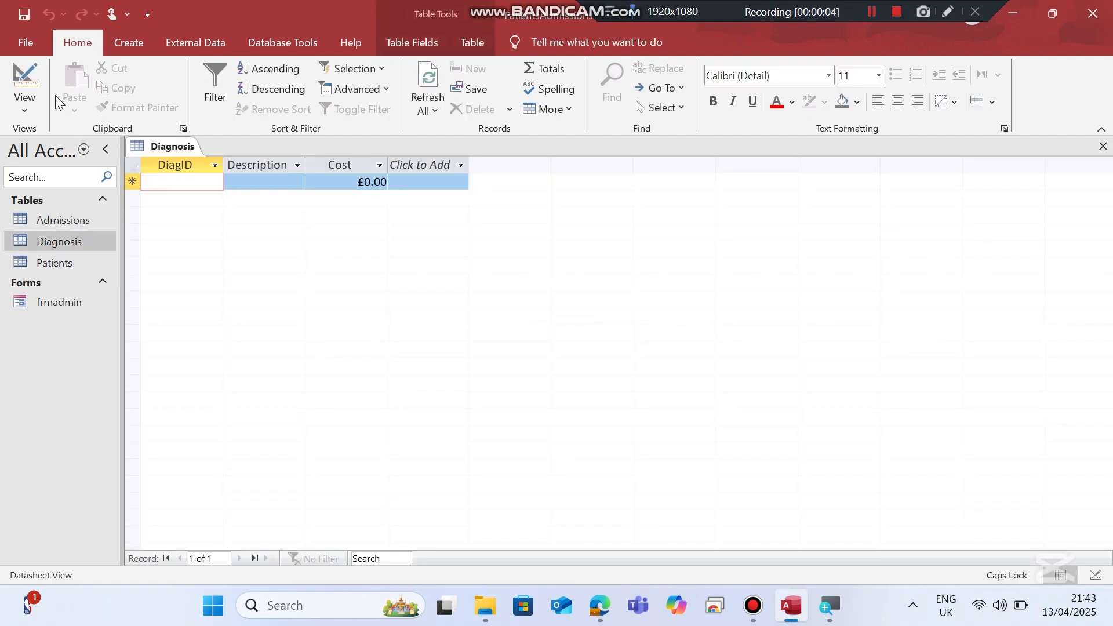
type("D001")
key("Tab")
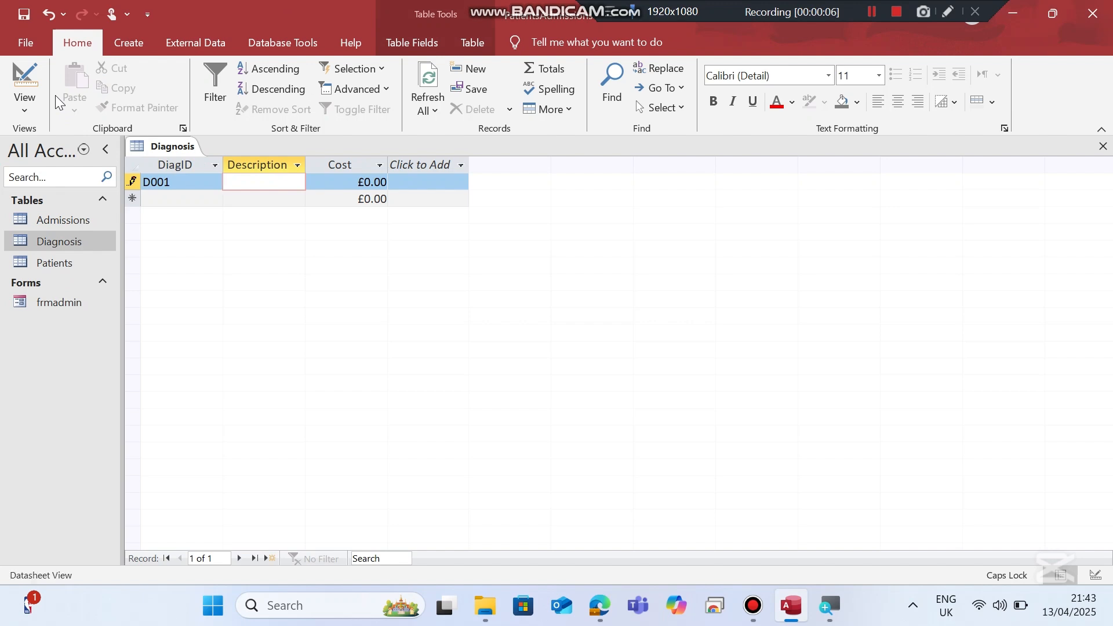
key("Caps_Lock")
type("Malaria")
key("Tab")
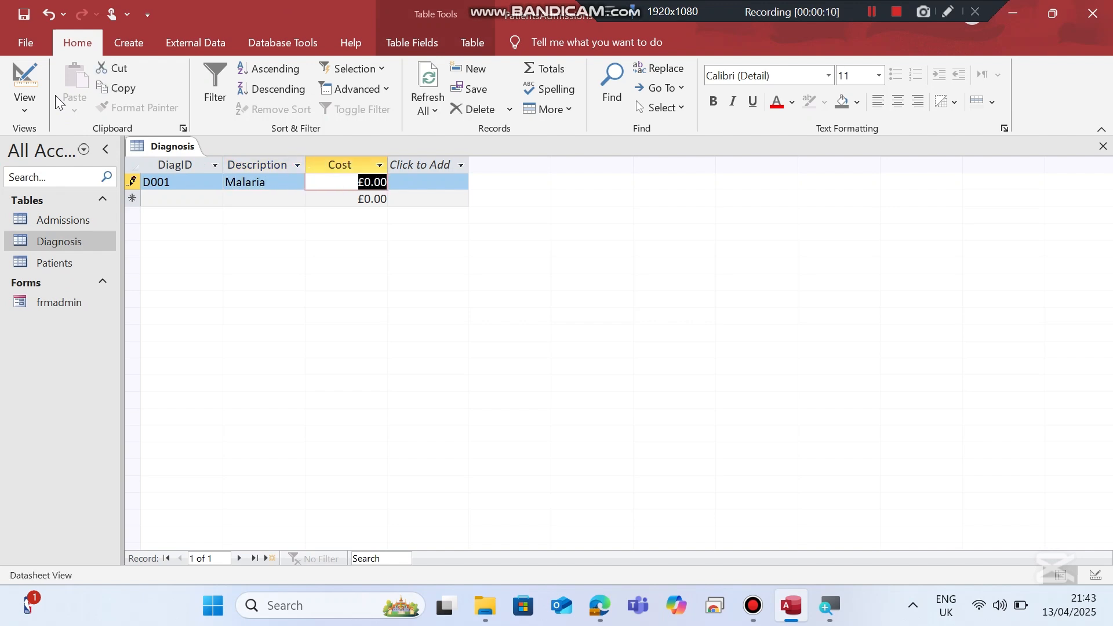
type("60")
key("Tab")
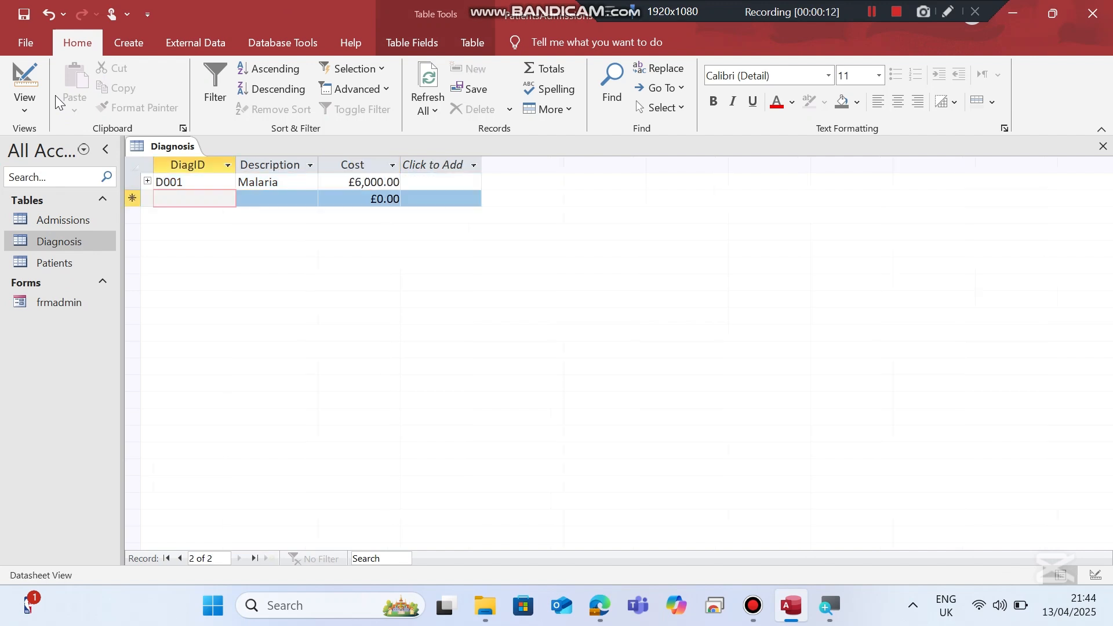
Enter the second Diagnosis record D002, Influenza, with a cost of 3500.
type("d00")
key("BackSpace")
key("BackSpace")
key("BackSpace")
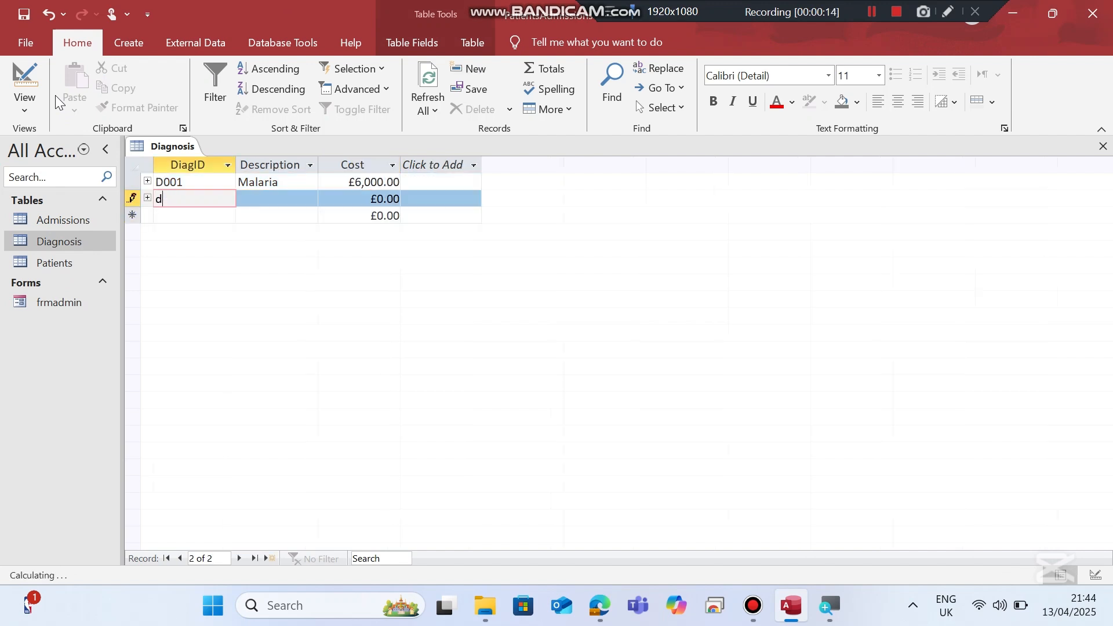
key("Caps_Lock")
type("D002")
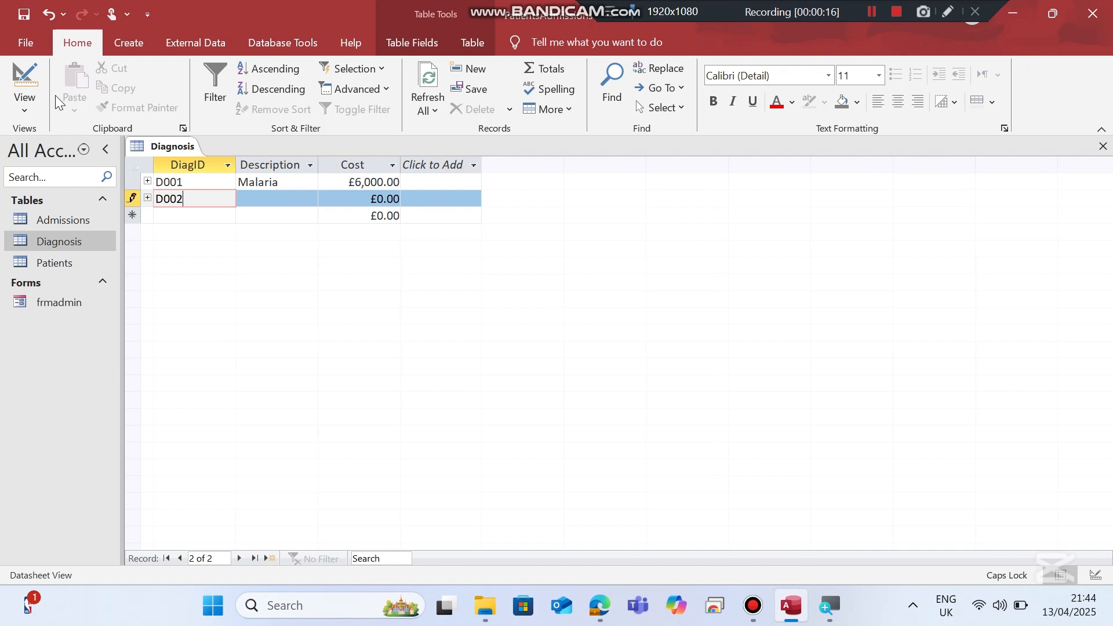
key("Tab")
key("Caps_Lock")
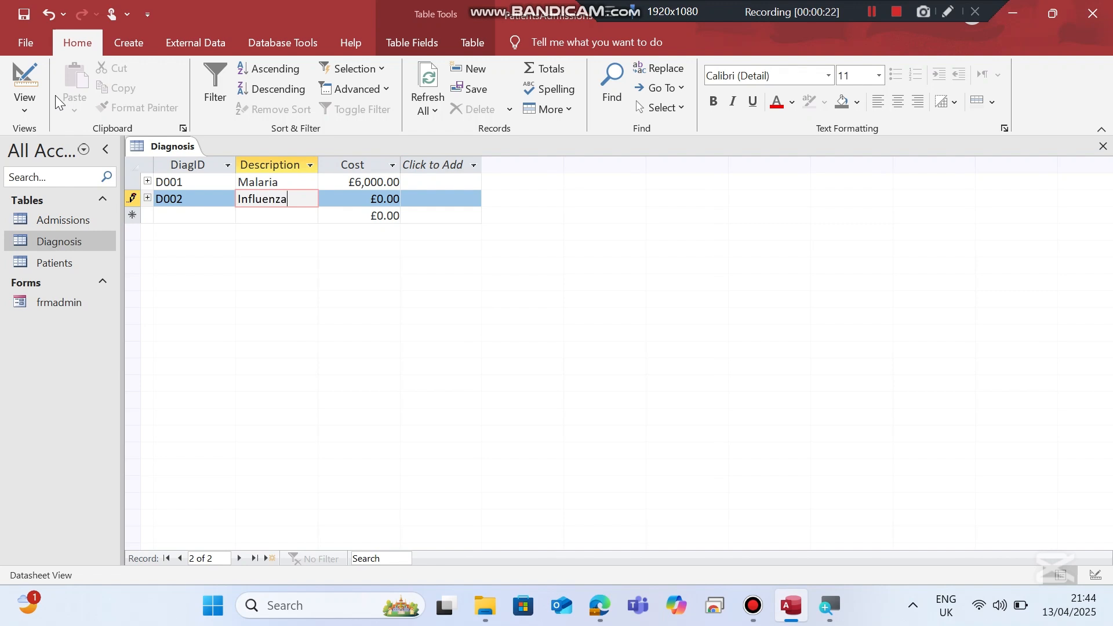
key("Tab")
type("35")
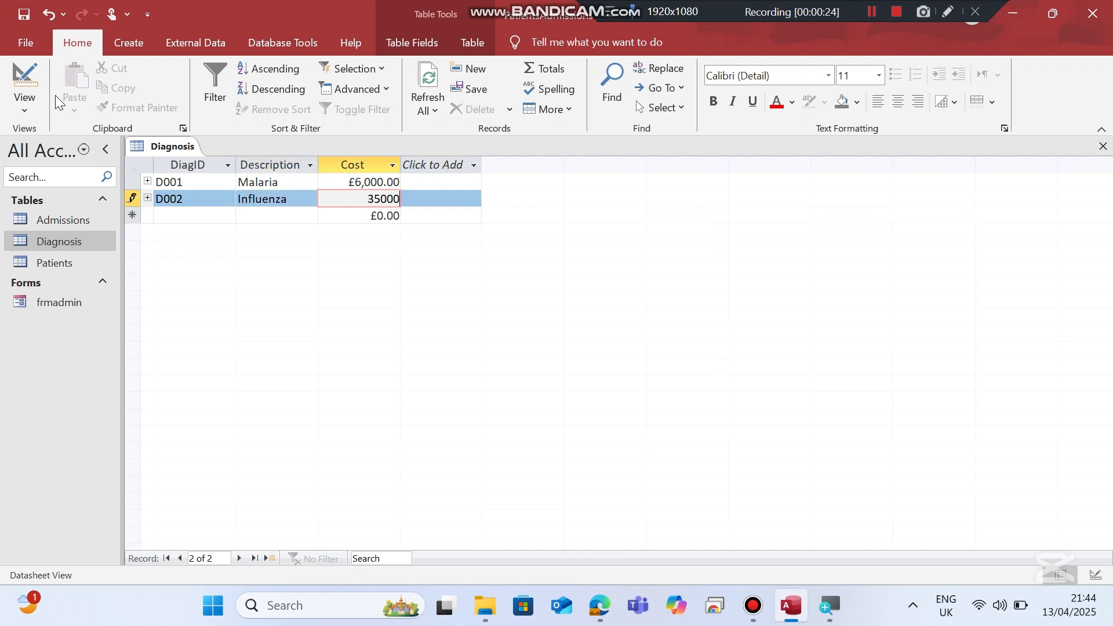
key("Tab")
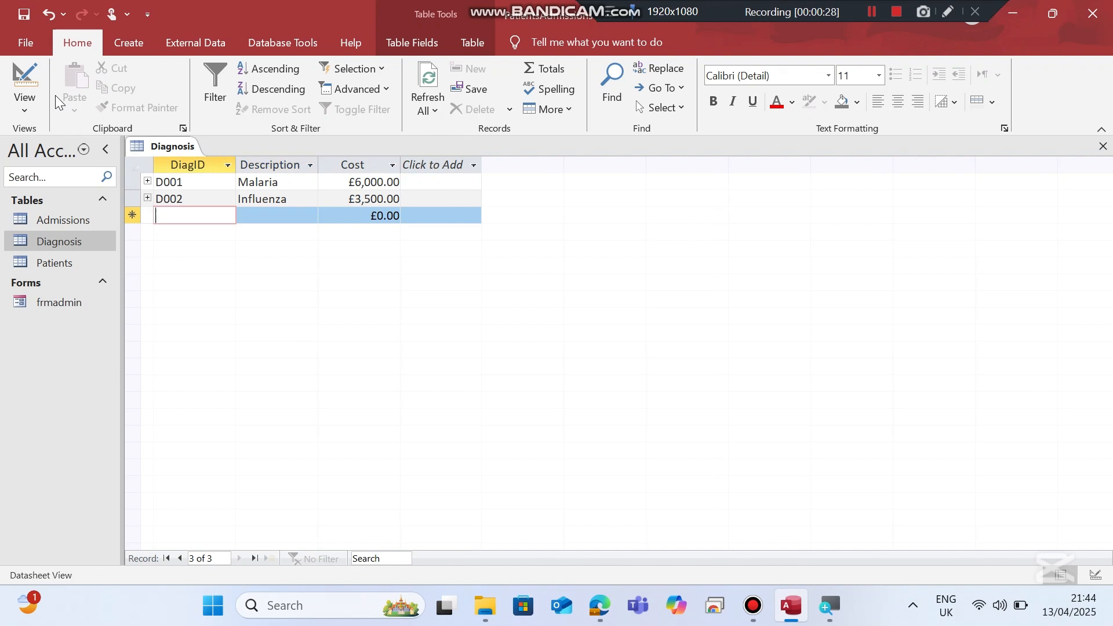
Switch to the Windows Control Panel and open the Region settings for date, time and number formats.
left_click(223, 612)
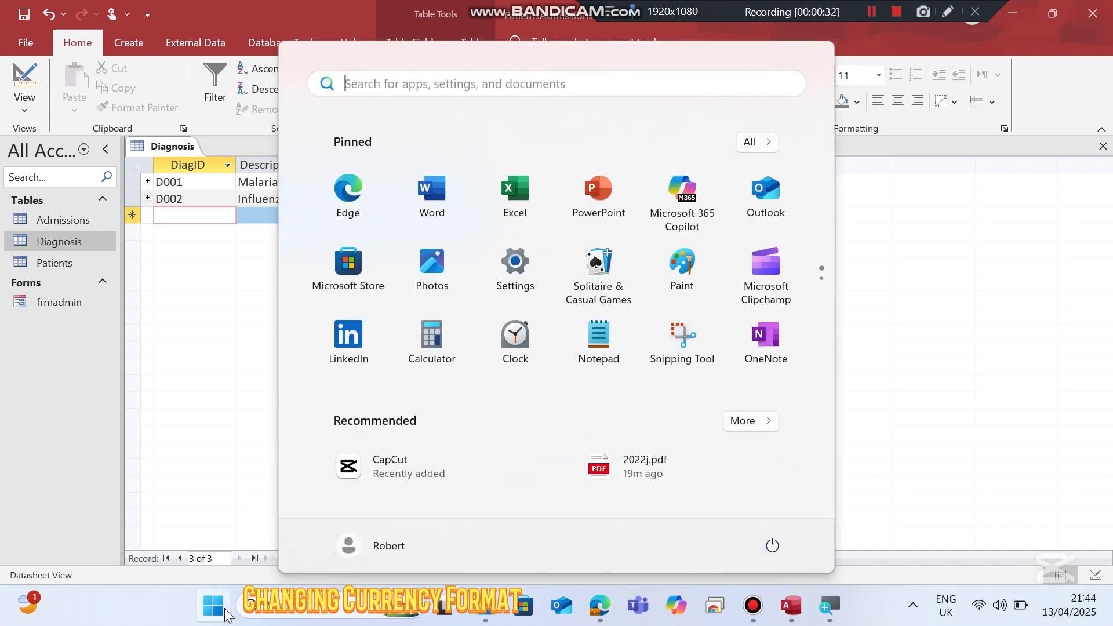
type("cont")
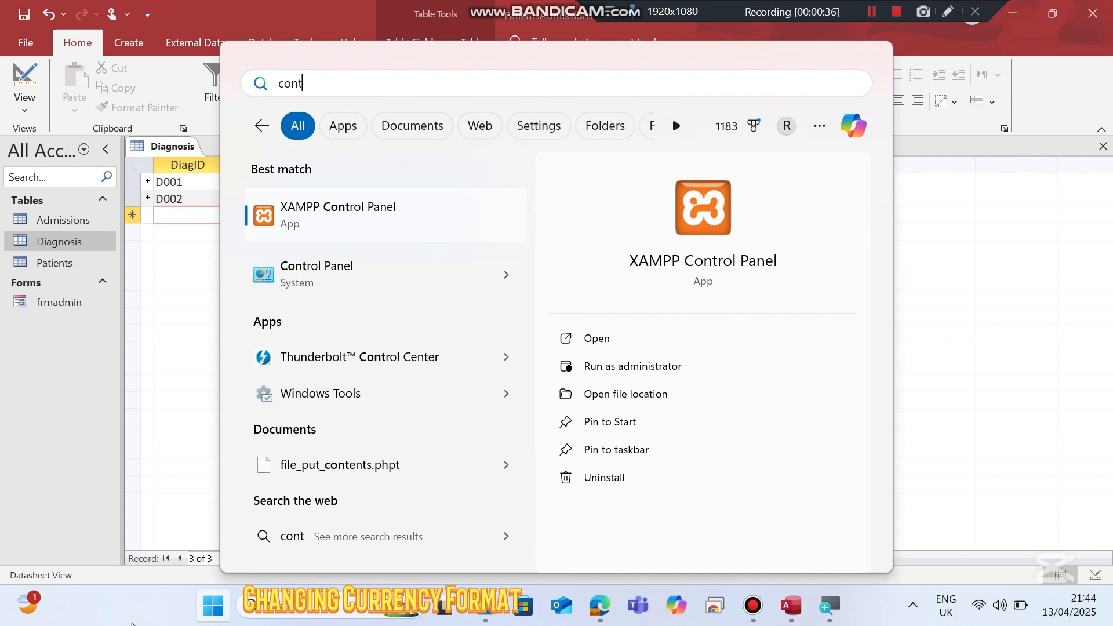
left_click(316, 277)
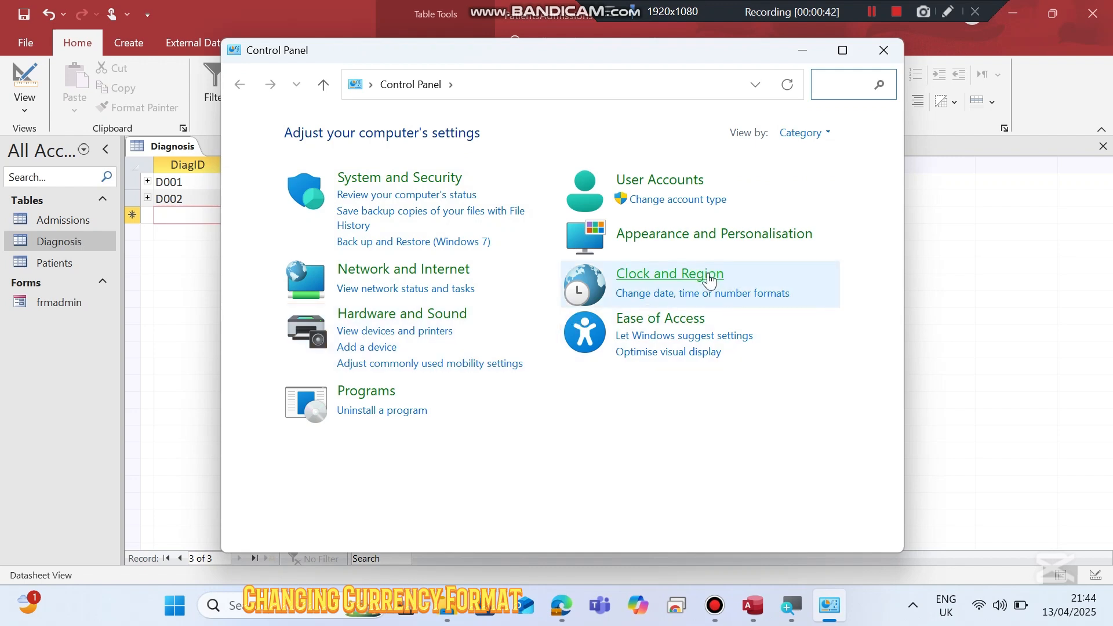
left_click(718, 295)
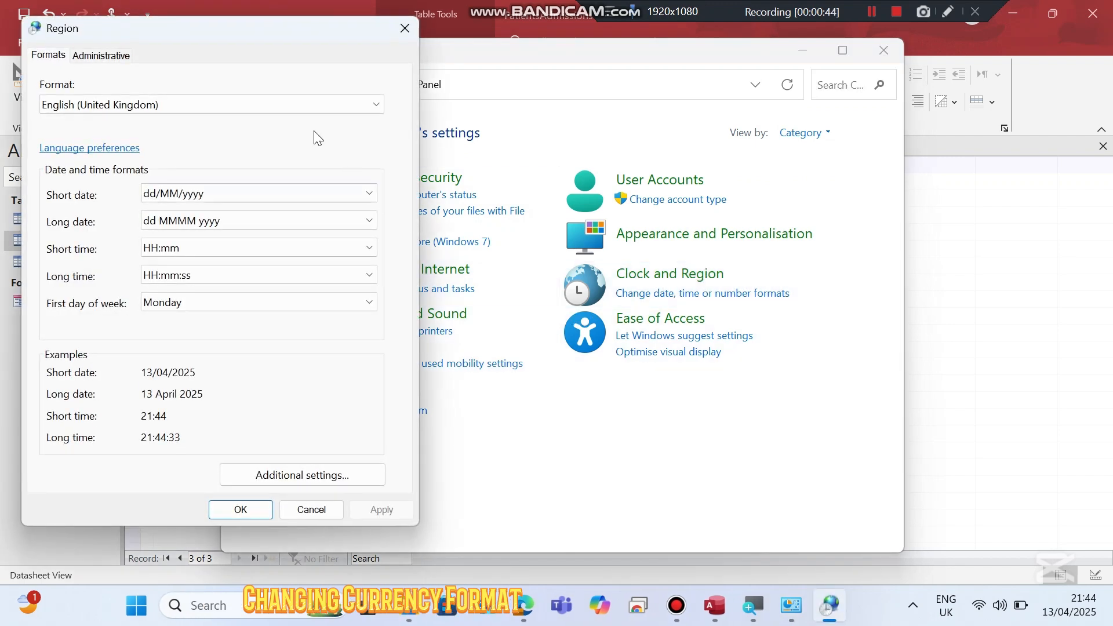
Open the additional regional format settings and set the currency symbol to Ksh.
left_click_drag(245, 29, 674, 75)
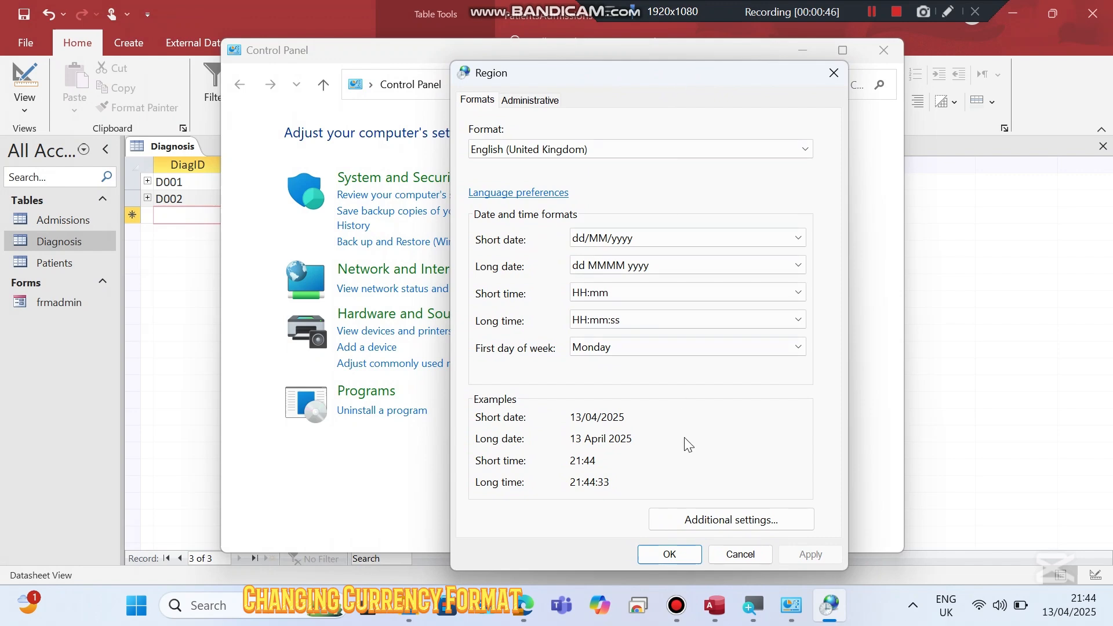
left_click(697, 522)
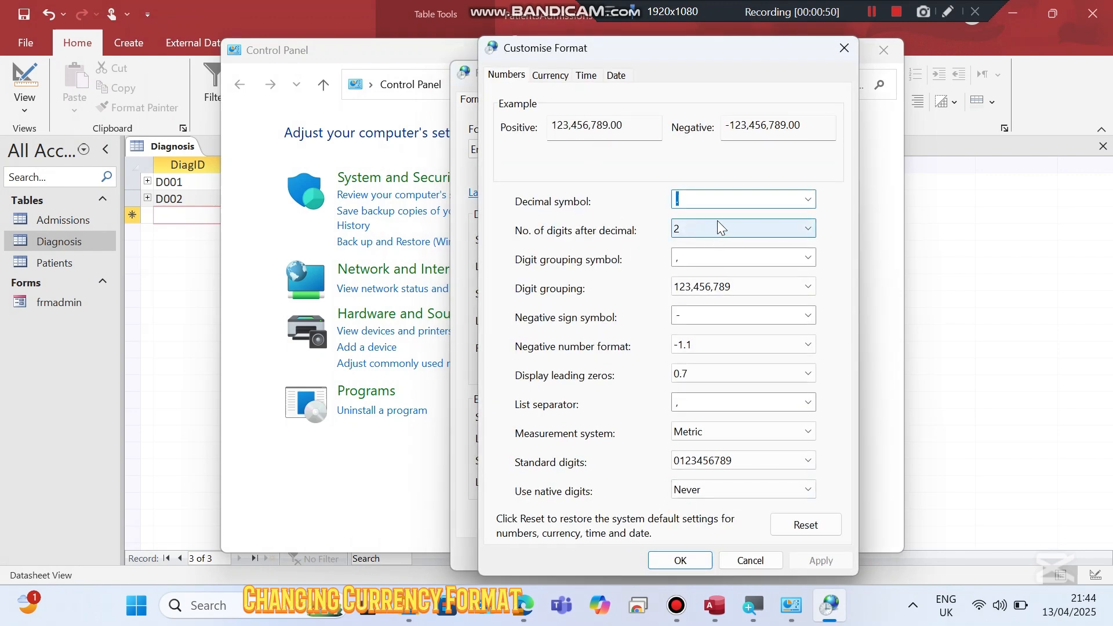
left_click(564, 82)
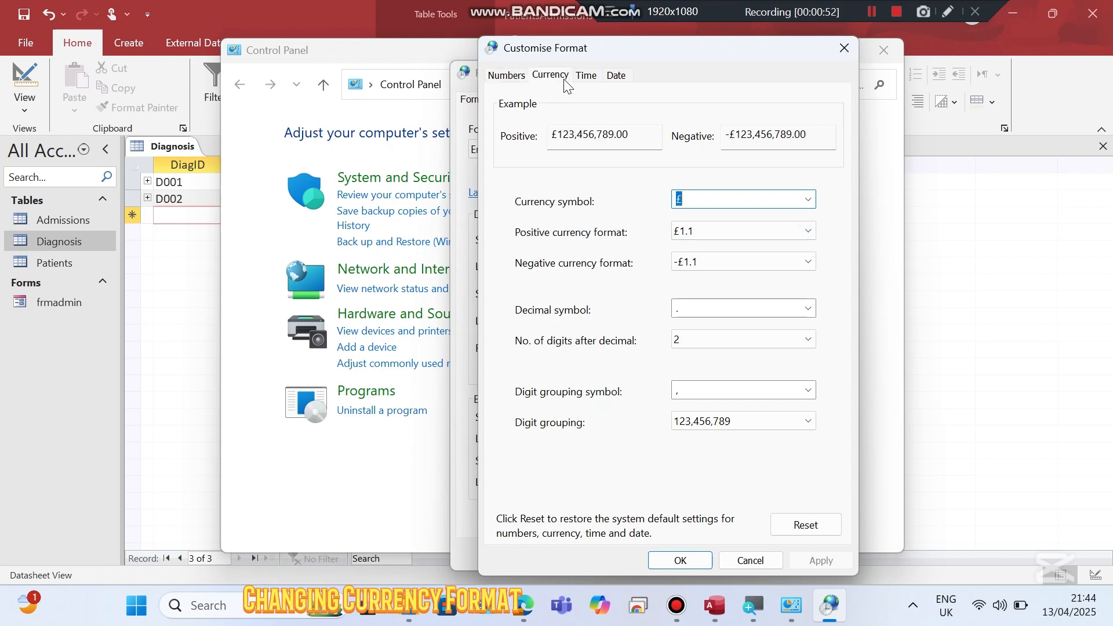
left_click(806, 199)
left_click(806, 200)
type("Ksh")
Look through the positive currency format choices, keep the Ksh symbol and confirm the customised format.
left_click(721, 226)
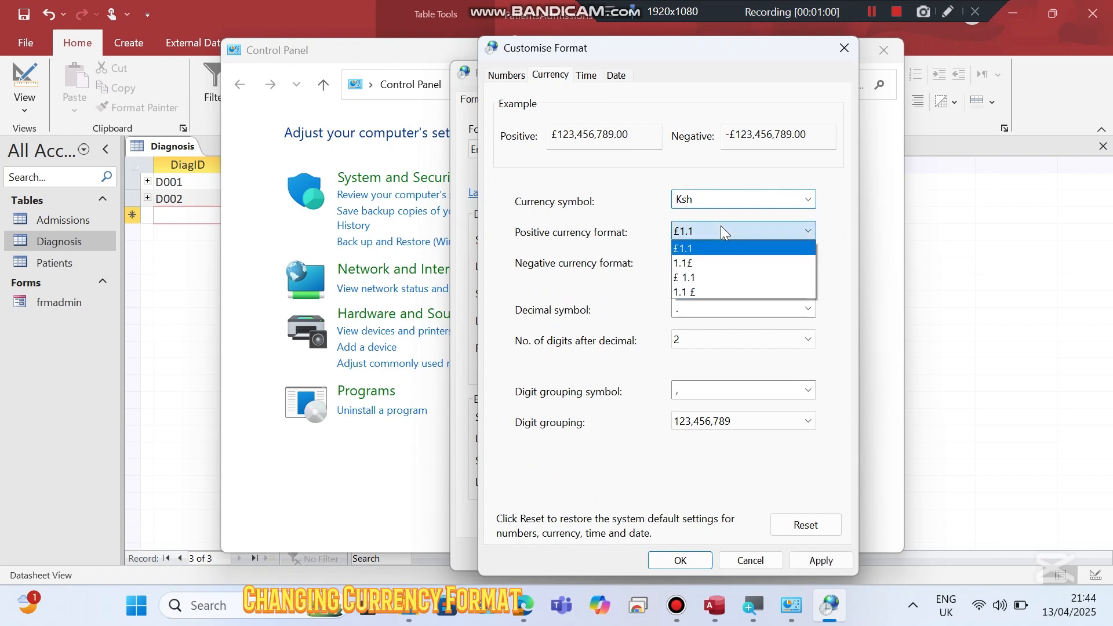
left_click(721, 225)
left_click(715, 204)
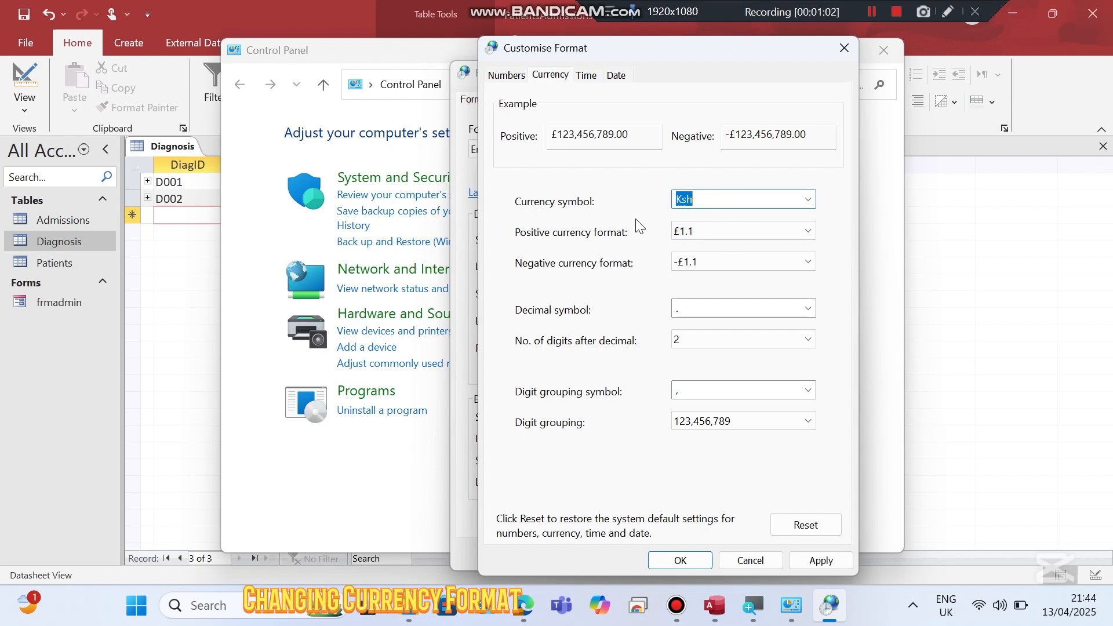
left_click(682, 235)
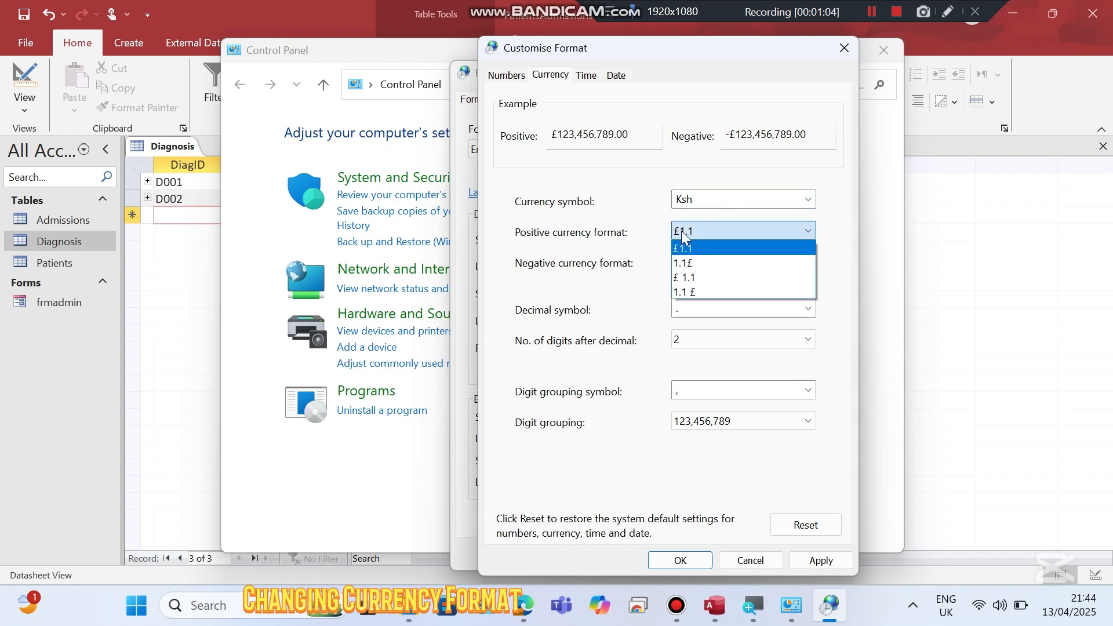
left_click(731, 200)
left_click(730, 196)
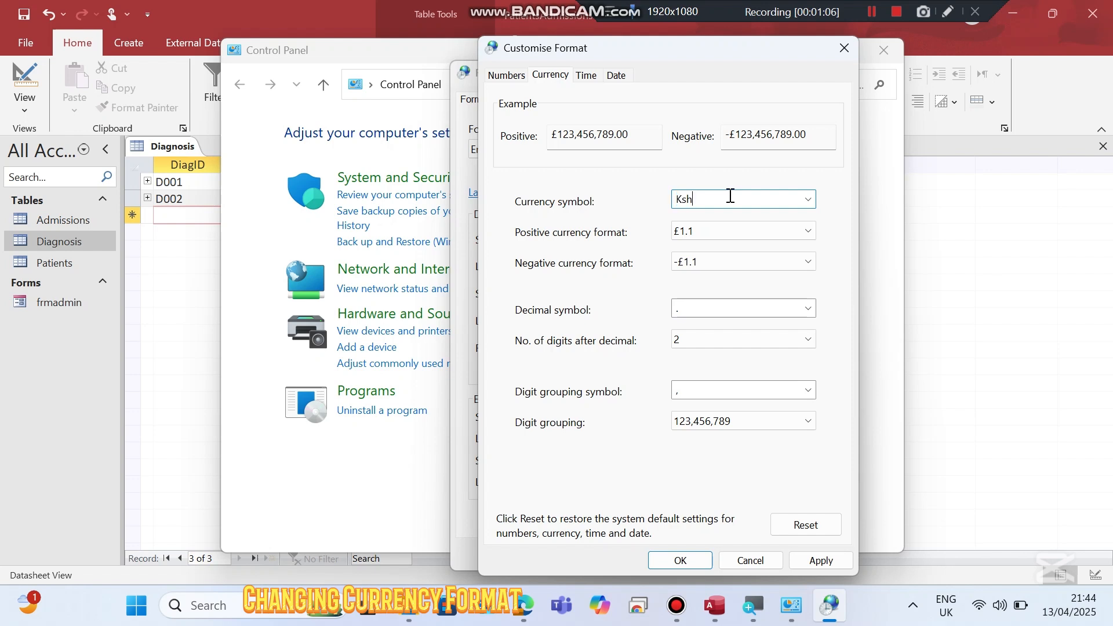
left_click(812, 197)
left_click(812, 197)
key("Return")
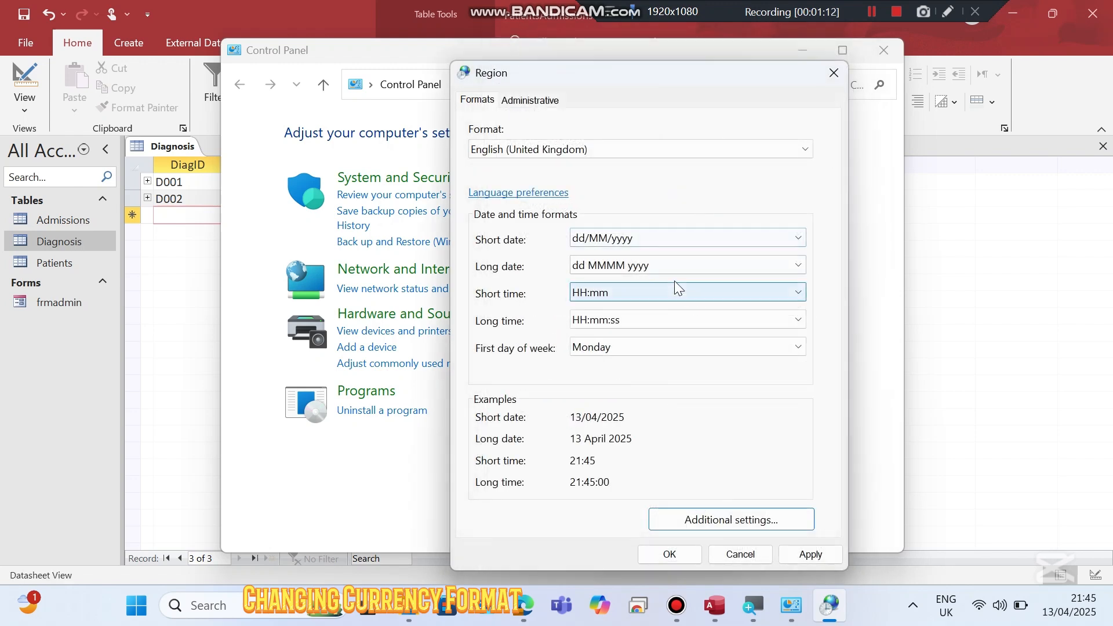
Recheck the customised currency format, apply the Region settings and close them.
left_click(713, 525)
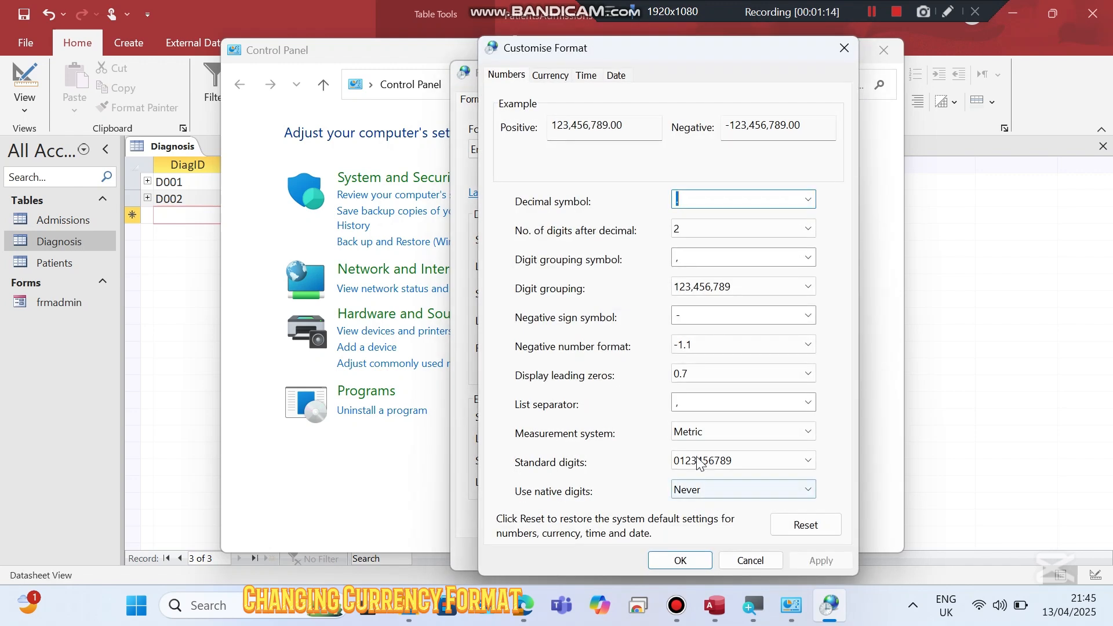
left_click(551, 77)
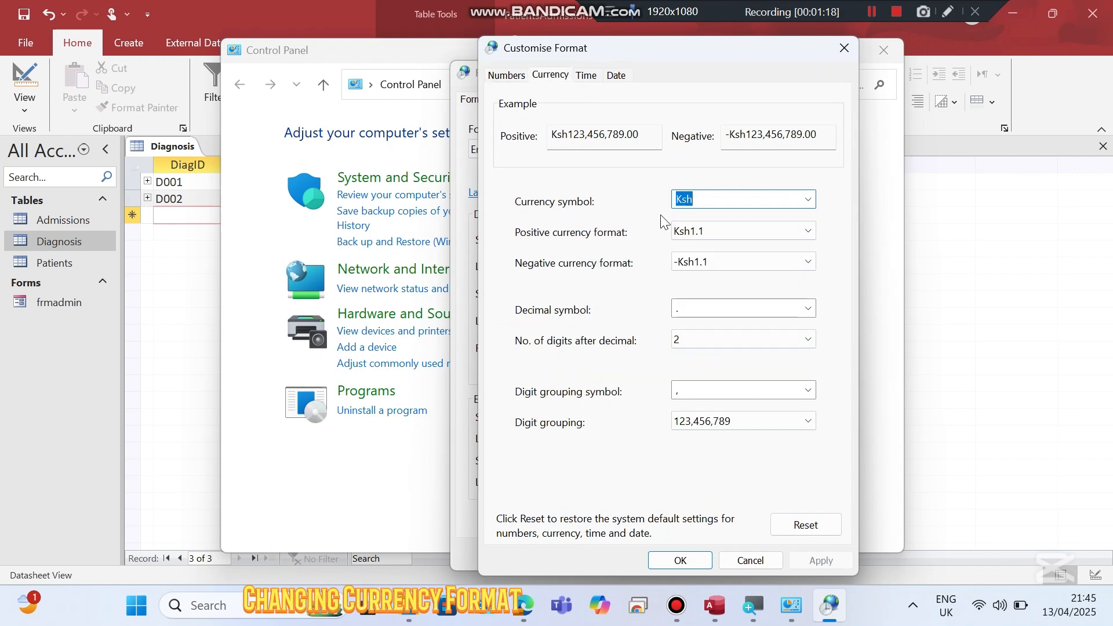
left_click(682, 561)
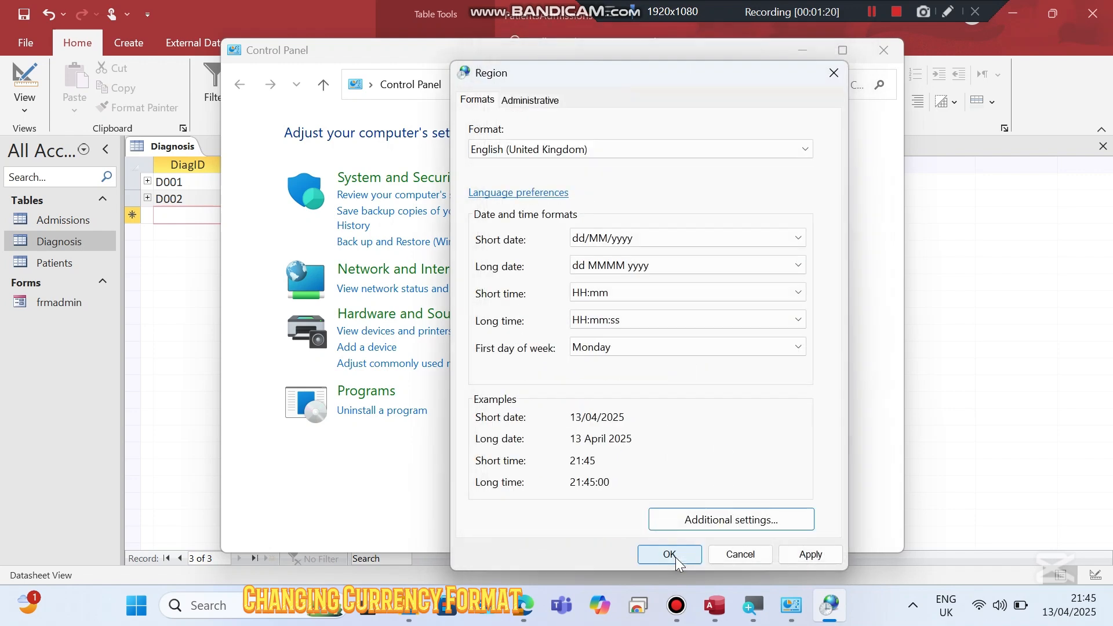
left_click(810, 554)
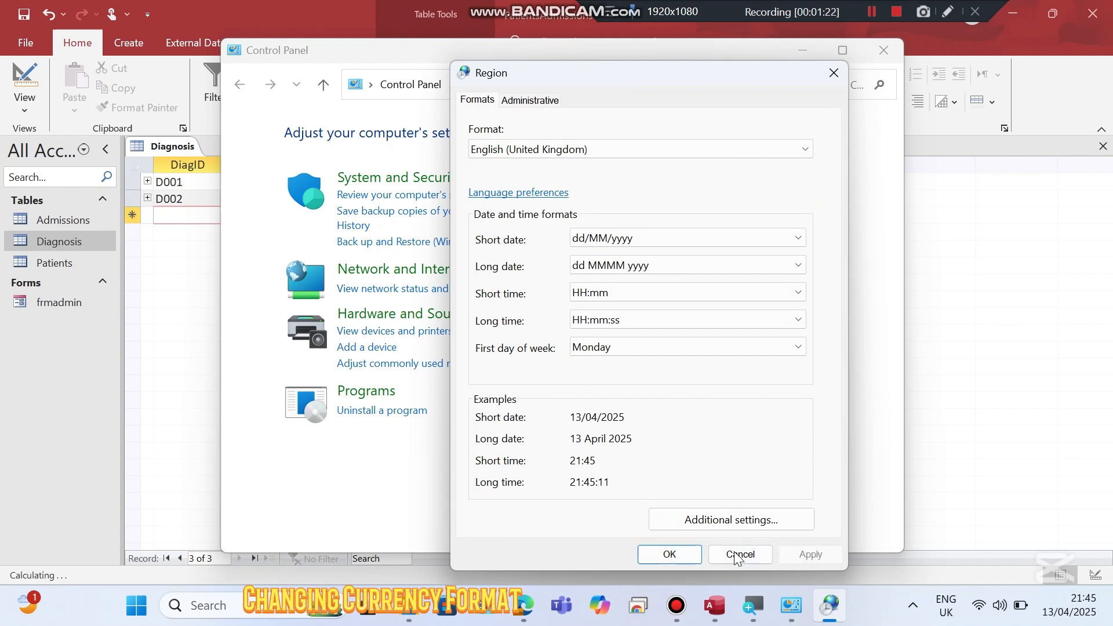
left_click(670, 553)
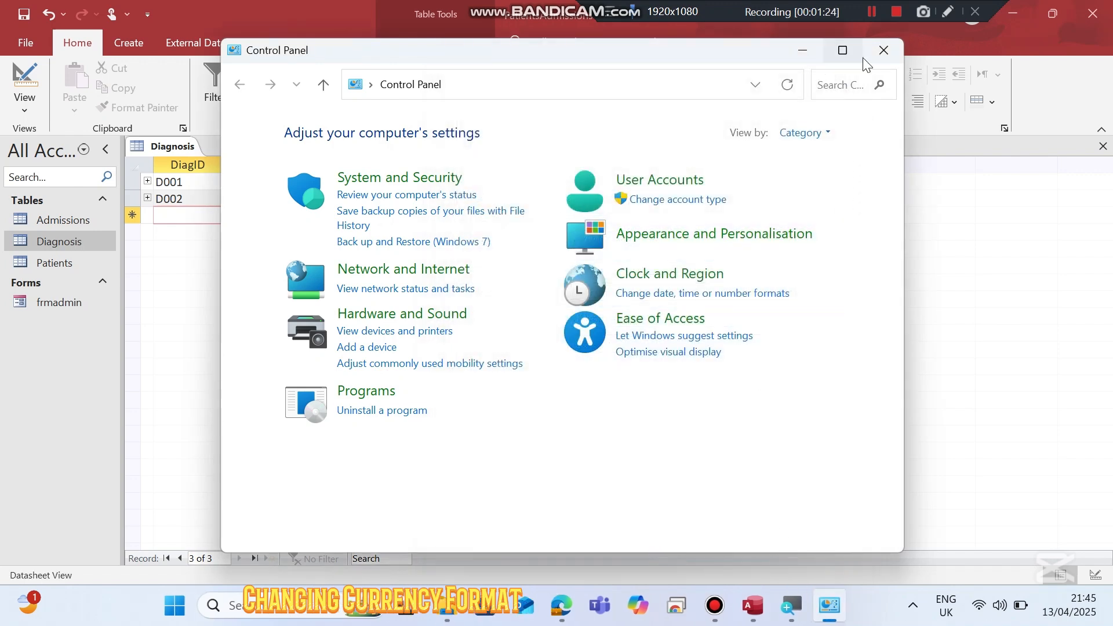
Close Control Panel and Access, reopen PatientsAdmissions.accdb from the KNECEXAM folder and enable its content.
left_click(883, 50)
left_click(1093, 13)
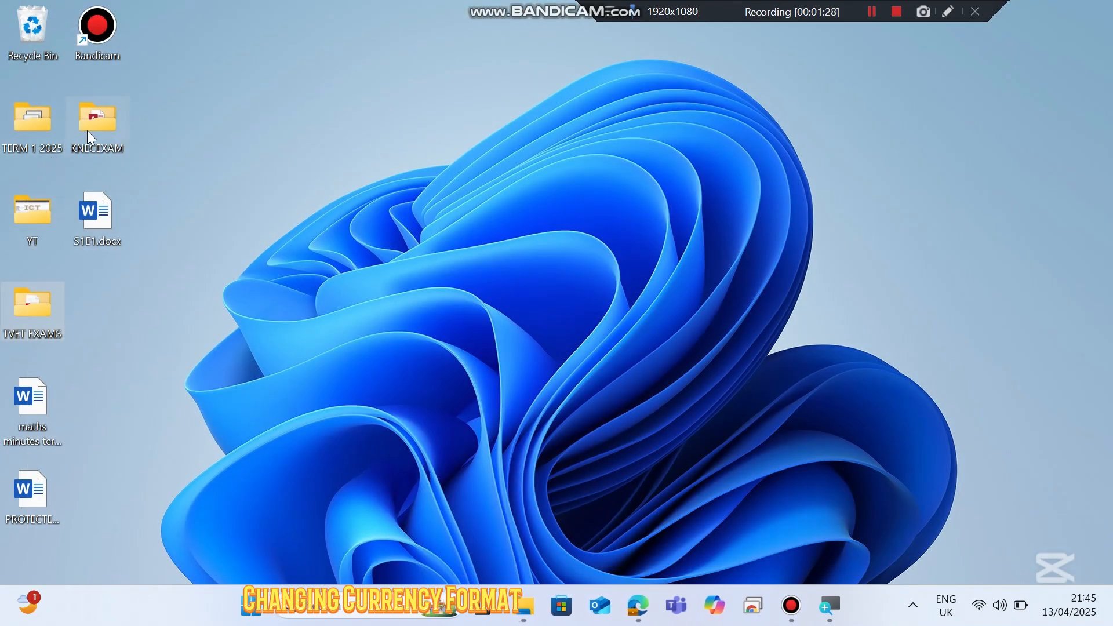
double_click(87, 131)
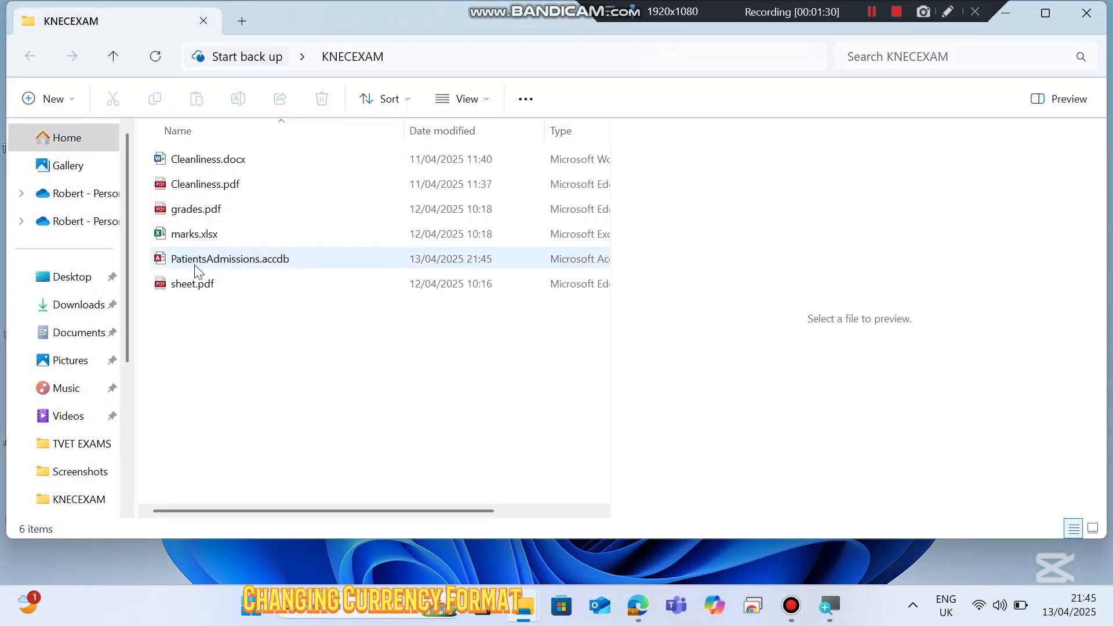
double_click(199, 261)
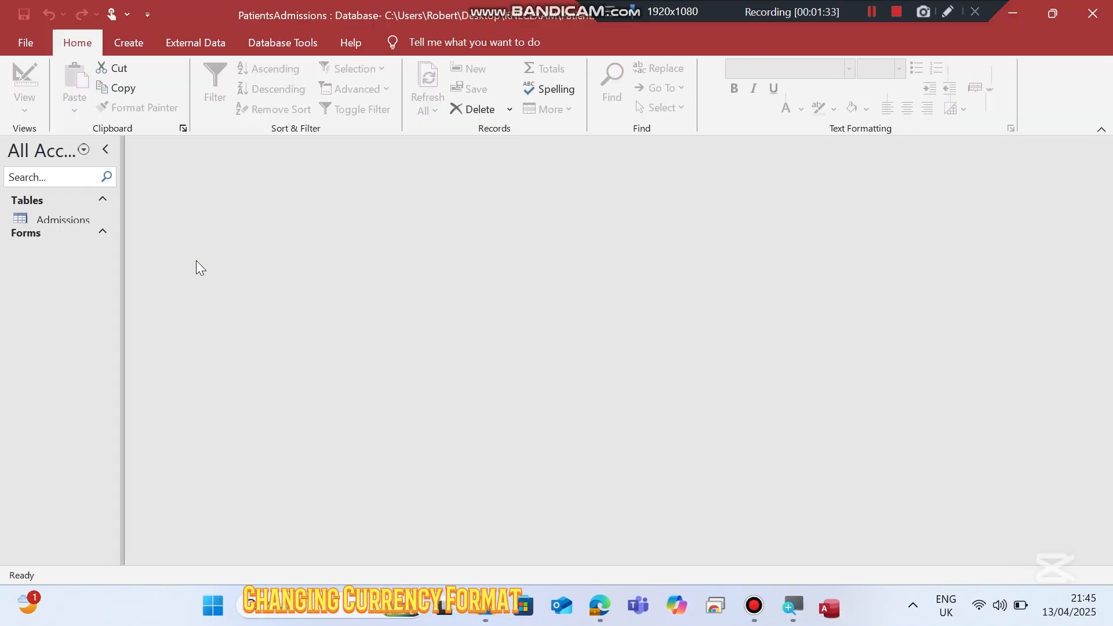
left_click(62, 266)
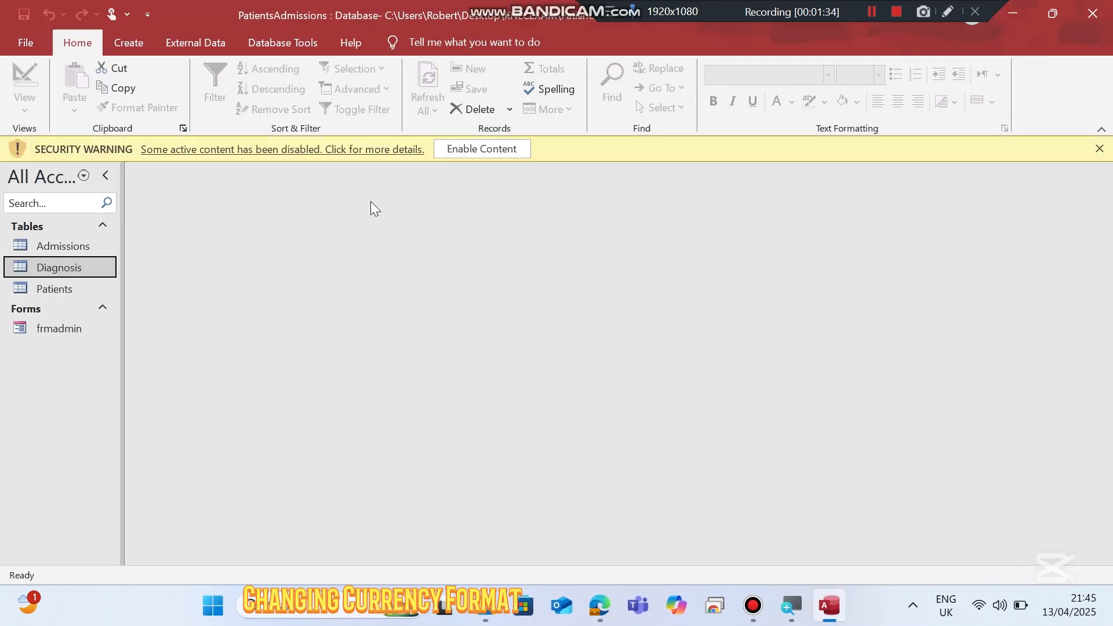
left_click(488, 155)
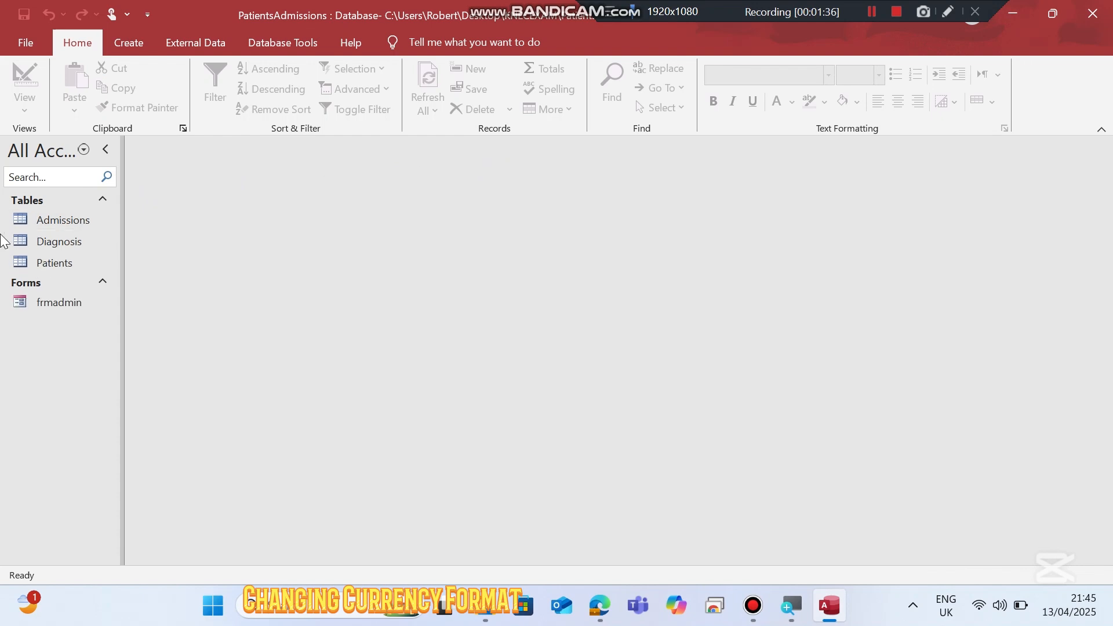
Set the format of the Diagnosis table's Cost field to Currency in Design View and return to the datasheet.
double_click(65, 241)
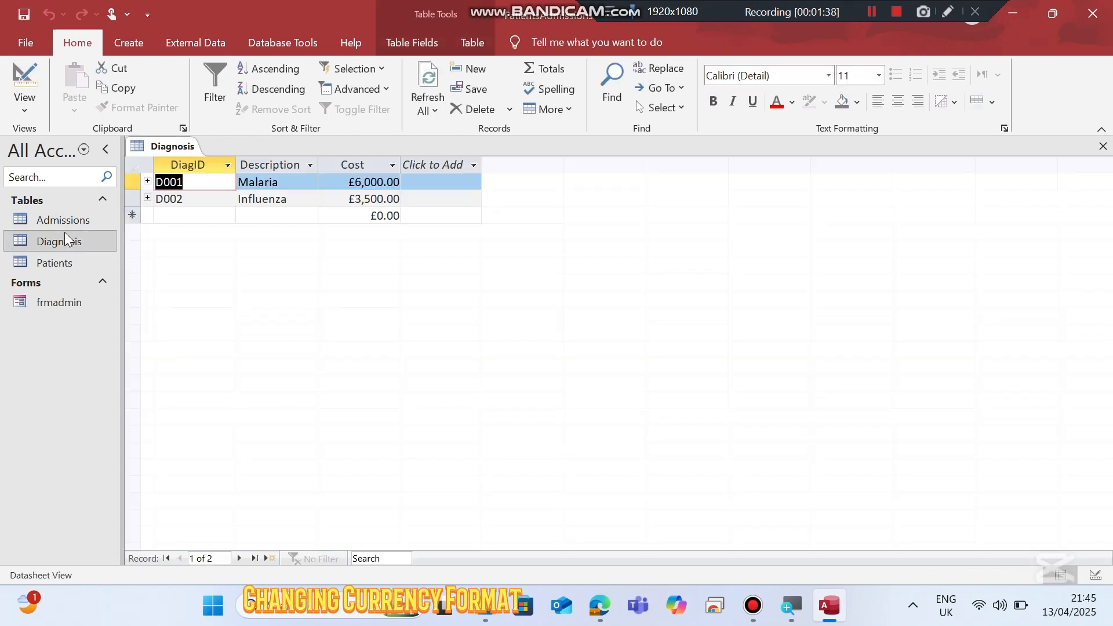
left_click(33, 96)
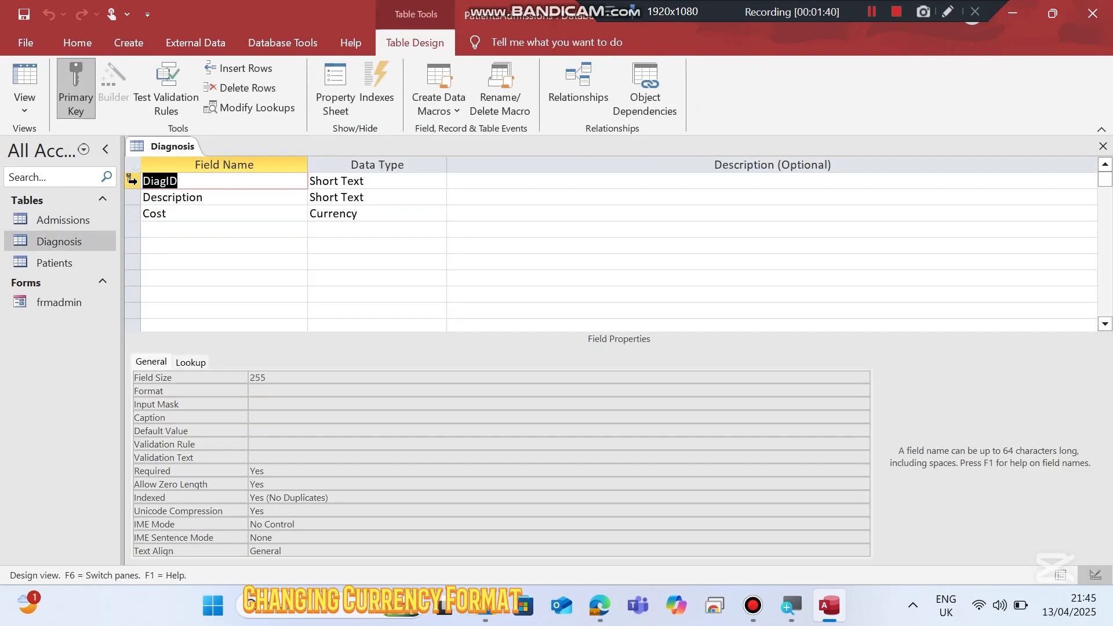
left_click(18, 68)
left_click(22, 72)
left_click(317, 214)
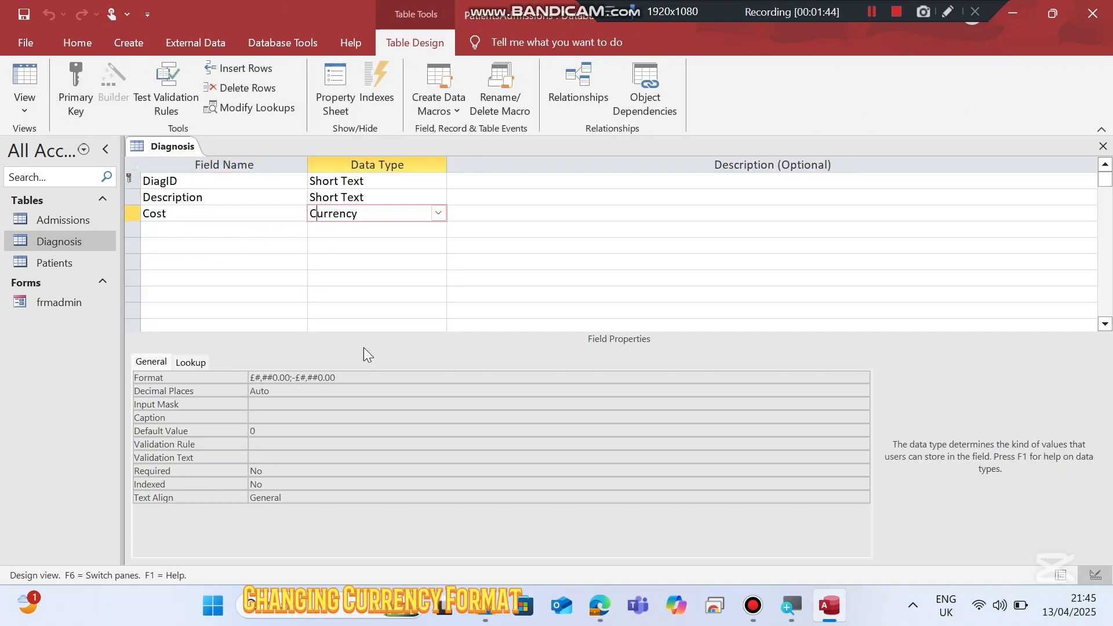
left_click(373, 376)
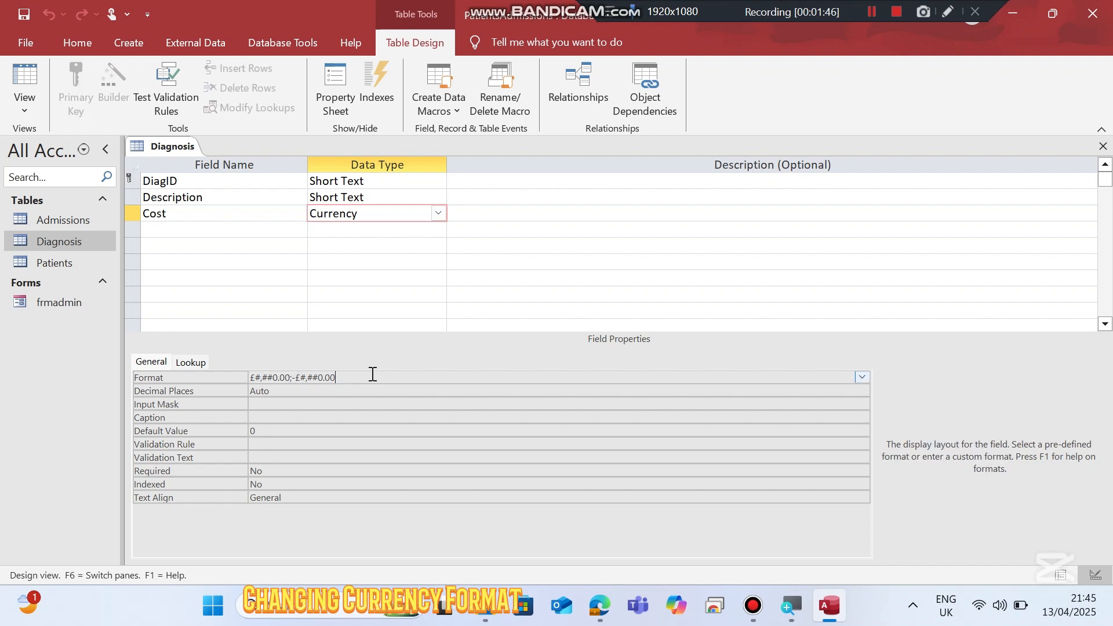
left_click(862, 378)
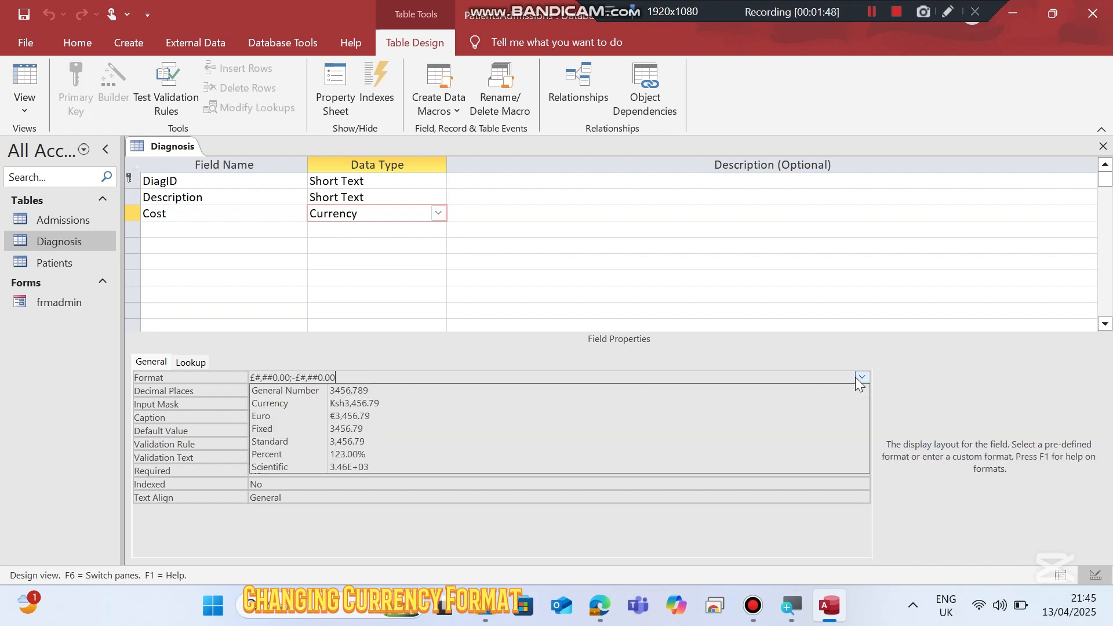
left_click(493, 404)
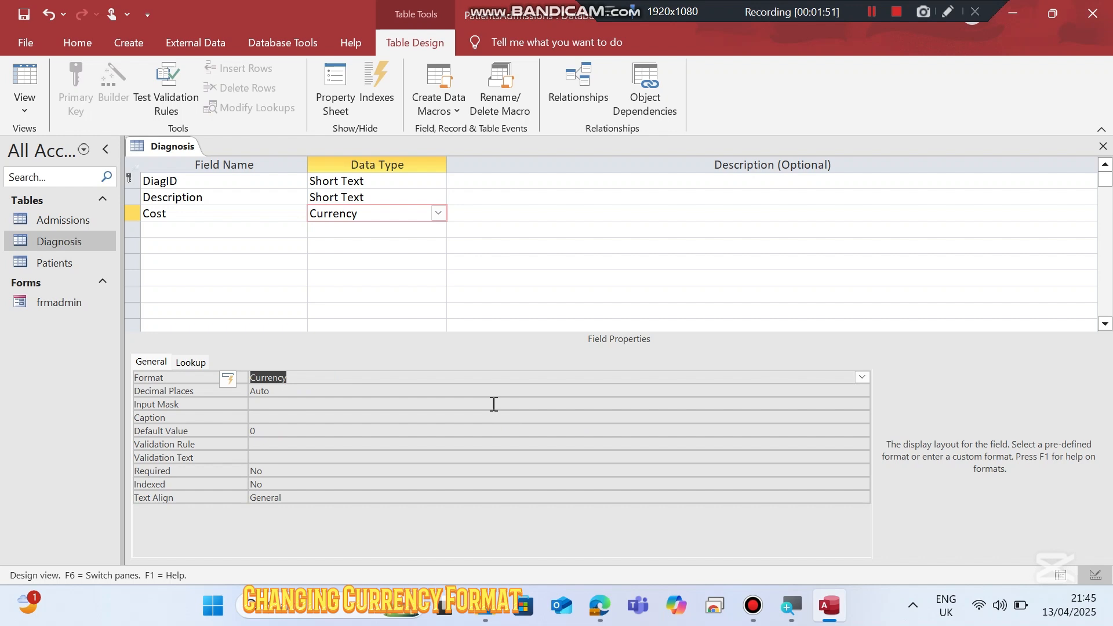
left_click(18, 77)
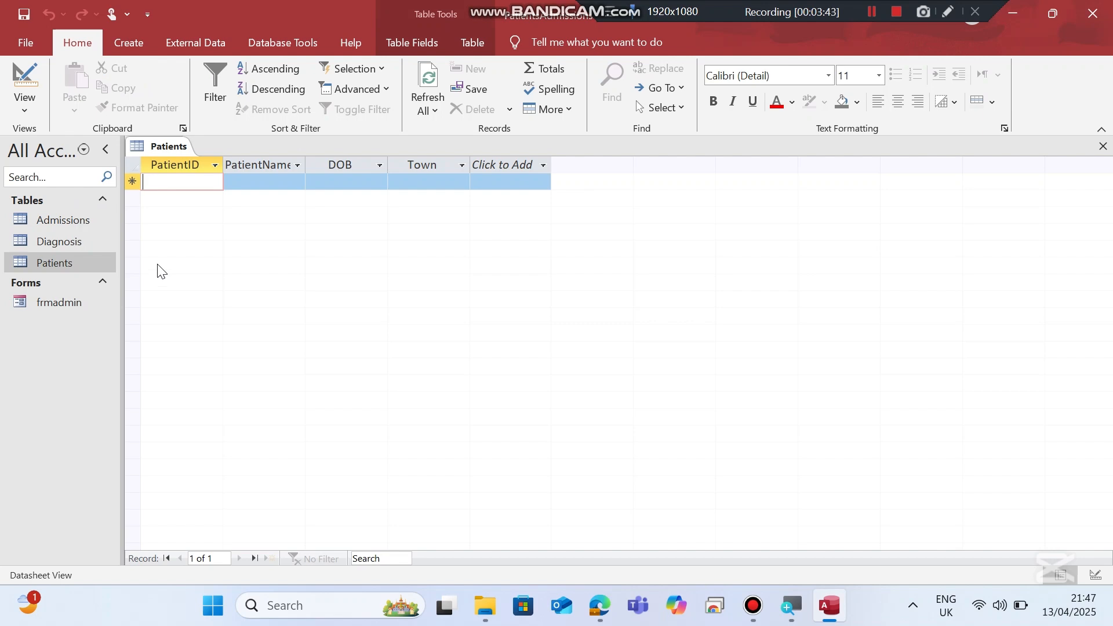
Enter the first Patients record with the patient's ID, name, date of birth and the town Nairobi.
type("AB3021")
key("Tab")
type("Janet")
key("Tab")
type("09/")
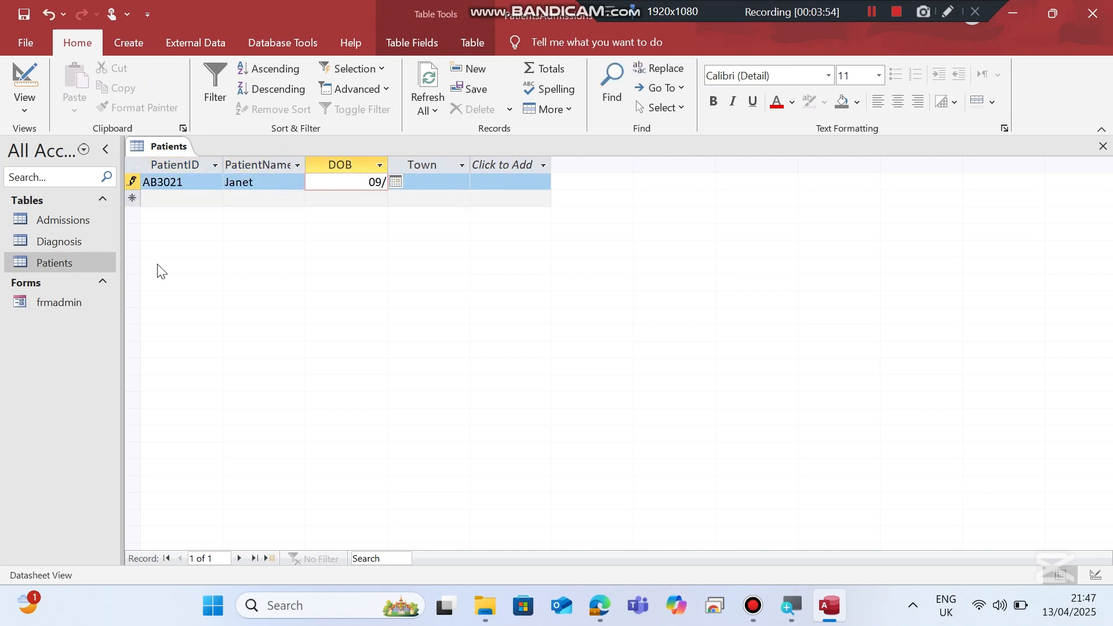
type("07/2007")
key("Tab")
type("Niirob")
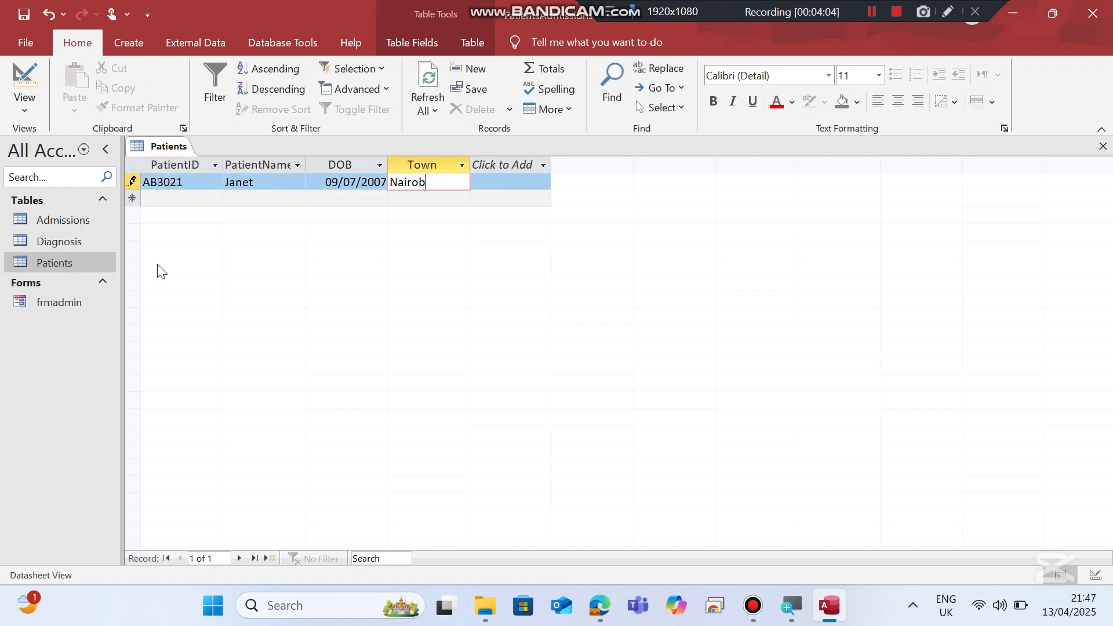
type("i")
key("Tab")
Enter the second Patients record with the patient's ID, name, date of birth and the town Nakuru.
type("AB3022")
key("Tab")
type("Parto")
key("Tab")
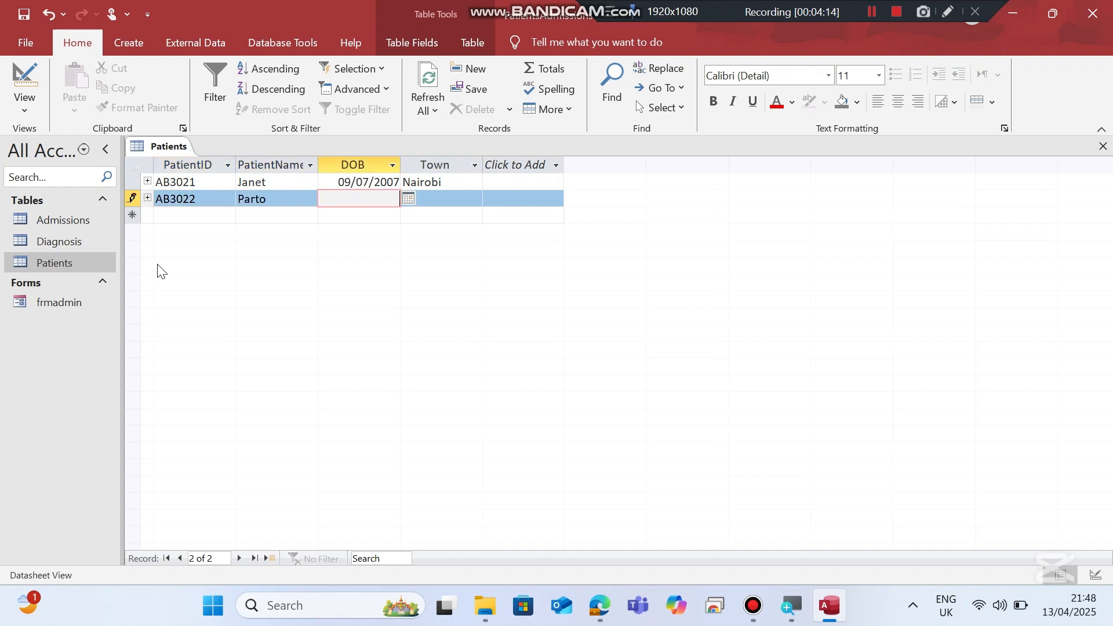
type("06/22/1989")
key("Tab")
type("Nakuri")
key("Tab")
key("shift+Tab")
type("N")
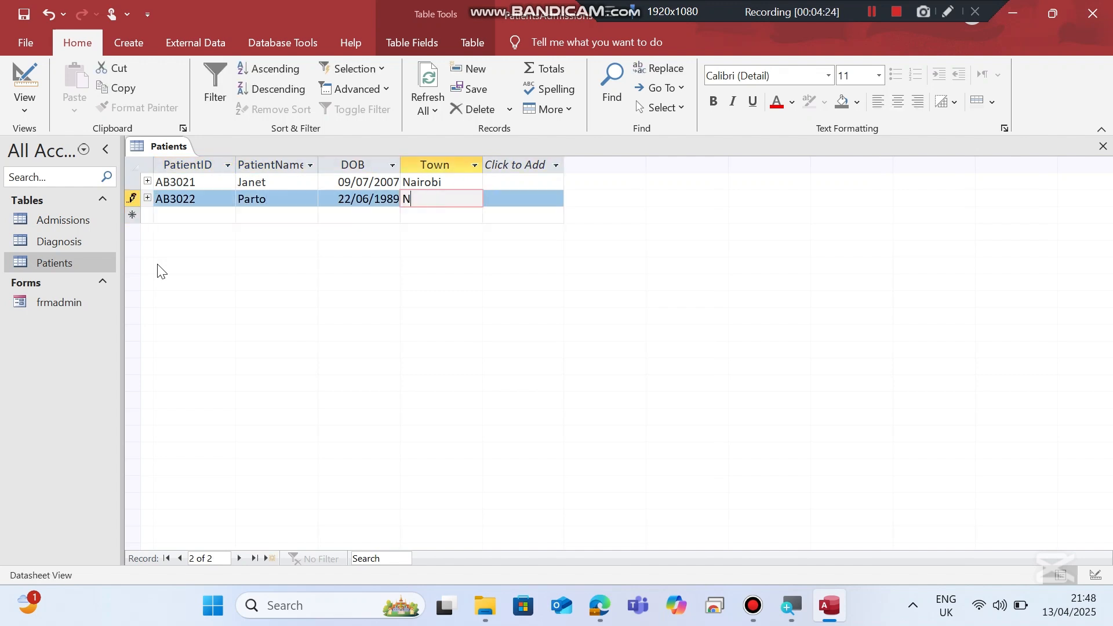
type("akuru")
key("Tab")
Enter the third Patients record with the patient's ID, name, date of birth and the town Eldoret.
type("AB30")
type("ancy")
key("Tab")
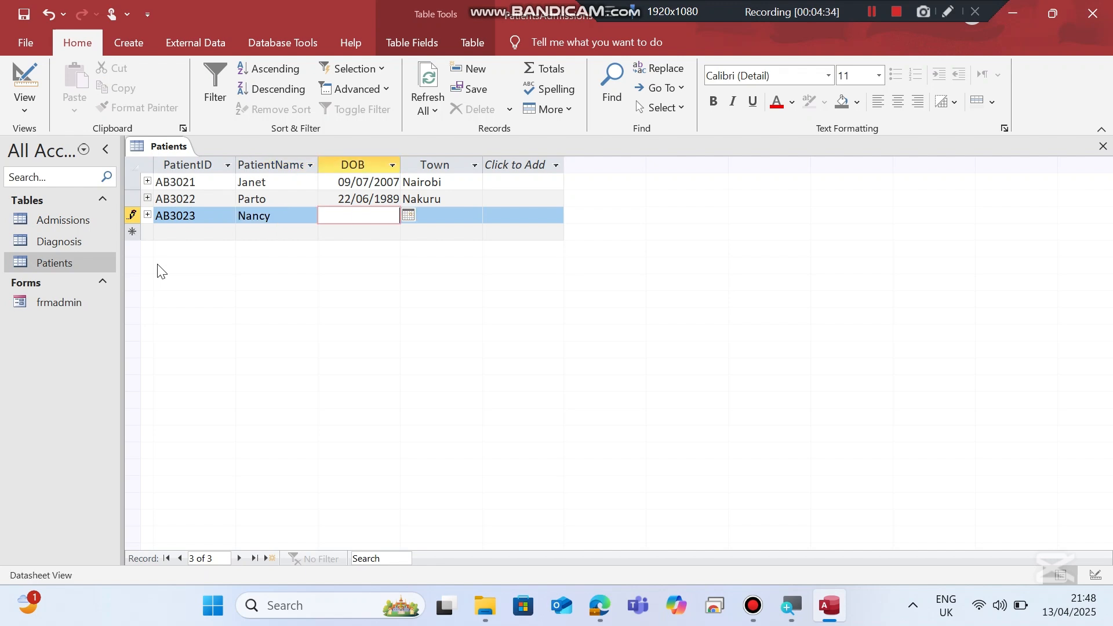
type("05/10/1963")
key("Tab")
type("Eldoret")
key("Tab")
Enter the fourth Patients record with the patient's ID, name, date of birth and the town Nairobi.
type("AB3024")
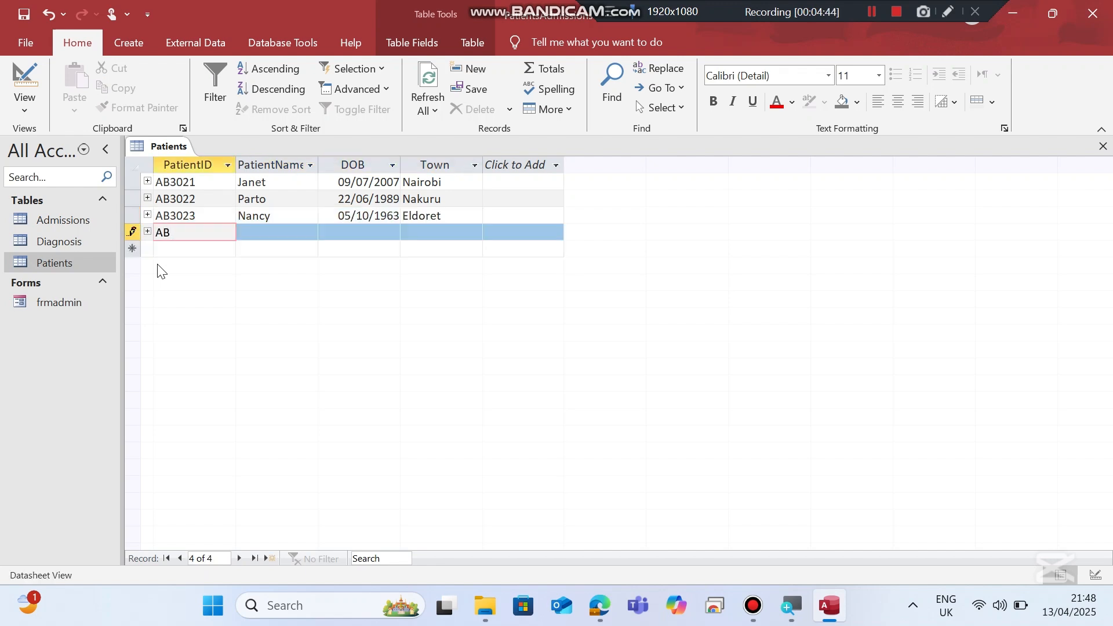
key("Tab")
type("Mary")
key("Tab")
type("029/03/1985")
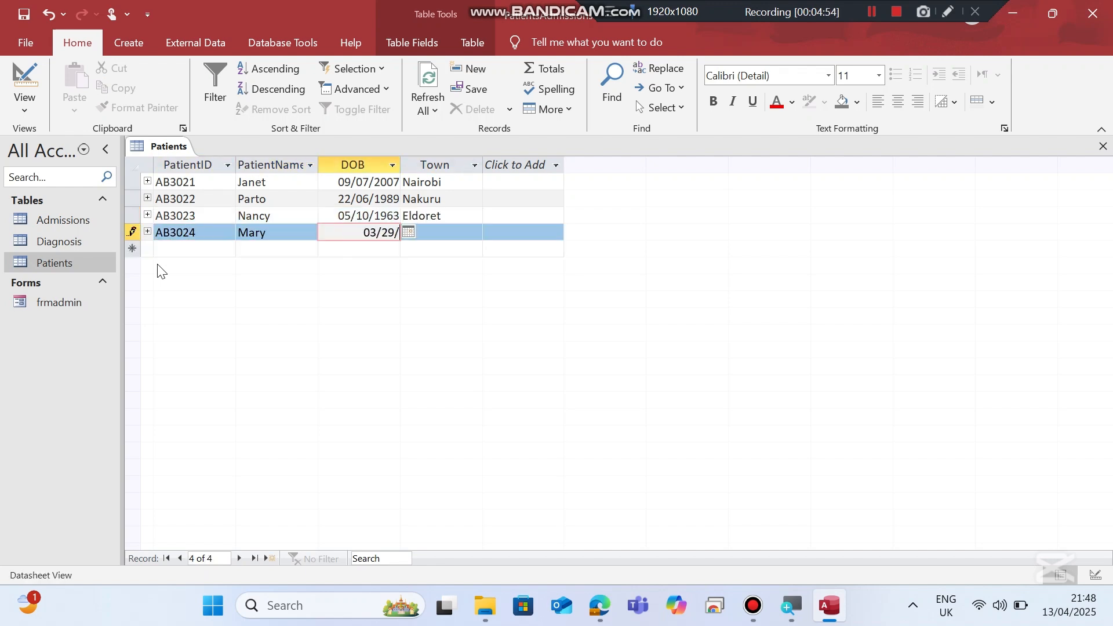
key("Tab")
type("Narobi")
key("Left")
key("Left")
key("Left")
key("Left")
type("i")
key("Tab")
Enter the fifth Patients record with the patient's ID, name, date of birth and the town Nyeri.
type("AB3025")
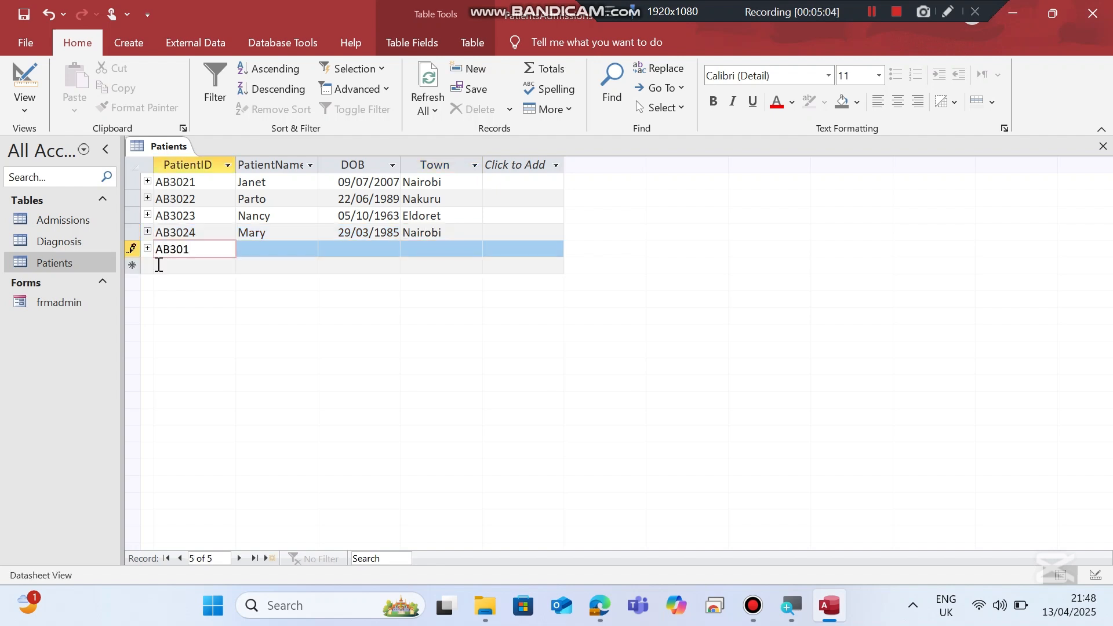
key("Tab")
type("Christine")
key("Tab")
type("22/04/2020")
key("Tab")
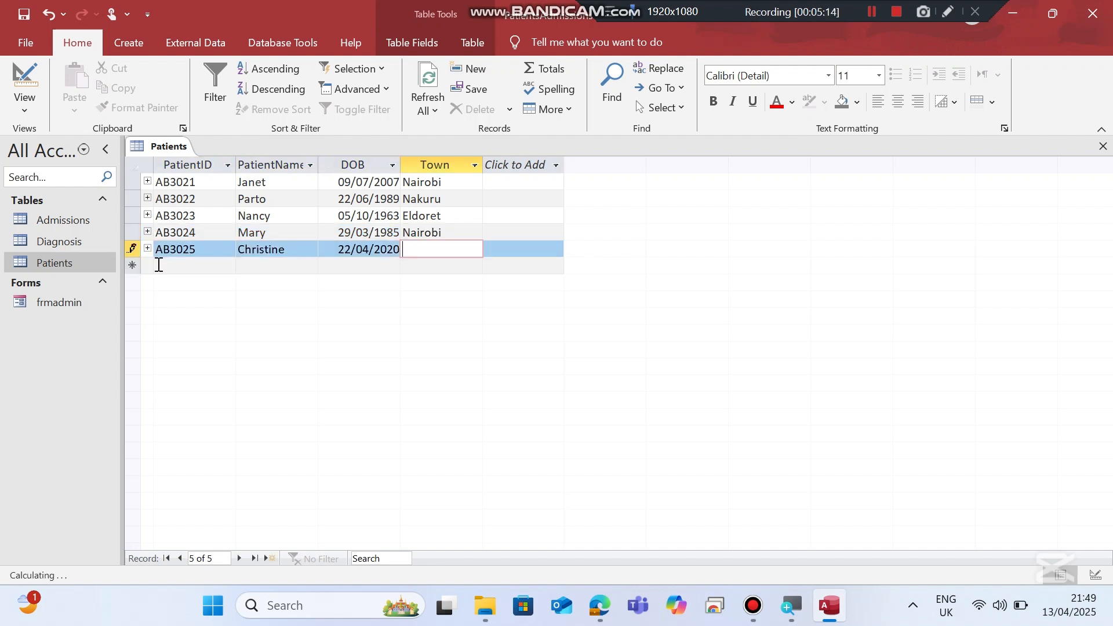
type("Nyeri")
key("Tab")
Enter the sixth Patients record with the patient's ID, name, date of birth and the town Kericho.
type("AB3026")
key("Tab")
type("Henry")
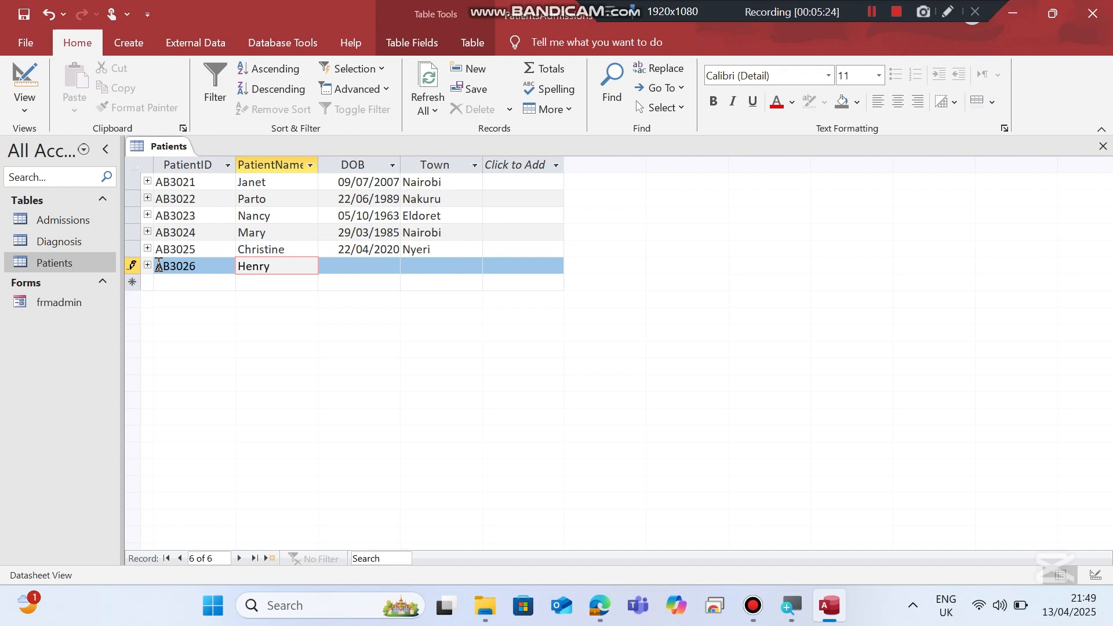
key("Tab")
type("01/01/2000")
key("Tab")
type("Kericho")
key("Tab")
Enter the seventh Patients record with the patient's ID, name, date of birth and the town Mombasa.
type("AB302")
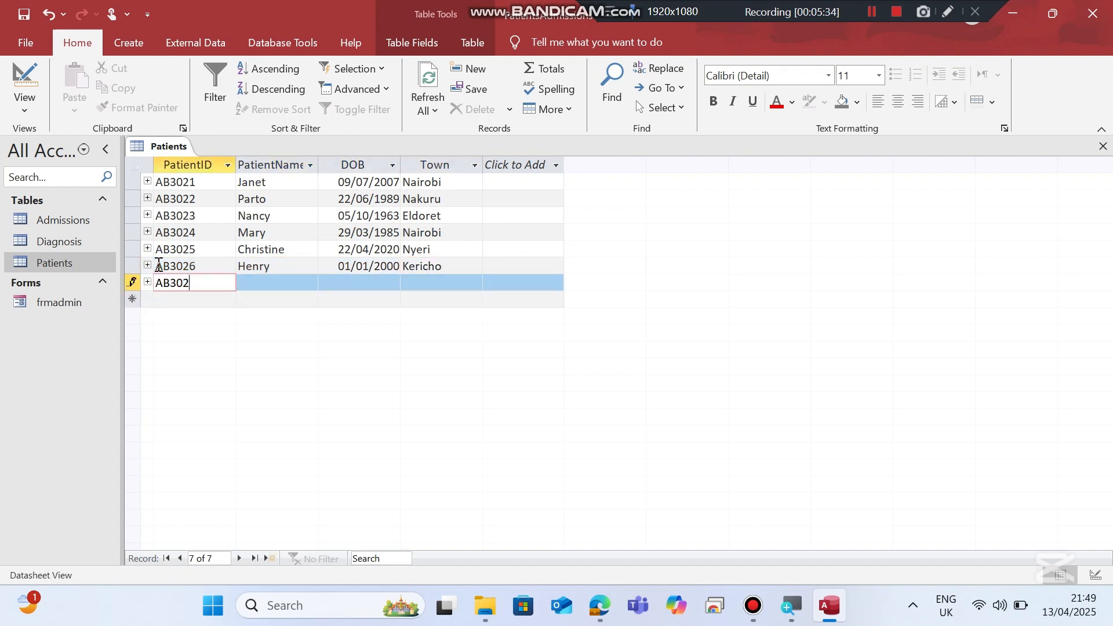
type("7")
key("Tab")
type("Francis")
key("Tab")
type("17/05/2009")
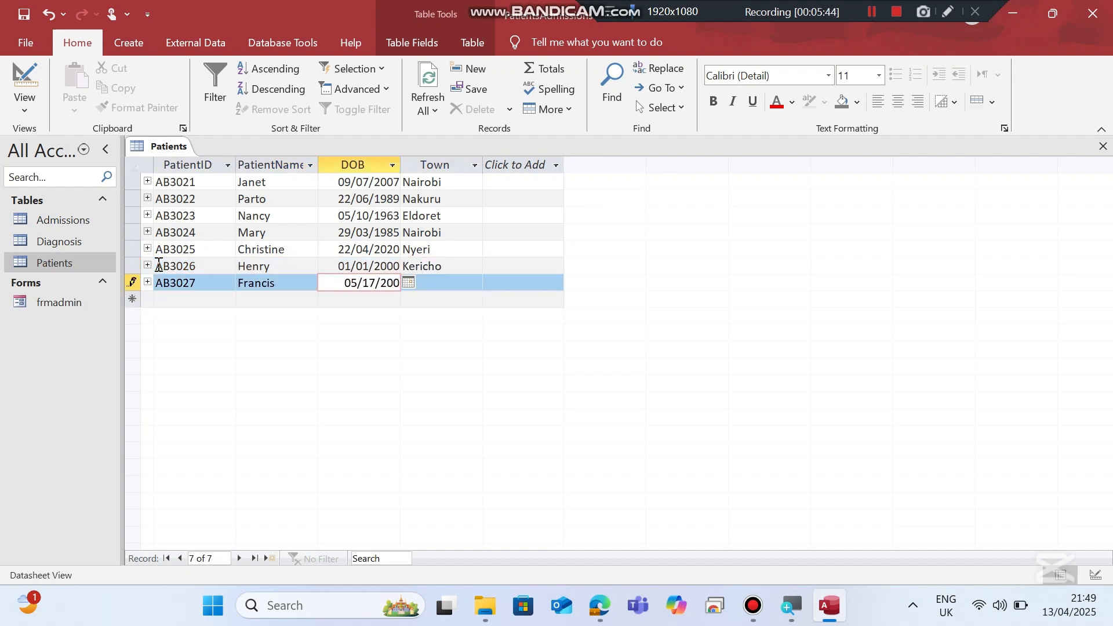
key("Tab")
type("Mombasa")
key("Tab")
Enter the eighth Patients record's ID, name and date of birth, and save and close the Patients table.
type("AB3028")
key("Tab")
type("Kevo")
key("Tab")
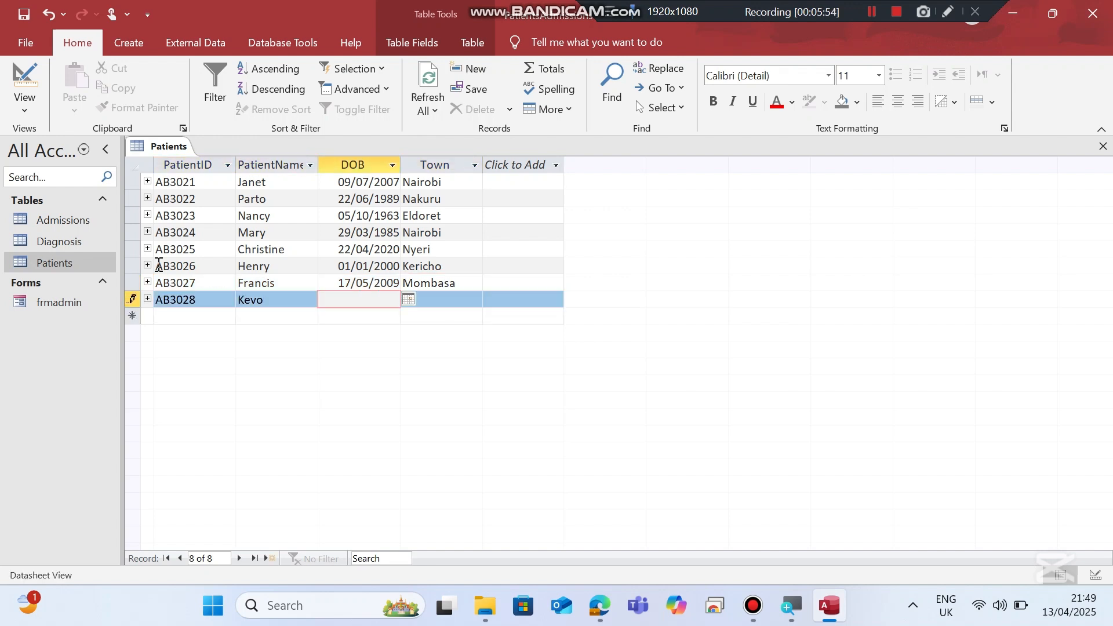
type("12/25/2015")
key("ctrl+s")
right_click(180, 148)
left_click(207, 194)
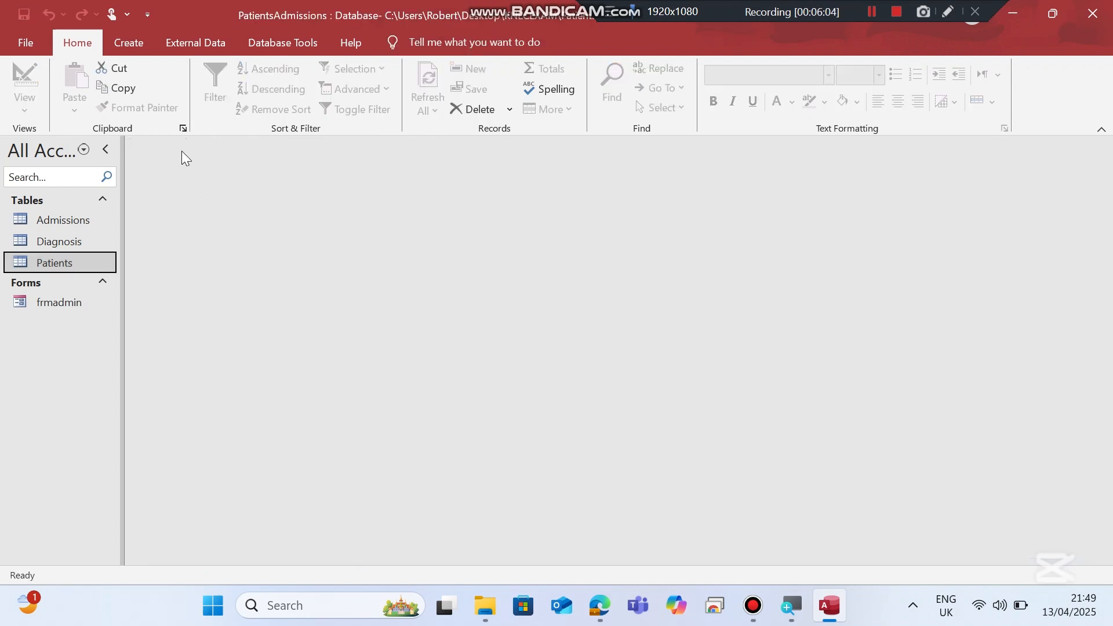
Open the Admissions table and enter the first record: admission and patient IDs, diagnosis D004, admitted 02/03/2020, discharged 09/03/2020.
double_click(39, 223)
type("AD4001")
key("Tab")
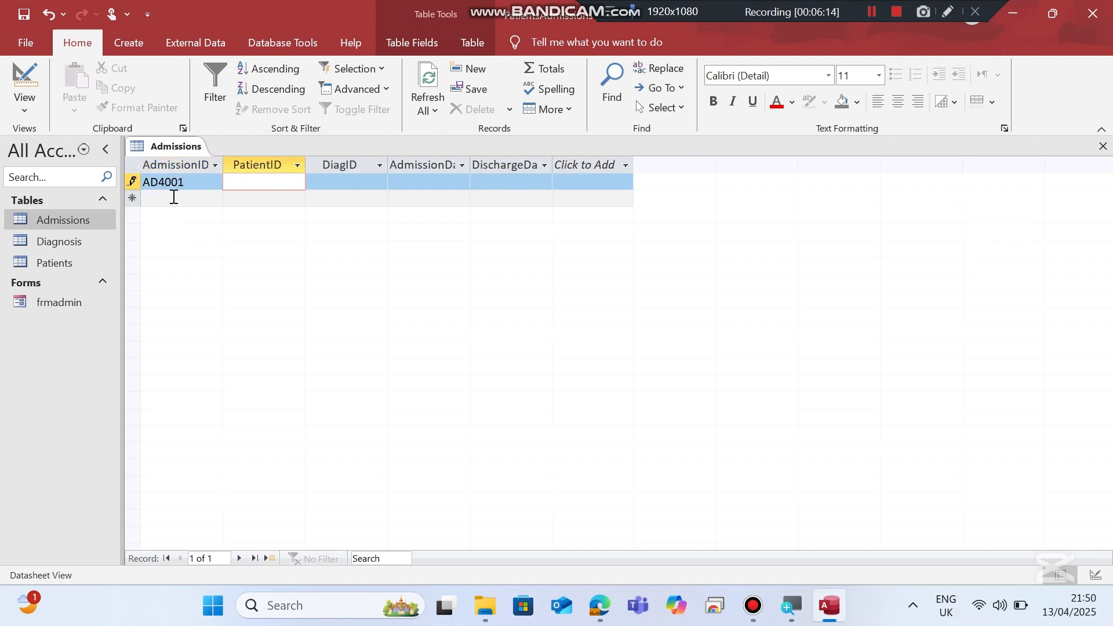
type("AB3027")
key("Tab")
type("D004")
key("Tab")
type("02/03/2020")
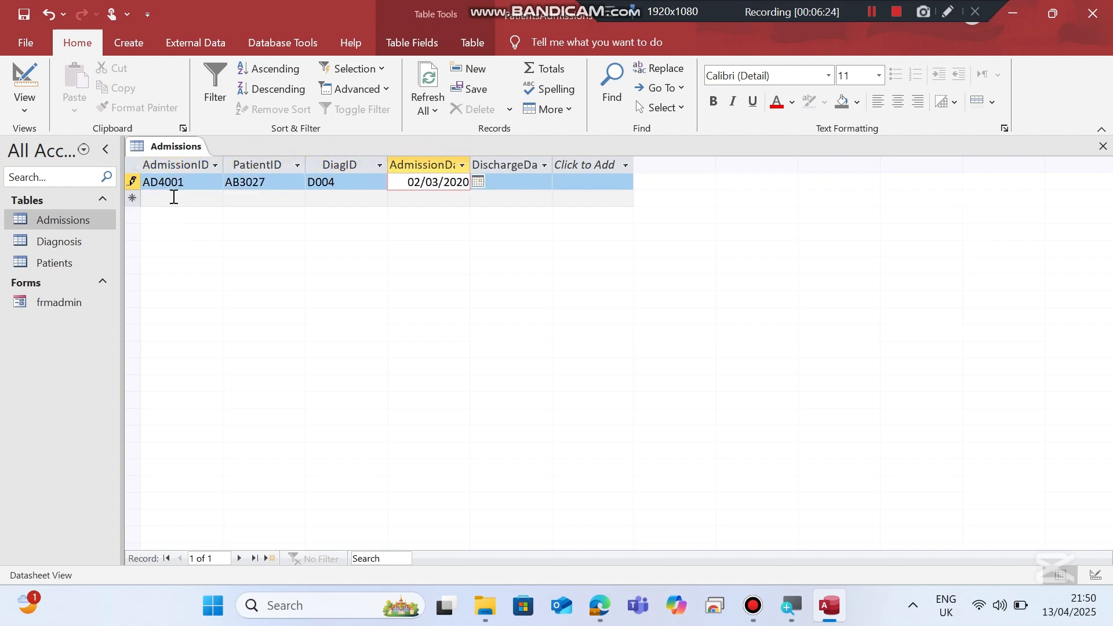
key("Tab")
type("09/03/2020")
key("Tab")
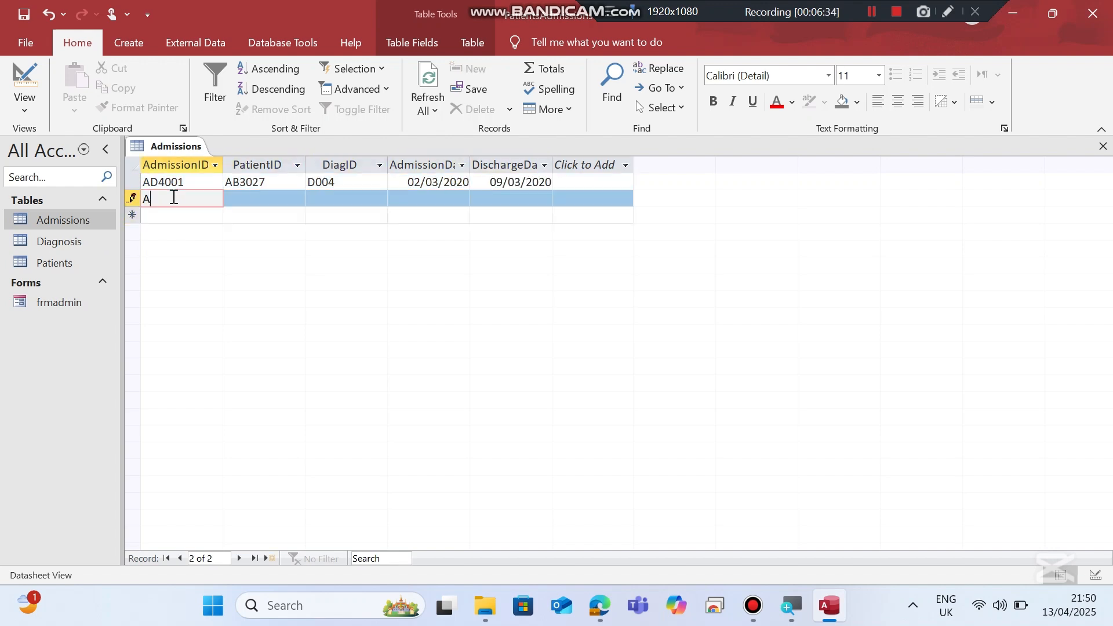
Enter the second Admissions record with its admission and patient IDs, diagnosis D002, admission date 04/04/2020 and discharge date 08/04/2020.
type("AD4002")
key("Tab")
type("AB3021")
key("Tab")
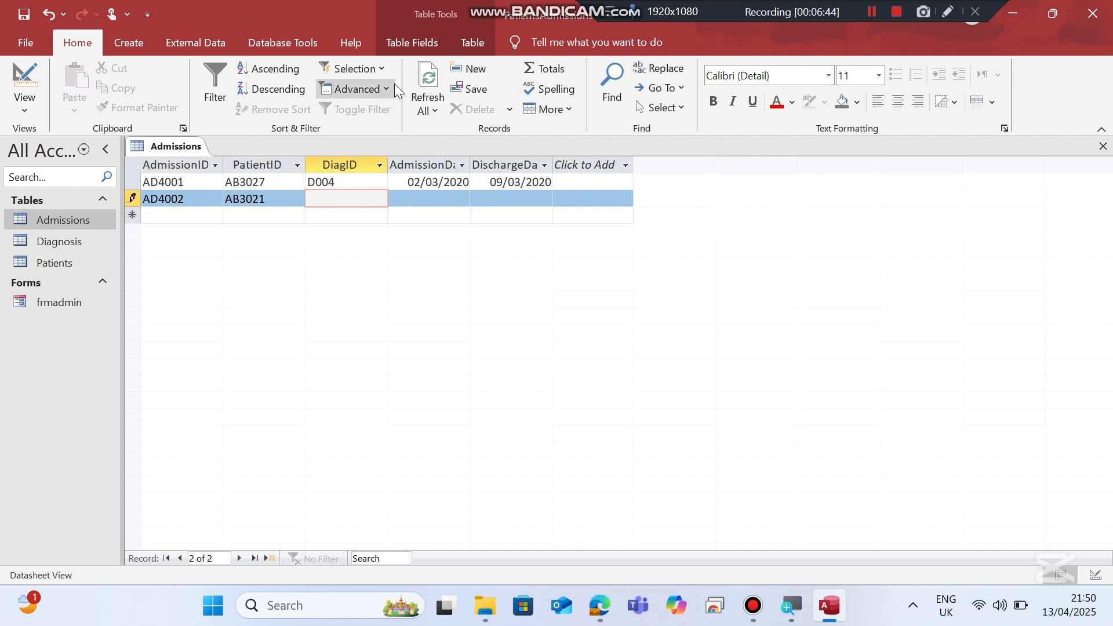
type("D002")
key("Tab")
type("04/04/2020")
key("Tab")
type("08")
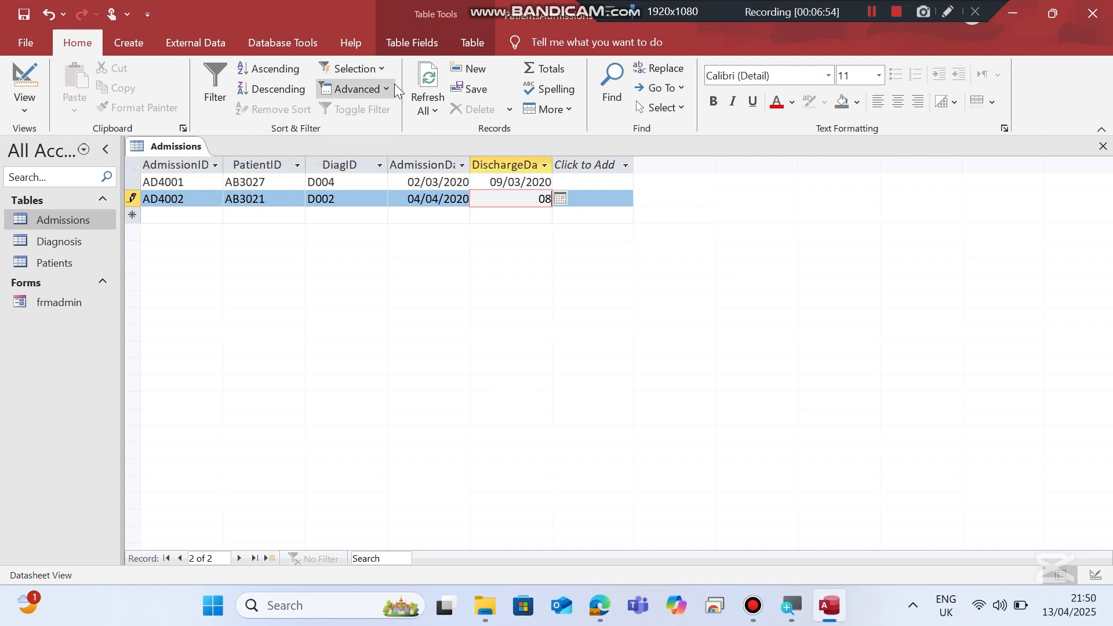
type("/04/2020")
key("Tab")
Enter the third Admissions record with its admission and patient IDs, diagnosis D005, admission date 13/12/2020 and discharge date 20/12/2025.
type("AD4003")
key("Tab")
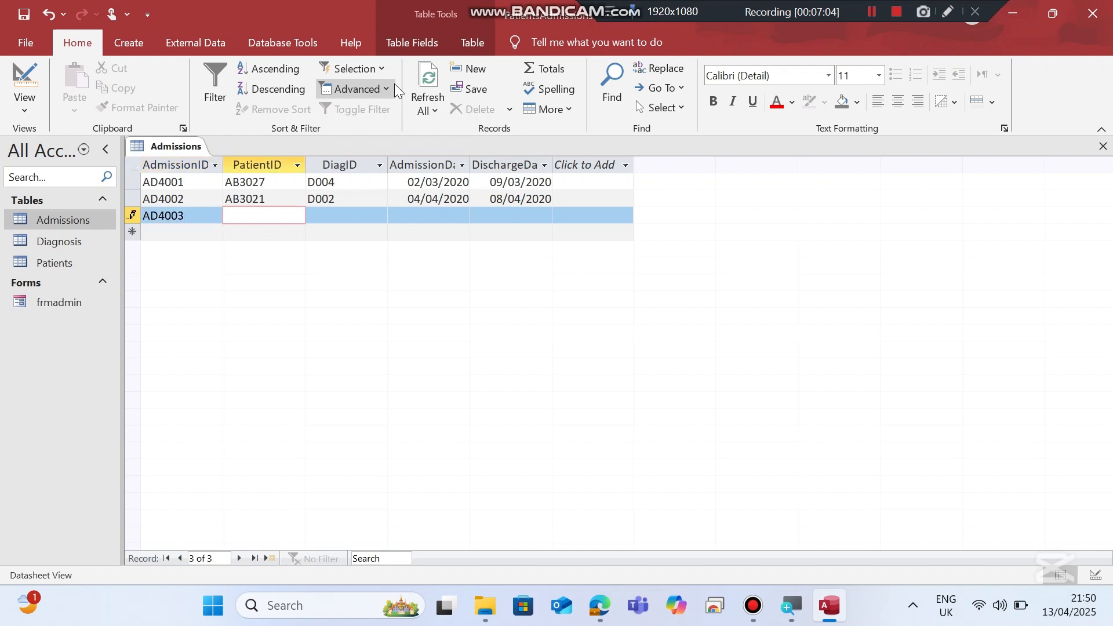
type("AB3025")
key("Tab")
type("D005")
key("Tab")
type("13/12/2020")
key("Tab")
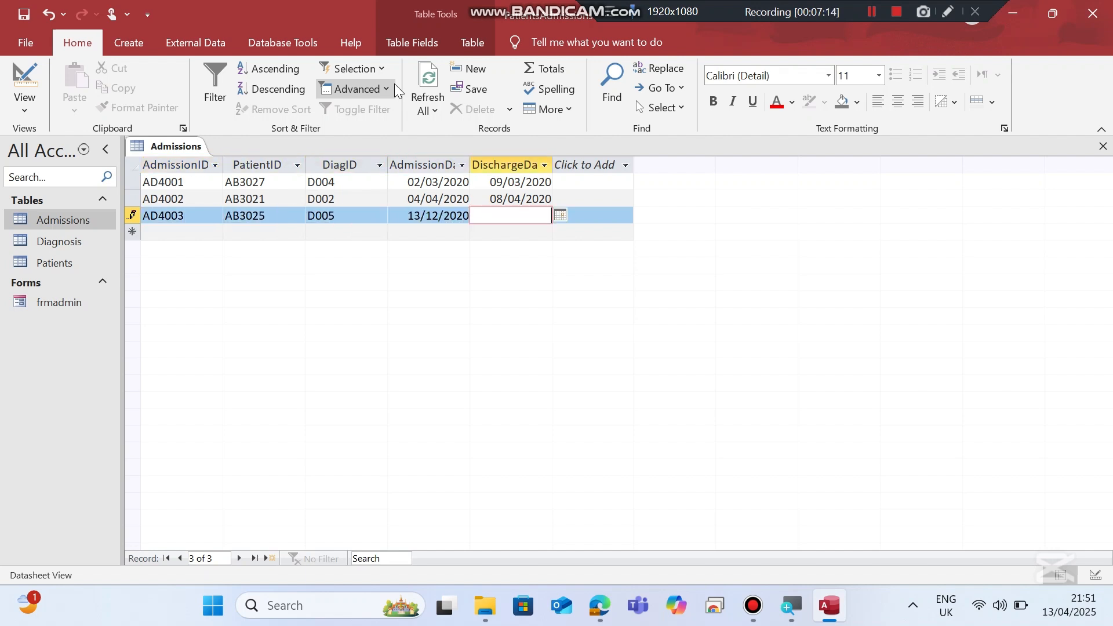
type("20/12/2025")
key("Tab")
Enter the fourth Admissions record with its admission and patient IDs, diagnosis D001, admission date 26/03/2020 and discharge date 31/03/2020.
type("AD4004")
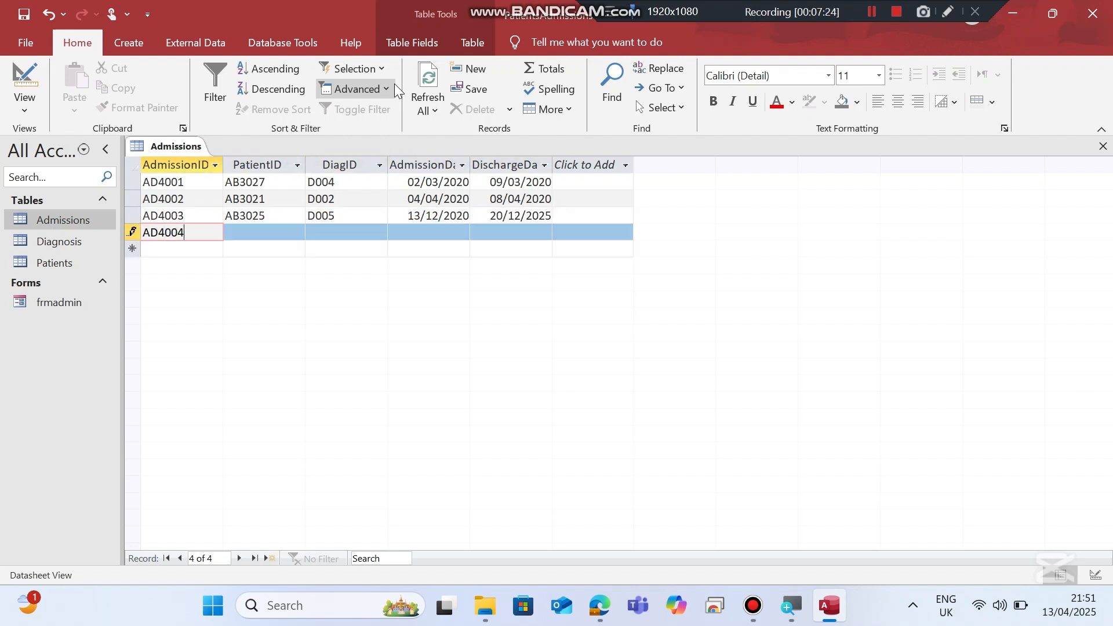
key("Tab")
type("AB3022")
key("Tab")
type("D001")
key("Tab")
type("03/2")
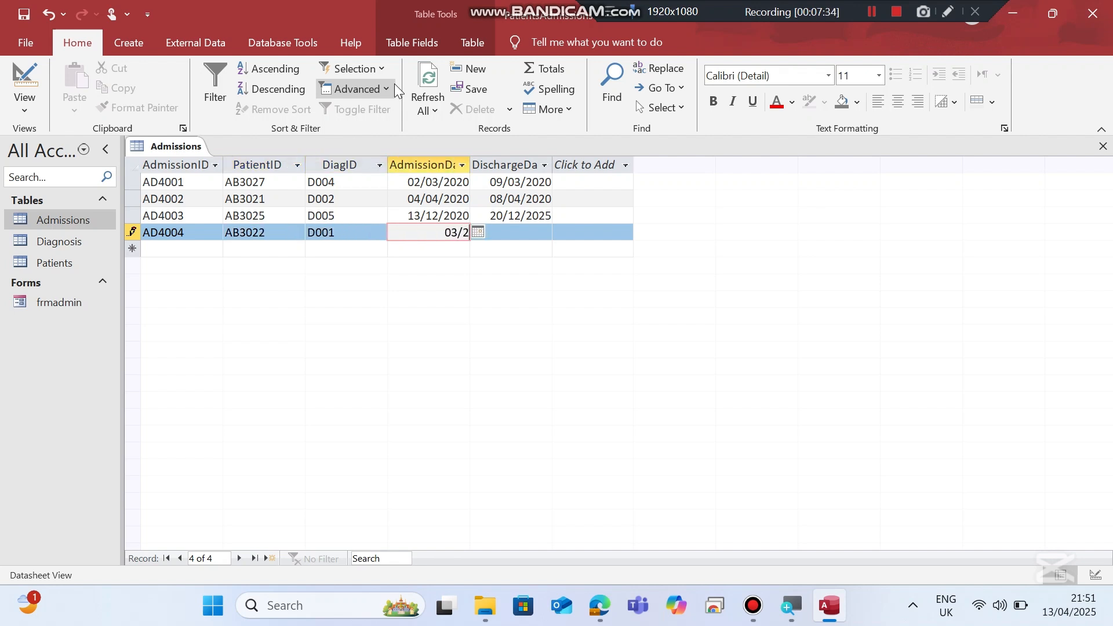
type("6/2020")
key("Tab")
type("03/31/2020")
key("Tab")
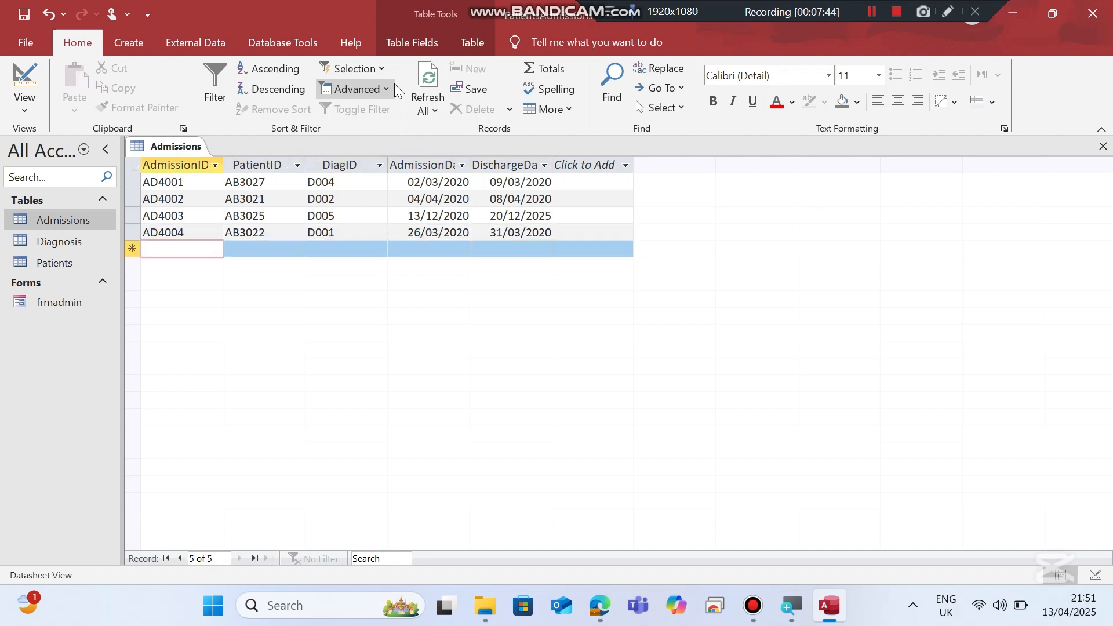
Enter the fifth Admissions record with its admission and patient IDs, diagnosis D004, admission date 05/05/2020 and discharge date 10/05/2020.
type("AD4005")
key("Tab")
type("AB")
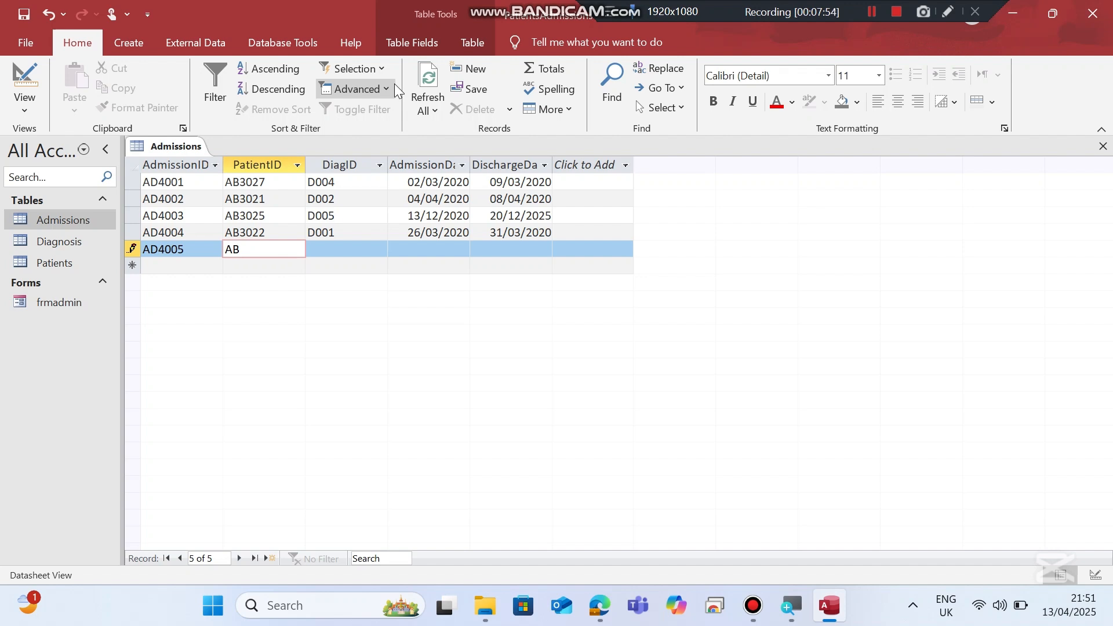
type("3023")
key("Tab")
type("D004")
key("Tab")
type("05/05/2020")
key("Tab")
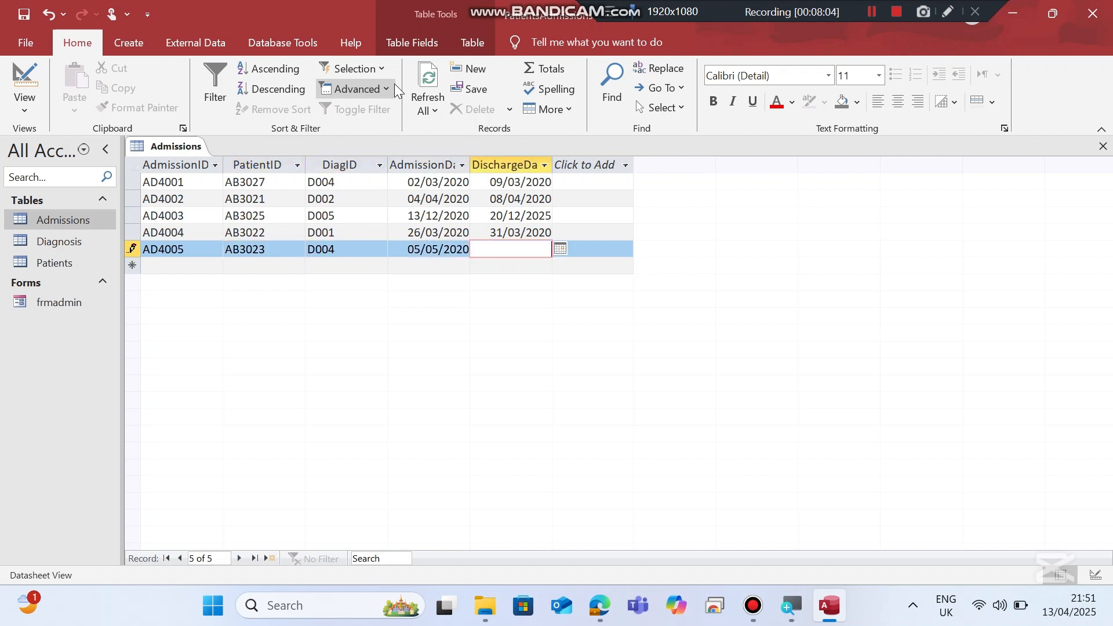
type("10/05/2020")
key("Tab")
Enter the sixth Admissions record with its admission and patient IDs, diagnosis D003, admission date 08/08/2020 and discharge date 15/08/2020.
type("AD")
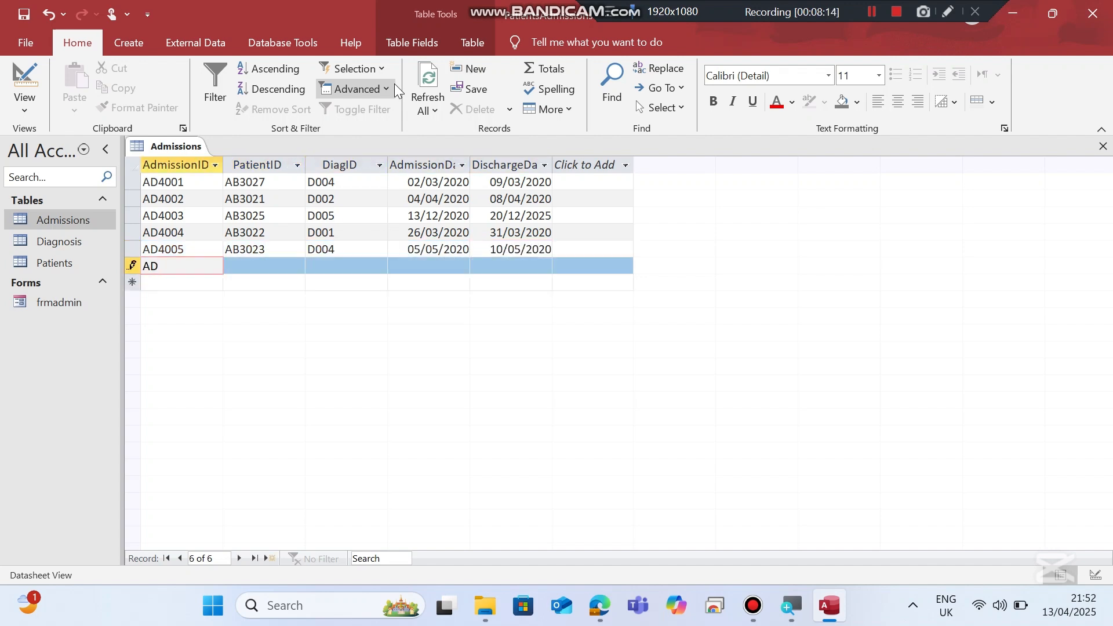
type("4006")
key("Tab")
type("AB3024")
key("Tab")
type("D003")
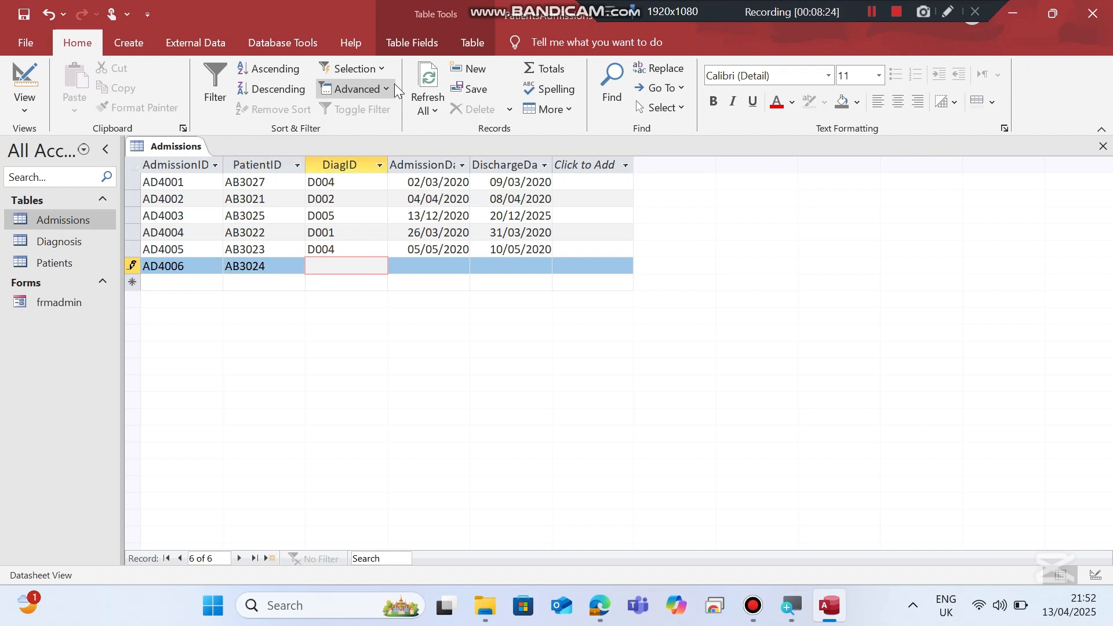
key("Tab")
type("08/08/2020")
key("Tab")
type("15/08/")
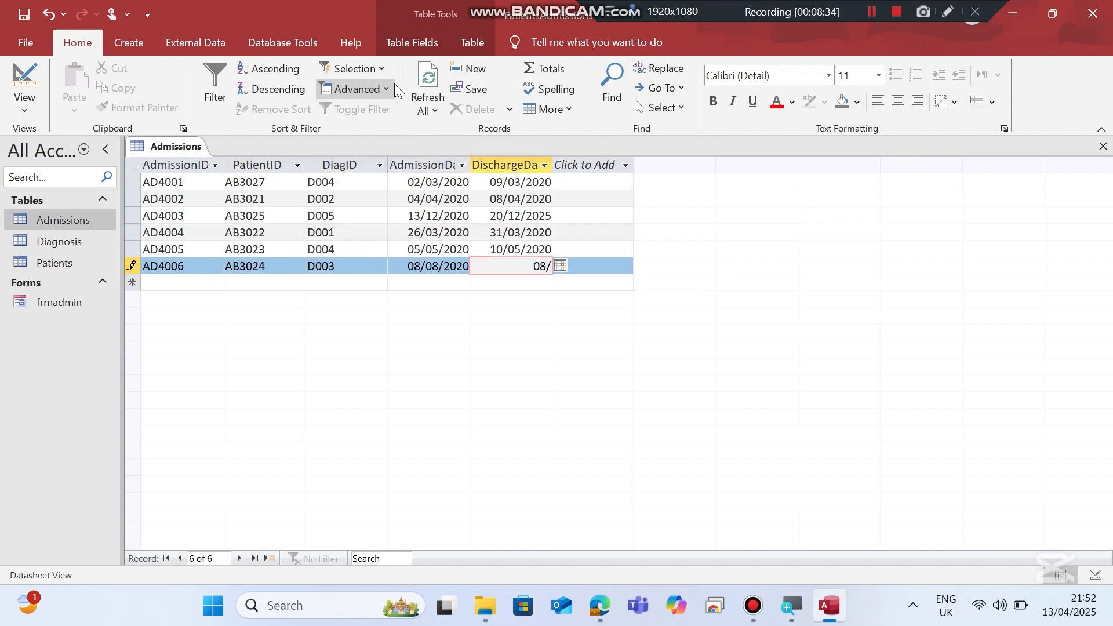
type("2020")
key("Tab")
Enter the seventh Admissions record with its admission and patient IDs, diagnosis D001, admission date 05/06/2020 and discharge date 22/06/2020.
type("AD4007")
key("Tab")
type("AB30")
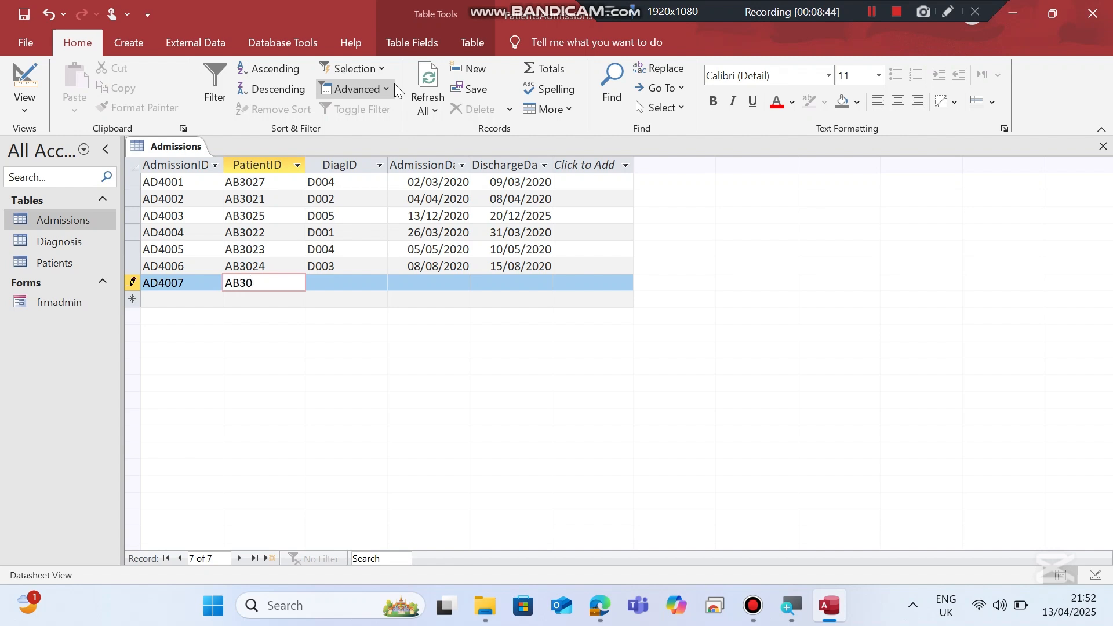
type("25")
key("Tab")
type("D001")
key("Tab")
type("05/06/2020")
key("Tab")
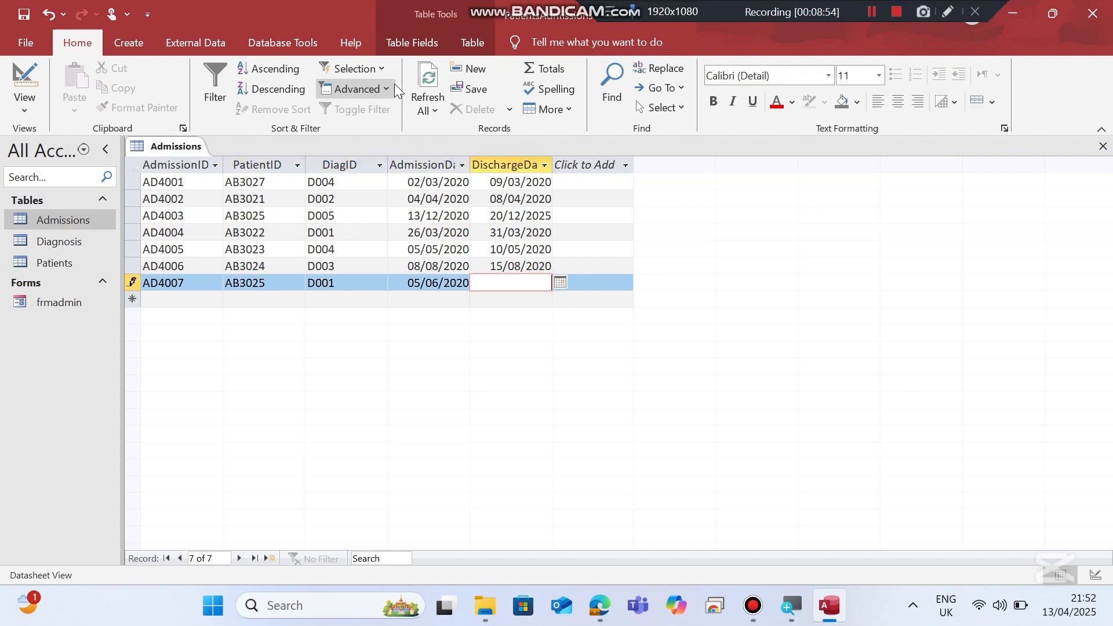
type("22/06/2020")
key("Tab")
Enter the eighth Admissions record with its admission and patient IDs, diagnosis D002, admission date 28/10/2020 and discharge date 31/10/2020.
type("AD4008")
key("Tab")
type("AB")
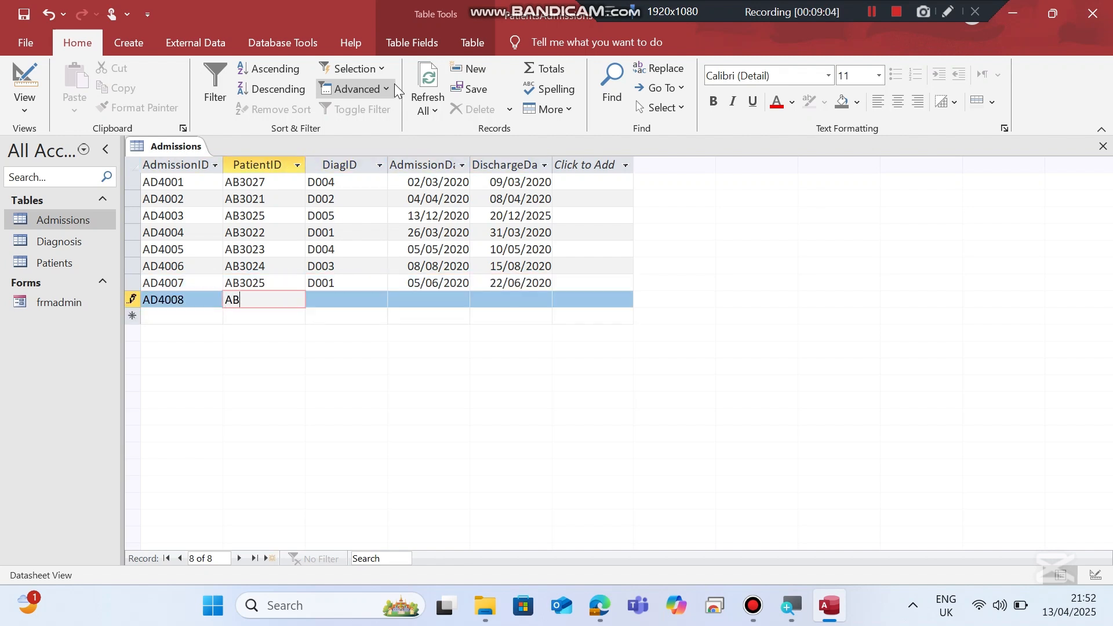
type("3026")
key("Tab")
type("D002")
key("Tab")
type("10/28")
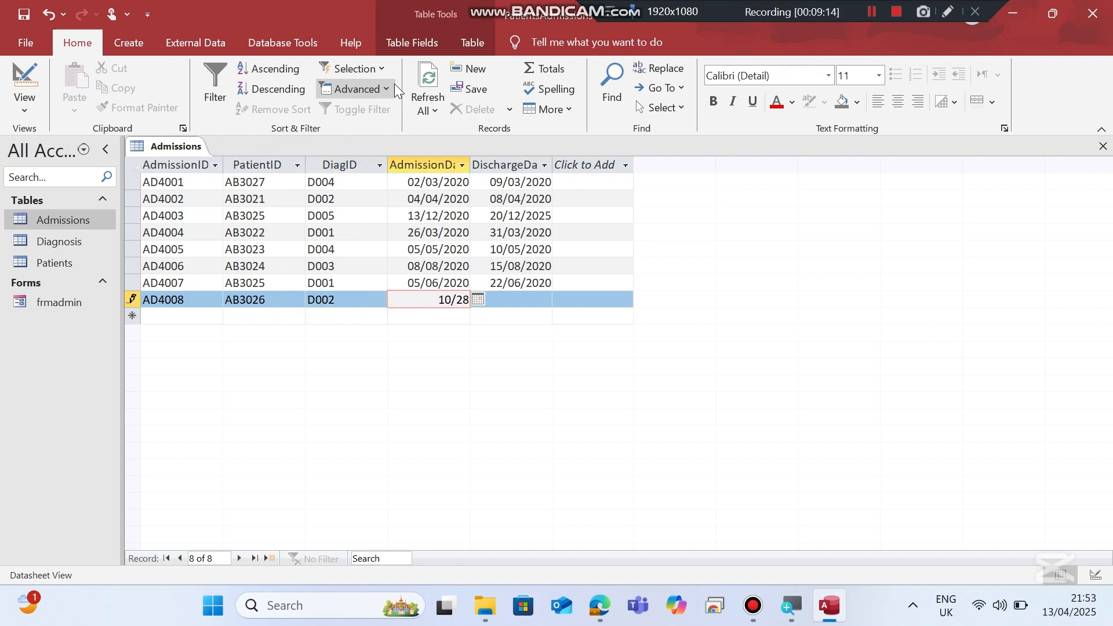
type("/2020")
key("Tab")
type("10/31/2020")
key("Tab")
Start the ninth Admissions record by entering its admission ID, patient ID and diagnosis D001.
type("AD4")
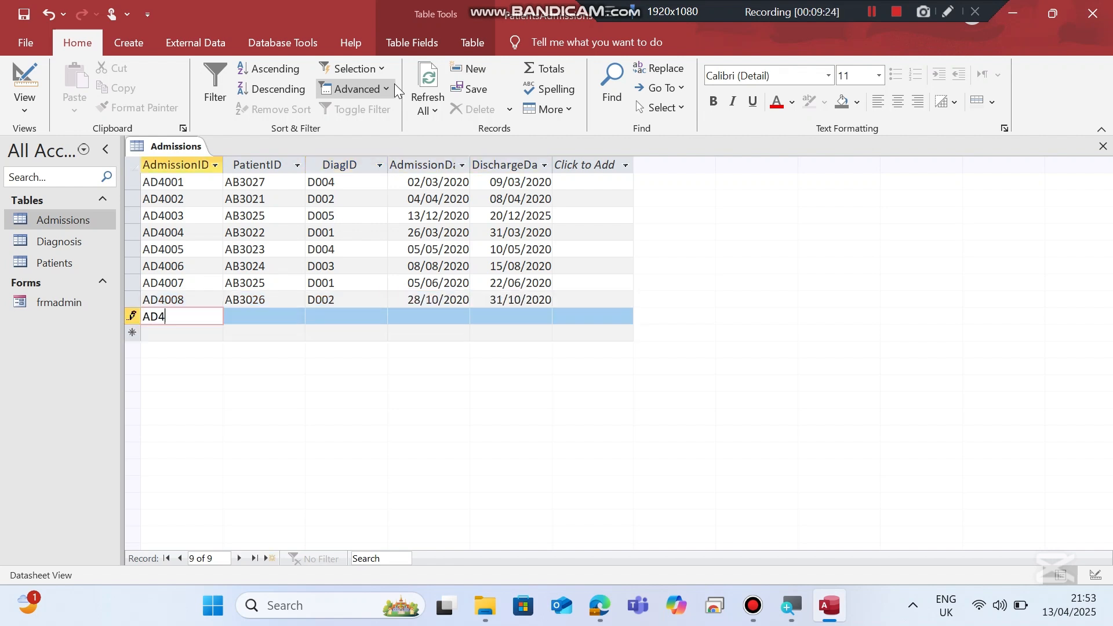
type("009")
key("Tab")
type("AB3028")
key("Tab")
type("D001")
key("Tab")
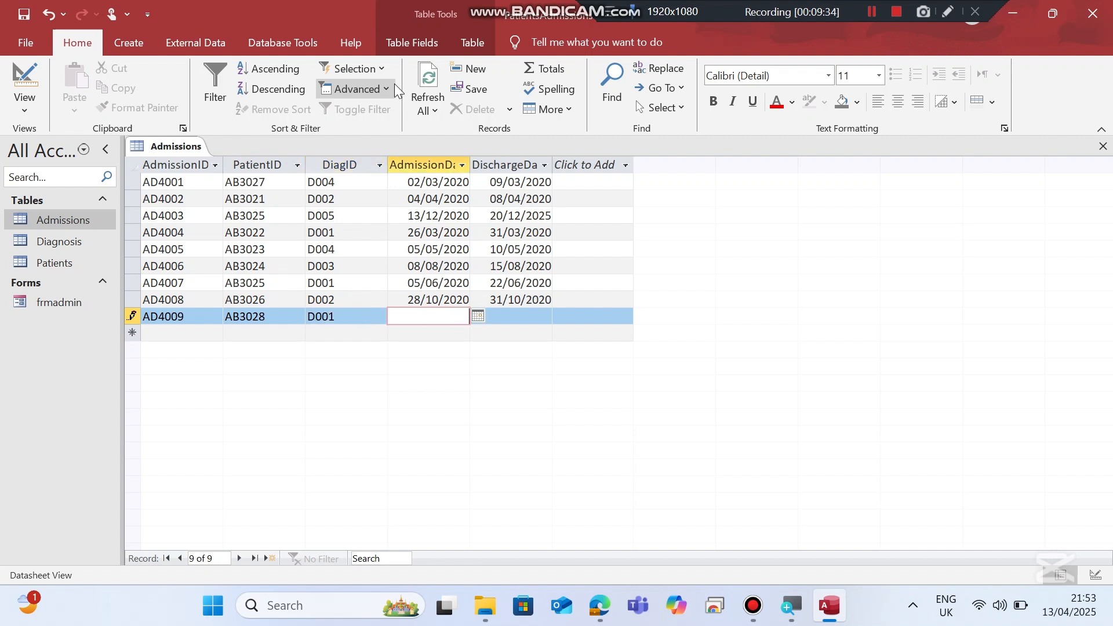
type("04/-4/2020")
key("Tab")
key("Up")
key("Escape")
key("BackSpace")
key("BackSpace")
key("BackSpace")
key("BackSpace")
key("BackSpace")
key("BackSpace")
key("BackSpace")
key("BackSpace")
type("042020")
key("Tab")
key("Up")
key("Escape")
key("BackSpace")
key("BackSpace")
key("BackSpace")
key("BackSpace")
key("BackSpace")
key("BackSpace")
key("BackSpace")
key("BackSpace")
Set the ninth Admissions record's admission date to 04/04/2020 and its discharge date to 15/04/2020.
type("04/04/2020")
key("Tab")
type("04/15/20")
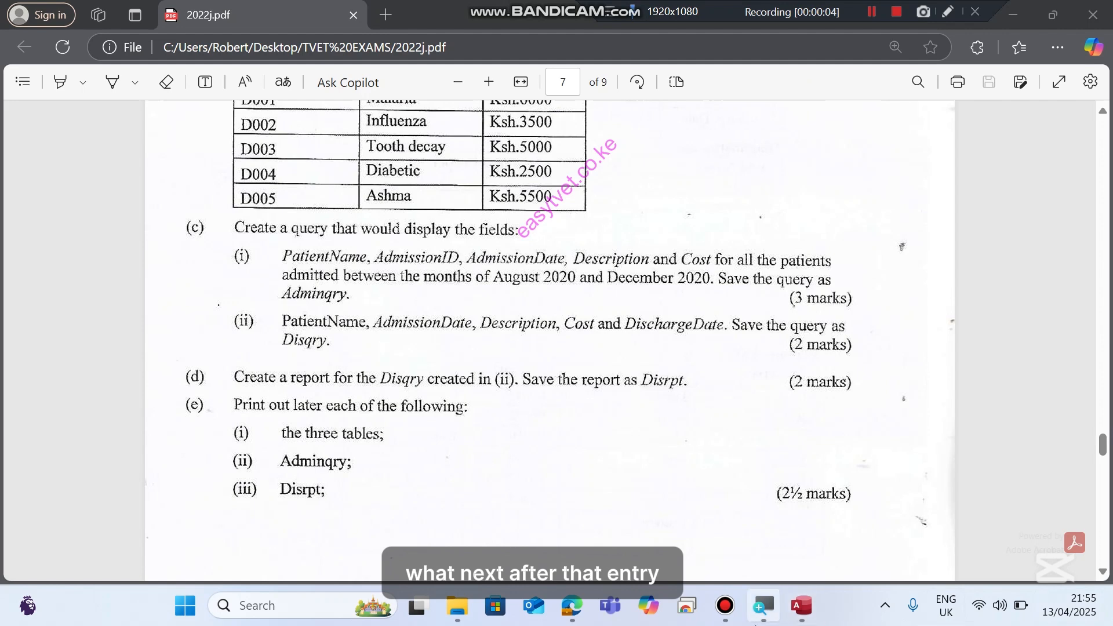
Switch from the exam PDF back to the Access database and close the Admissions table.
left_click(802, 606)
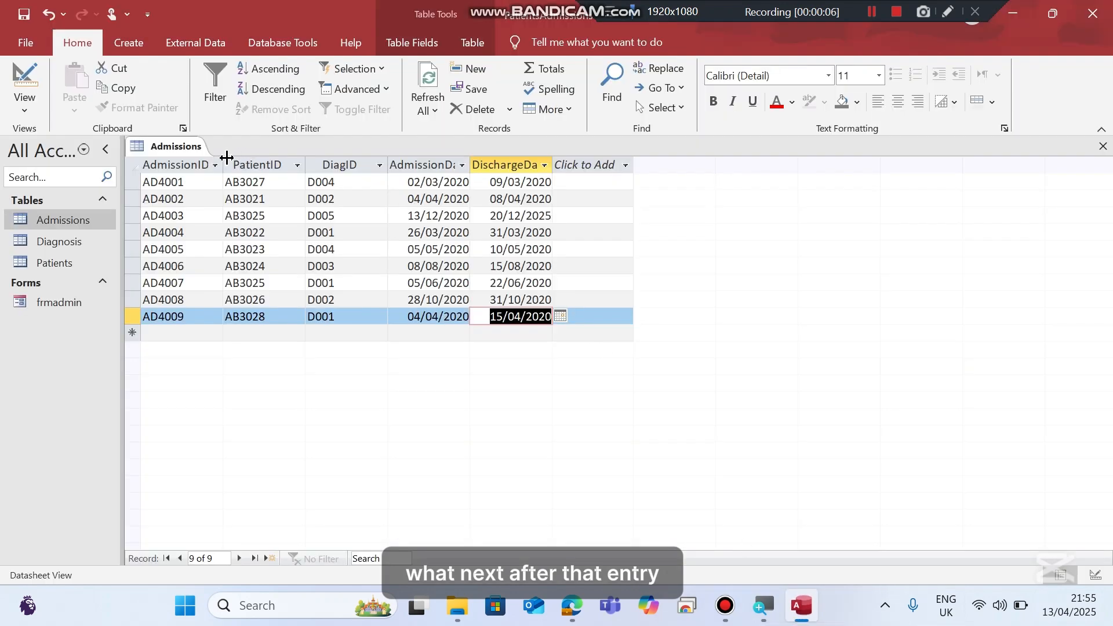
right_click(196, 149)
left_click(199, 182)
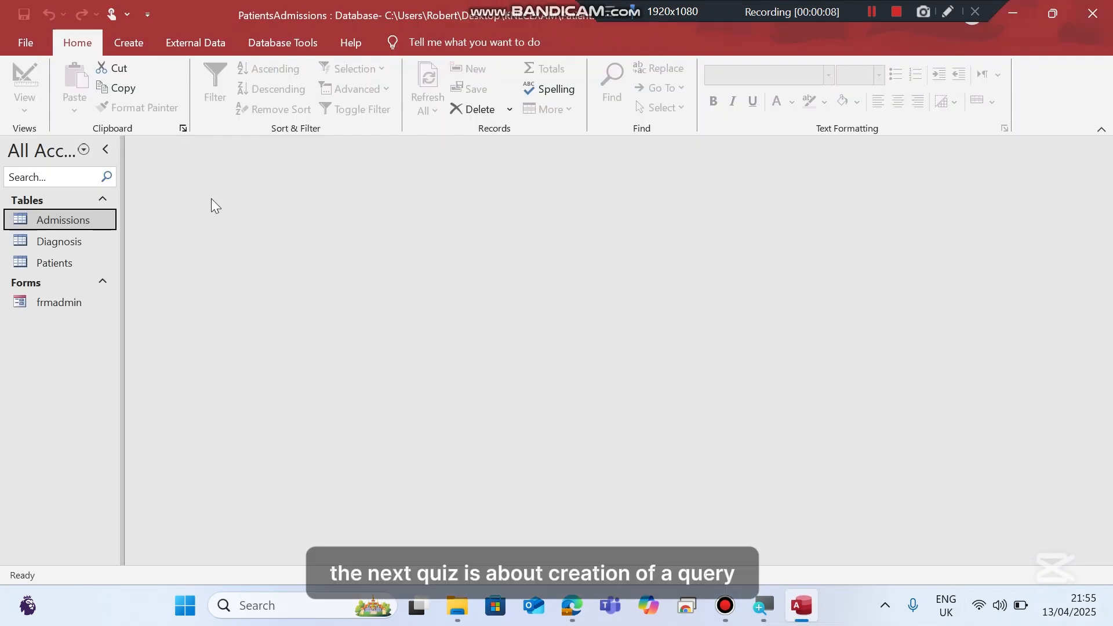
Check the query task in the exam PDF, and create an Access query in Design view with the Admissions, Diagnosis and Patients tables.
left_click(569, 606)
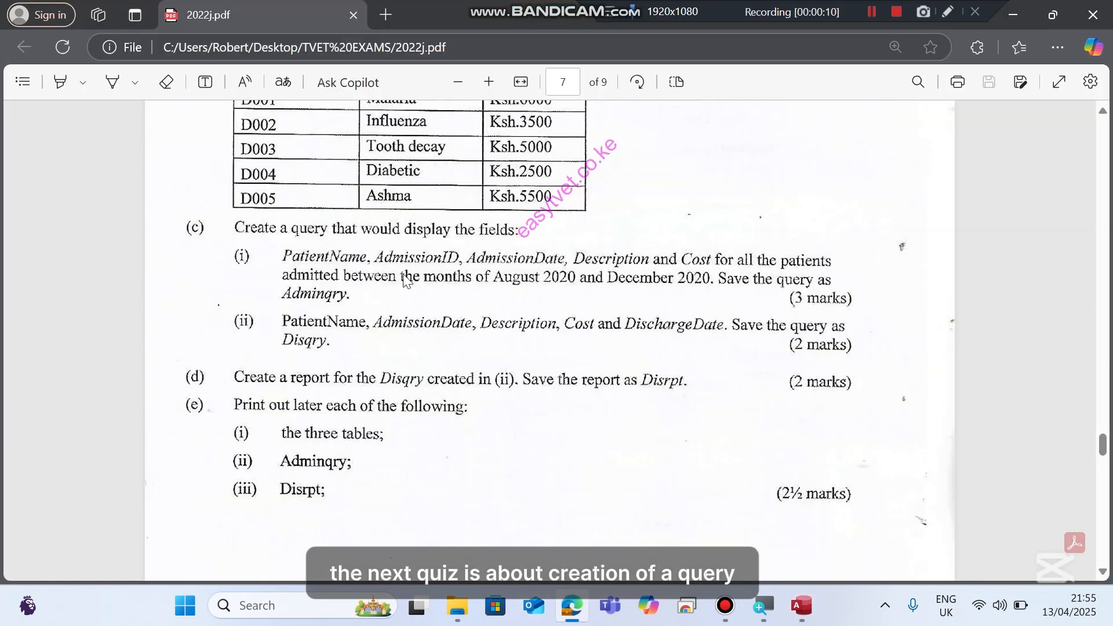
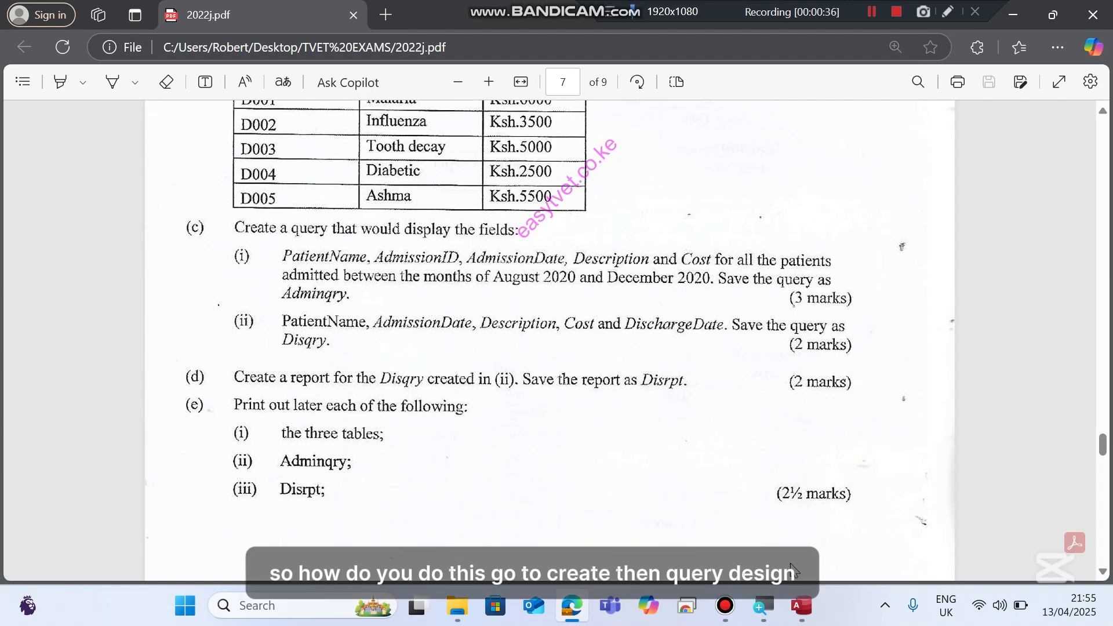
left_click(802, 606)
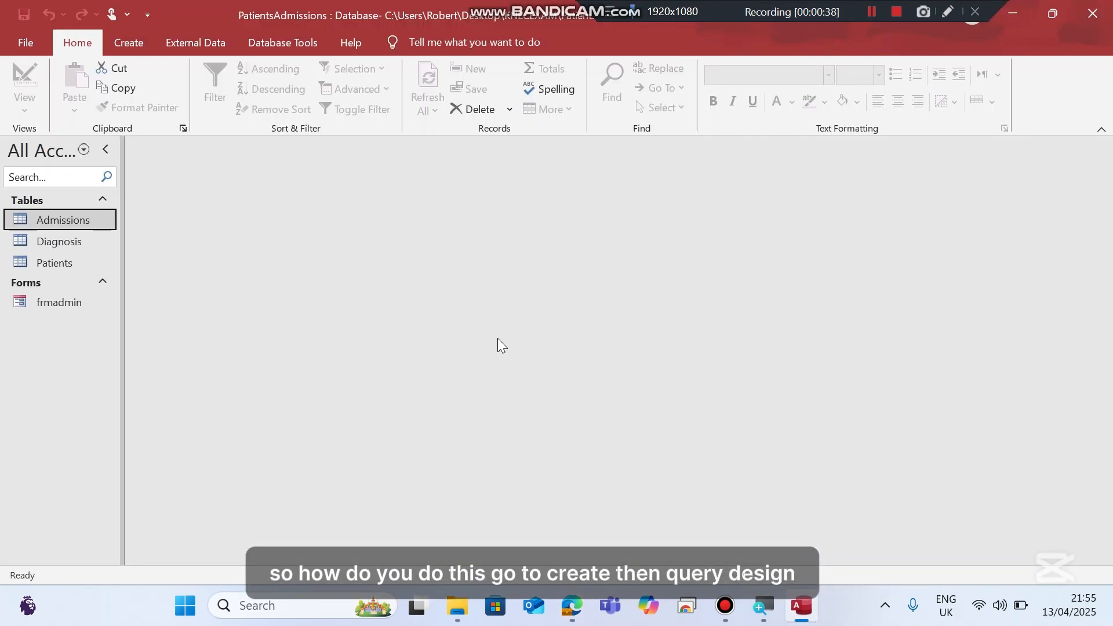
left_click(145, 41)
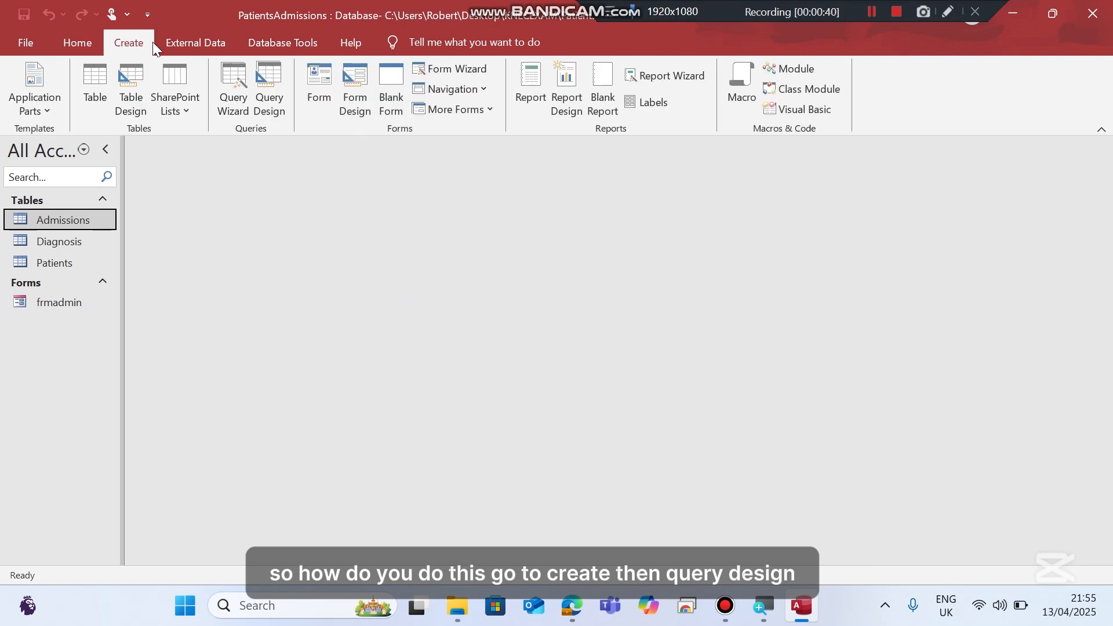
left_click(283, 112)
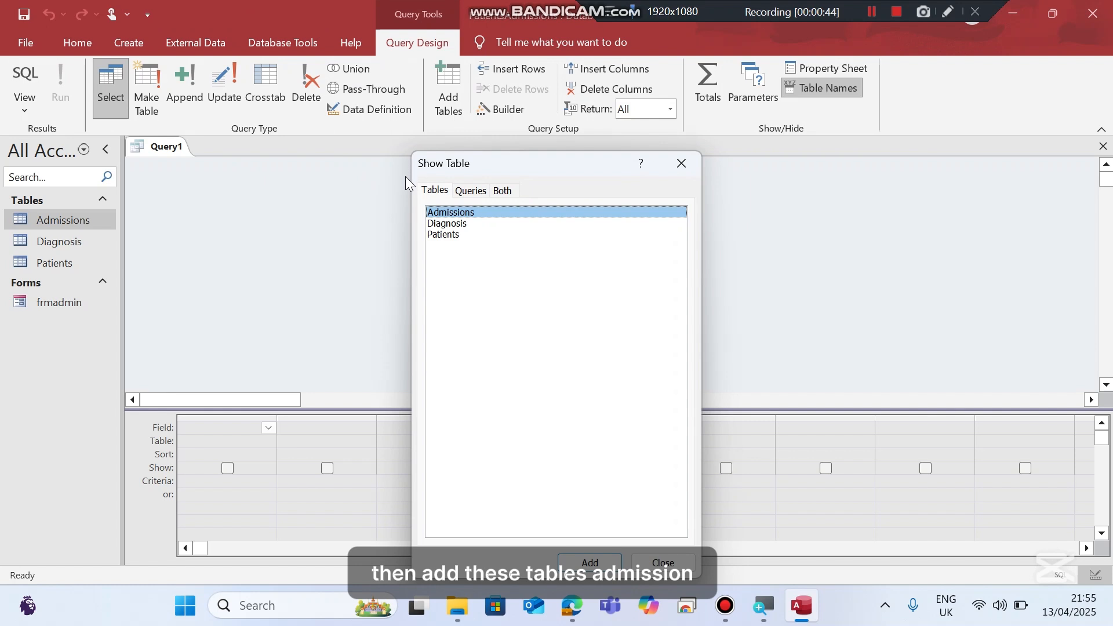
double_click(471, 214)
double_click(463, 223)
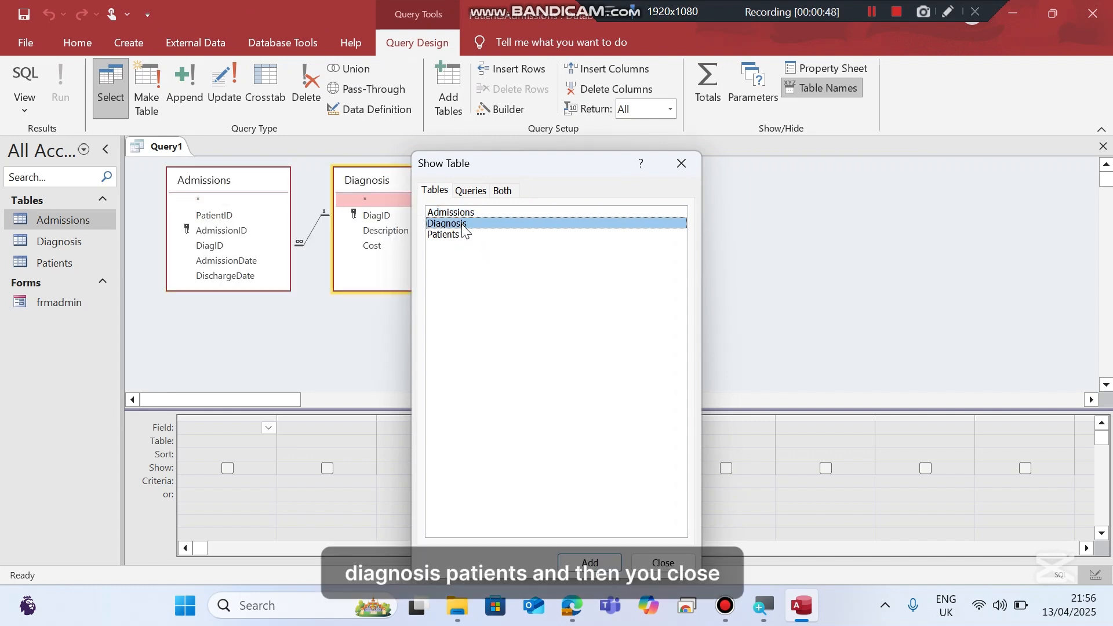
double_click(461, 233)
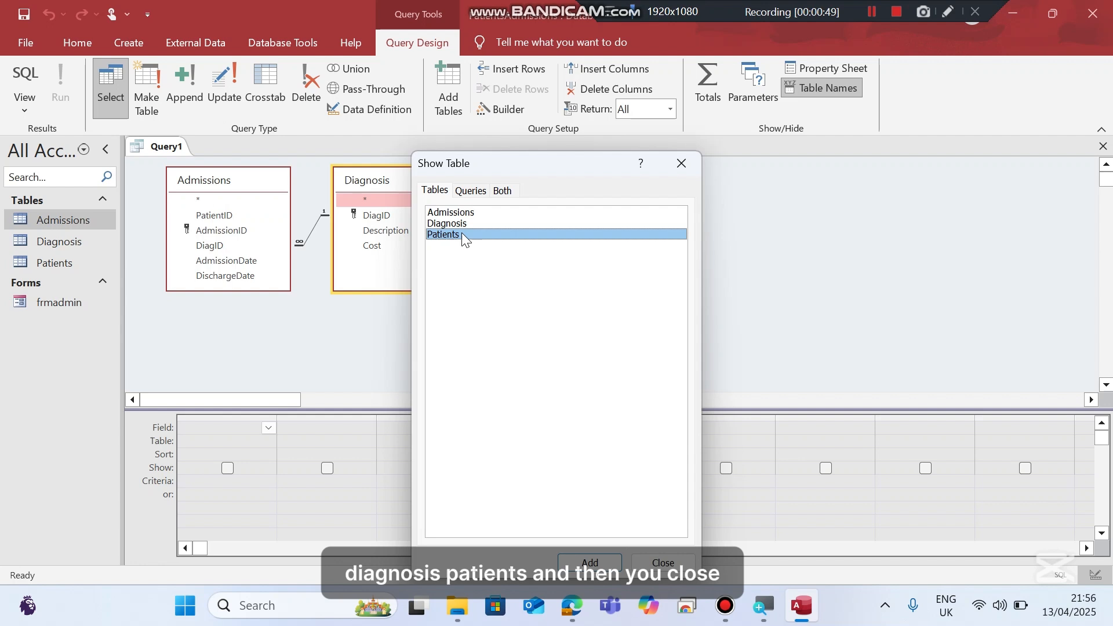
left_click(664, 564)
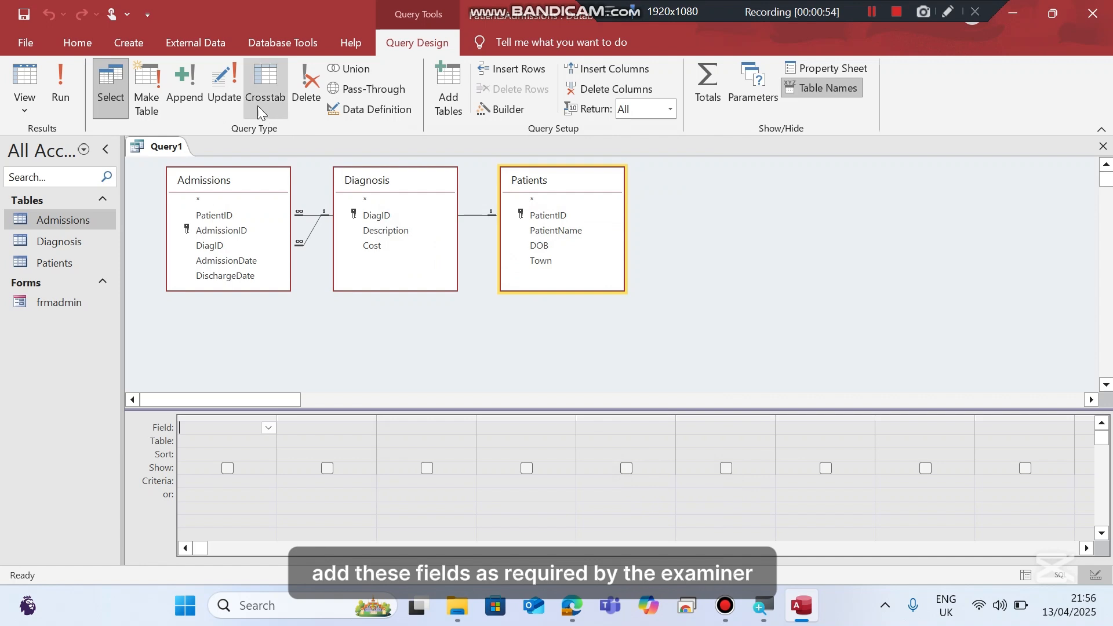
Add PatientName, AdmissionID, AdmissionDate, Description and Cost to the query grid, and run the query before returning to Design view.
double_click(555, 230)
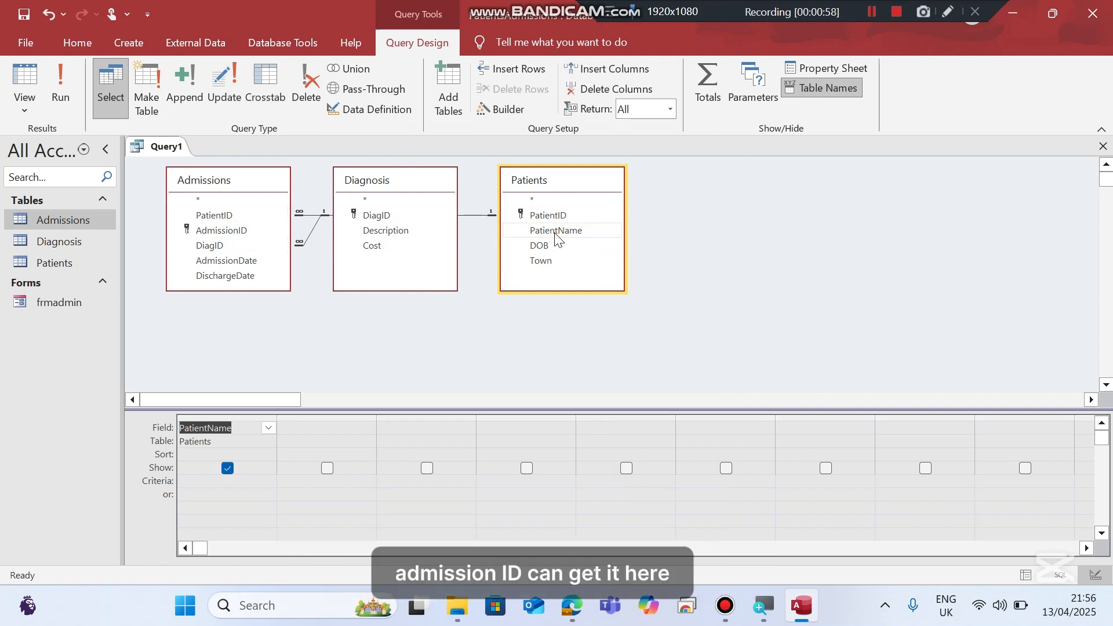
double_click(224, 230)
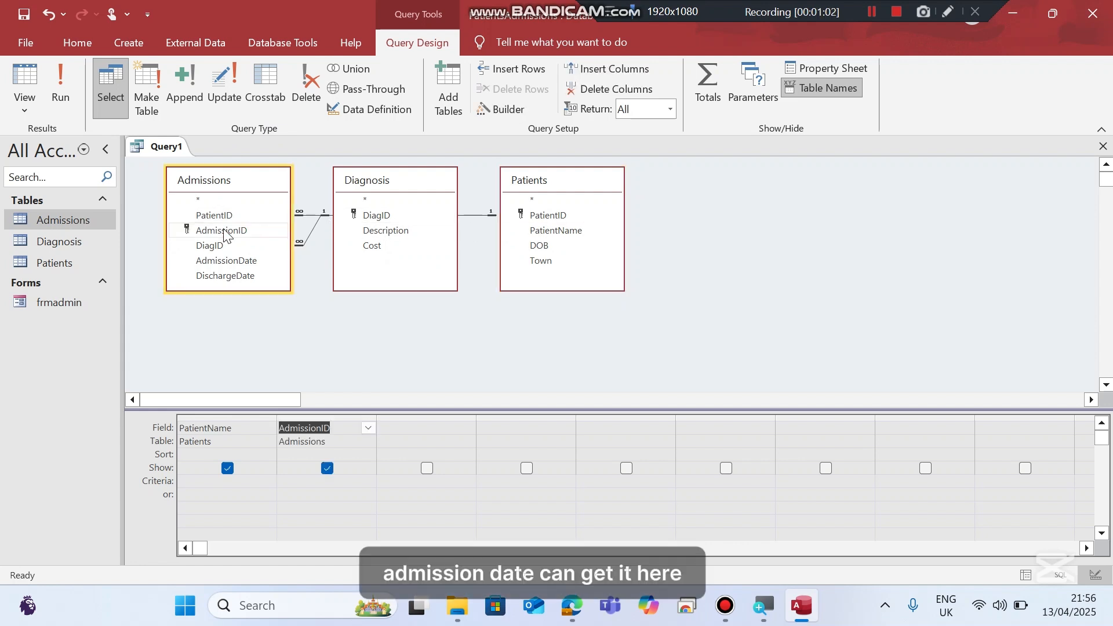
double_click(222, 261)
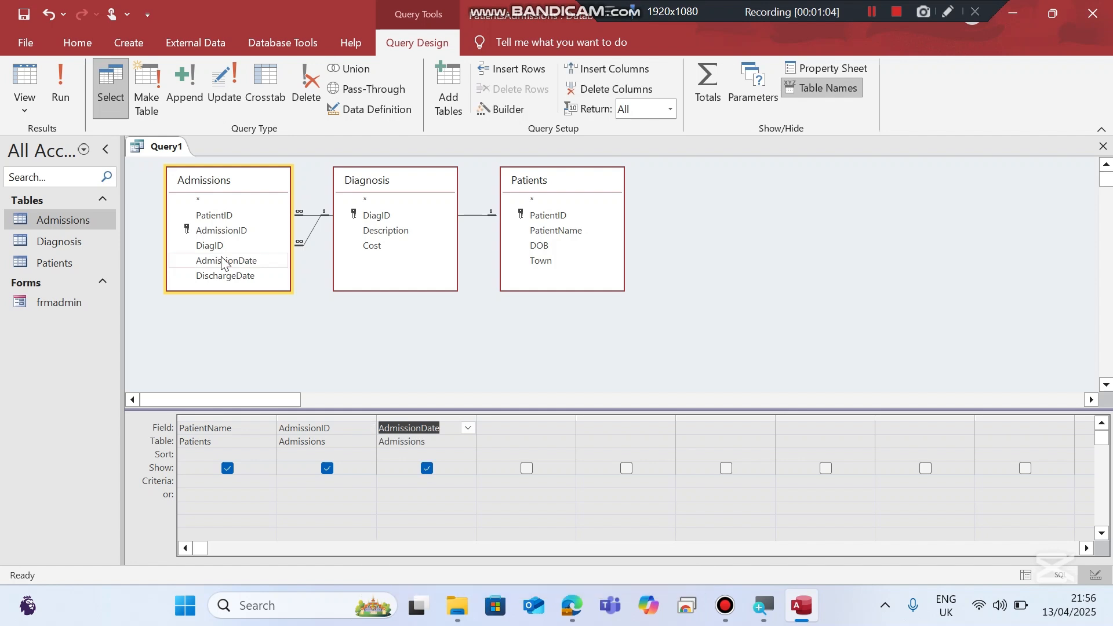
double_click(383, 235)
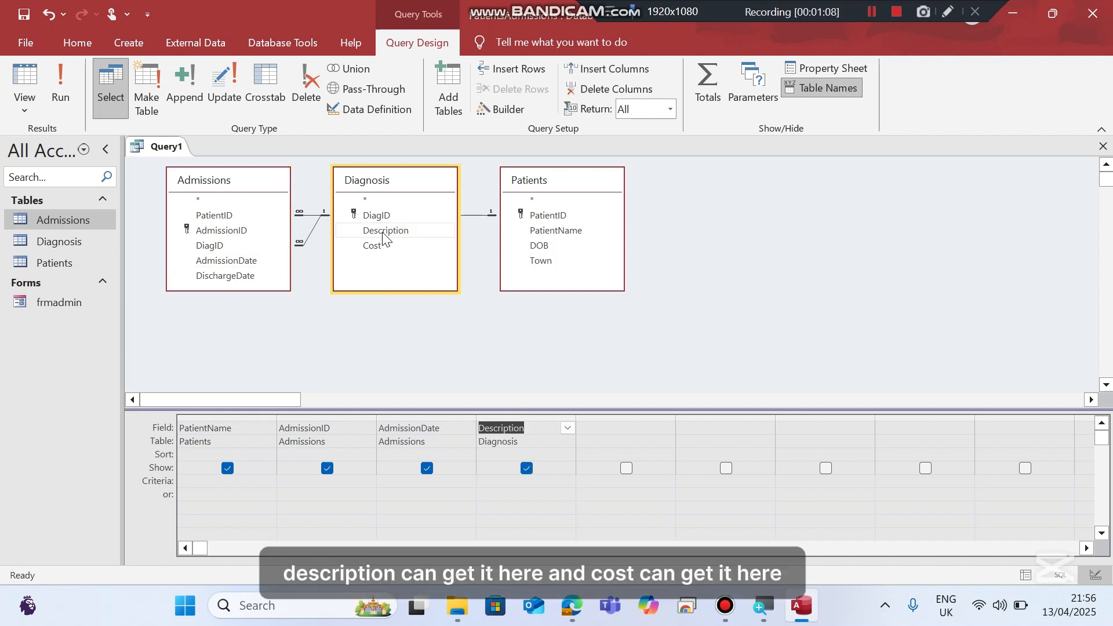
double_click(383, 247)
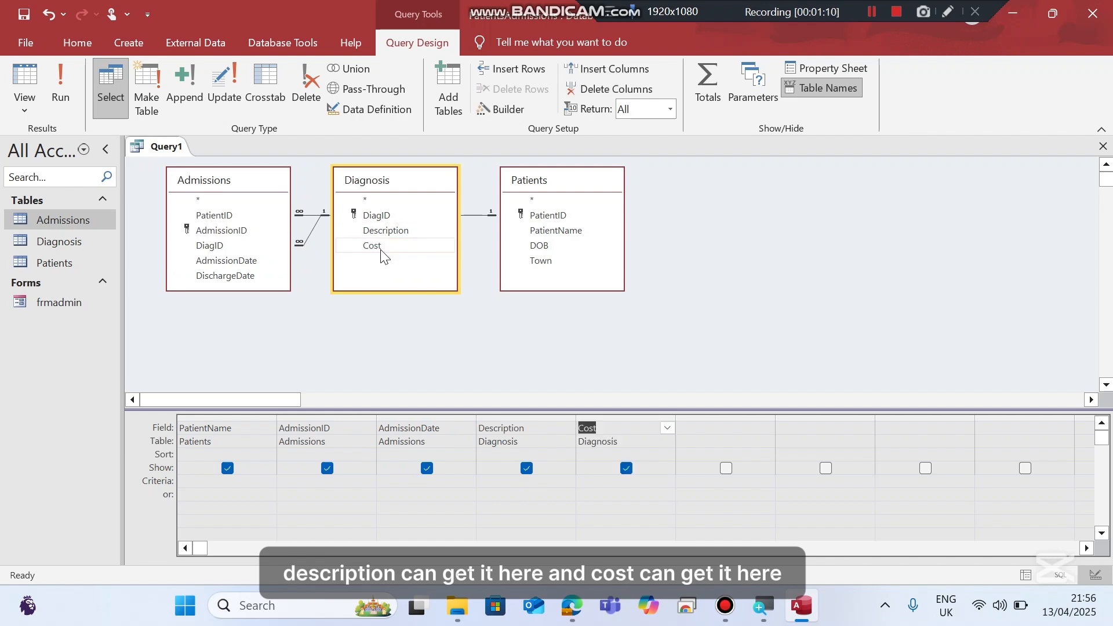
left_click(73, 93)
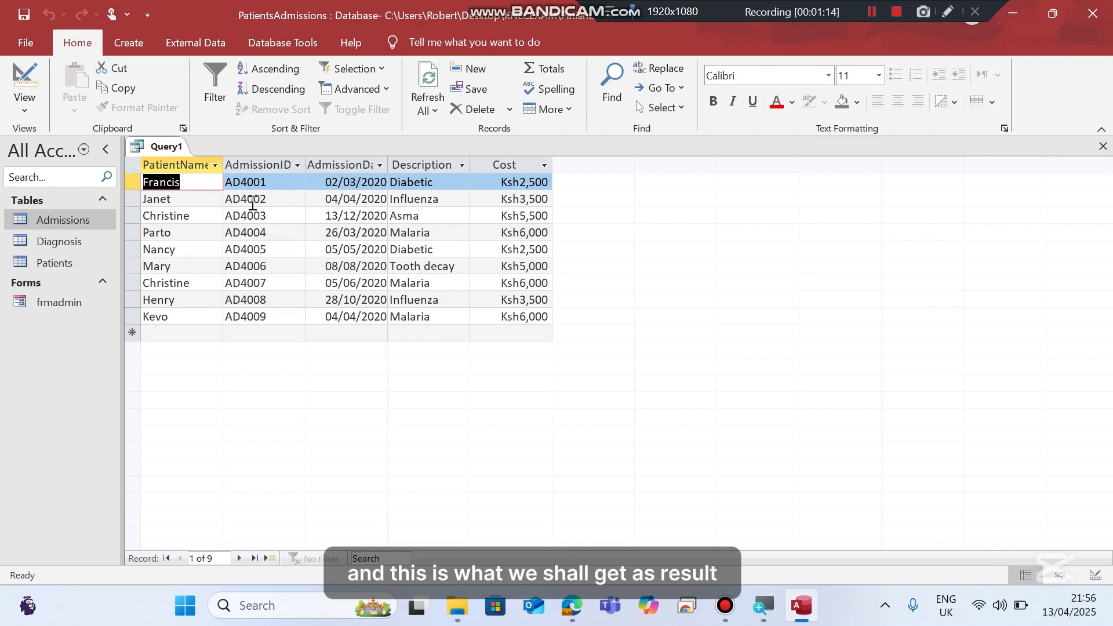
left_click(43, 80)
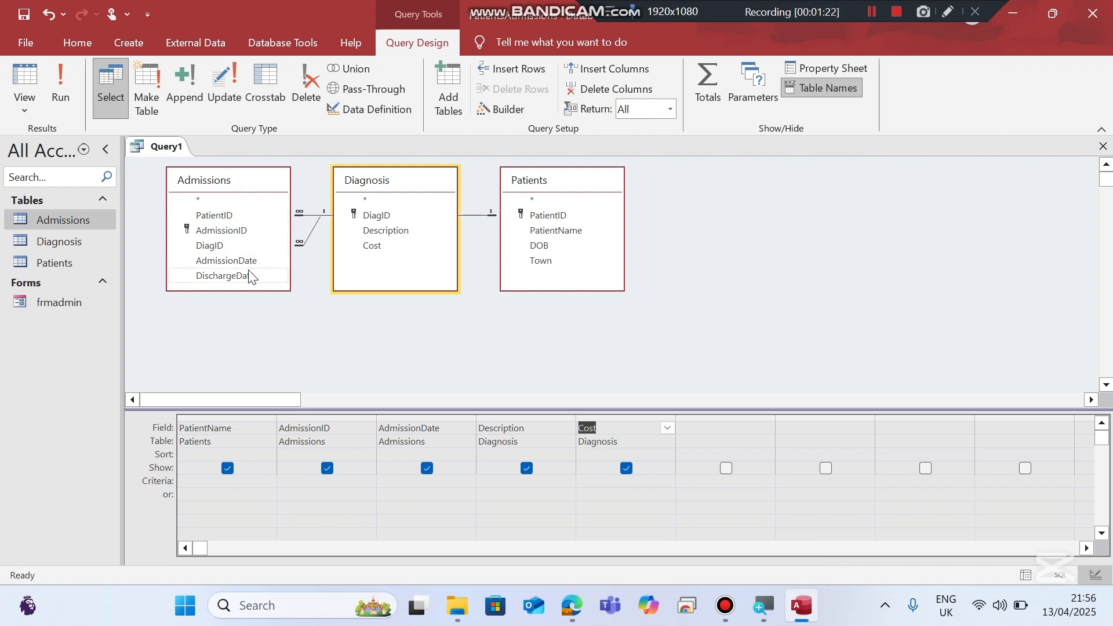
Start the criterion for the AdmissionDate field with Between 01/08/2020.
left_click(406, 430)
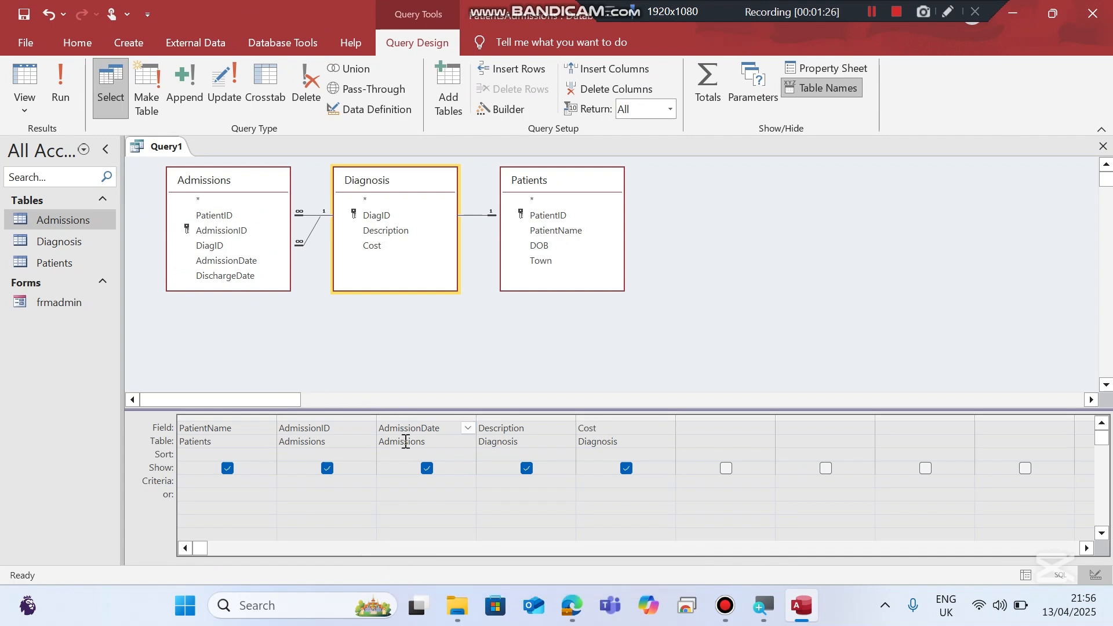
left_click(177, 481)
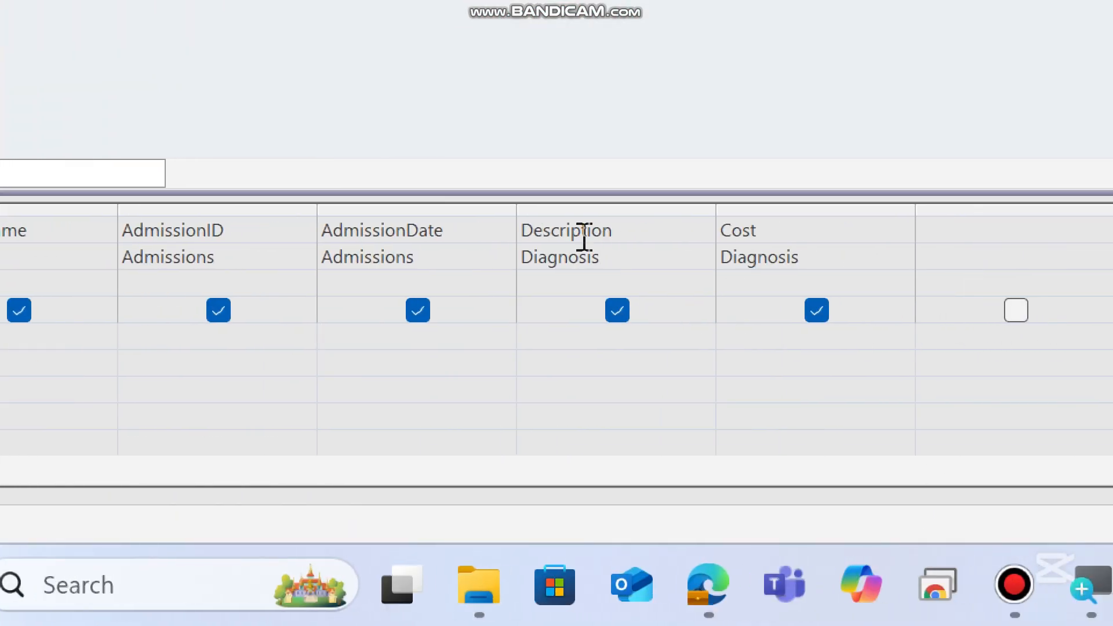
type("B")
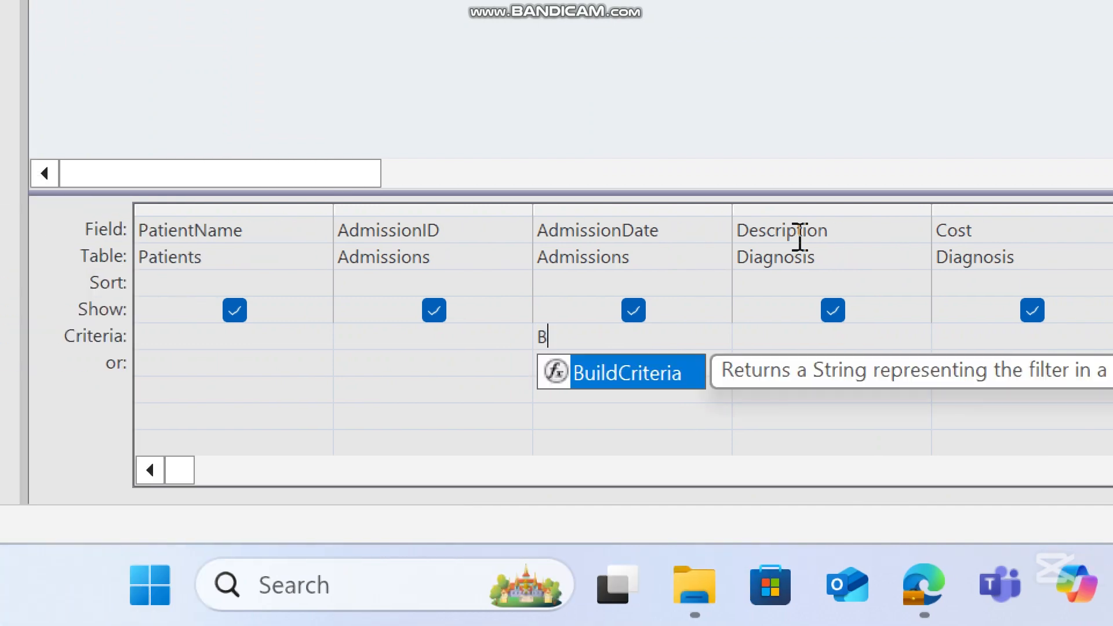
type("etween")
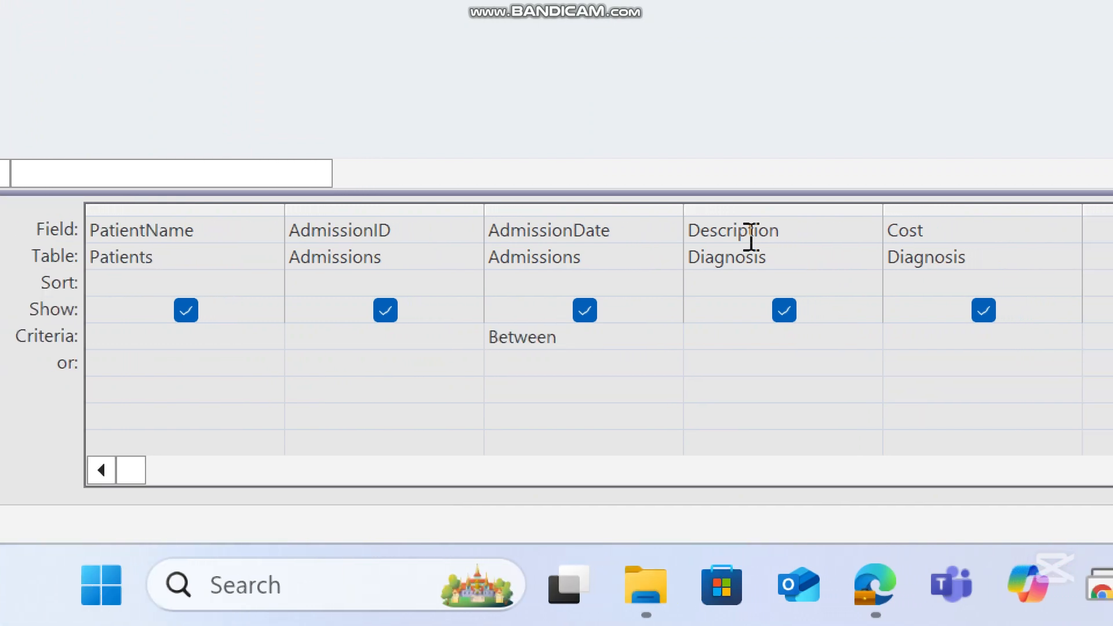
type(" 0")
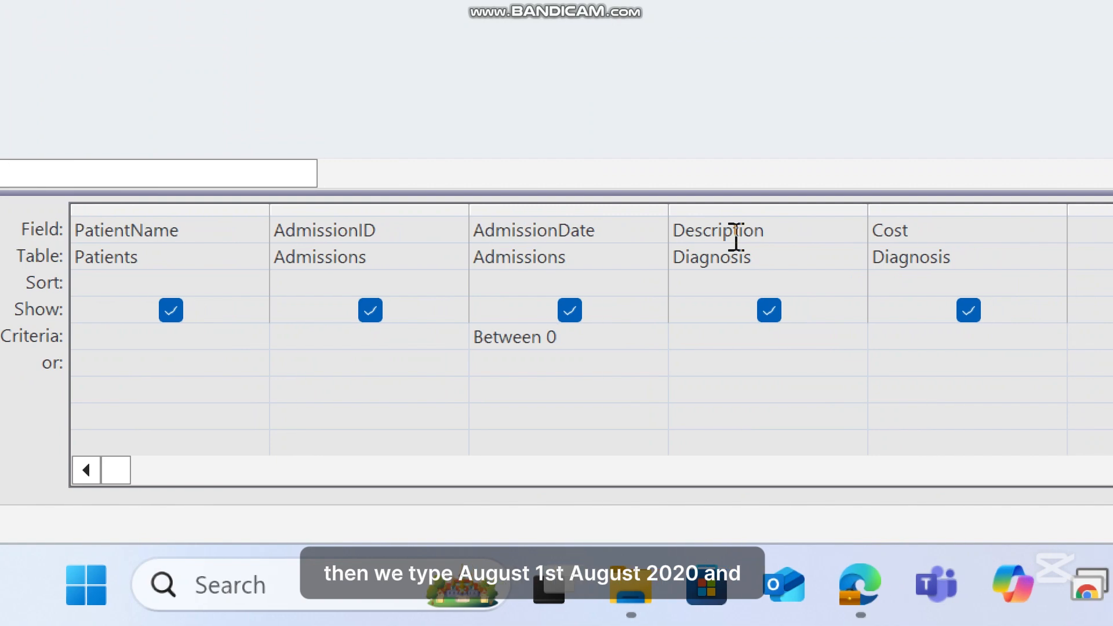
type("1/0")
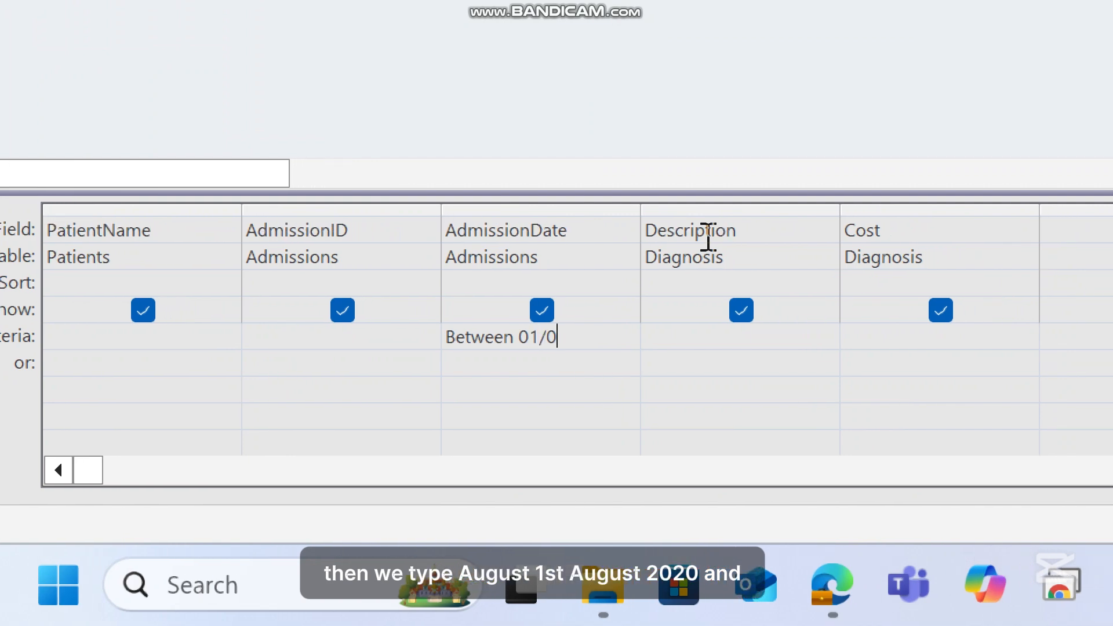
type("8/2020")
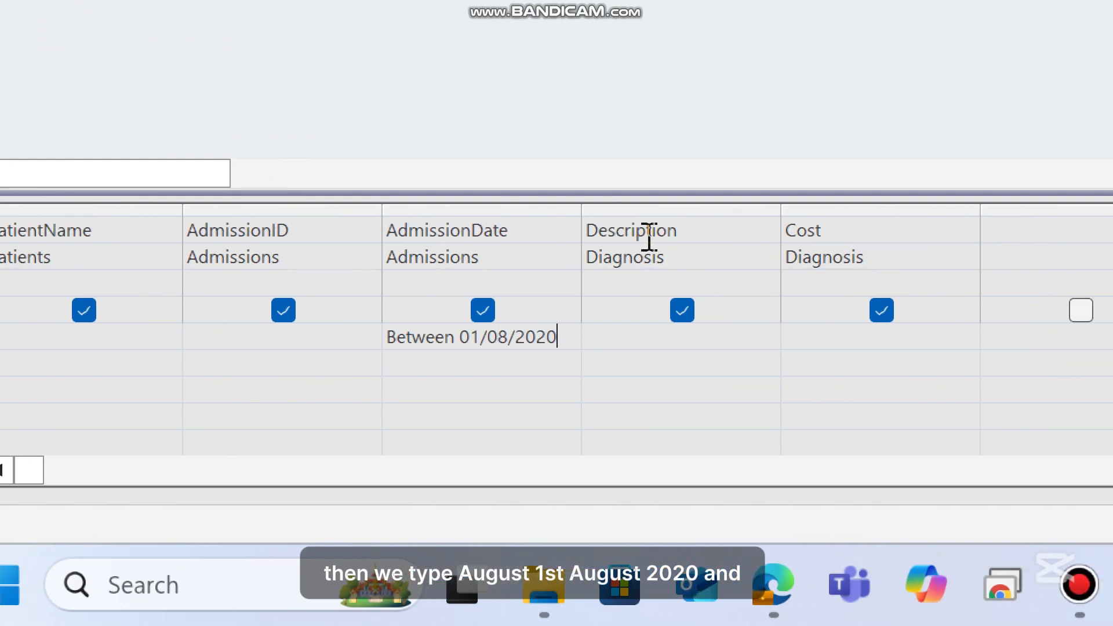
Complete the AdmissionDate criterion with AND 31/12/2020, and widen its column to fit the whole expression.
type(" ABD")
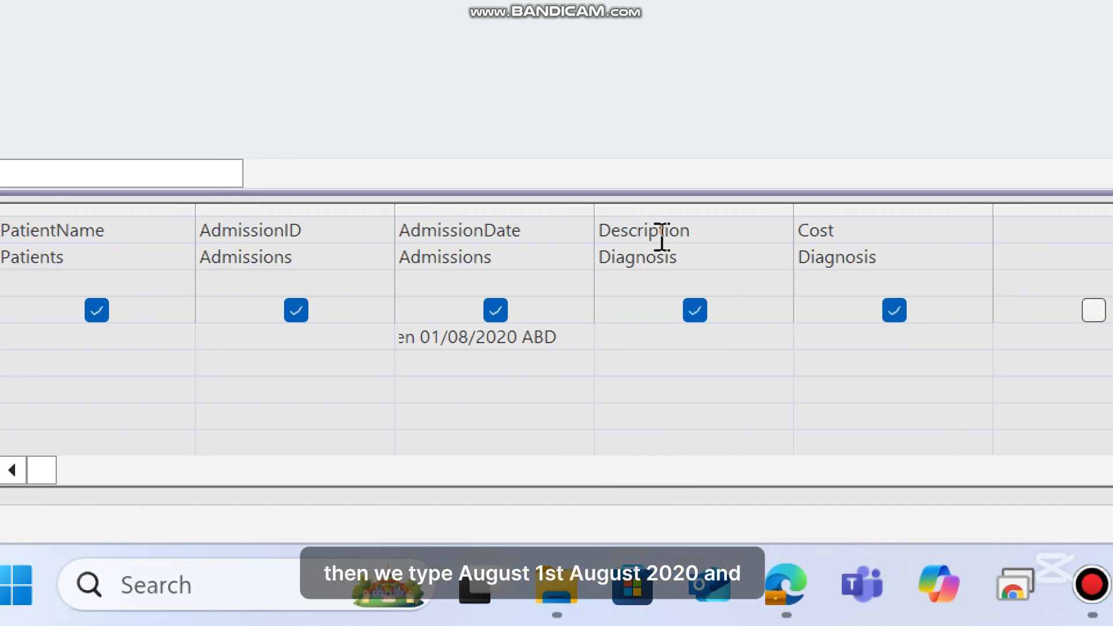
key("BackSpace")
key("BackSpace")
type("ND ")
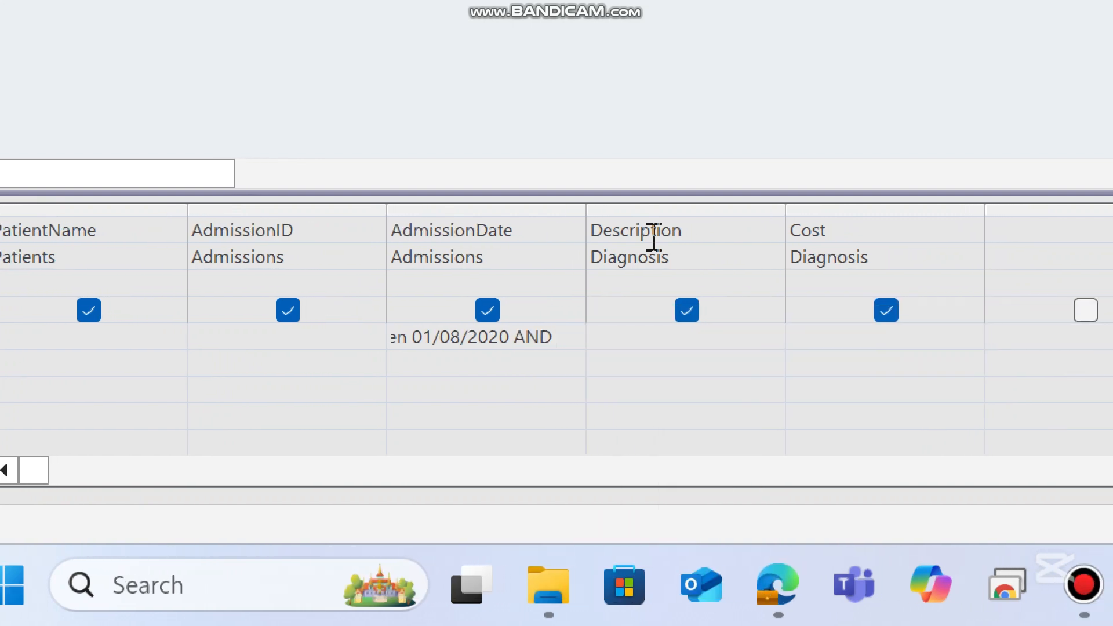
type("31/1")
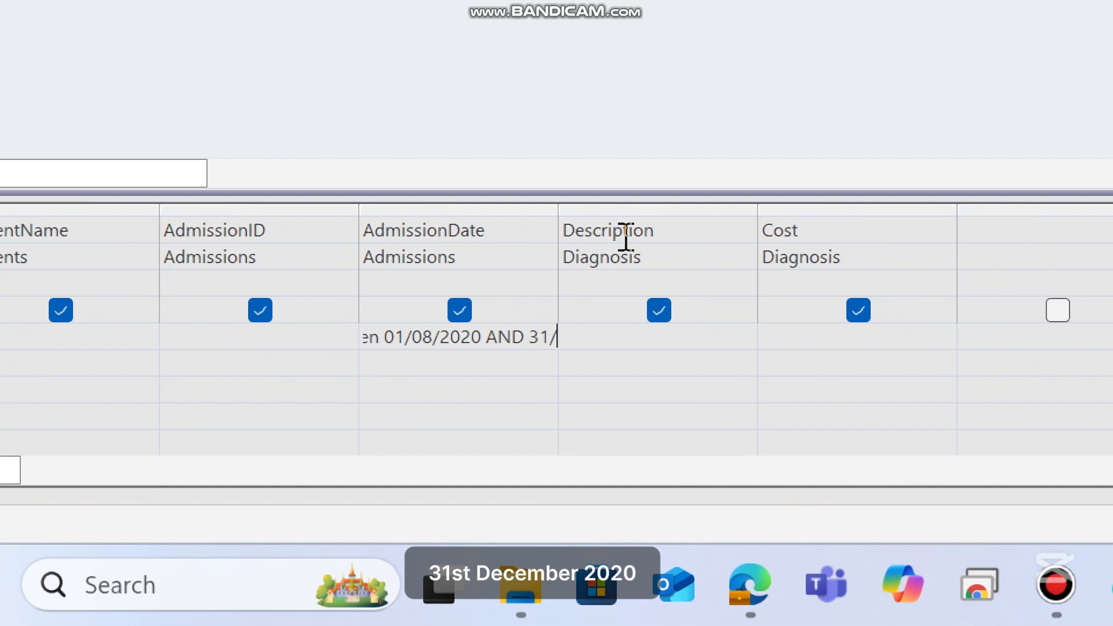
type("2/2020")
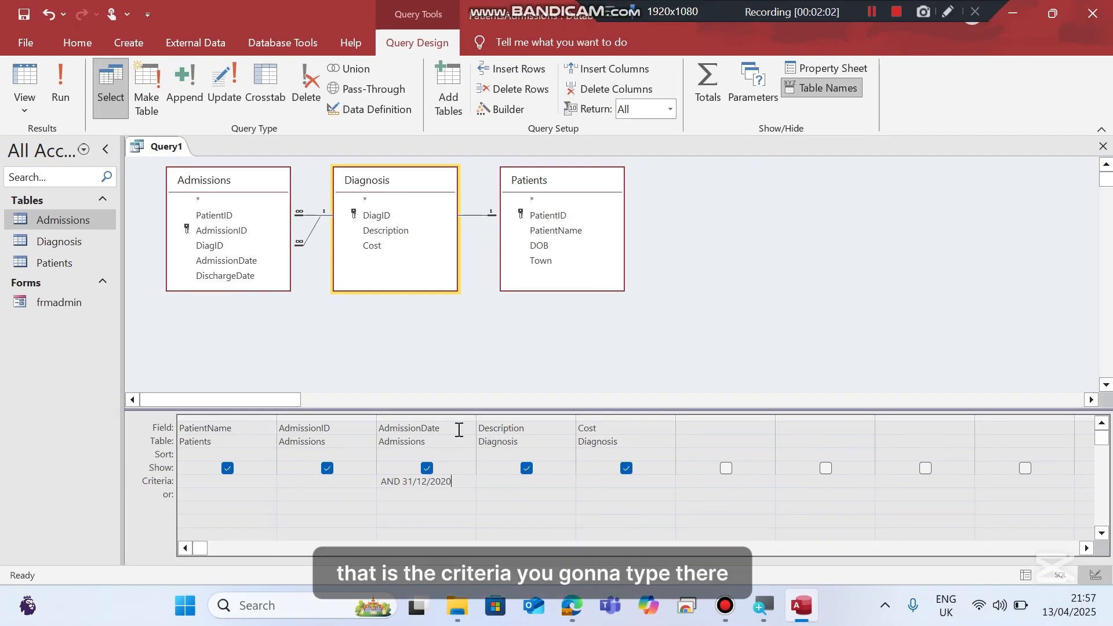
left_click(459, 430)
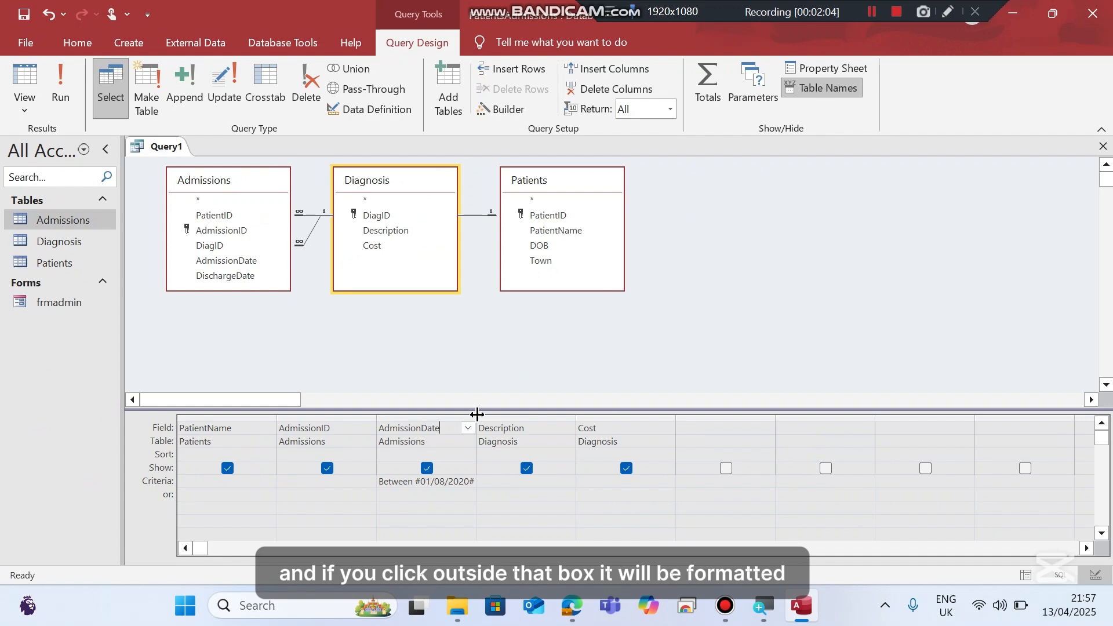
double_click(477, 414)
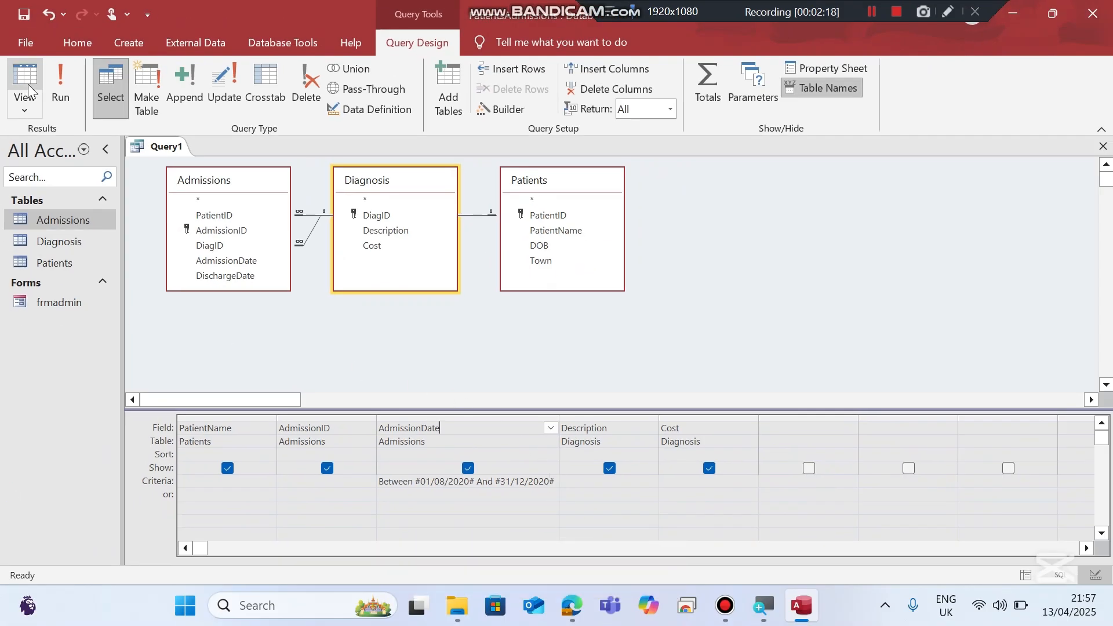
Run the date-filtered query and save it as AdminQry.
left_click(60, 87)
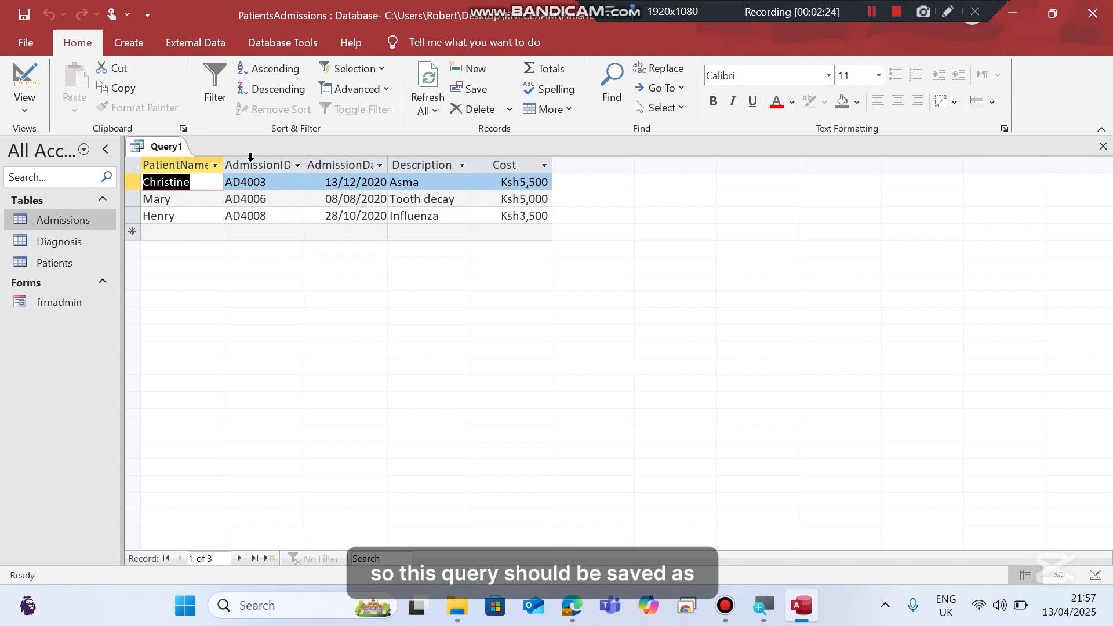
right_click(160, 149)
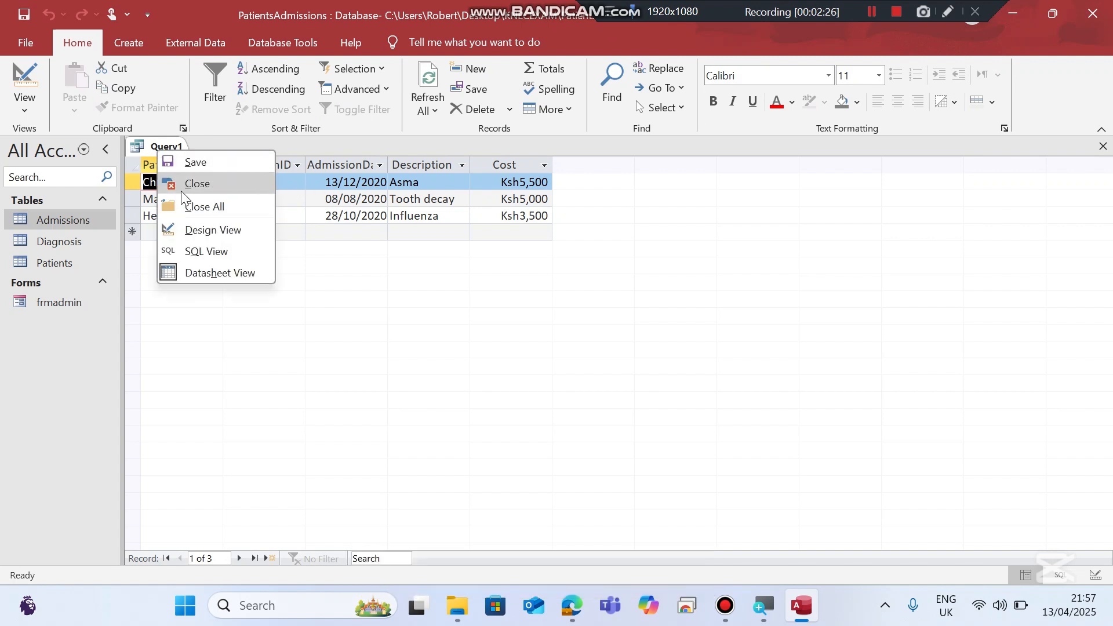
left_click(189, 162)
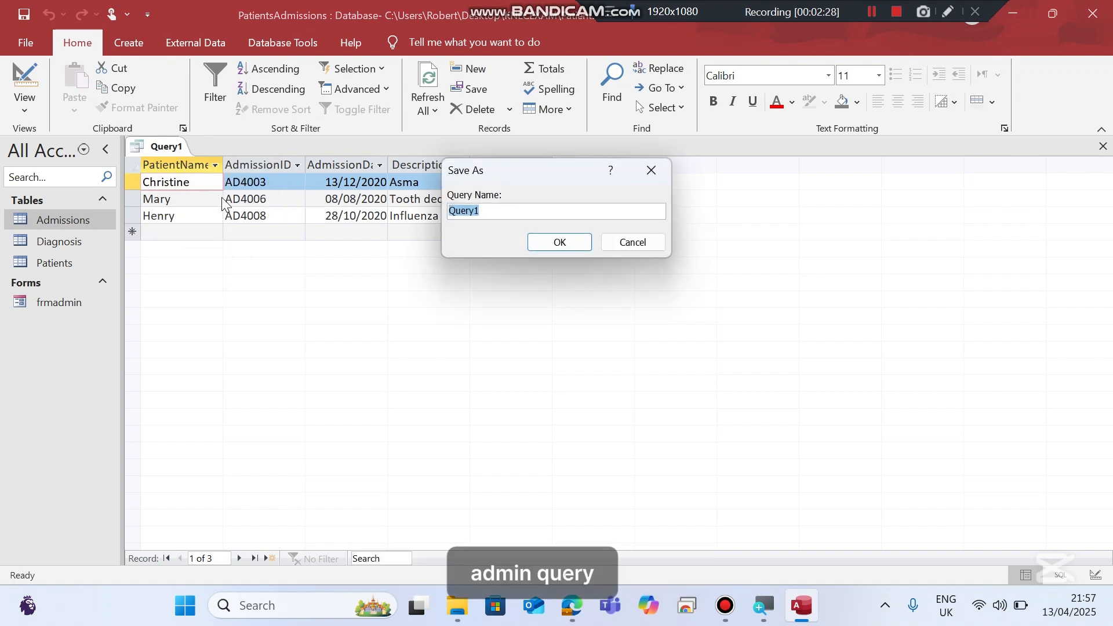
type("Admin")
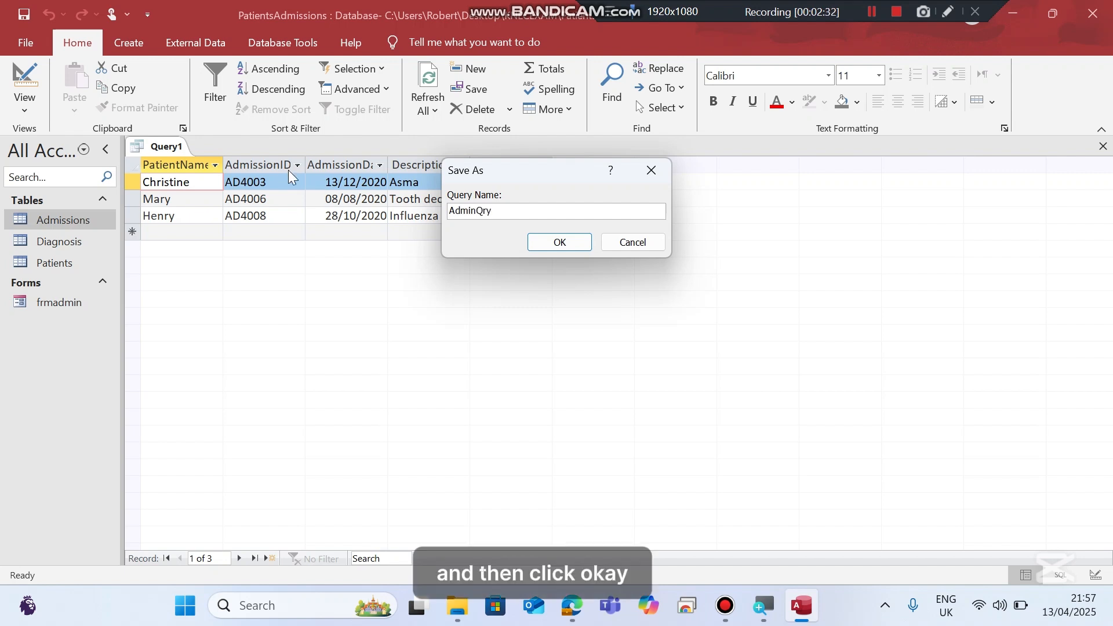
left_click(558, 241)
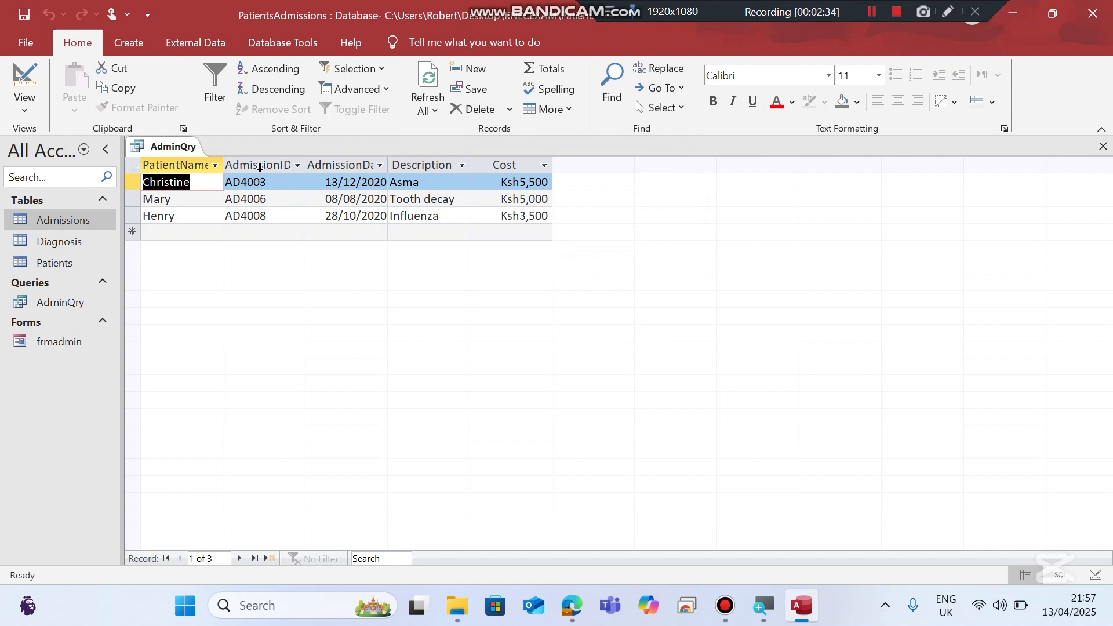
Close the AdminQry query and switch to the exam PDF in Edge to read the next query task.
right_click(173, 148)
left_click(193, 175)
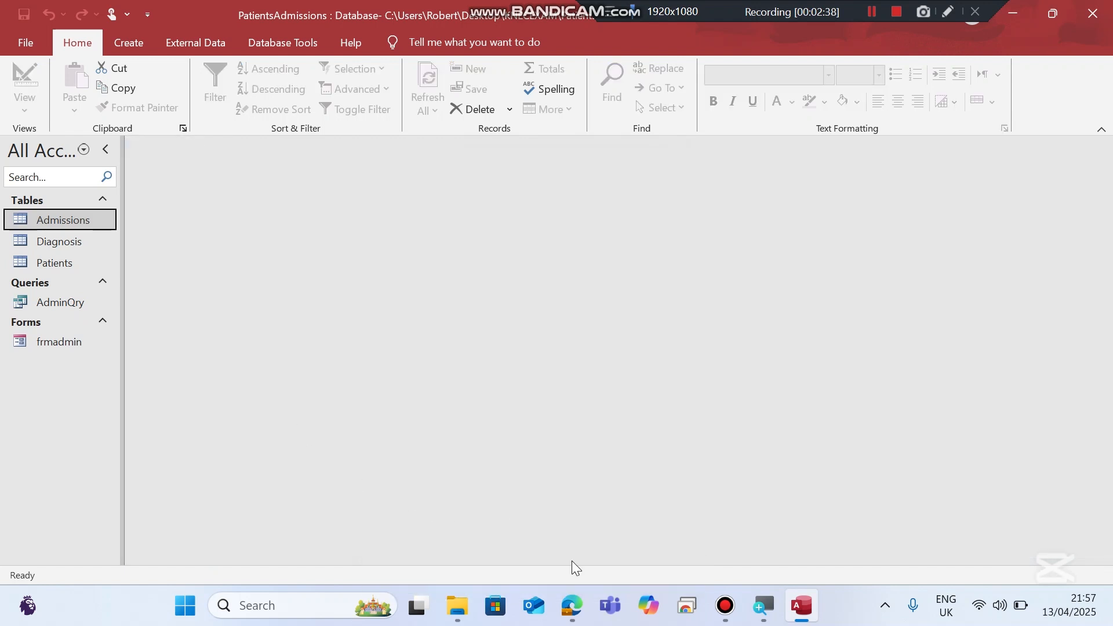
left_click(572, 606)
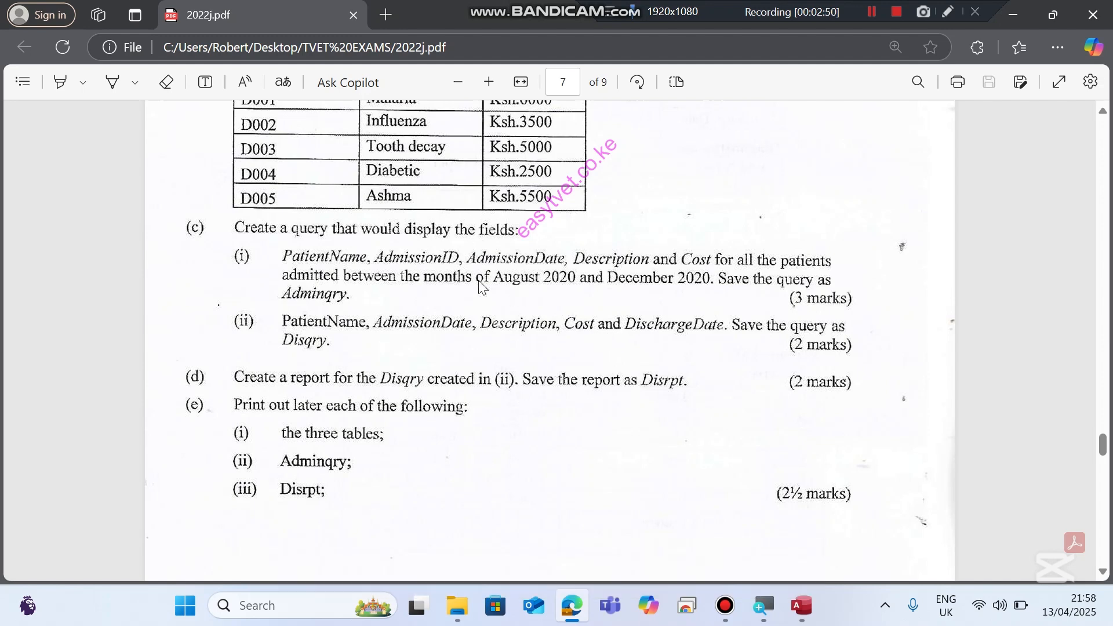
Switch back to Access and start a new query design containing the Admissions, Diagnosis and Patients tables.
left_click(802, 606)
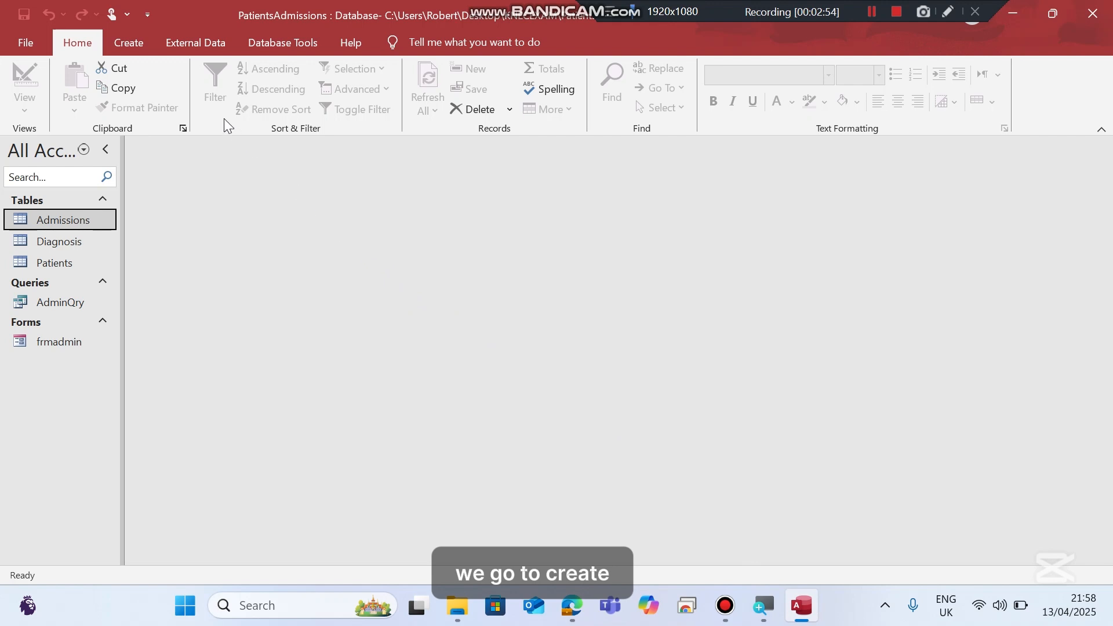
left_click(138, 40)
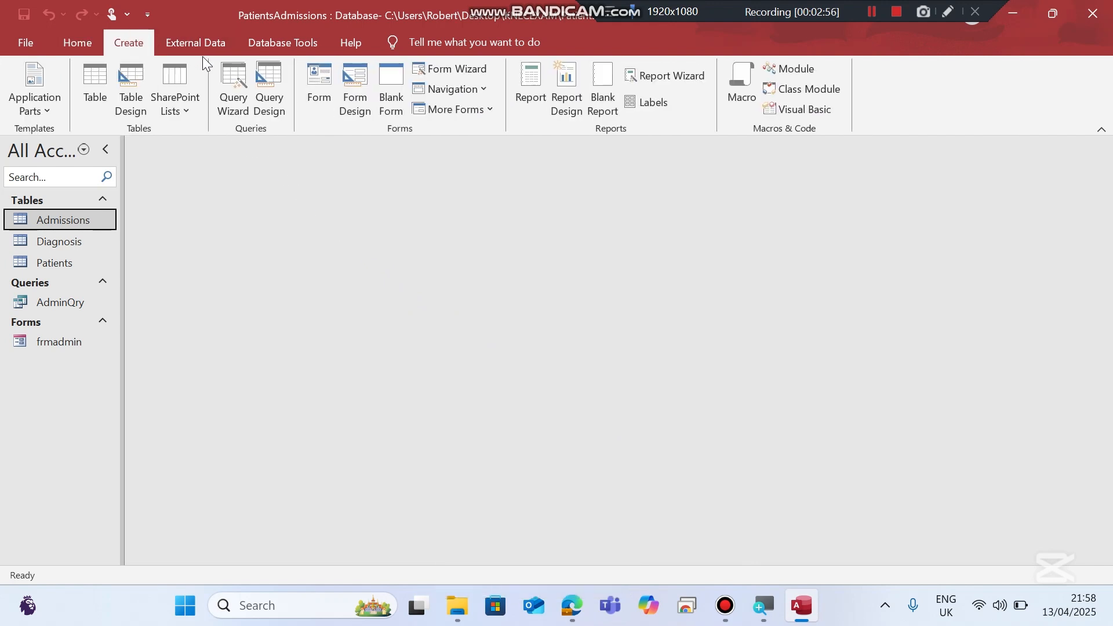
left_click(269, 96)
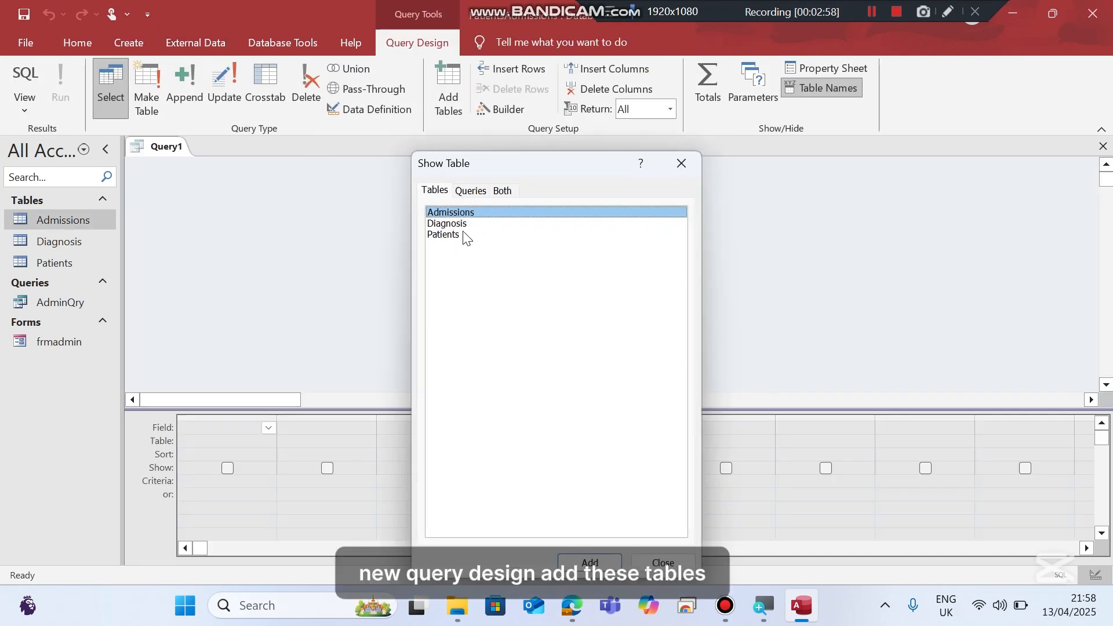
double_click(457, 213)
double_click(454, 225)
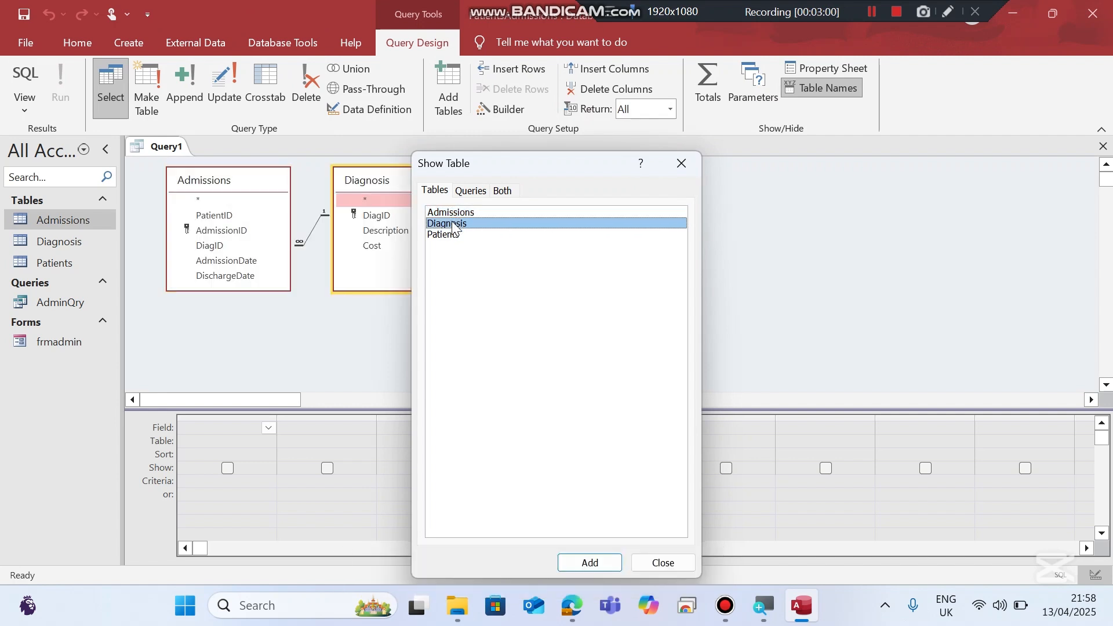
double_click(451, 235)
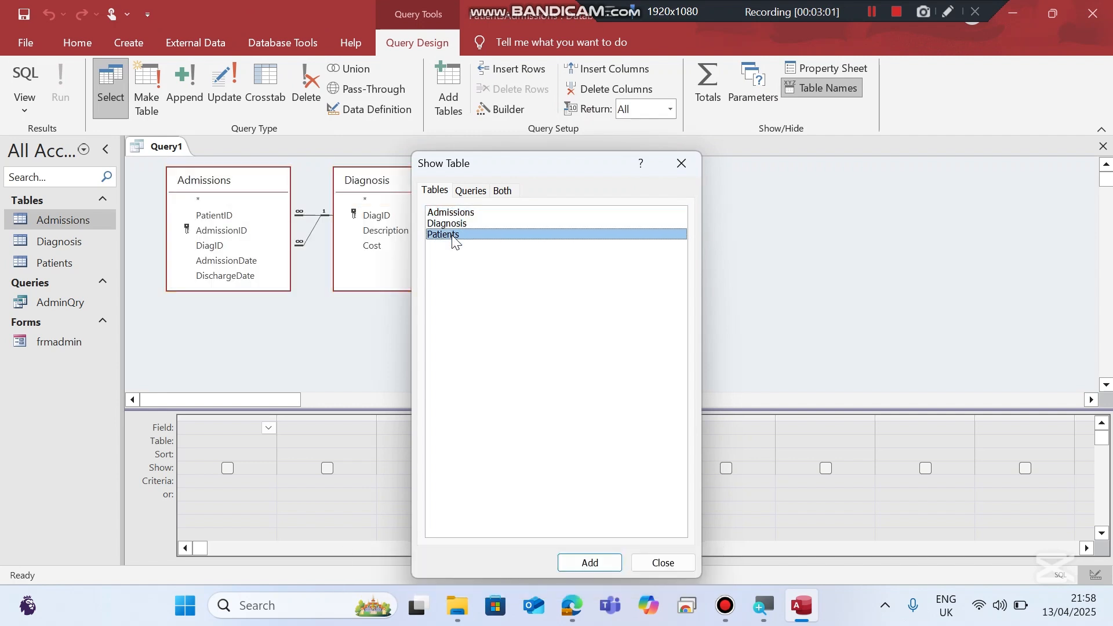
left_click(680, 167)
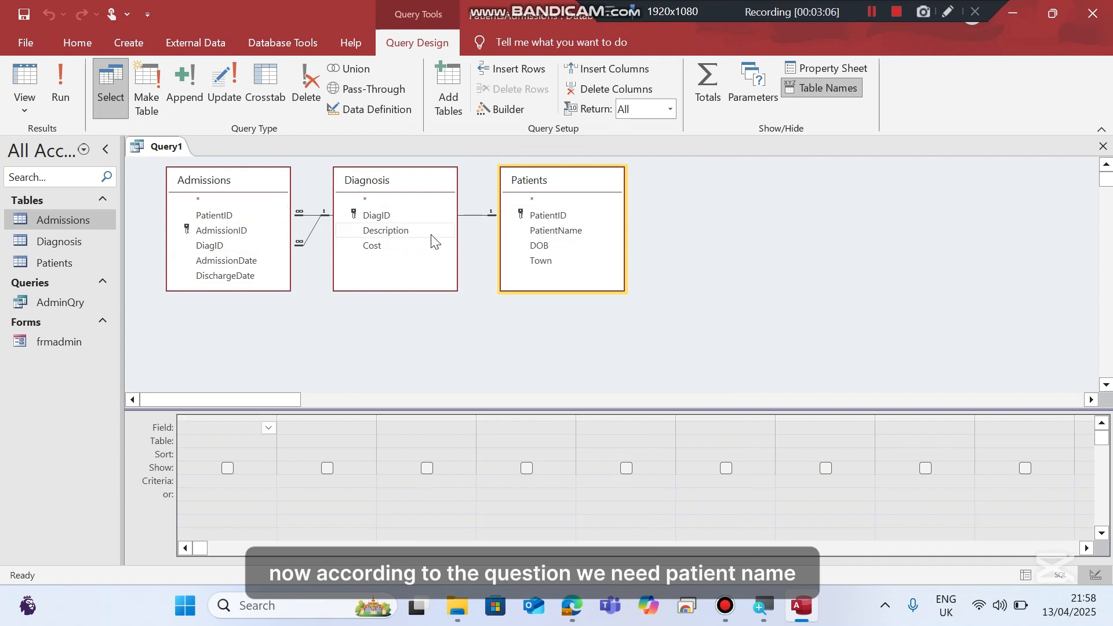
Add the fields PatientName, AdmissionDate, Description, Cost and DischargeDate to the query grid in that order.
double_click(566, 231)
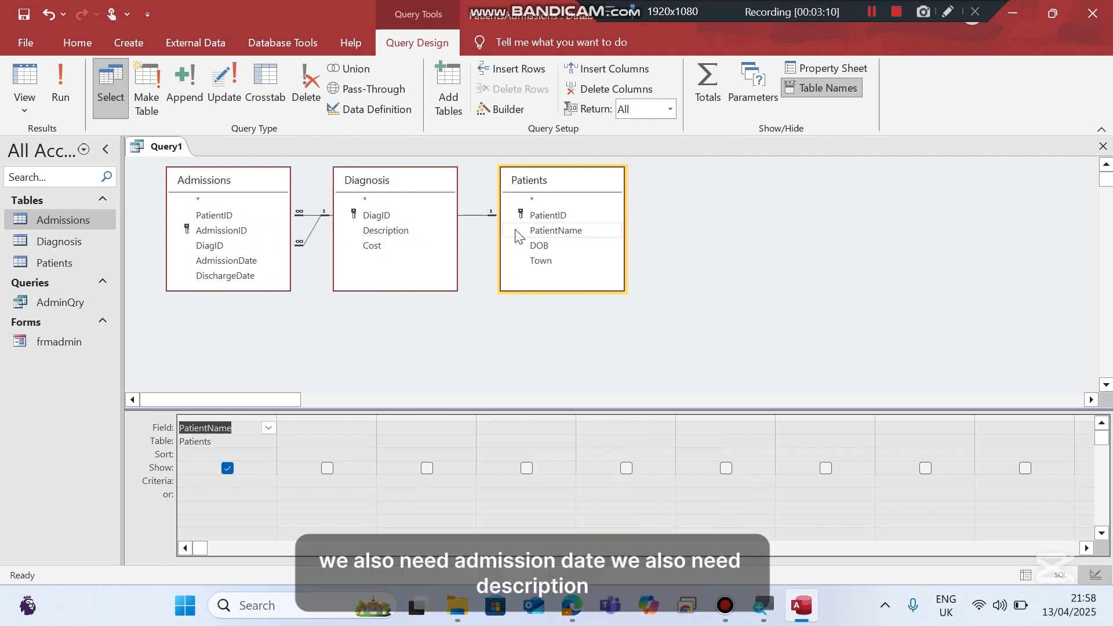
left_click(244, 260)
double_click(243, 260)
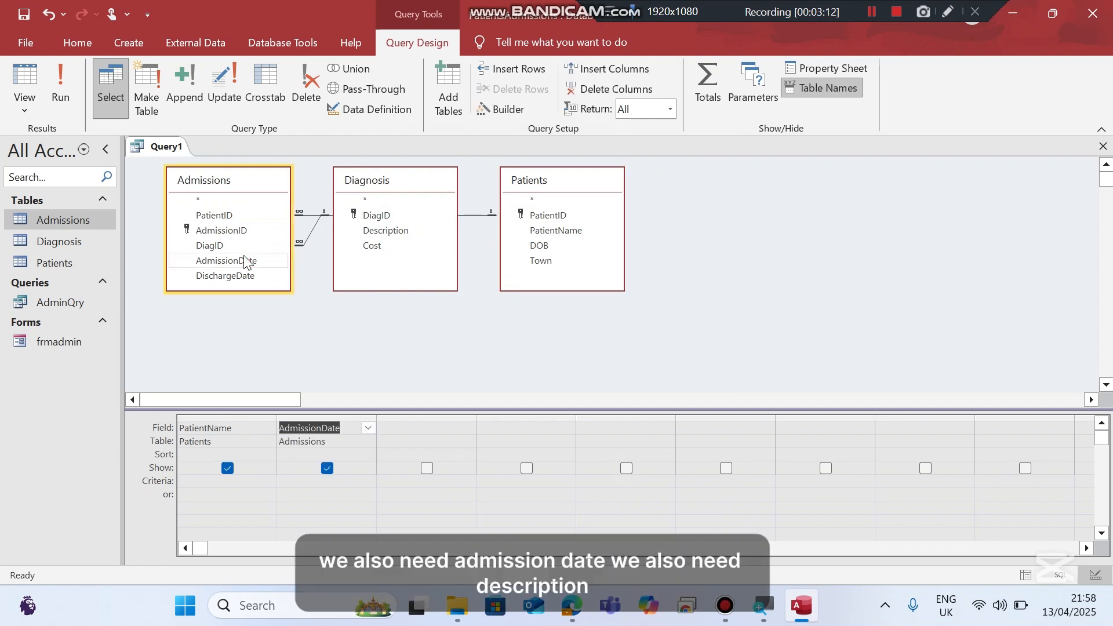
double_click(388, 232)
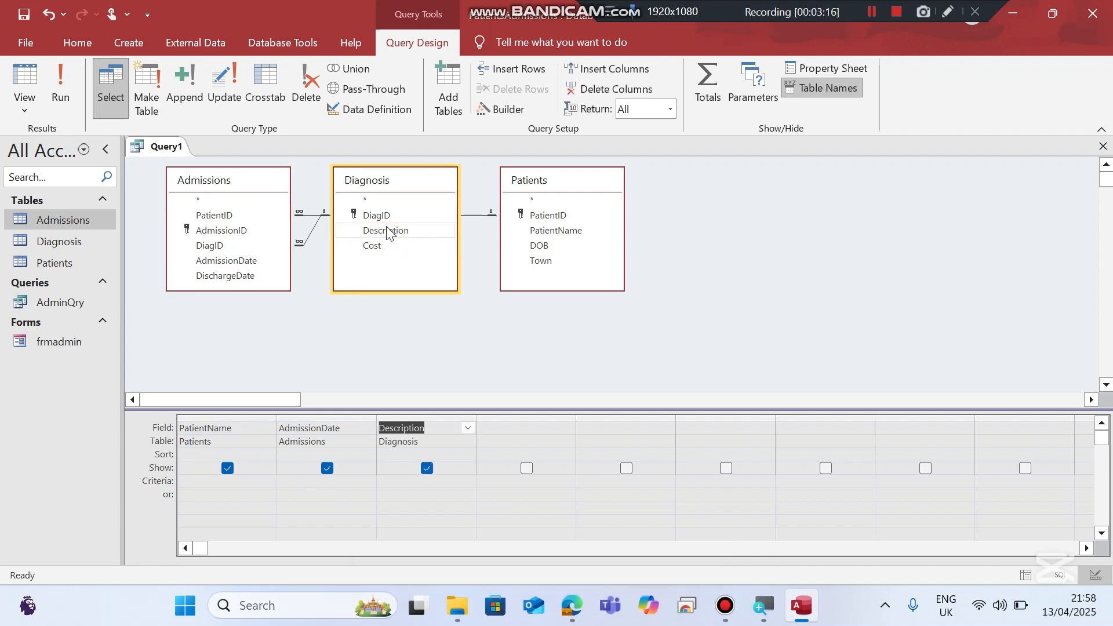
double_click(390, 248)
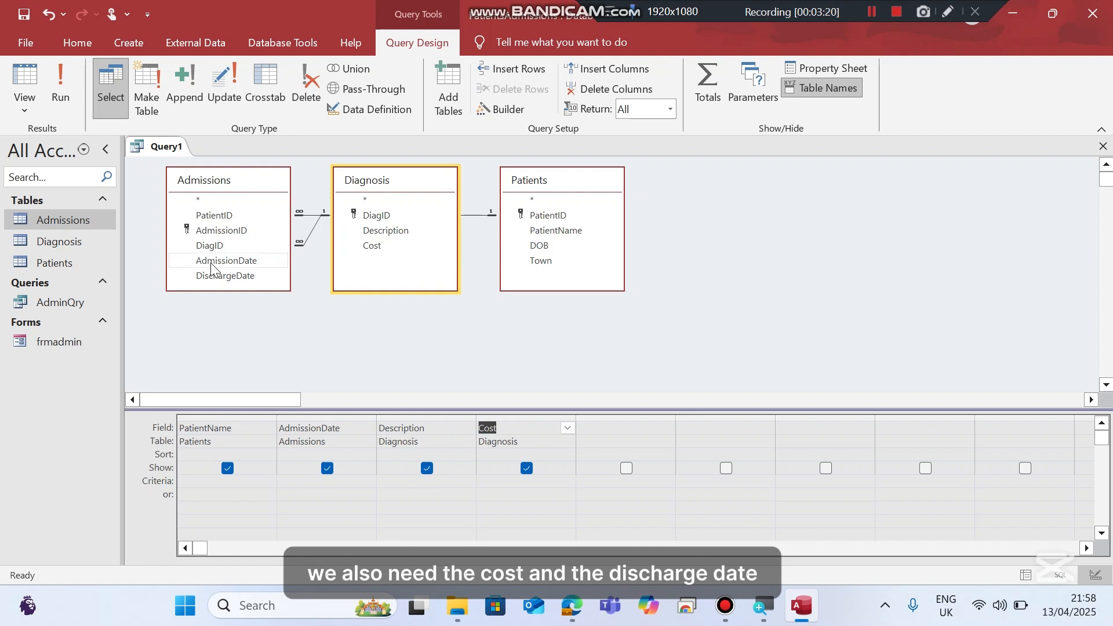
double_click(223, 276)
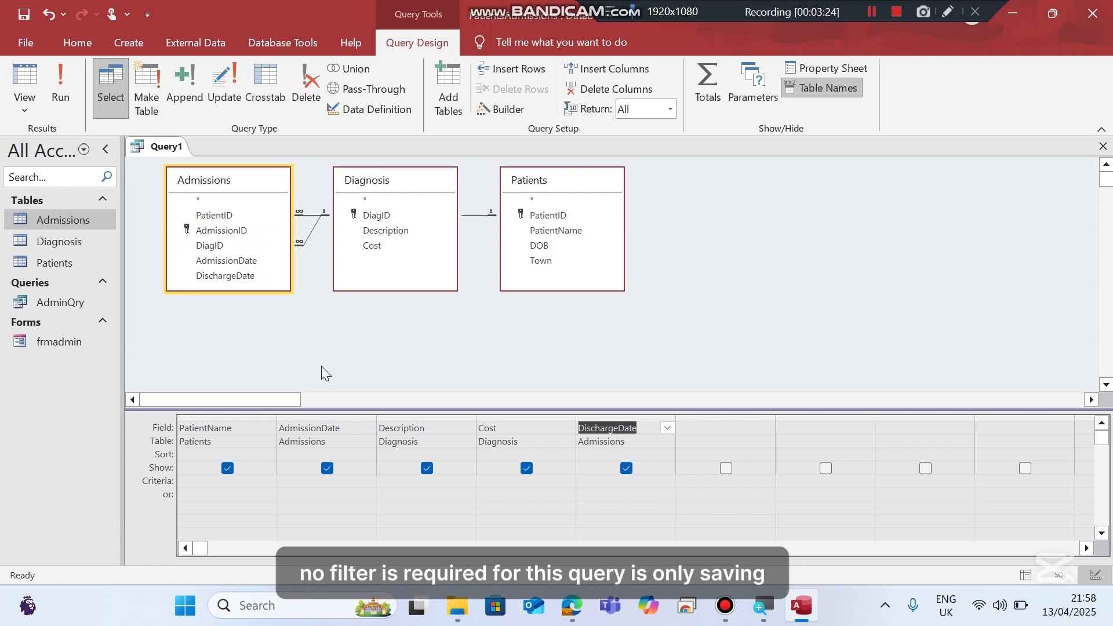
Run the new query and save it as Disqry.
left_click(59, 85)
right_click(181, 150)
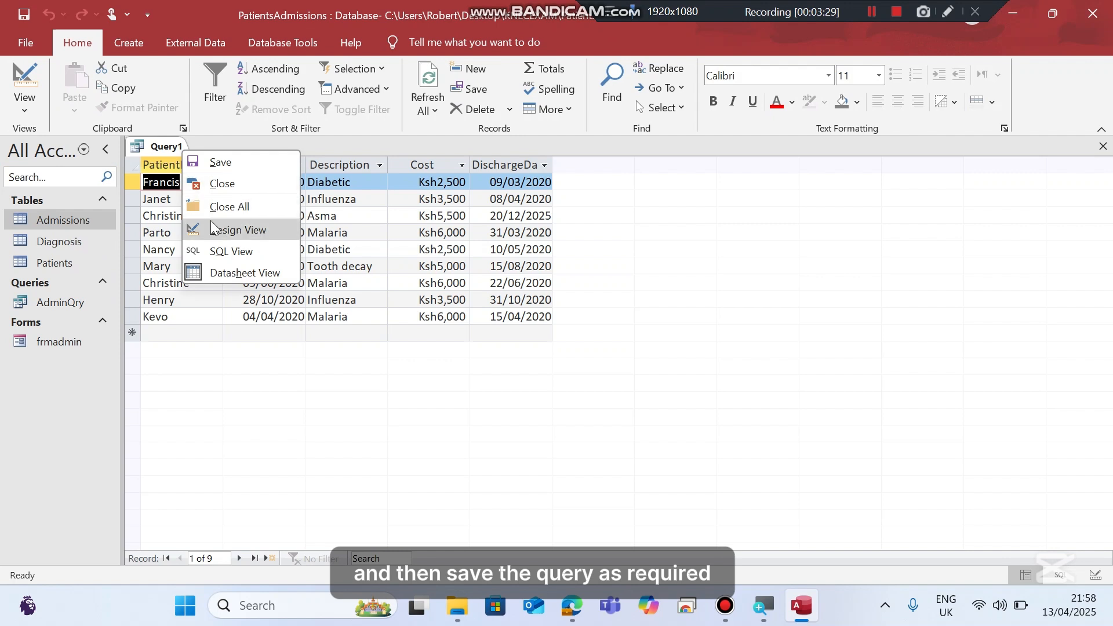
left_click(212, 165)
type("Disqry")
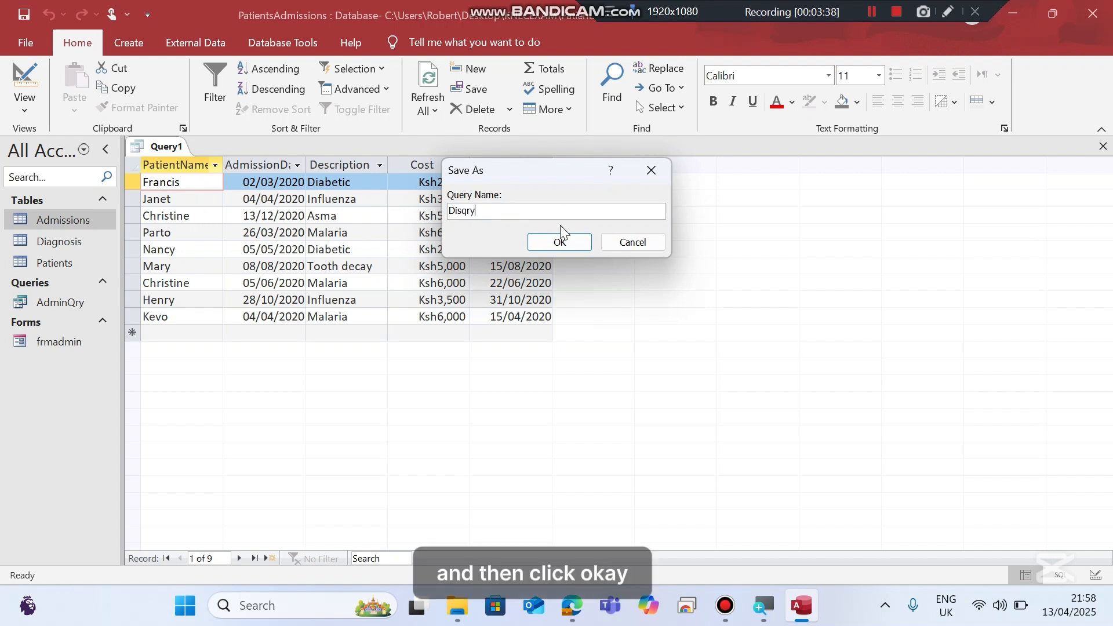
left_click(562, 240)
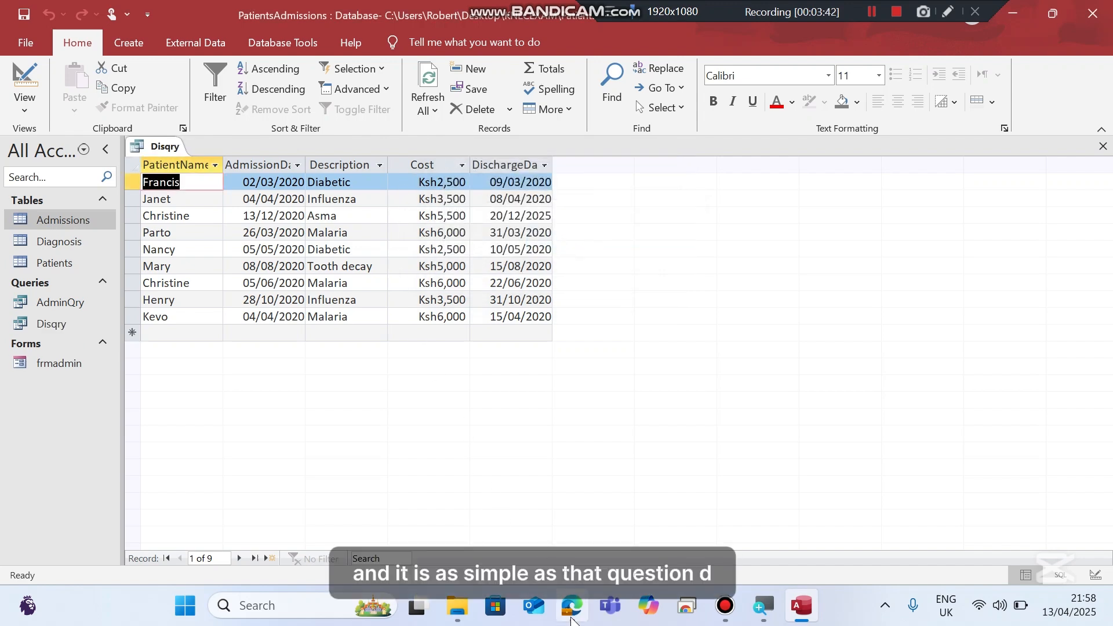
Check the report task in the exam PDF in Edge, and return to Access to close the Disqry query.
left_click(572, 606)
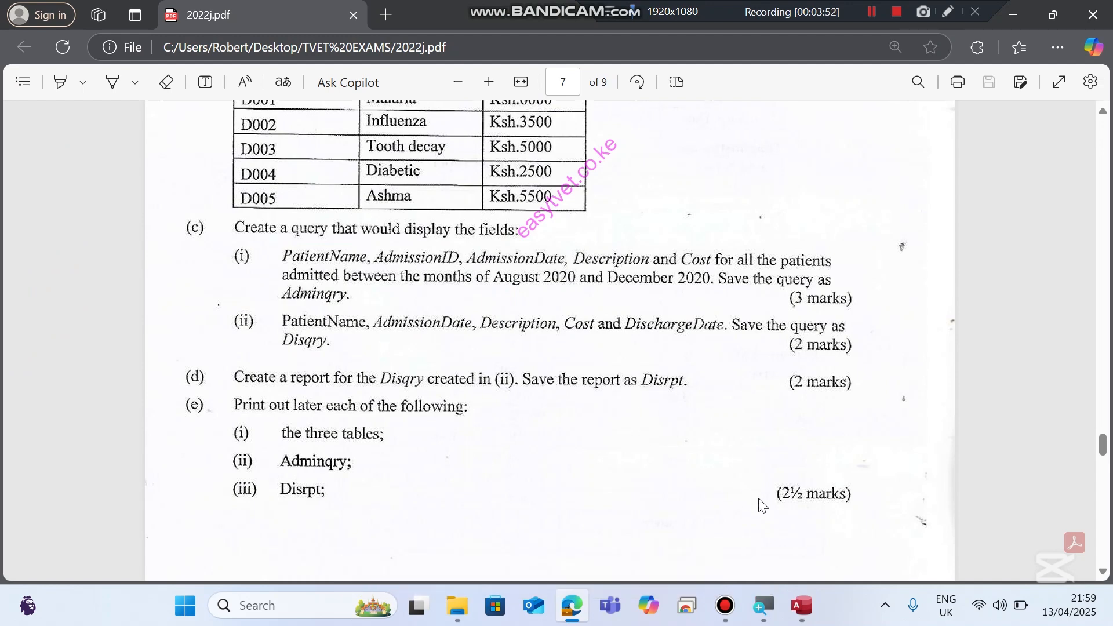
left_click(803, 607)
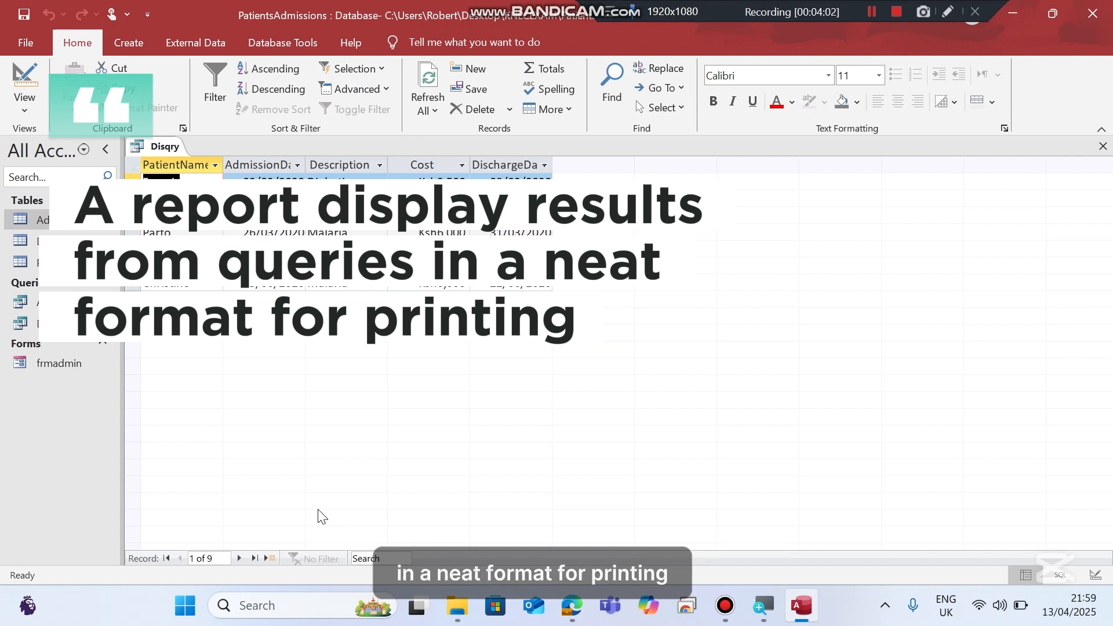
right_click(167, 149)
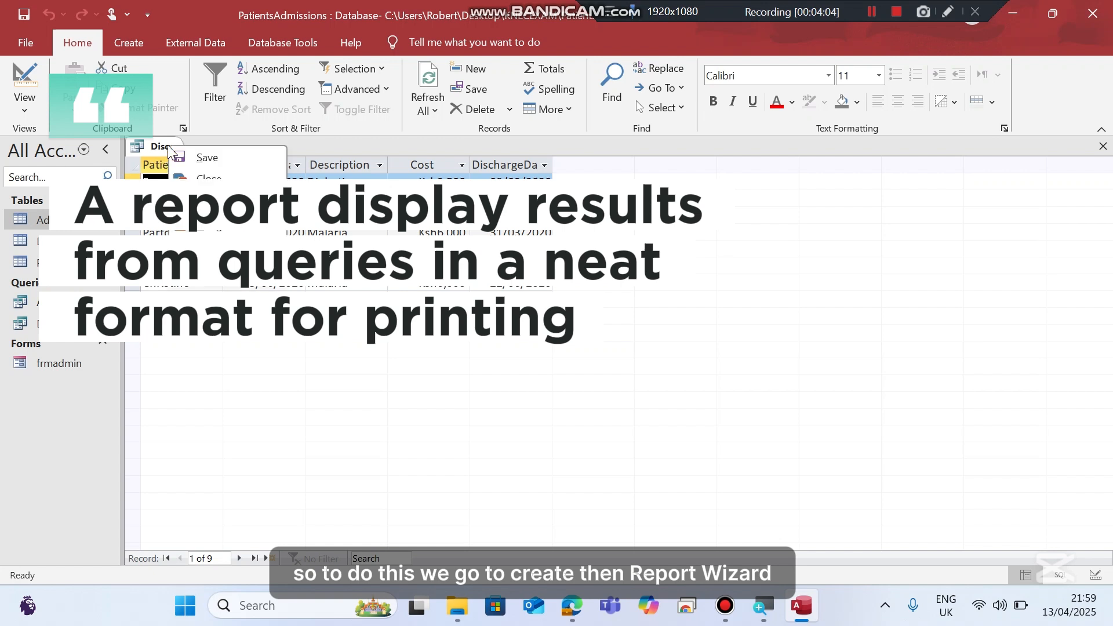
left_click(208, 177)
Start a report with the Report Wizard, based on the Disqry query with all of its fields.
left_click(129, 43)
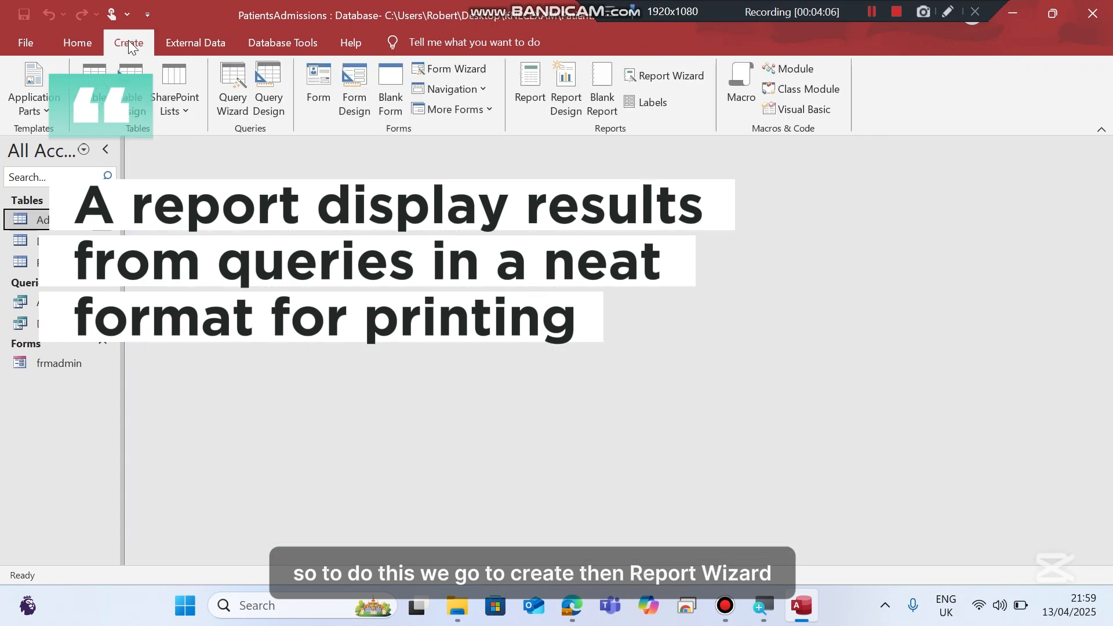
left_click(697, 74)
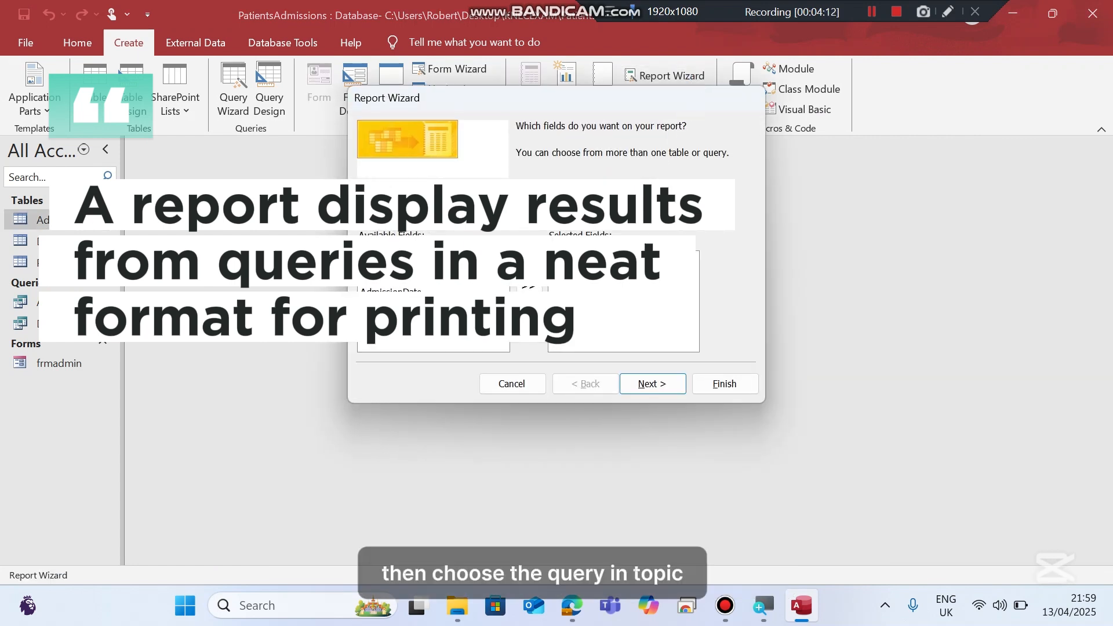
left_click(578, 211)
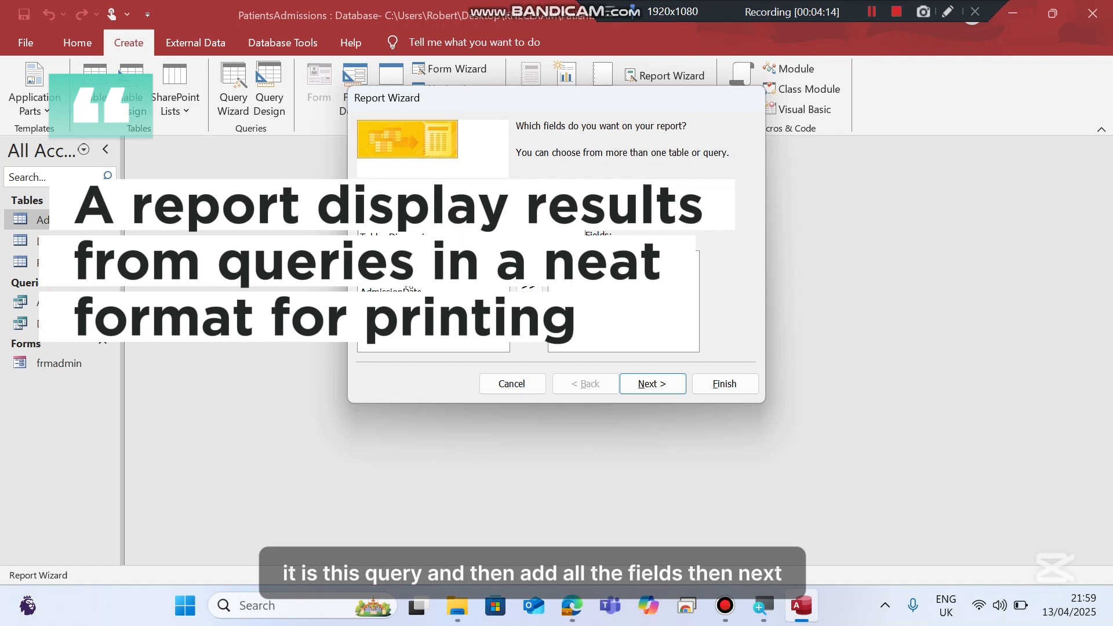
left_click(405, 278)
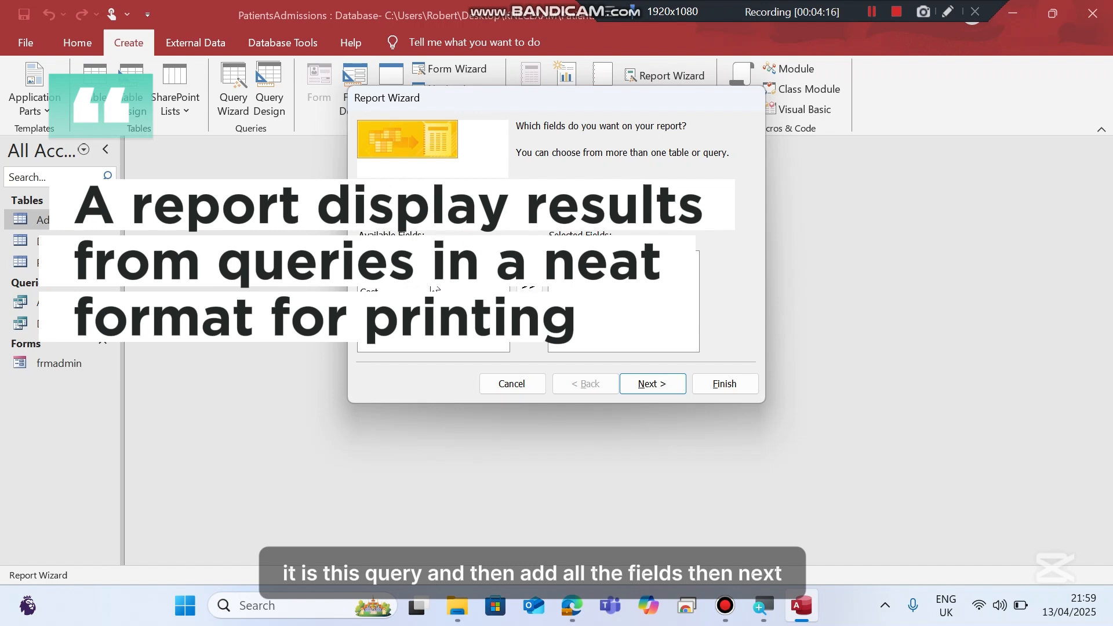
left_click(528, 288)
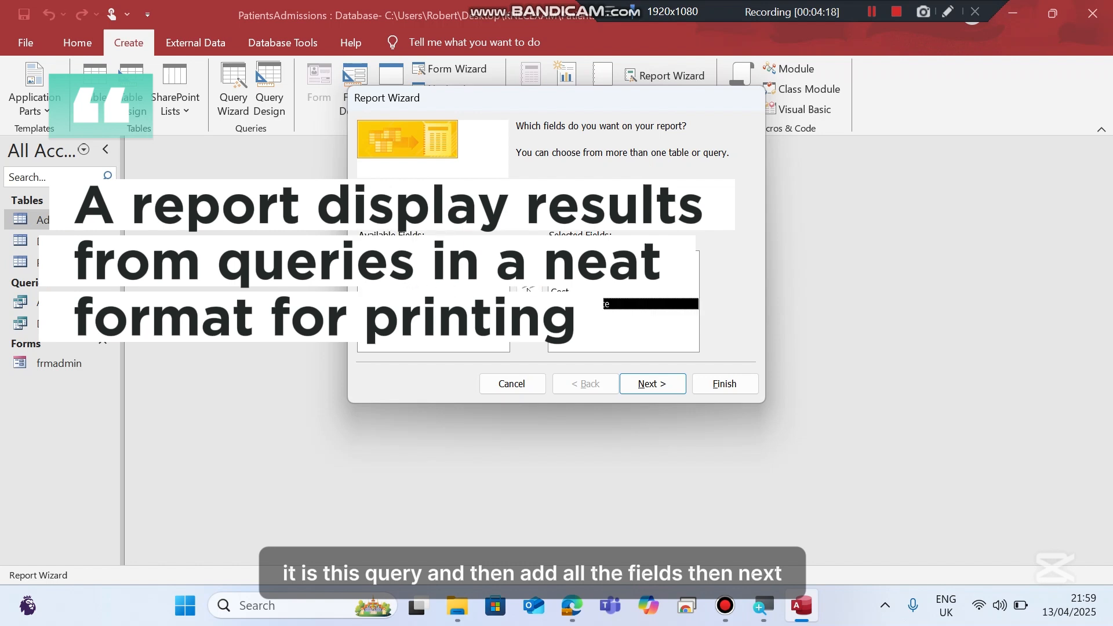
left_click(665, 383)
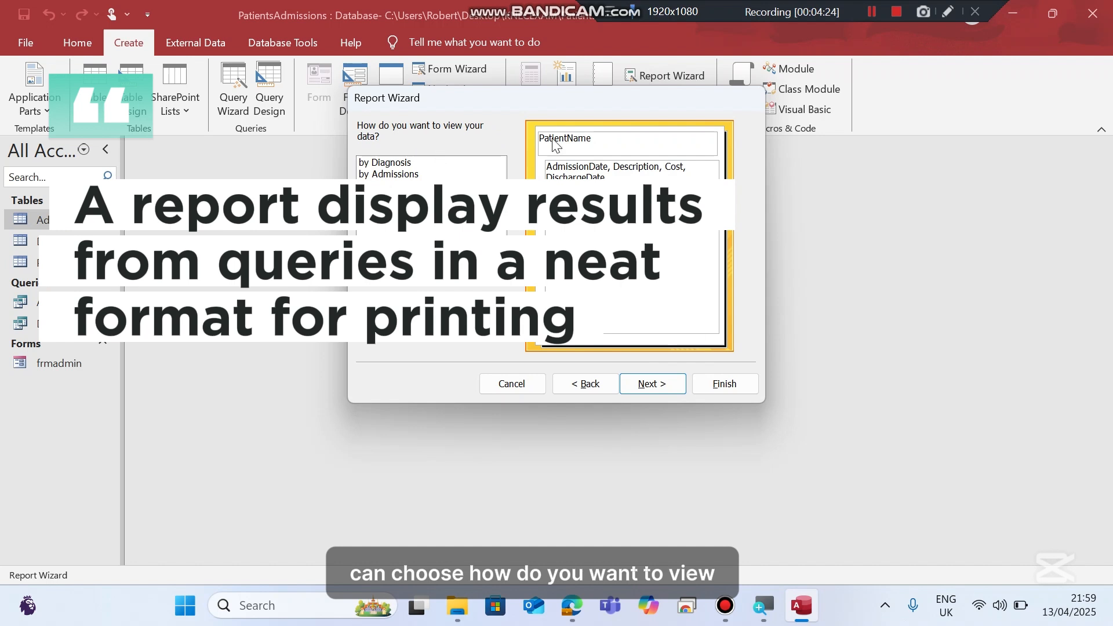
Keep the report's default data view and add no extra grouping levels or sort order.
left_click(670, 382)
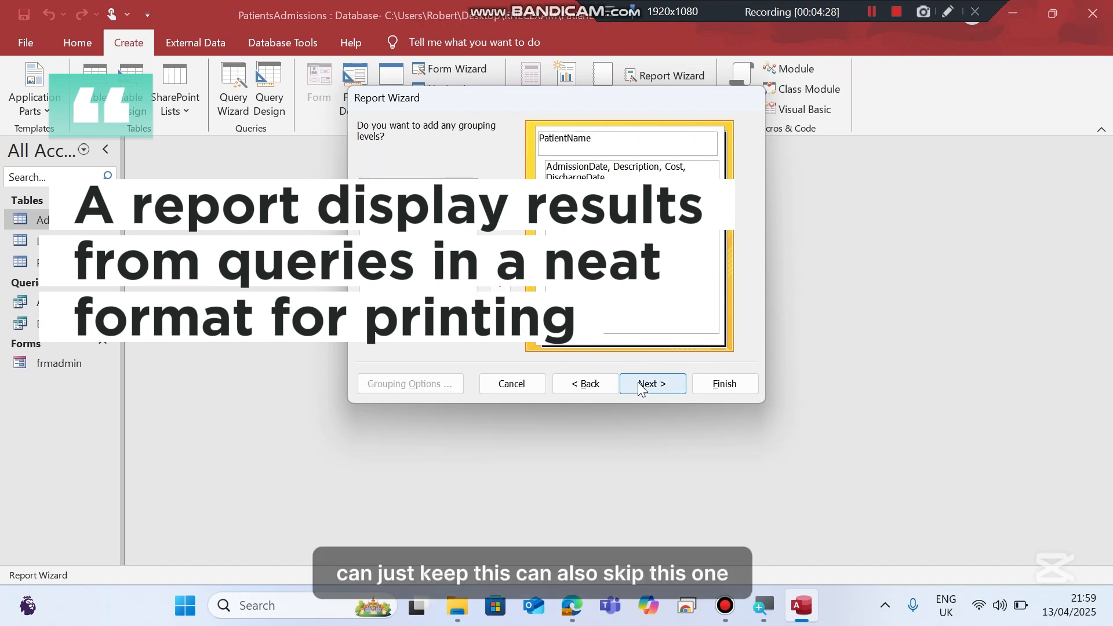
left_click(640, 386)
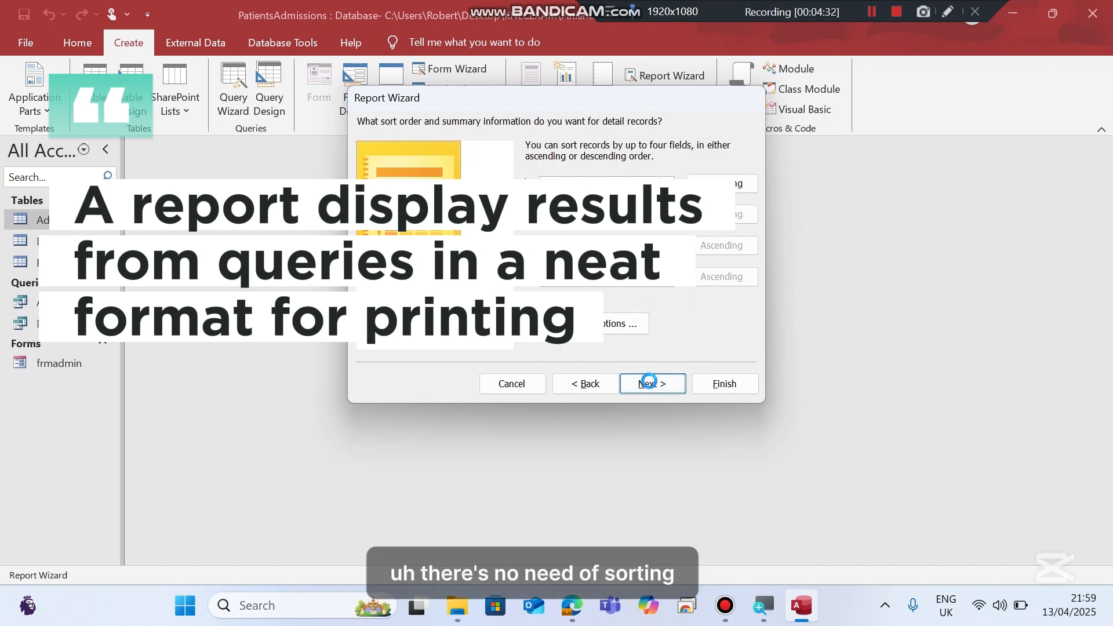
left_click(648, 382)
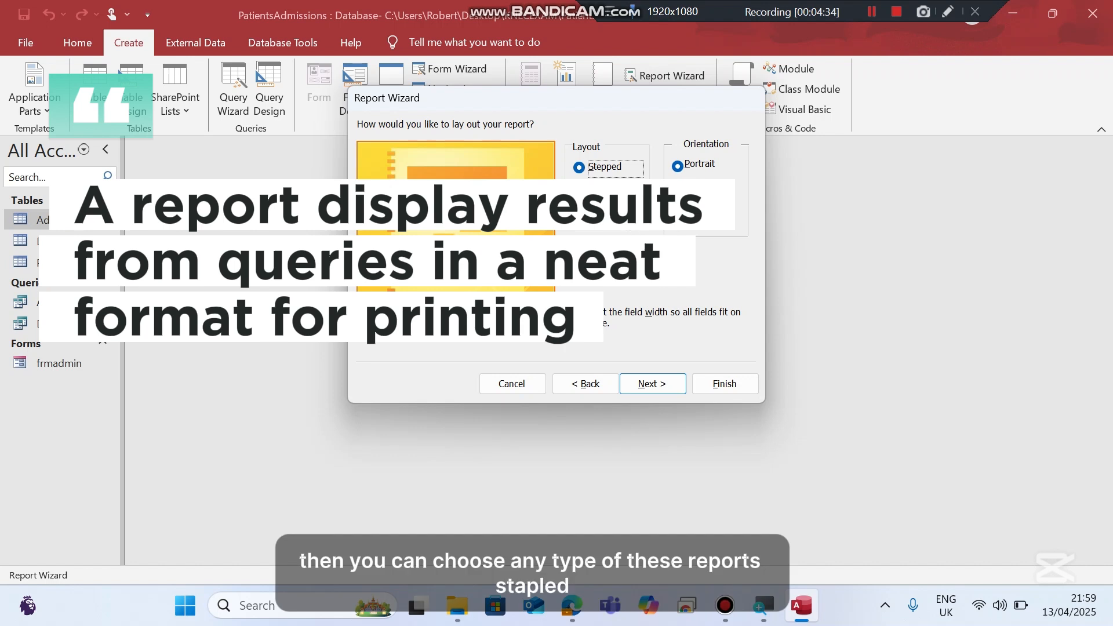
Try the Block and Outline layouts and the Landscape orientation, returning to Stepped and Portrait.
left_click(596, 187)
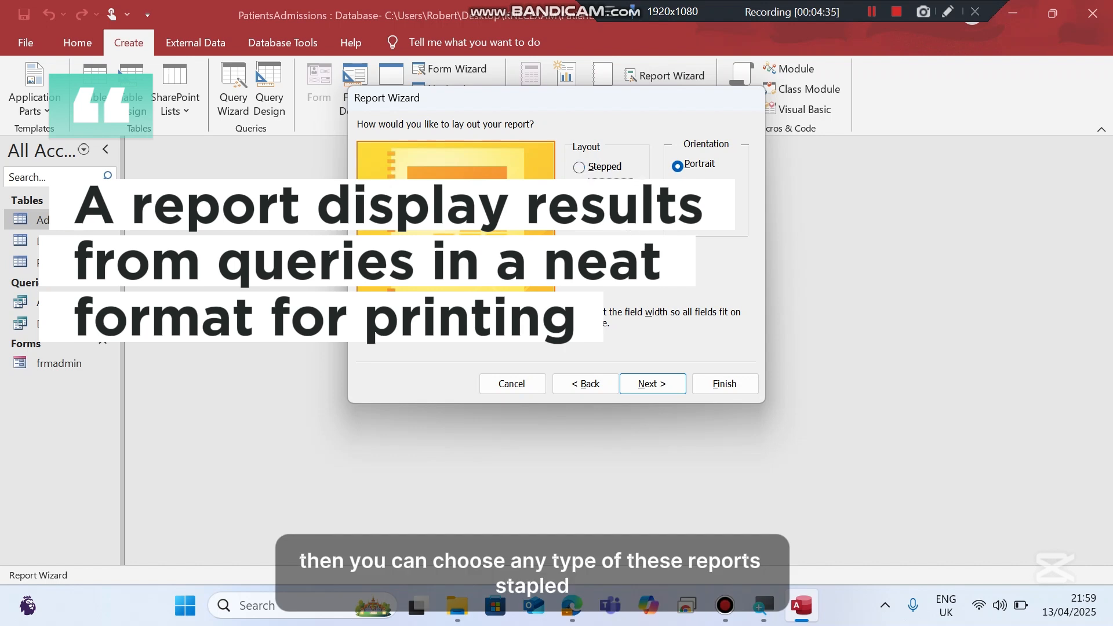
left_click(600, 167)
left_click(601, 186)
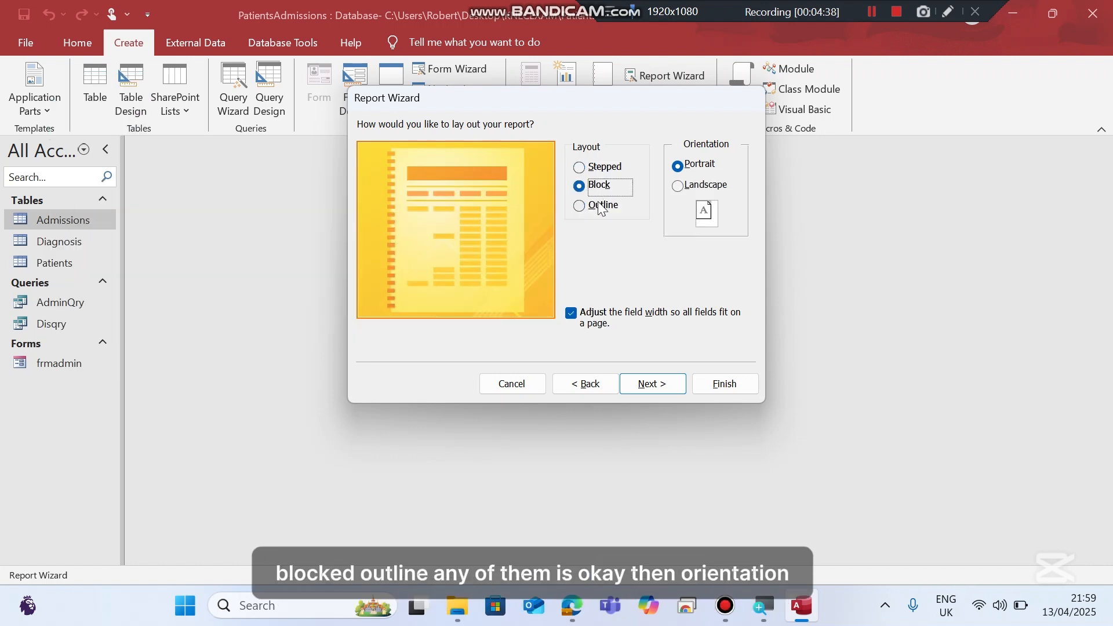
left_click(601, 206)
left_click(600, 168)
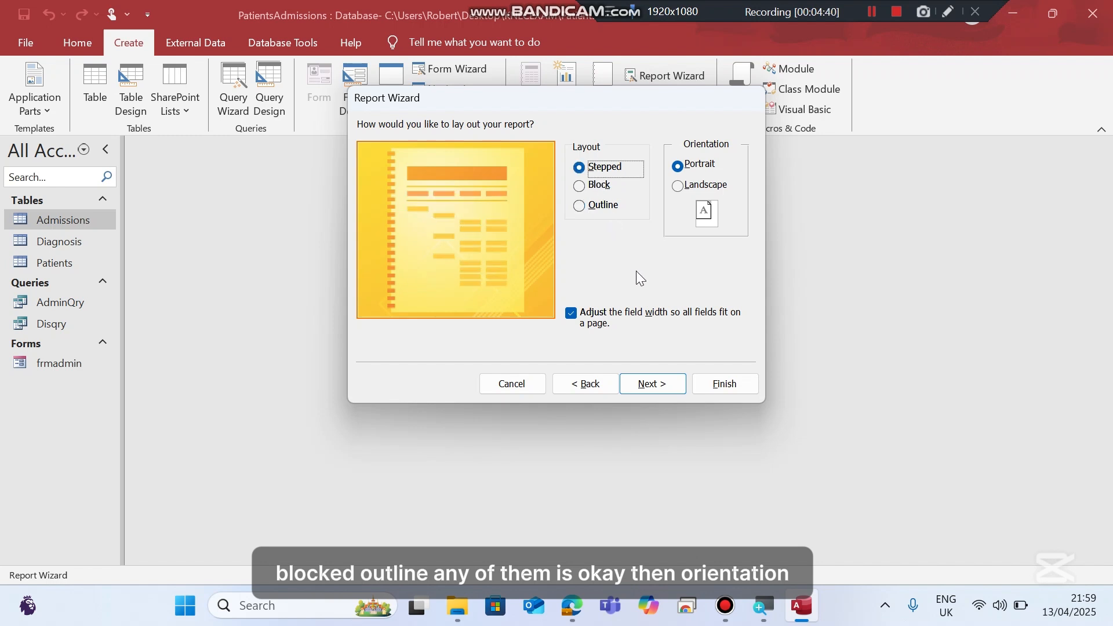
left_click(677, 186)
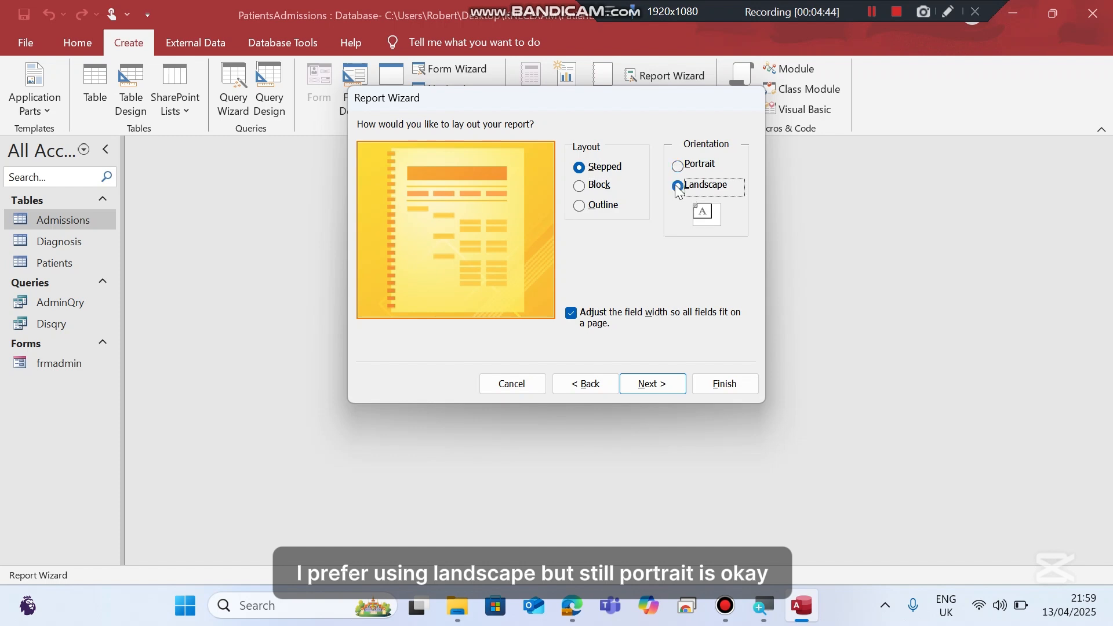
left_click(677, 167)
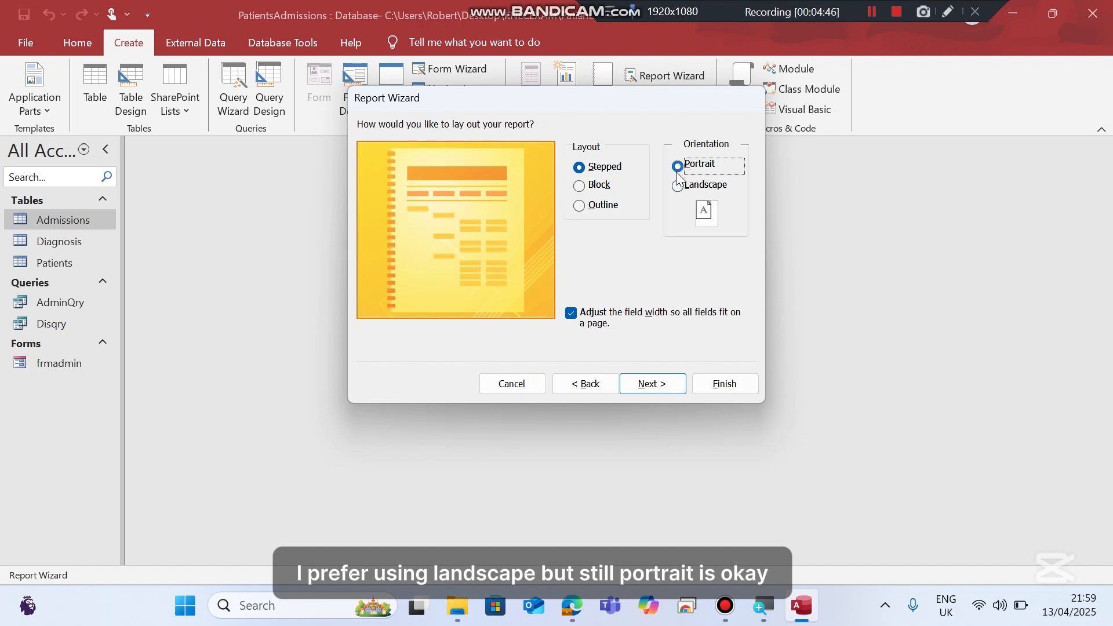
Accept the Stepped portrait layout, title the report Disrpt, and finish the wizard with the preview option.
left_click(659, 390)
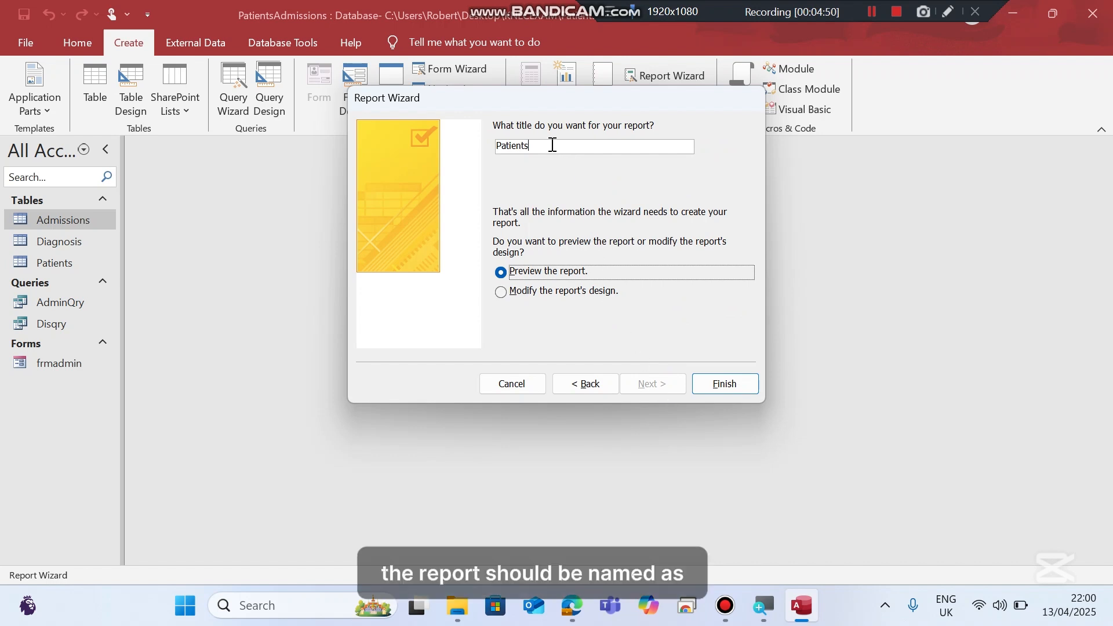
left_click_drag(552, 146, 463, 141)
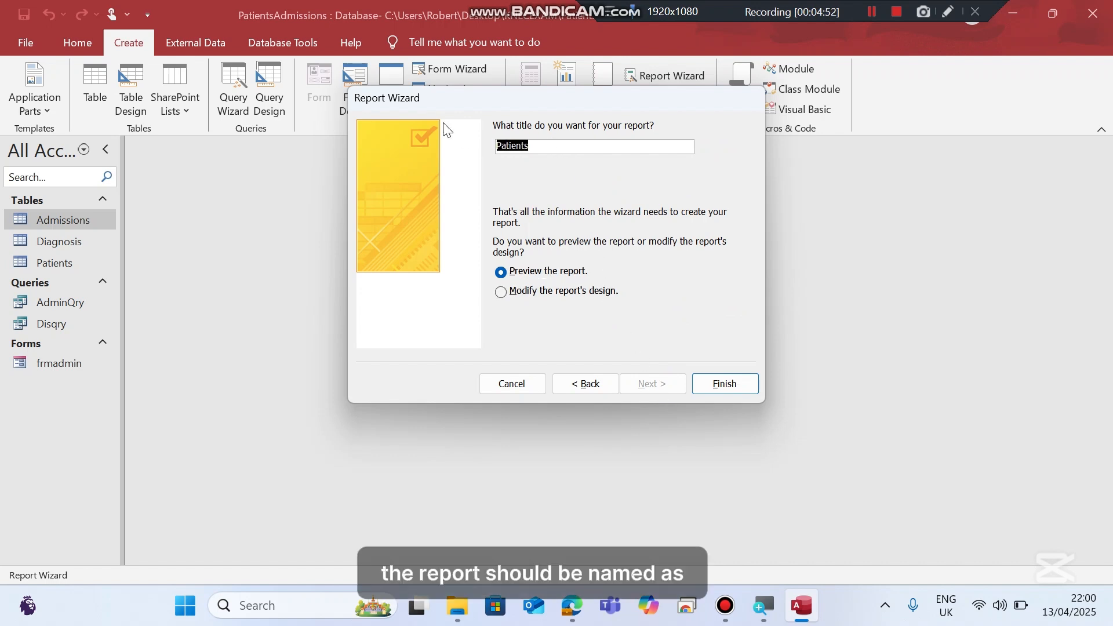
type("Disrpt")
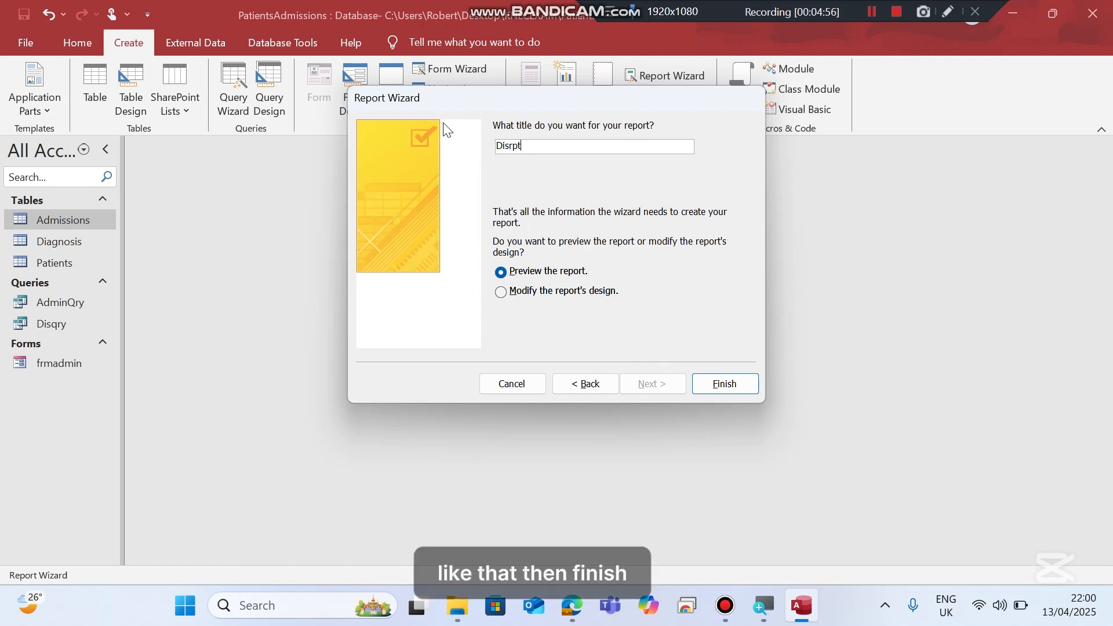
left_click(727, 383)
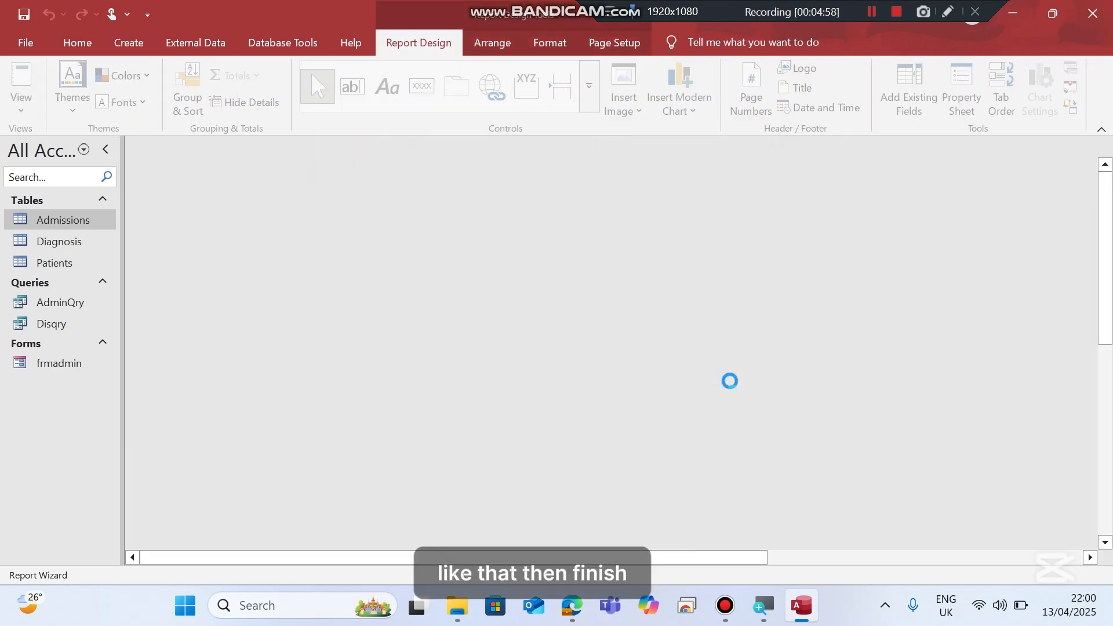
Look over the Disrpt print preview for cut-off fields and switch the report to Layout View.
scroll(529, 308, "down", 2)
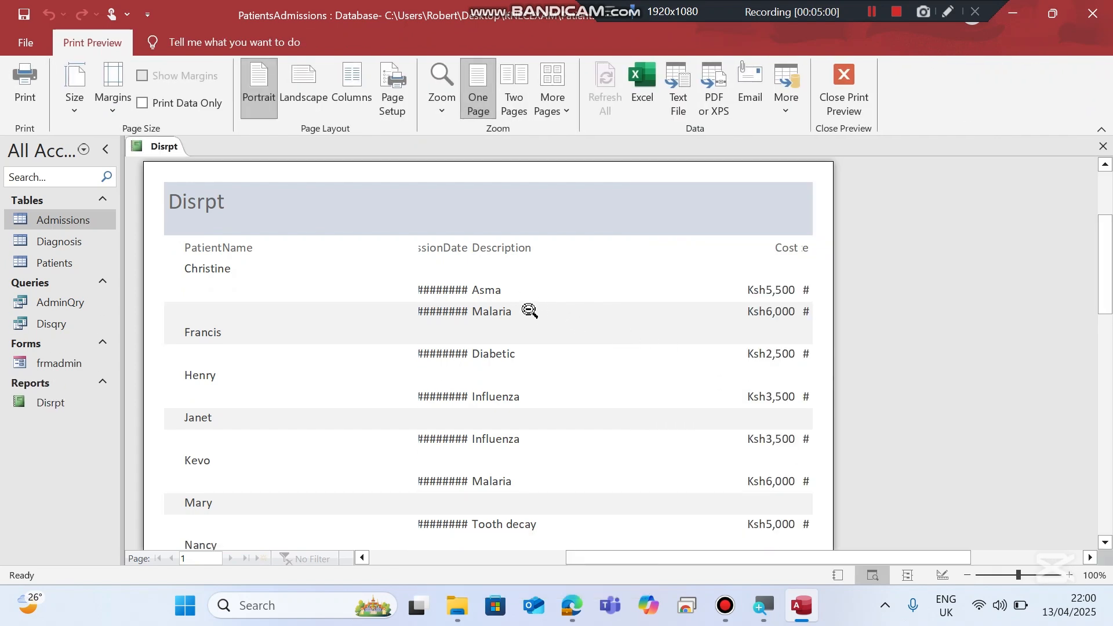
scroll(530, 311, "up", 2)
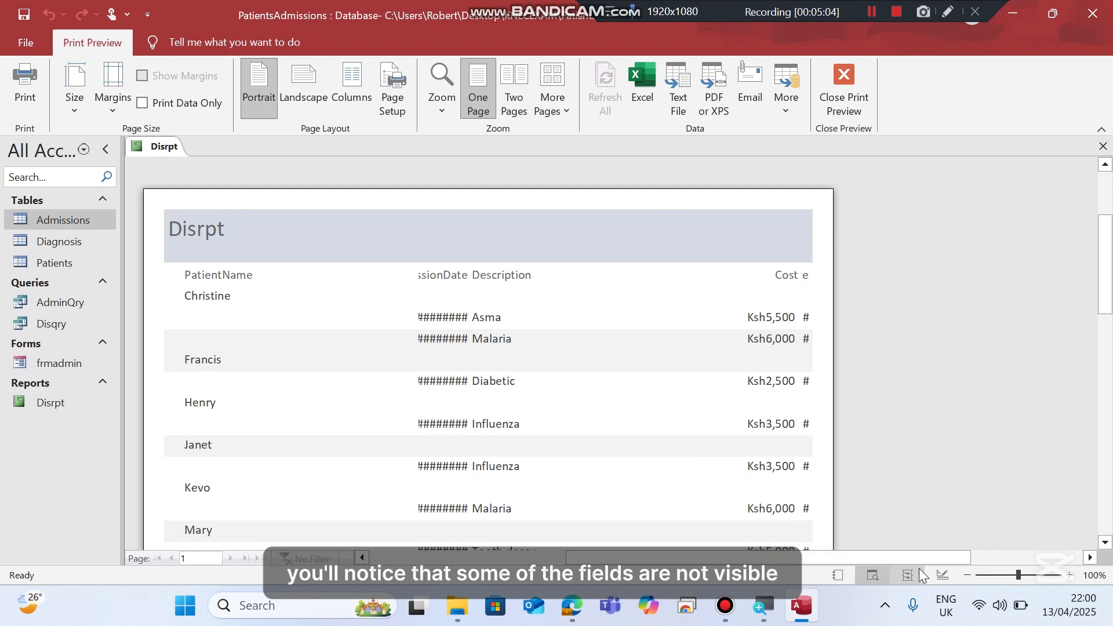
right_click(156, 147)
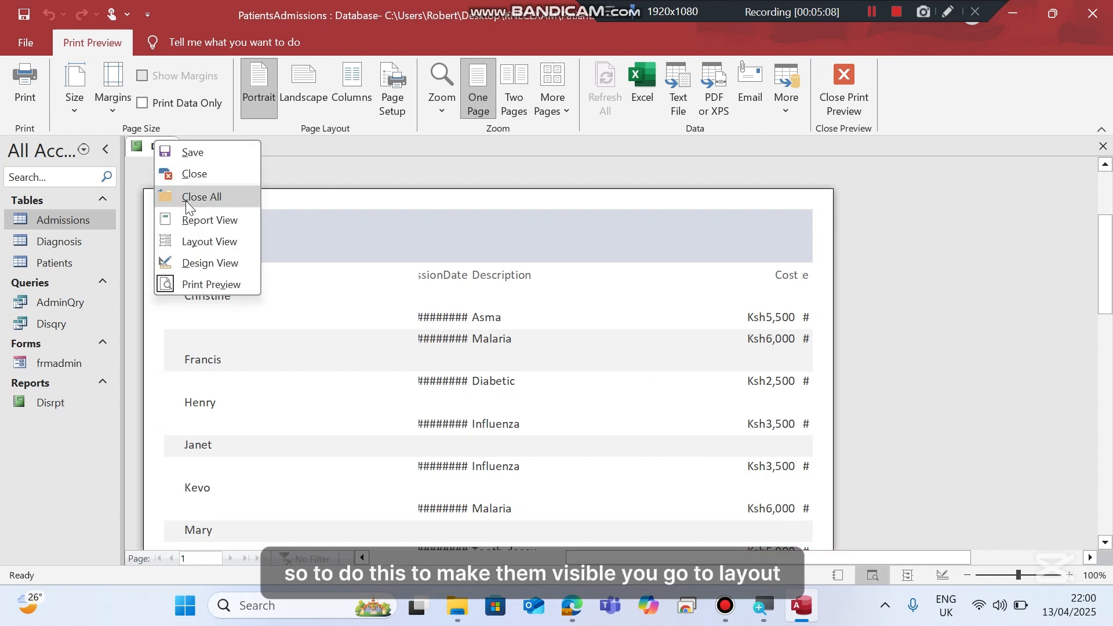
left_click(201, 240)
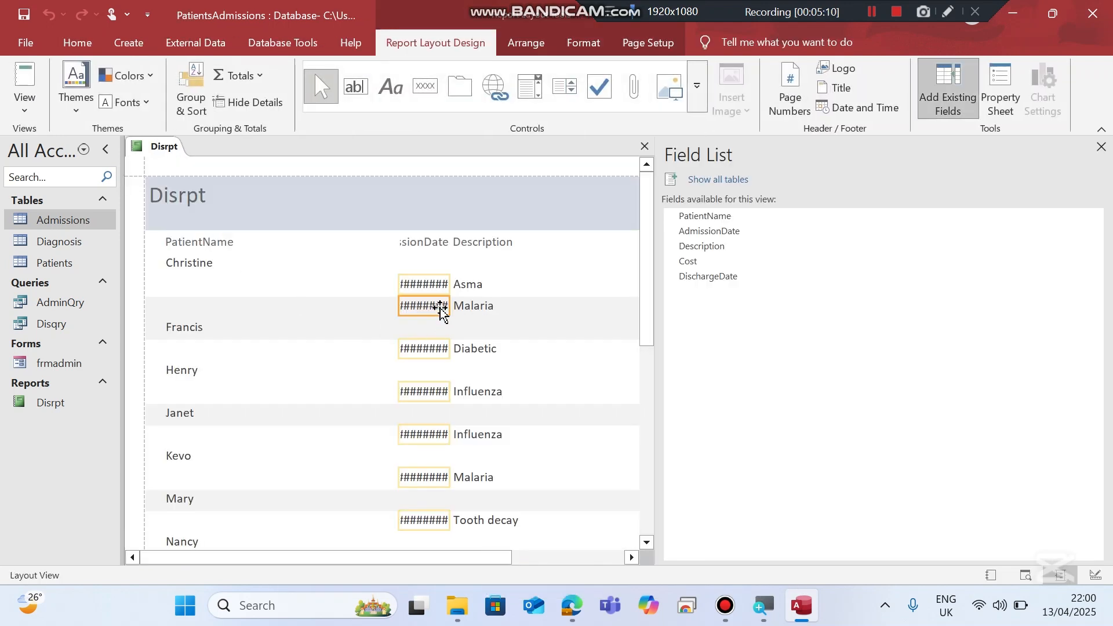
Widen the AdmissionDate heading and date values toward PatientName, pulling in their right edges to leave a gap before Description.
left_click(427, 242)
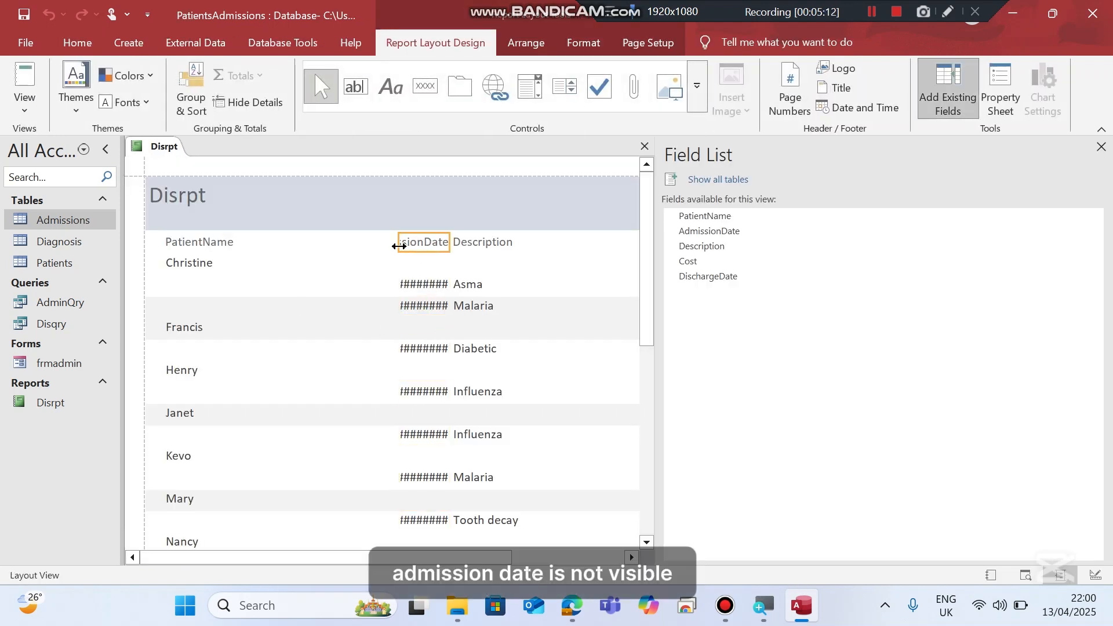
left_click_drag(399, 246, 253, 242)
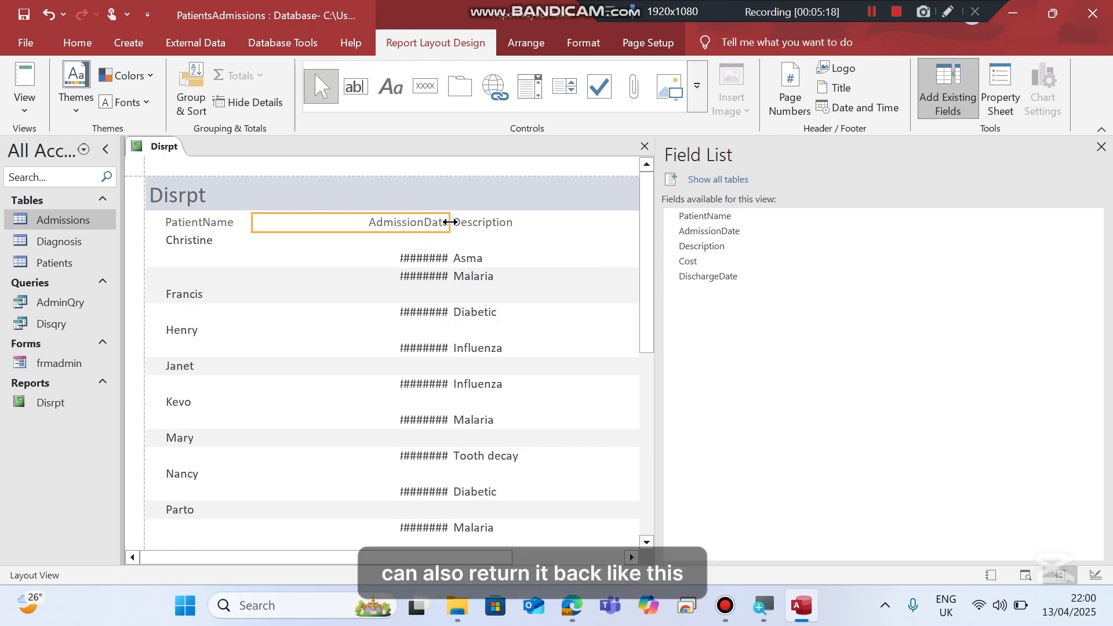
left_click_drag(450, 222, 372, 222)
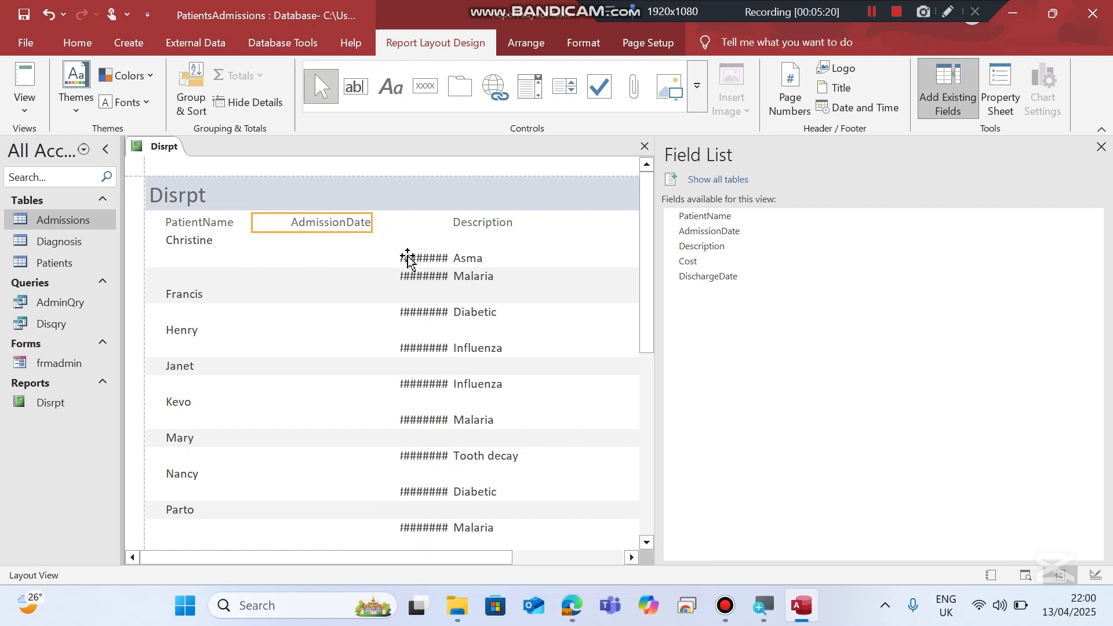
left_click(407, 258)
left_click_drag(399, 259, 272, 258)
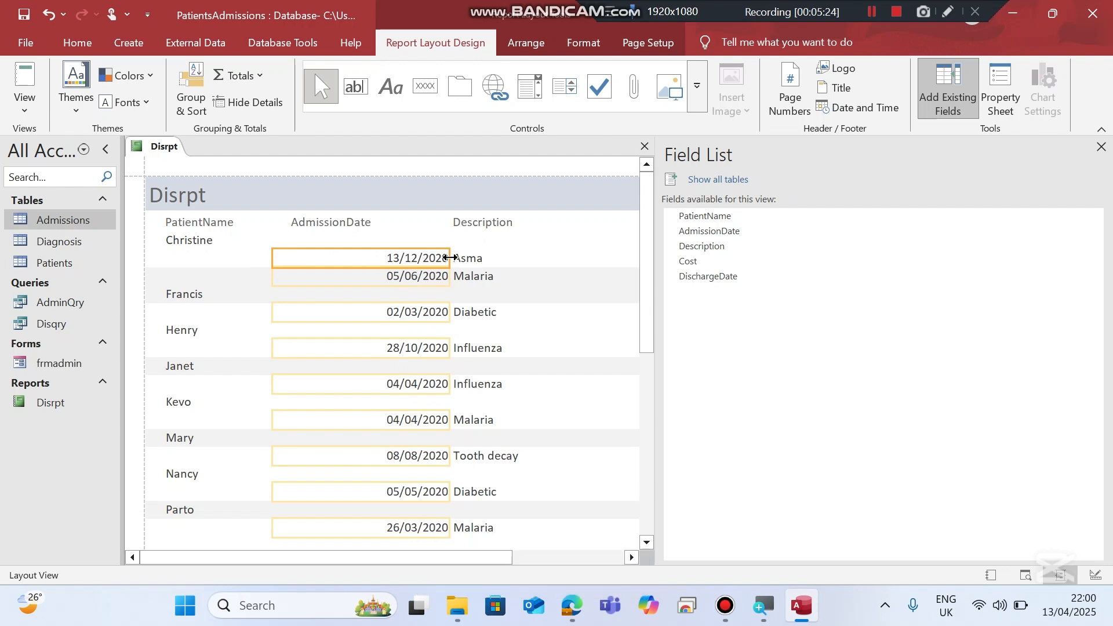
left_click_drag(450, 258, 382, 258)
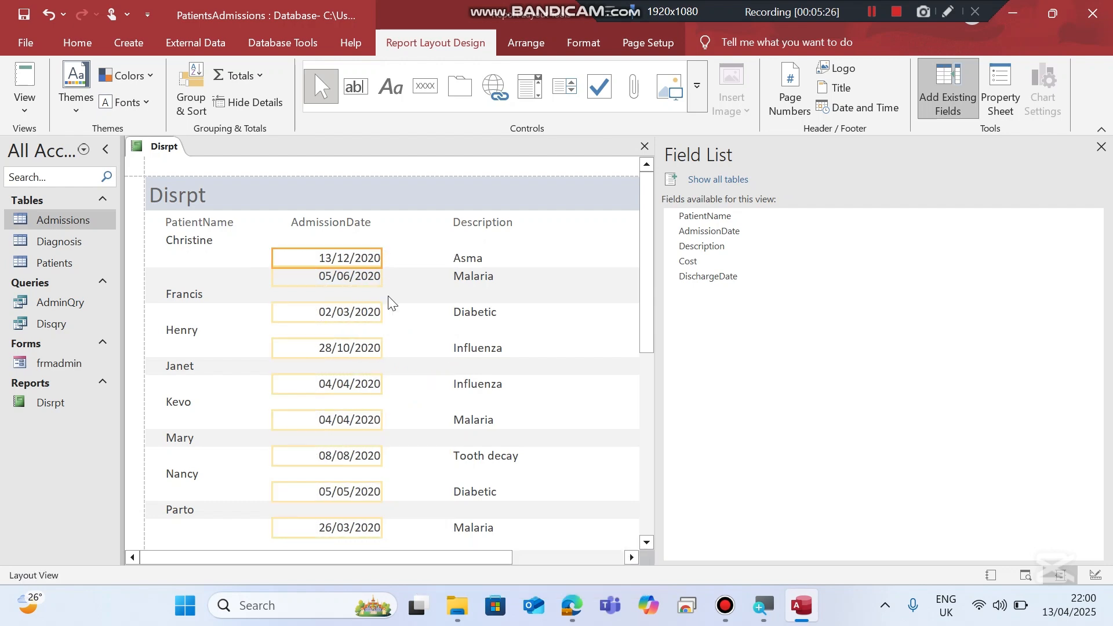
Close the Field List and shift the Cost heading and values toward Description, freeing space before the last column.
left_click_drag(404, 555, 522, 556)
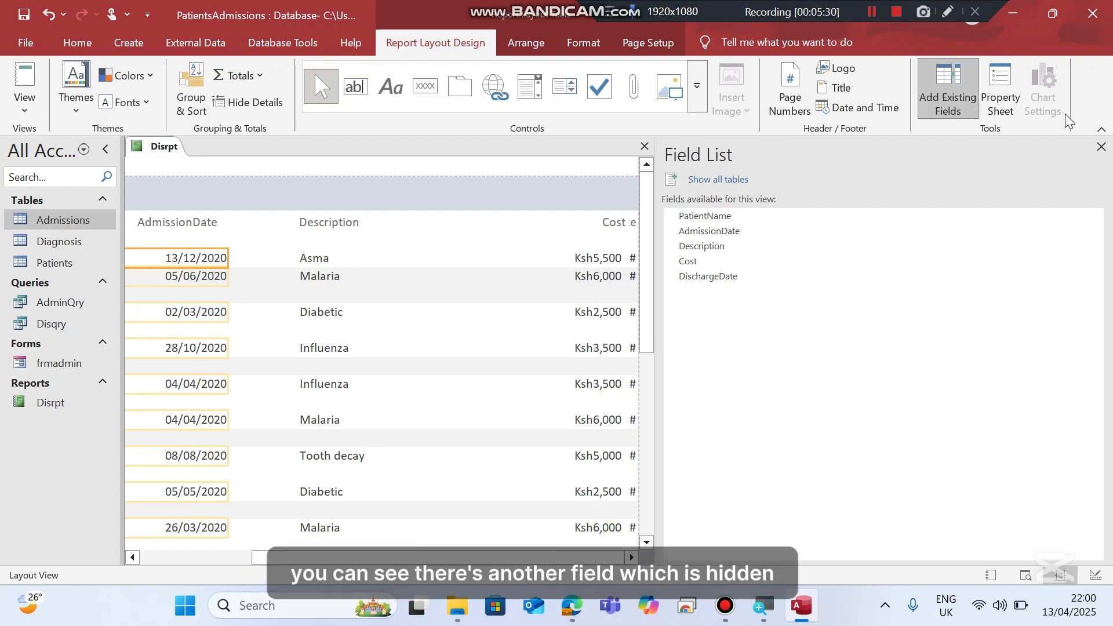
left_click(1102, 147)
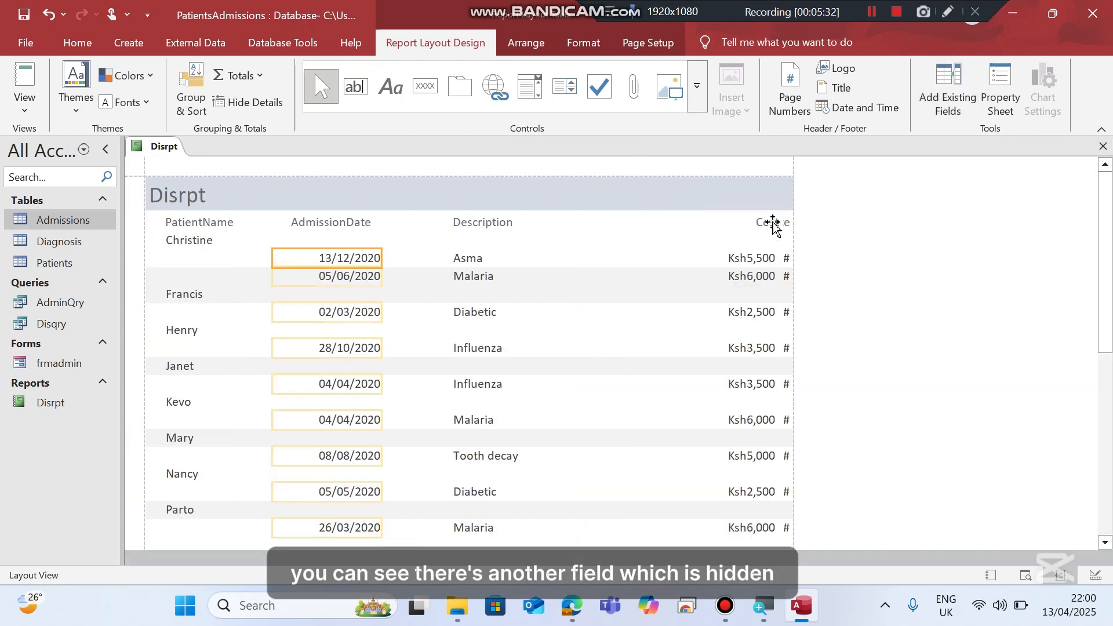
left_click(773, 224)
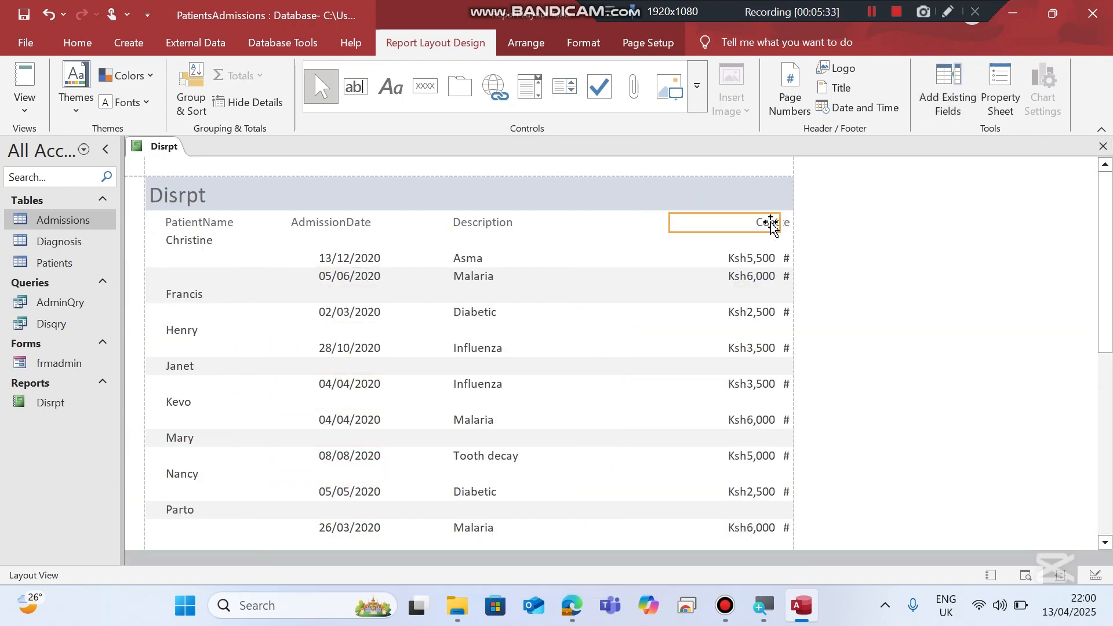
left_click(761, 261)
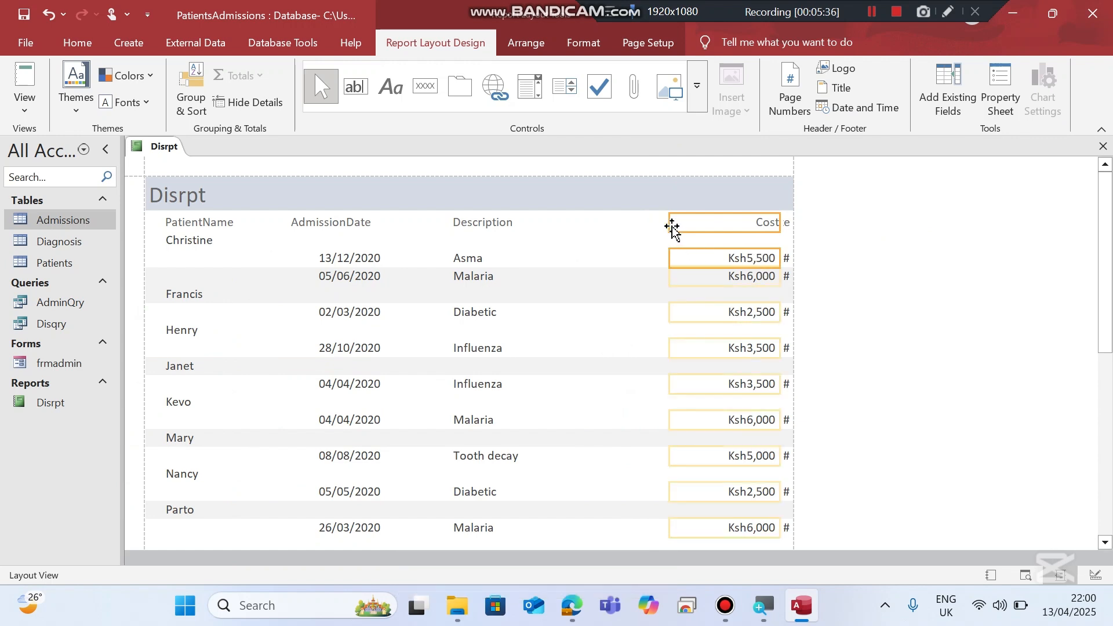
left_click_drag(667, 222, 569, 224)
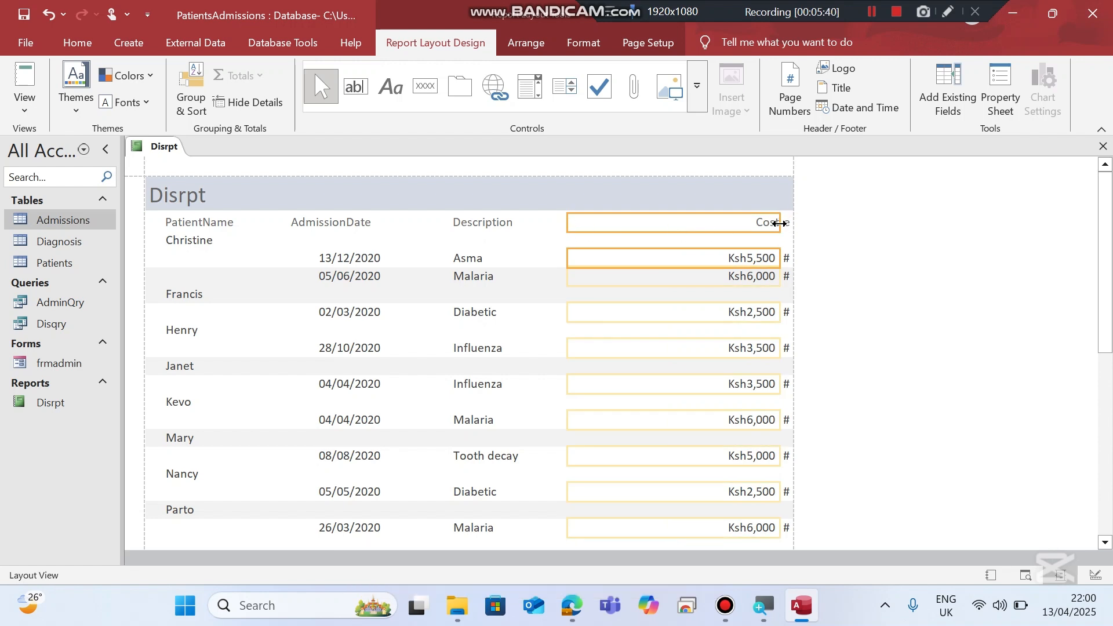
left_click_drag(779, 223, 685, 224)
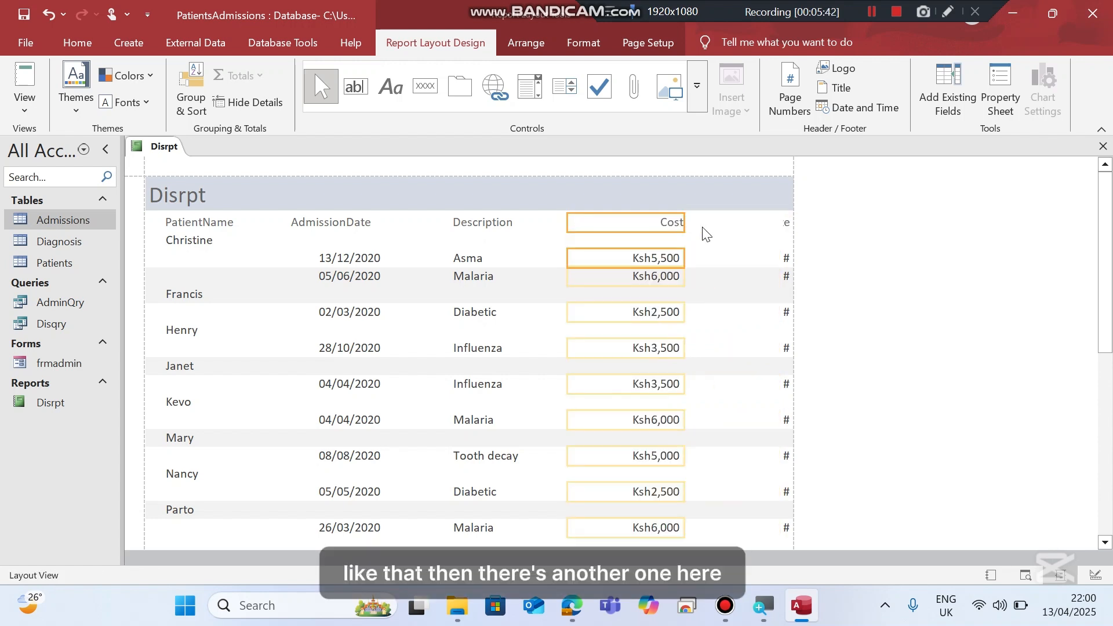
Widen the last column's heading and values leftward so DischargeDate and its dates fit in full.
left_click(786, 223)
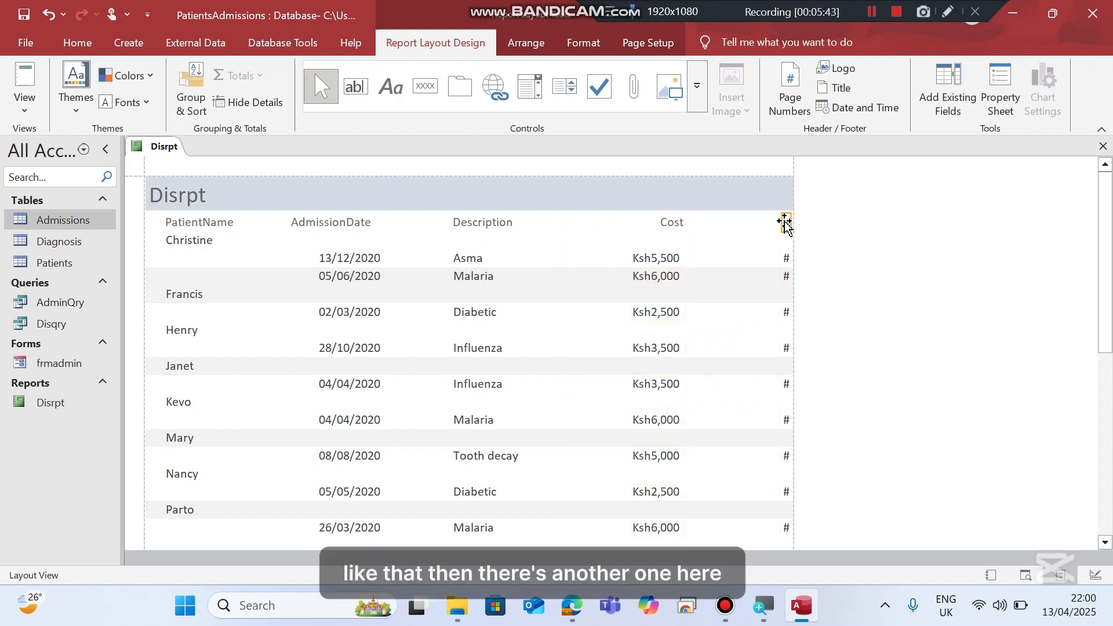
left_click(787, 261)
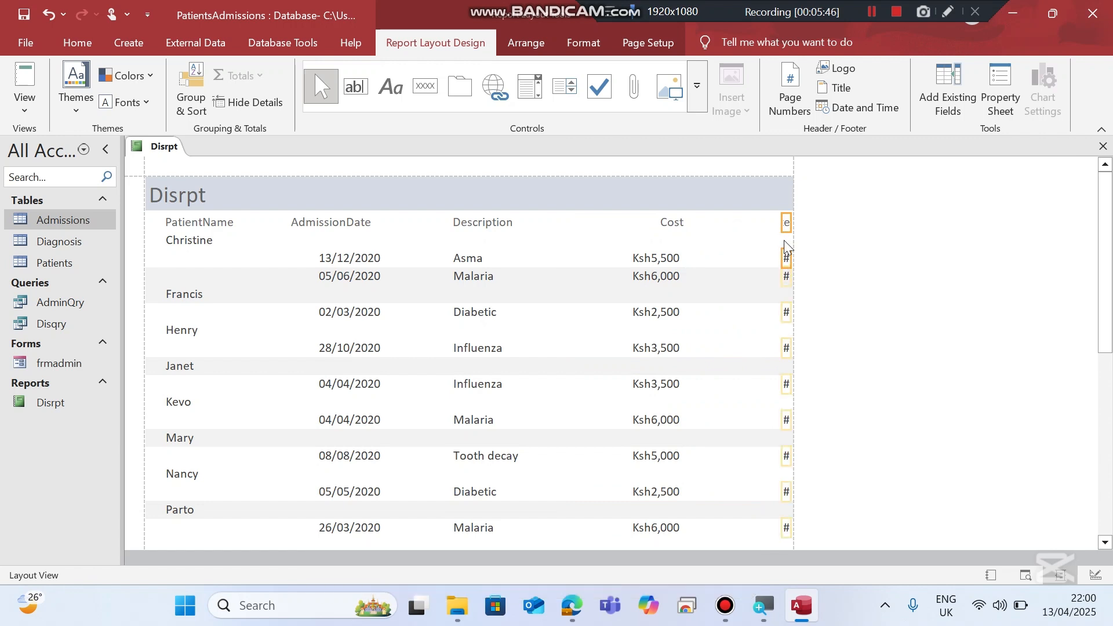
left_click_drag(782, 228, 707, 230)
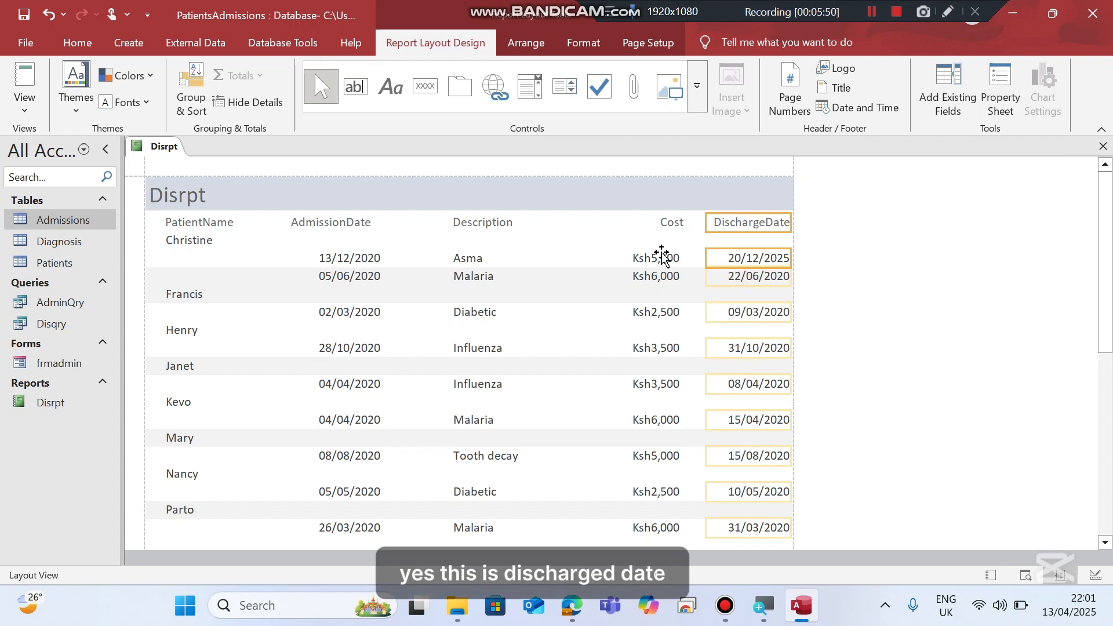
Move both edges of the Cost heading and values further left to make more room for DischargeDate.
left_click(672, 223)
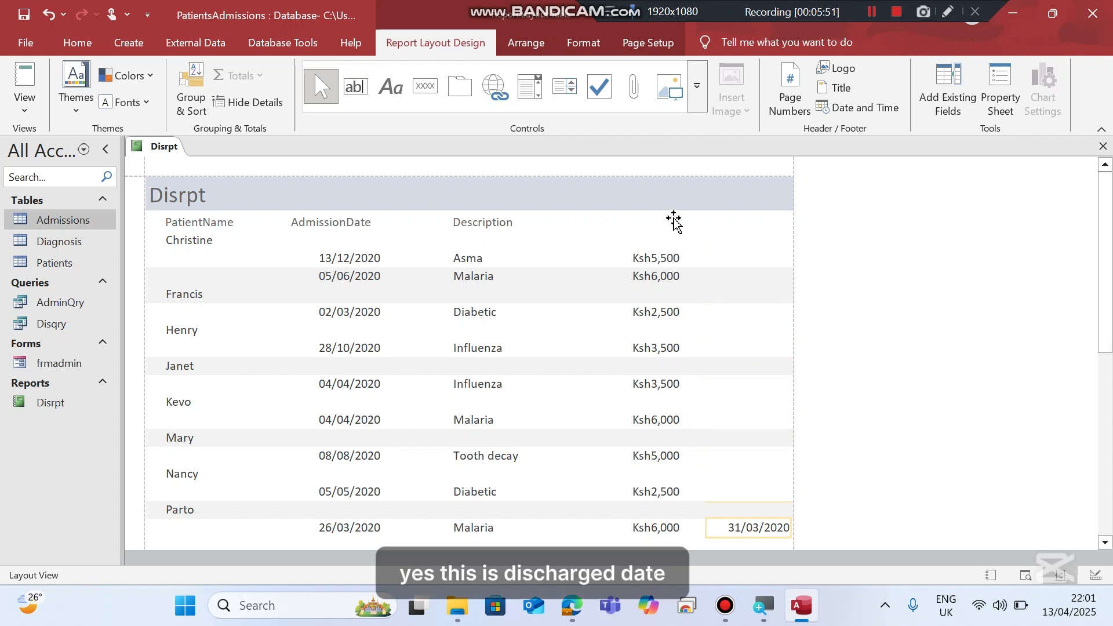
left_click(659, 264, "shift")
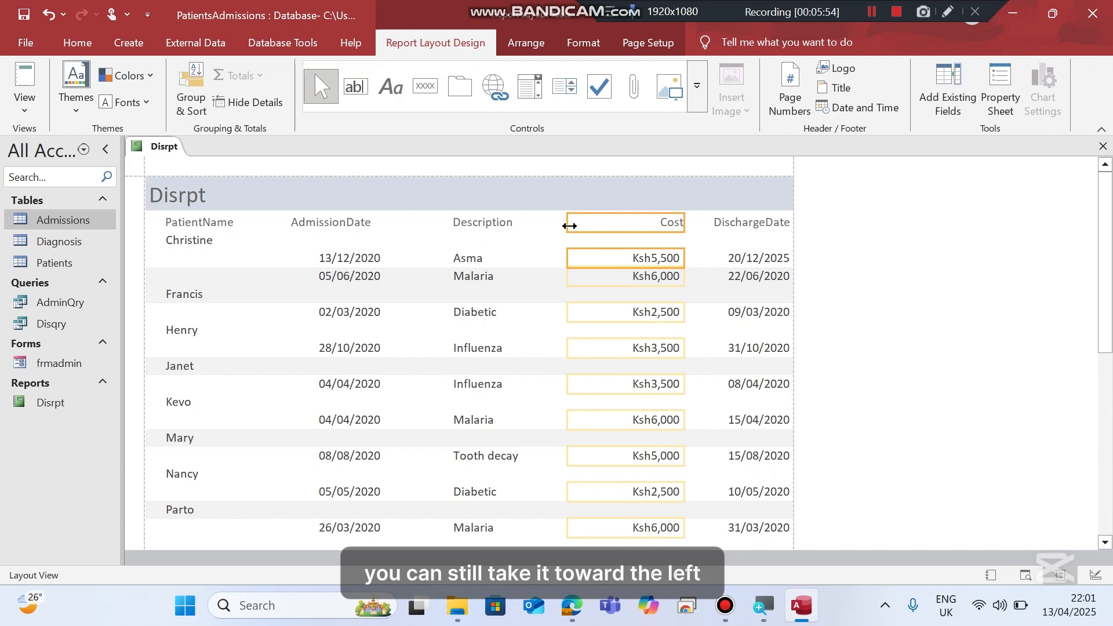
left_click_drag(569, 226, 545, 226)
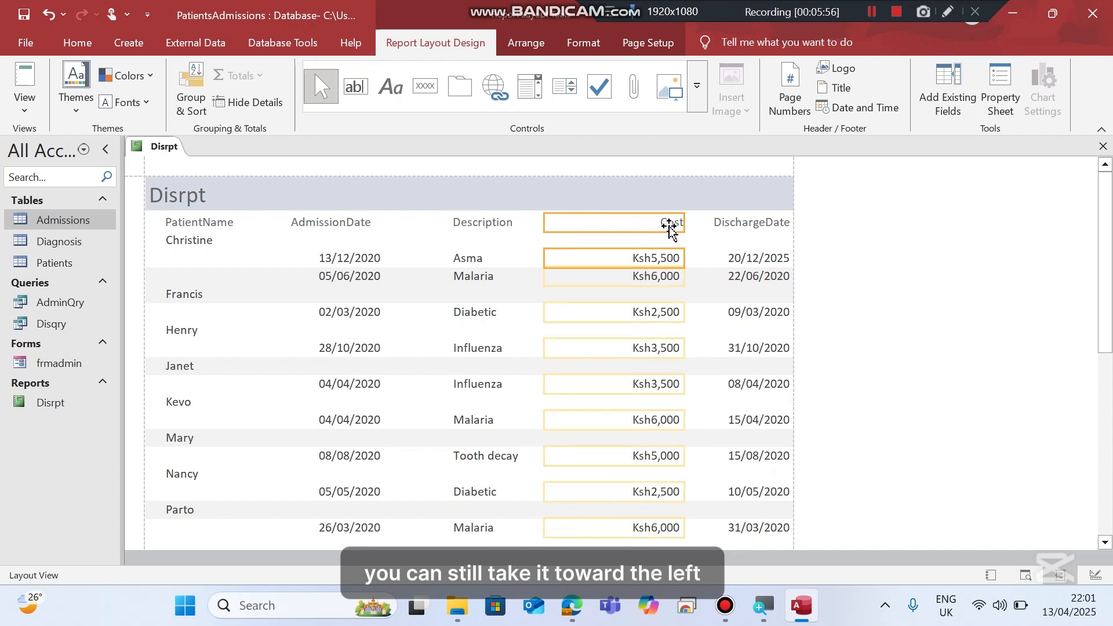
left_click_drag(684, 224, 649, 221)
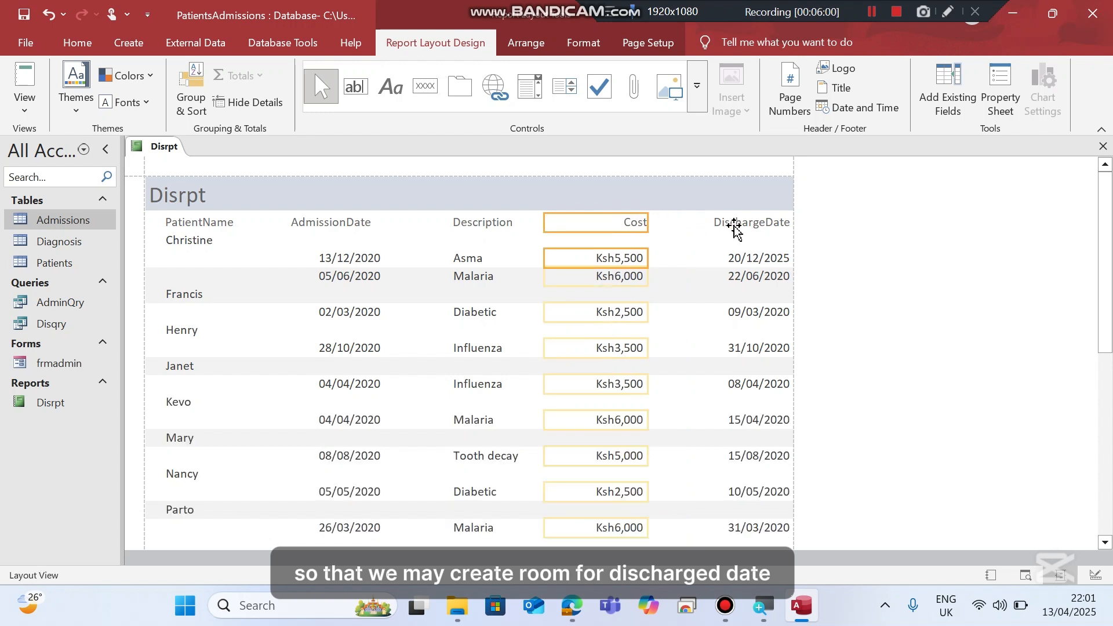
Extend the DischargeDate heading and values toward Cost and pull their right edges in from the page margin.
left_click(734, 225)
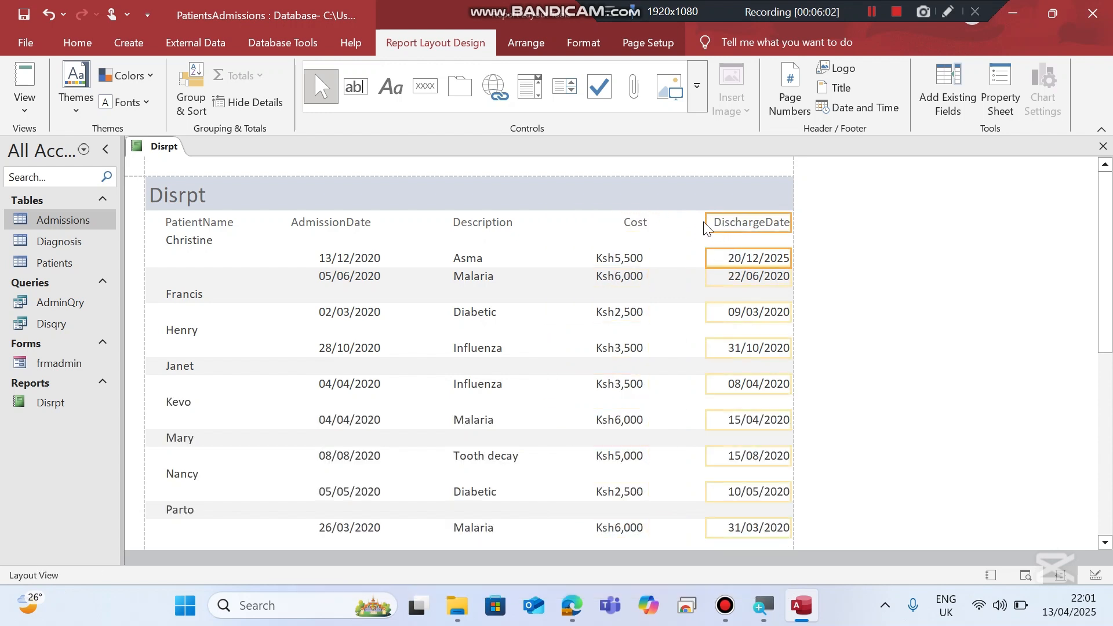
left_click_drag(706, 225, 679, 221)
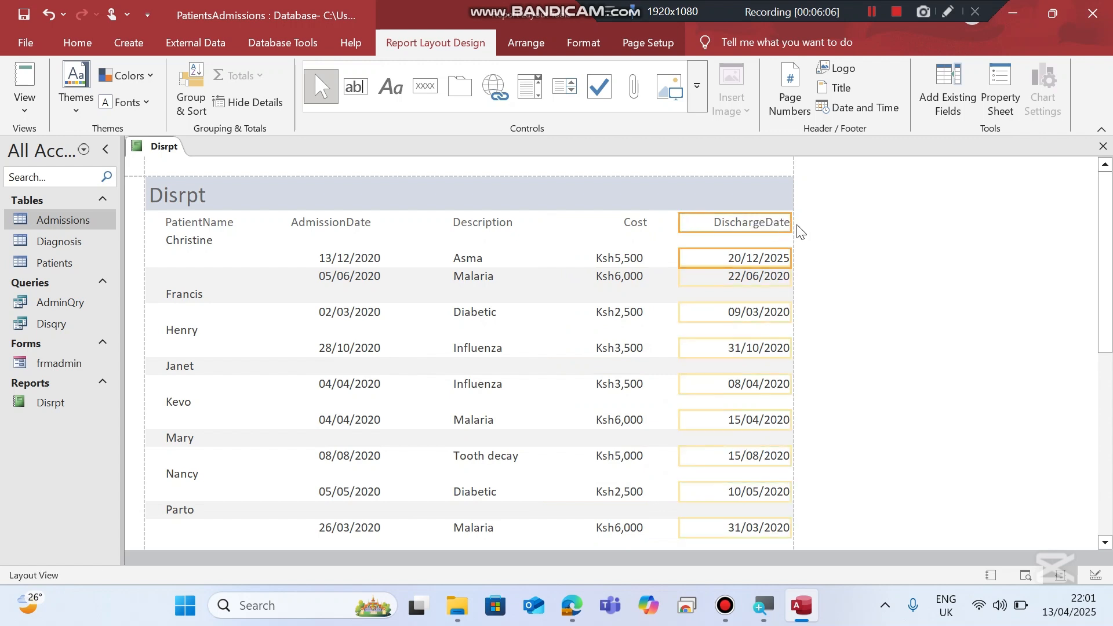
left_click_drag(794, 222, 770, 247)
left_click(870, 312)
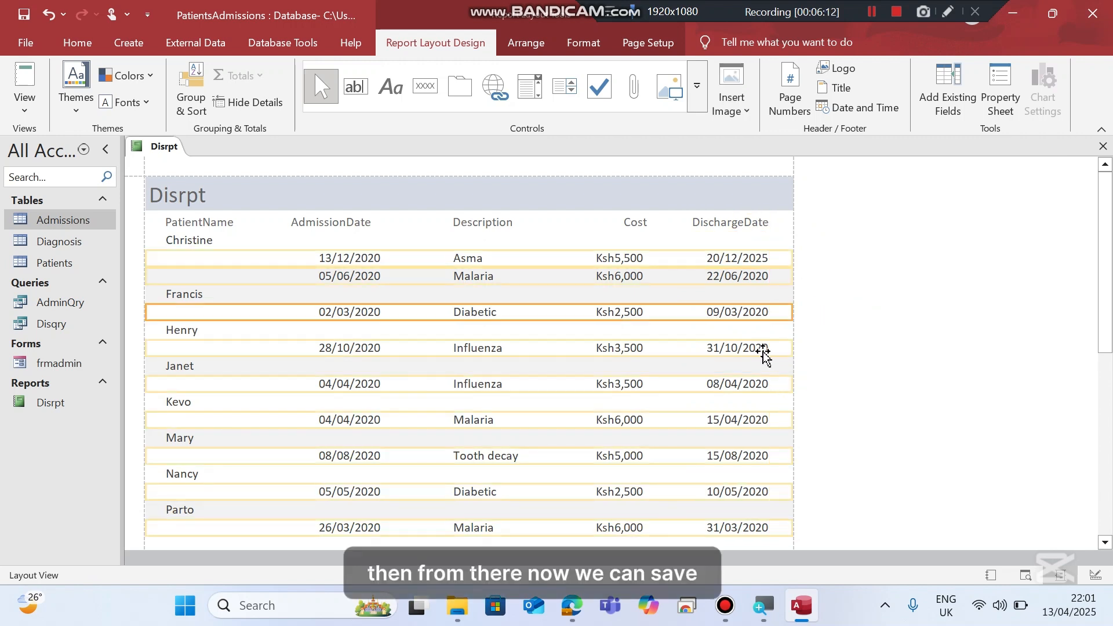
Check the adjusted Disrpt report in Print Preview, and close the report.
right_click(164, 145)
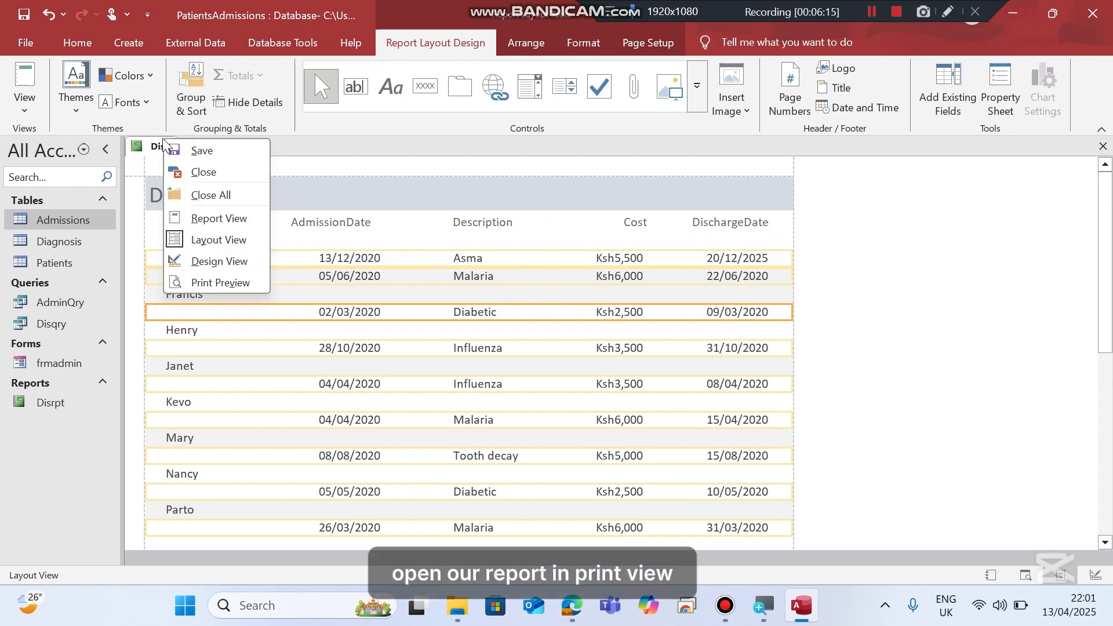
left_click(209, 283)
scroll(348, 389, "down", 3)
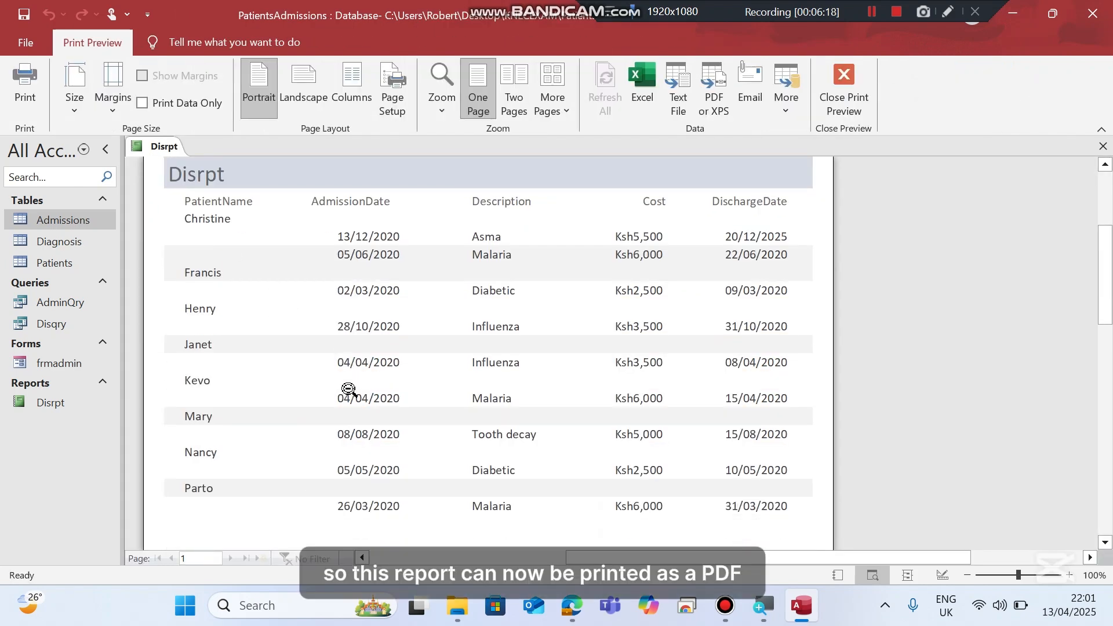
scroll(348, 390, "up", 3)
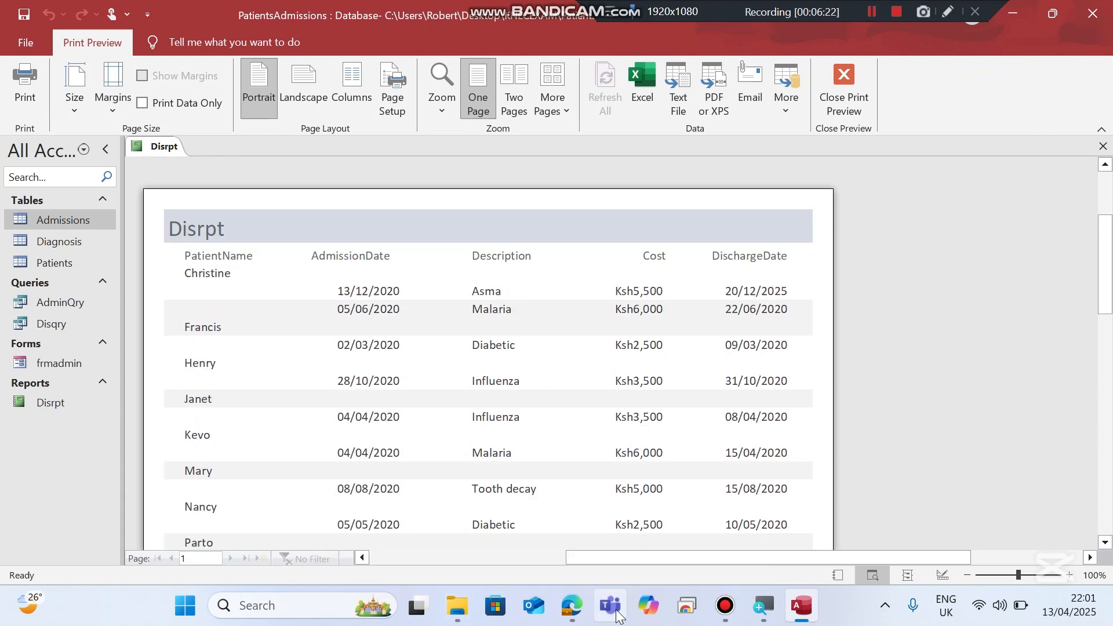
right_click(152, 142)
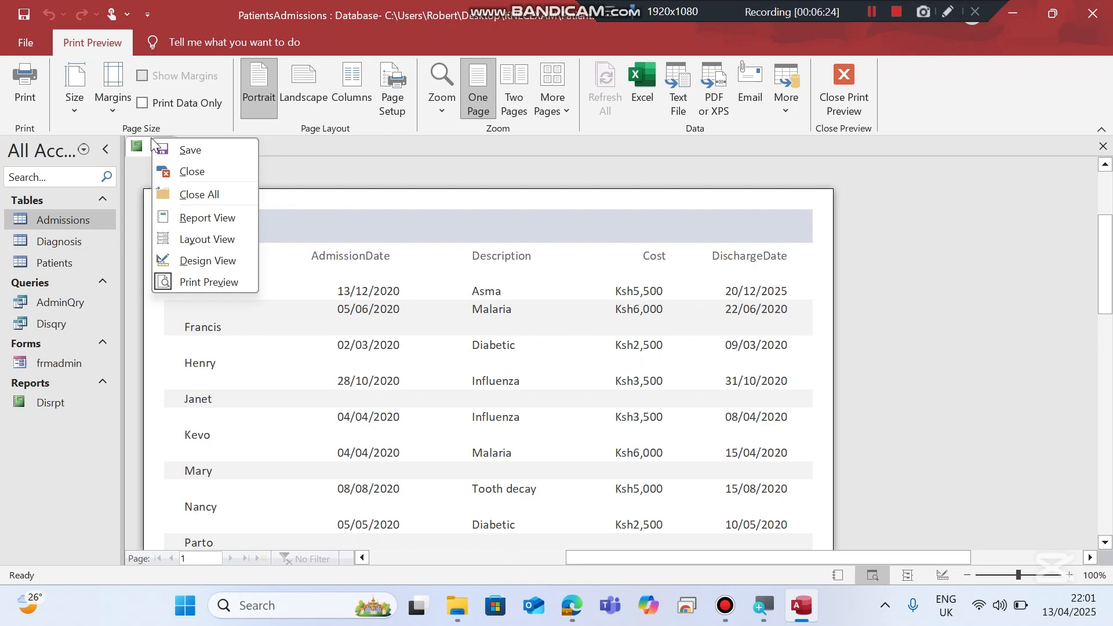
left_click(178, 174)
Switch to the exam paper in Edge to check the items to print in part (e), and return to Access.
left_click(589, 615)
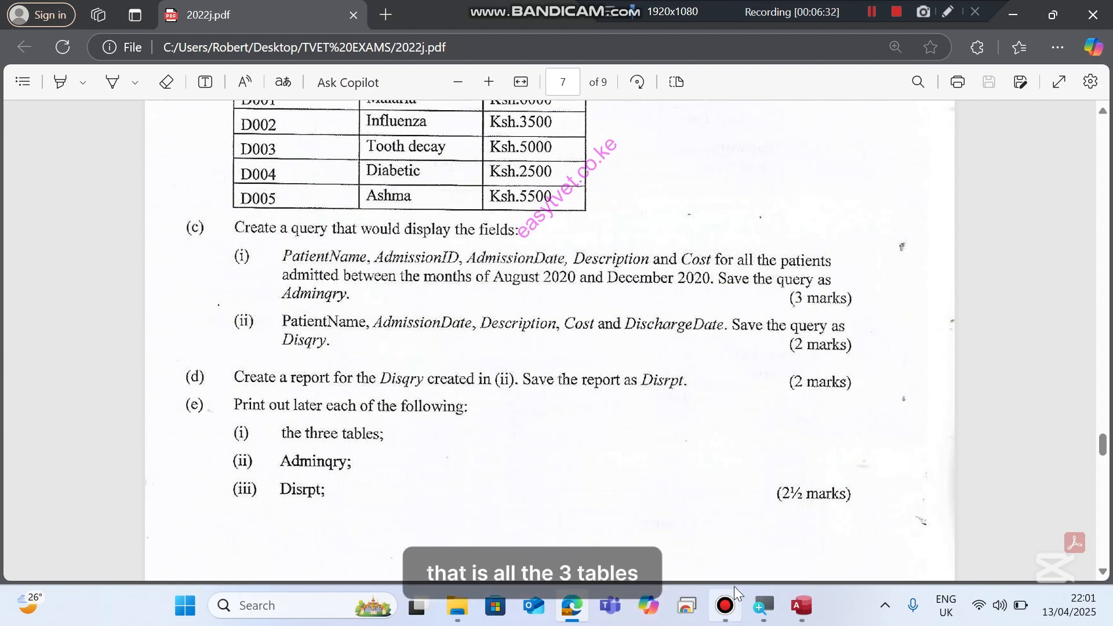
mouse_move(790, 609)
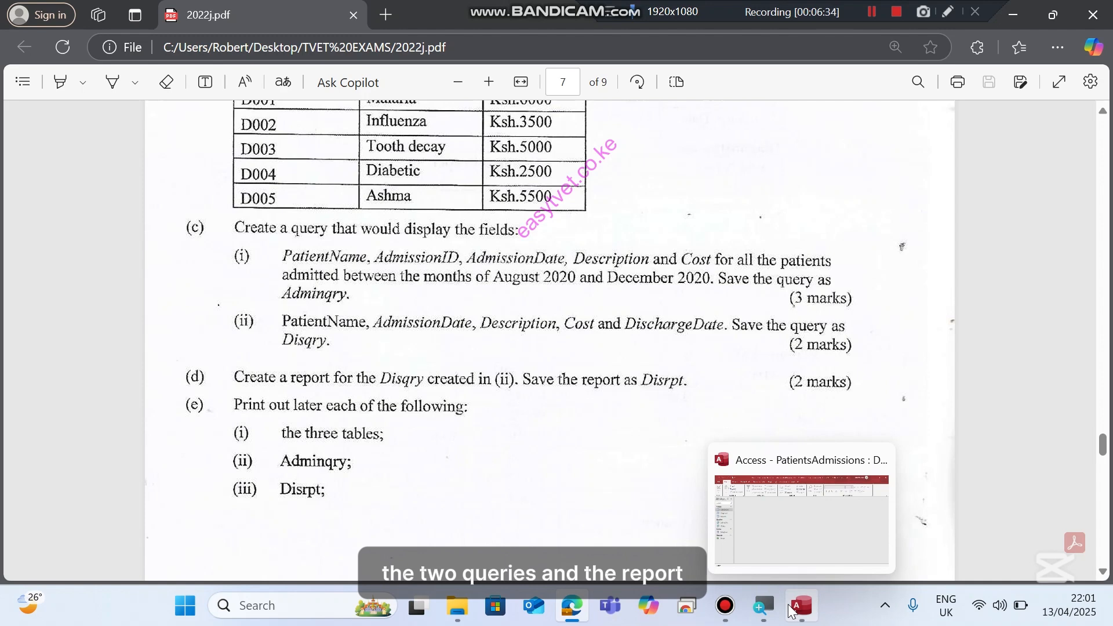
left_click(790, 608)
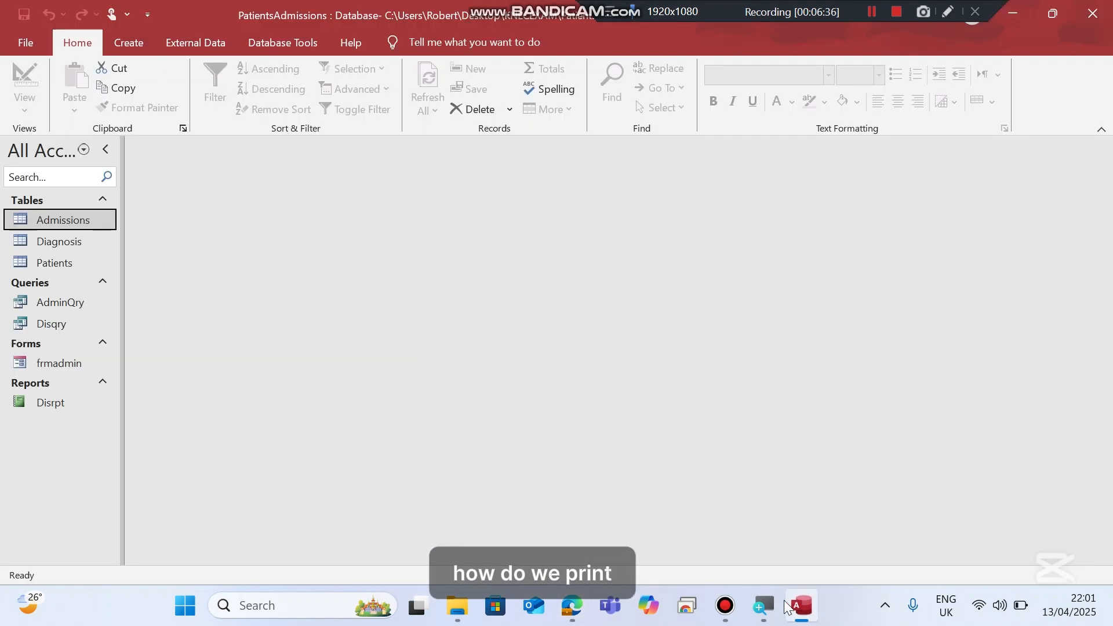
Open the Admissions table and display it in Print Preview.
double_click(63, 220)
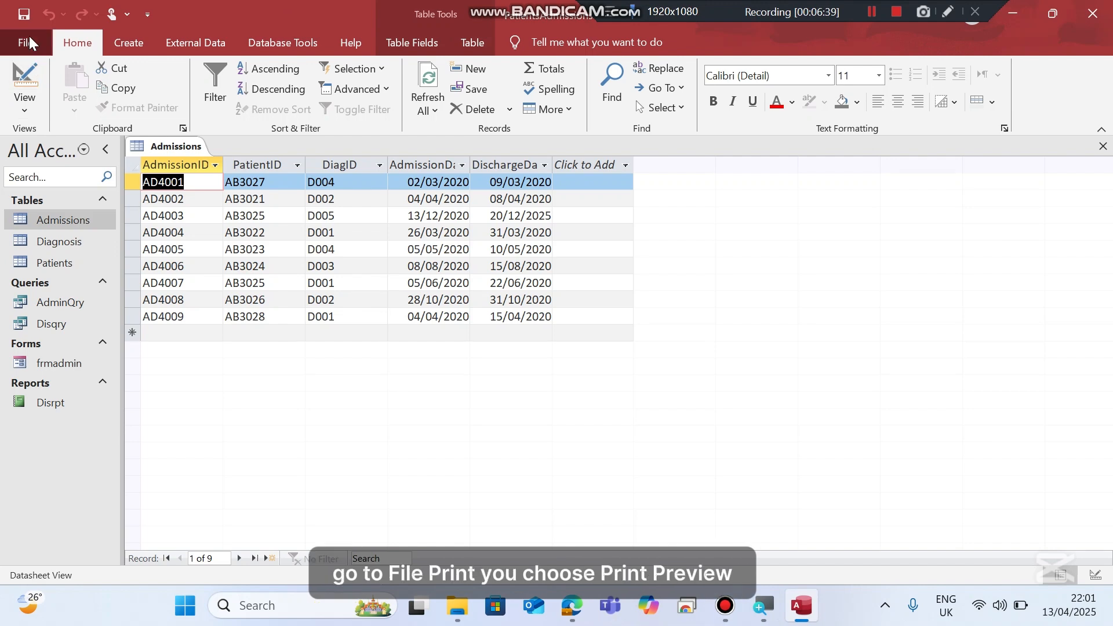
left_click(29, 38)
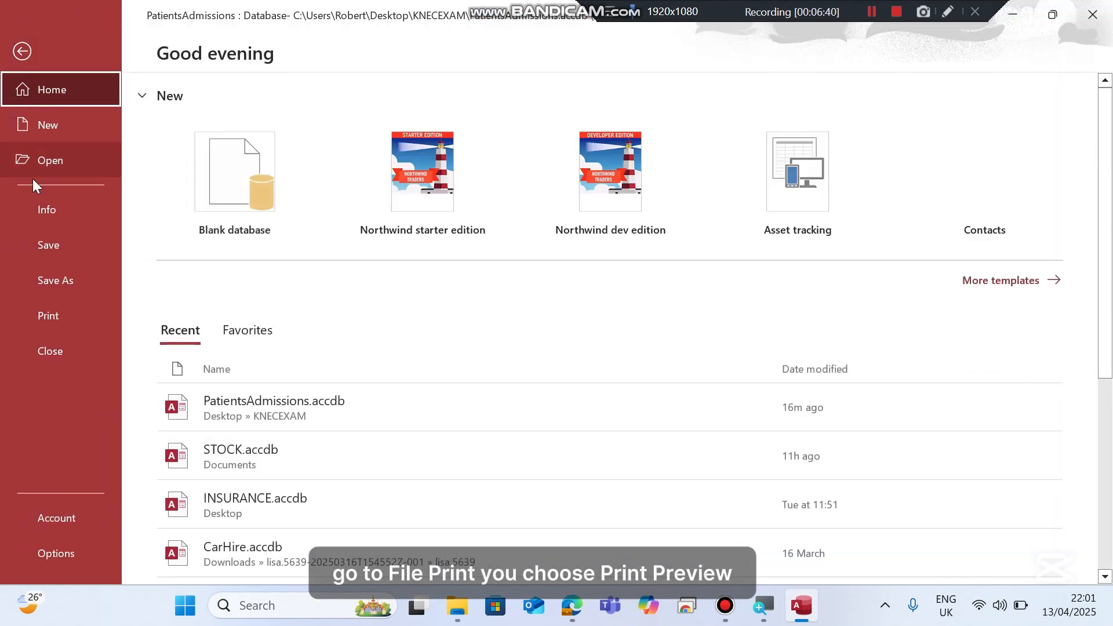
left_click(40, 320)
left_click(234, 257)
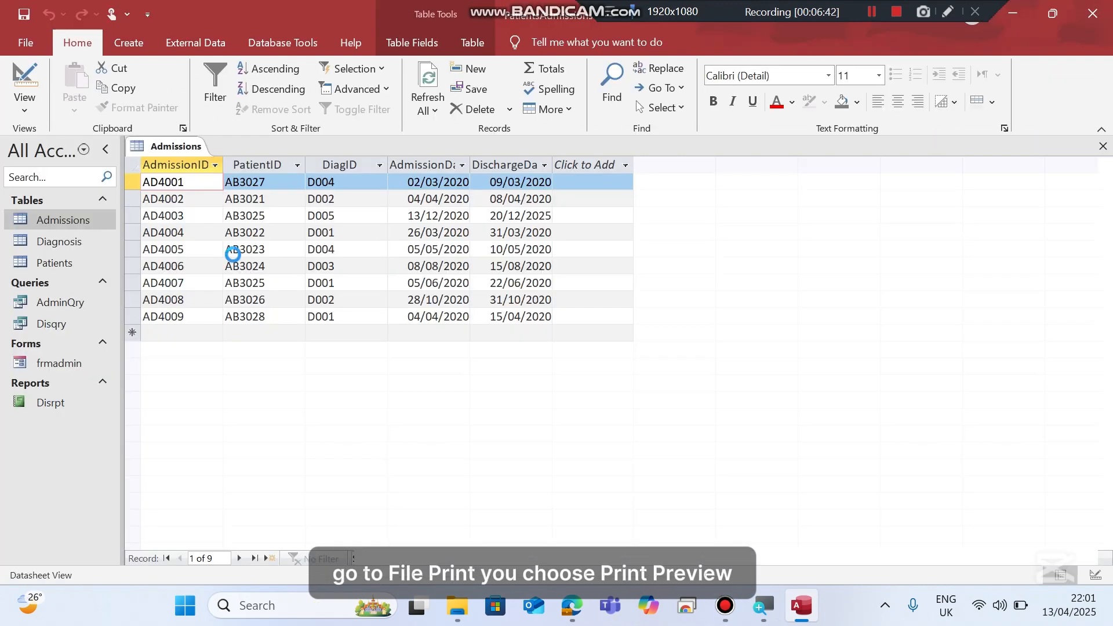
Magnify the Admissions print preview and check that all of its columns and records fit on the page.
left_click(606, 270)
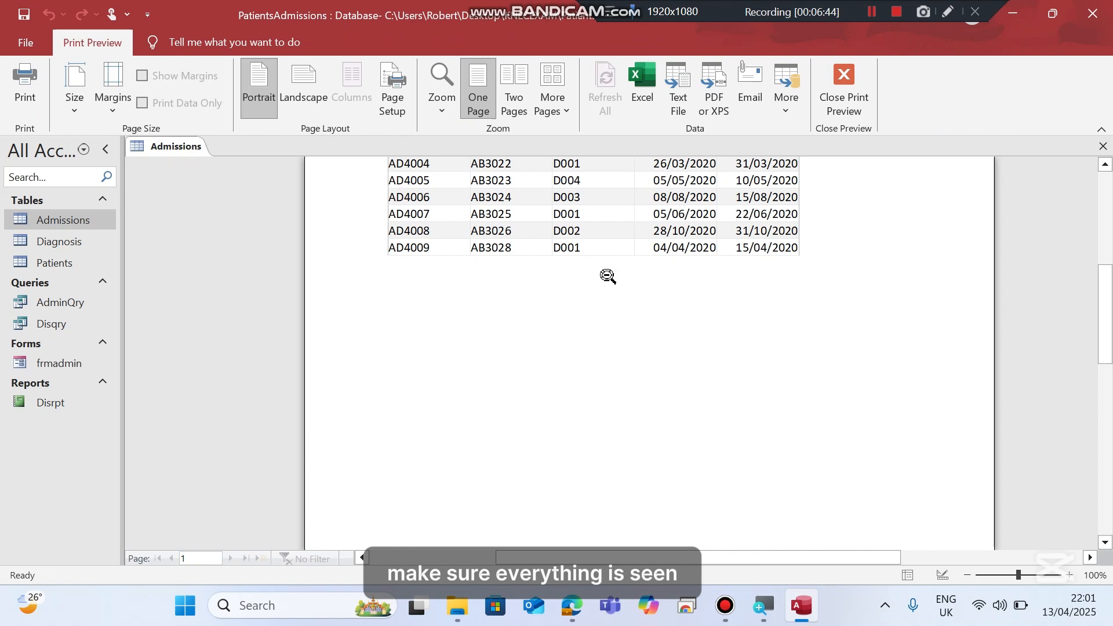
scroll(571, 354, "up", 5)
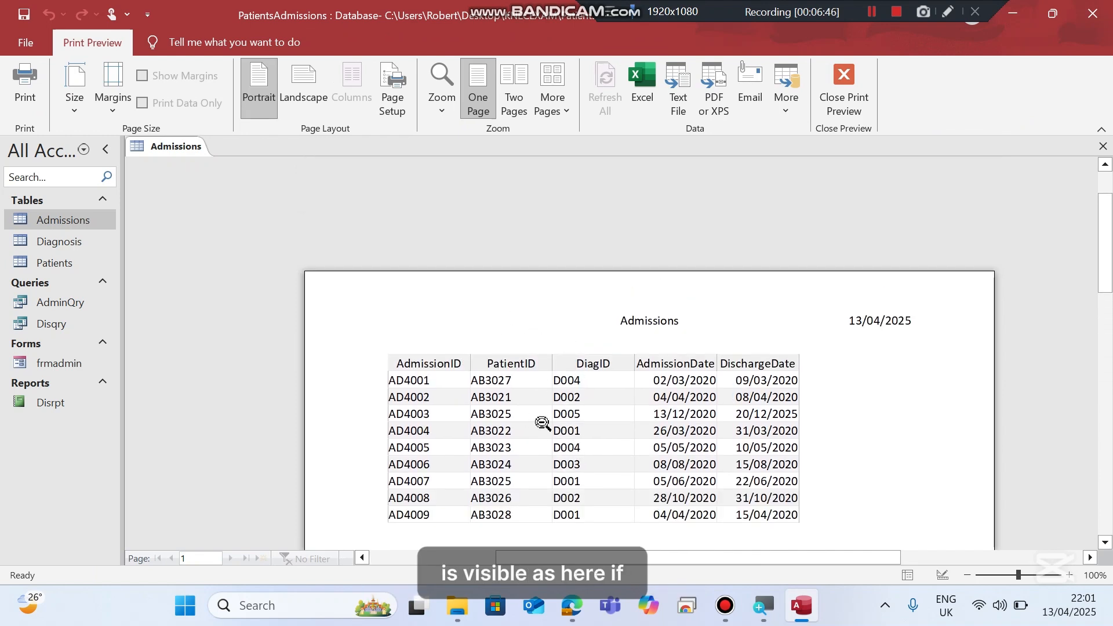
scroll(562, 406, "down", 2)
scroll(561, 458, "up", 2)
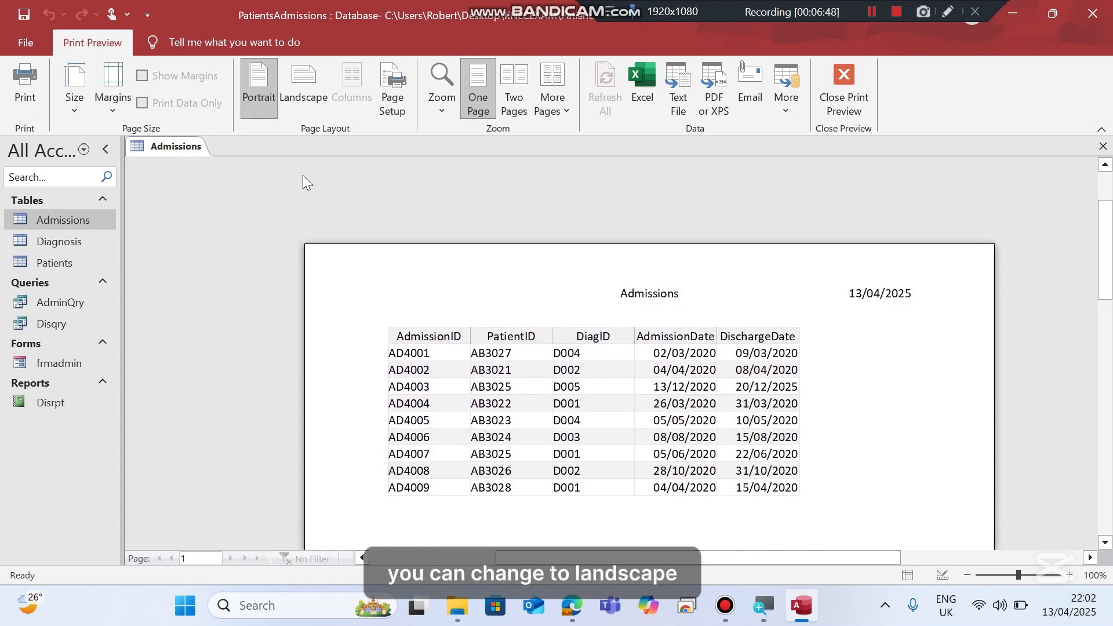
Set the Admissions page to landscape orientation, view the Print settings and leave them without printing.
left_click(303, 76)
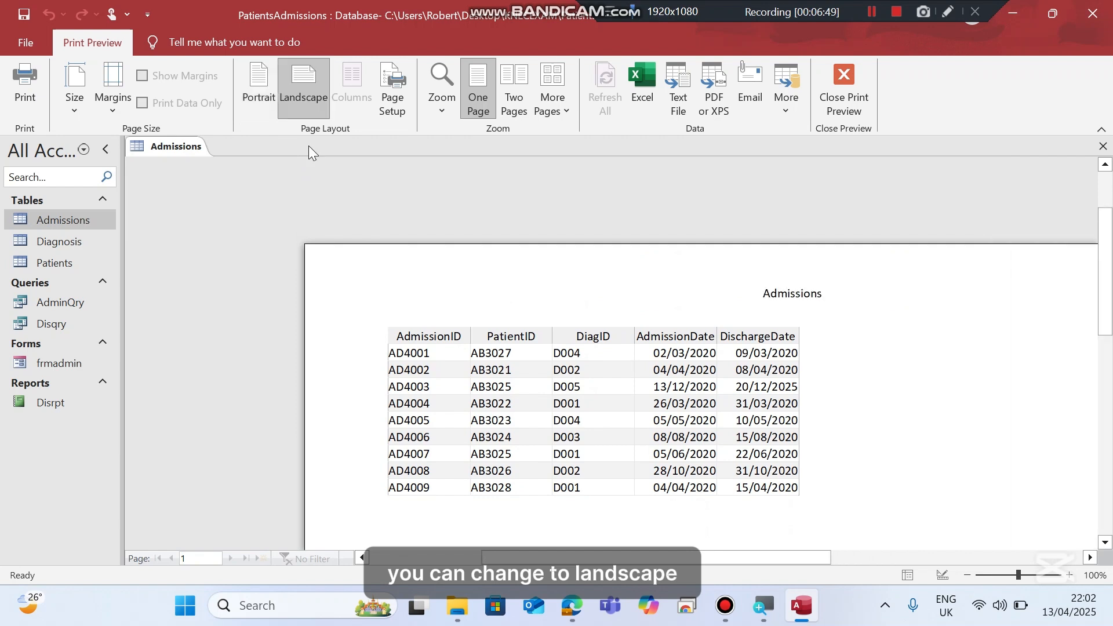
left_click(26, 97)
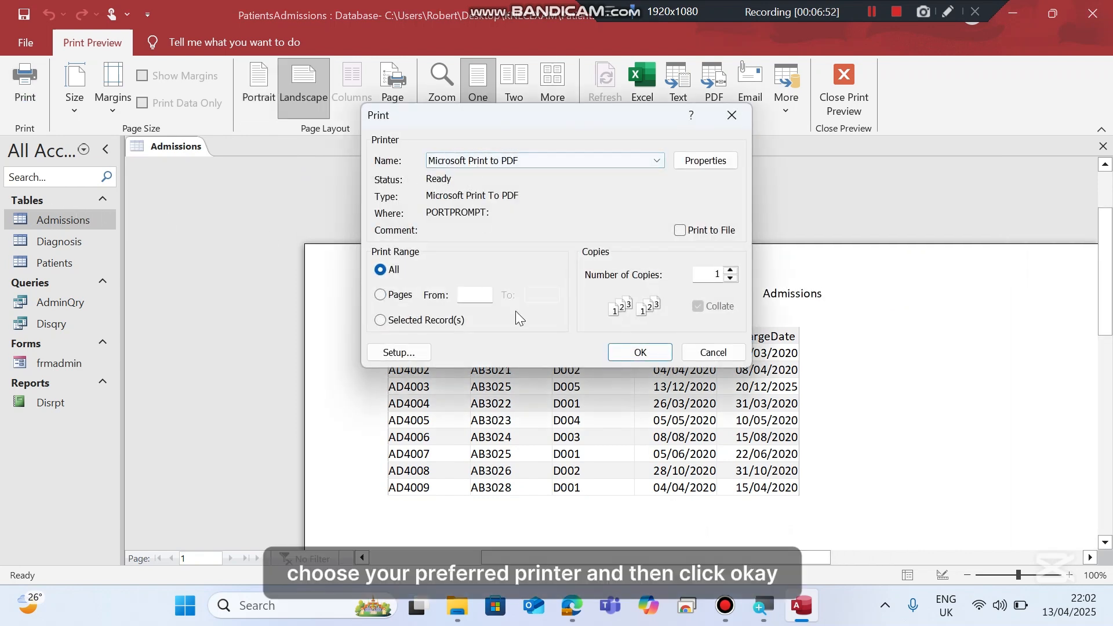
left_click(712, 353)
Open the other objects to print: the Diagnosis and Patients tables, the AdminQry and Disqry queries, and the Disrpt report.
double_click(59, 241)
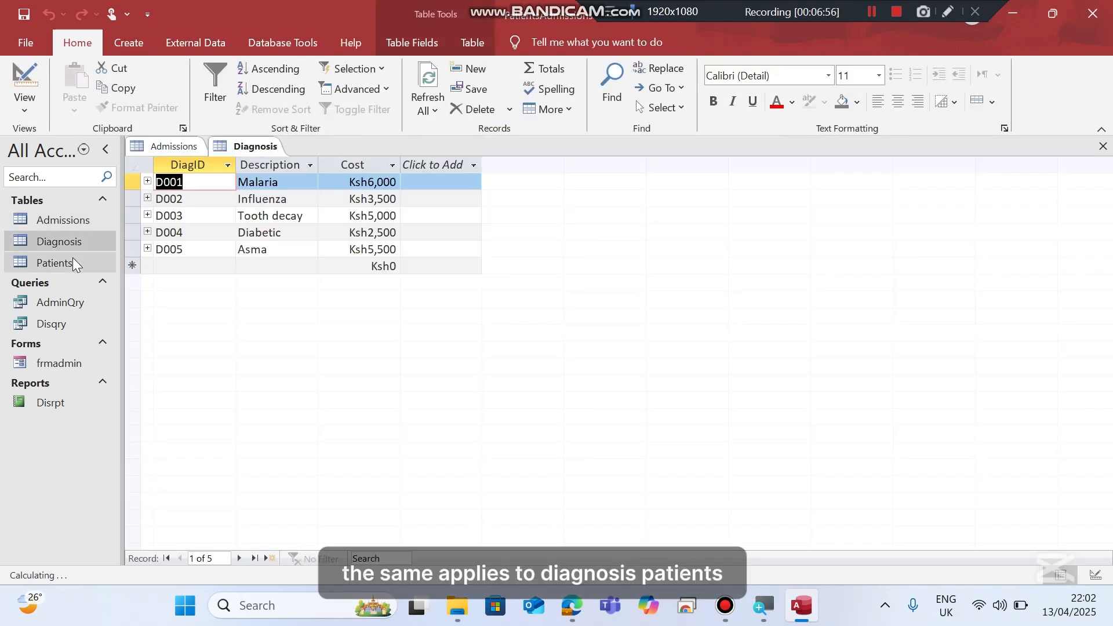
left_click(74, 271)
double_click(67, 264)
double_click(66, 302)
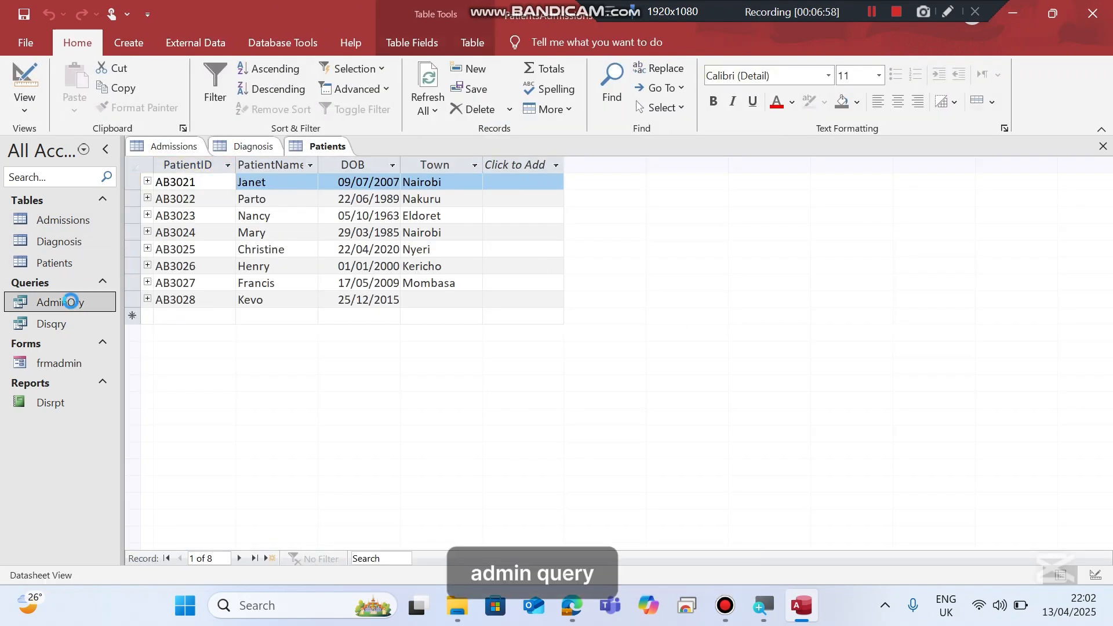
double_click(73, 326)
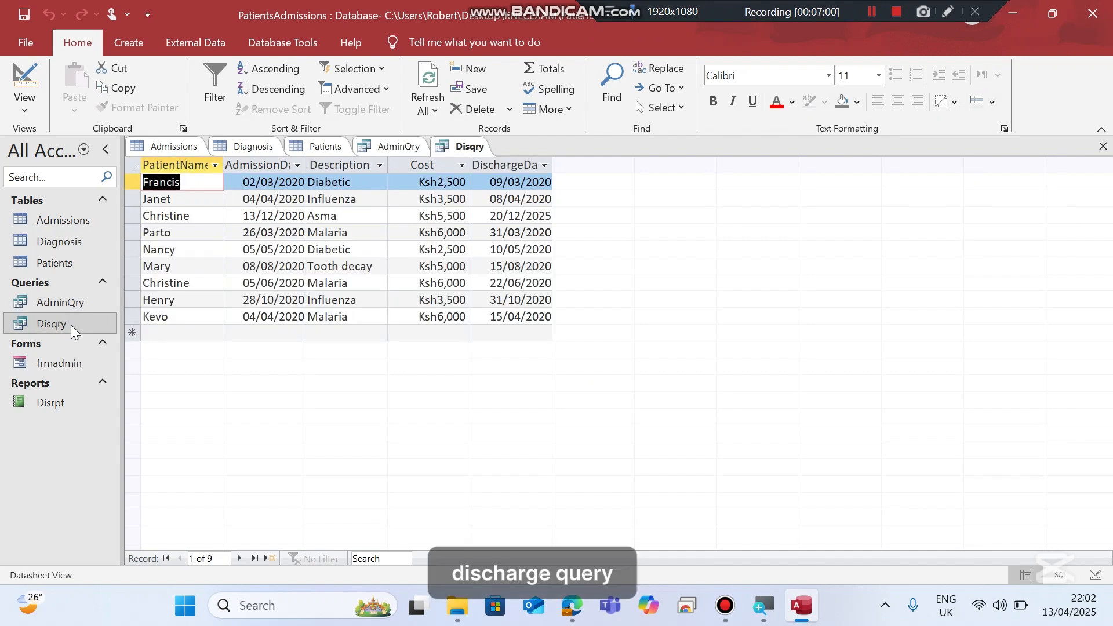
double_click(64, 403)
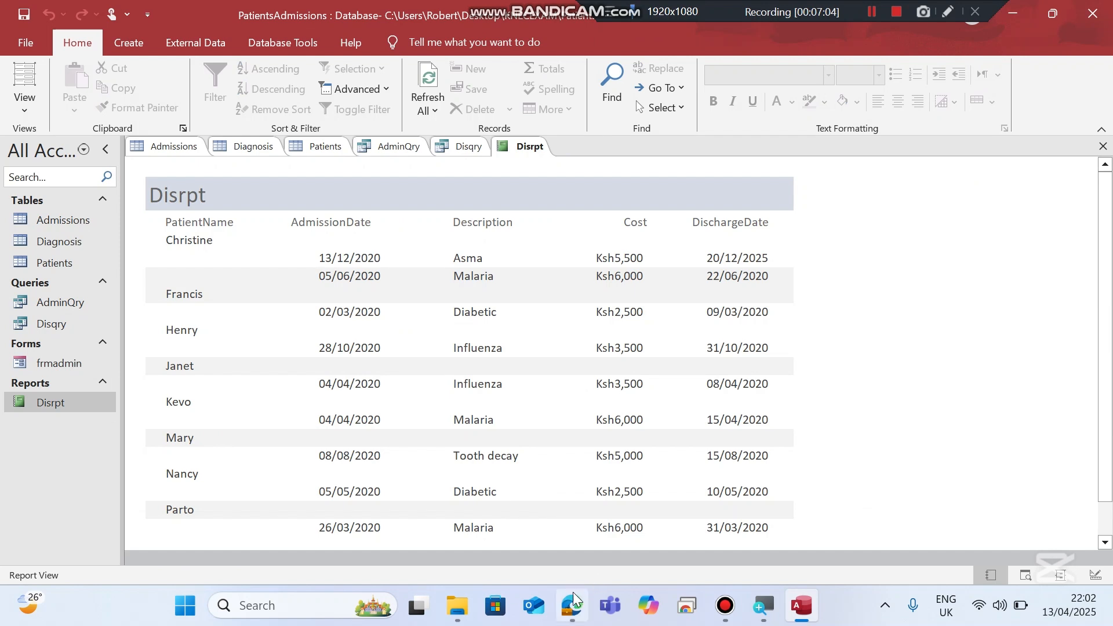
mouse_move(573, 607)
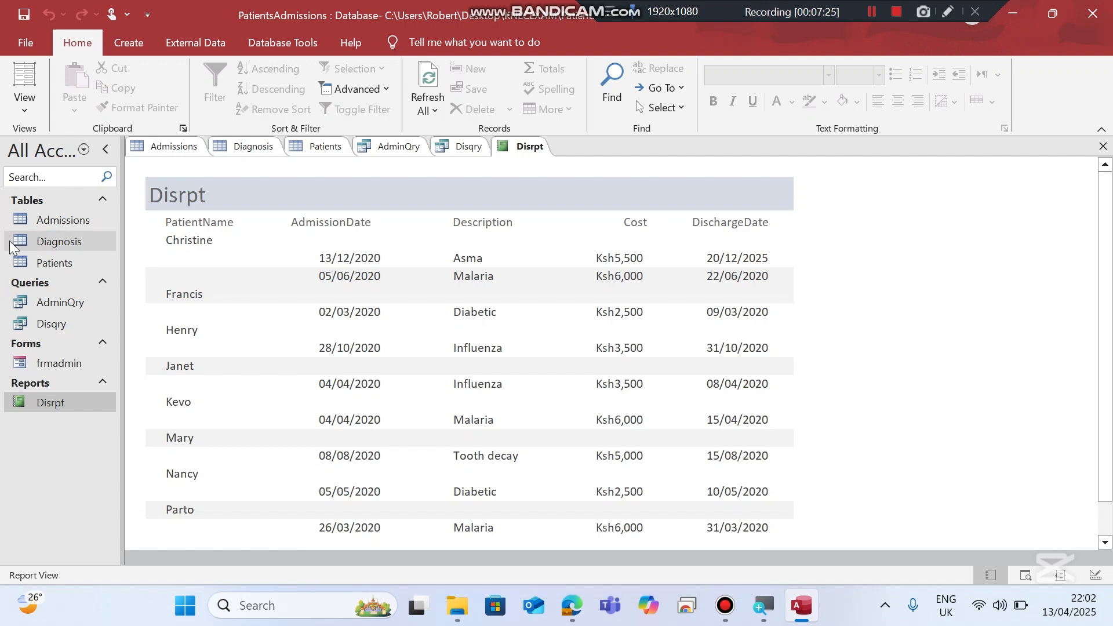
Review the Admissions, Diagnosis and Patients tables, and show Patients in Design View to examine its field data types.
double_click(54, 211)
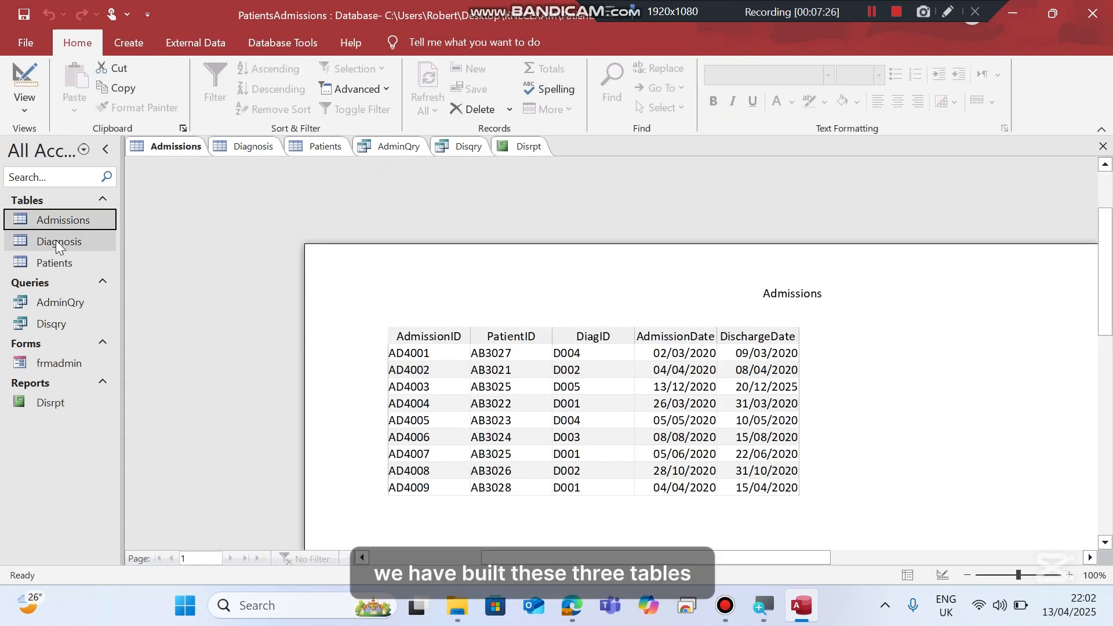
double_click(55, 241)
double_click(56, 265)
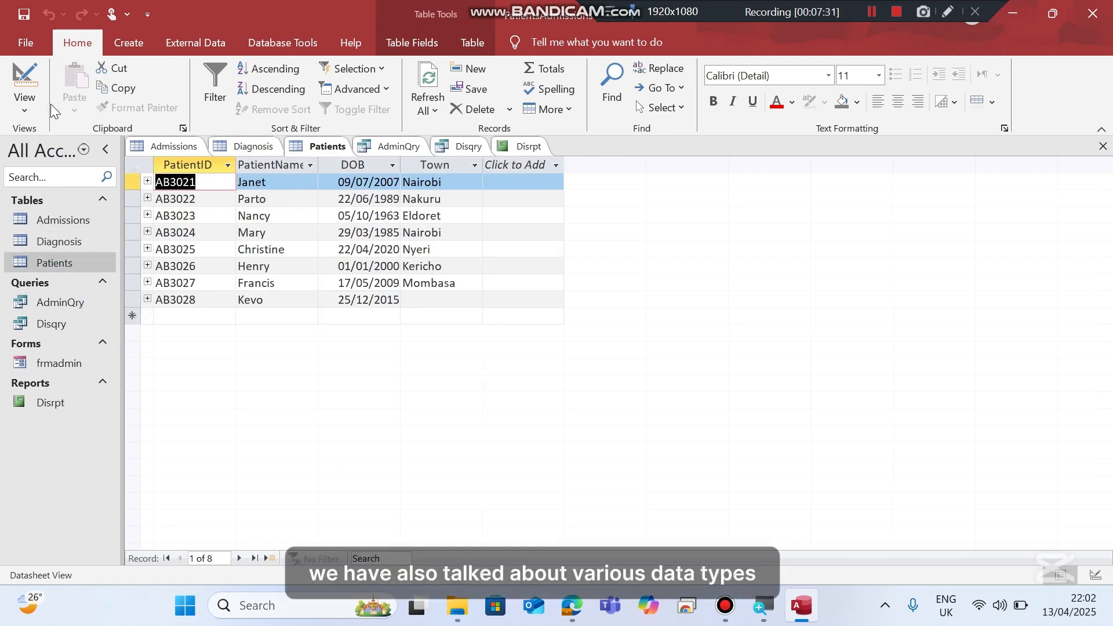
left_click(36, 74)
left_click(530, 380)
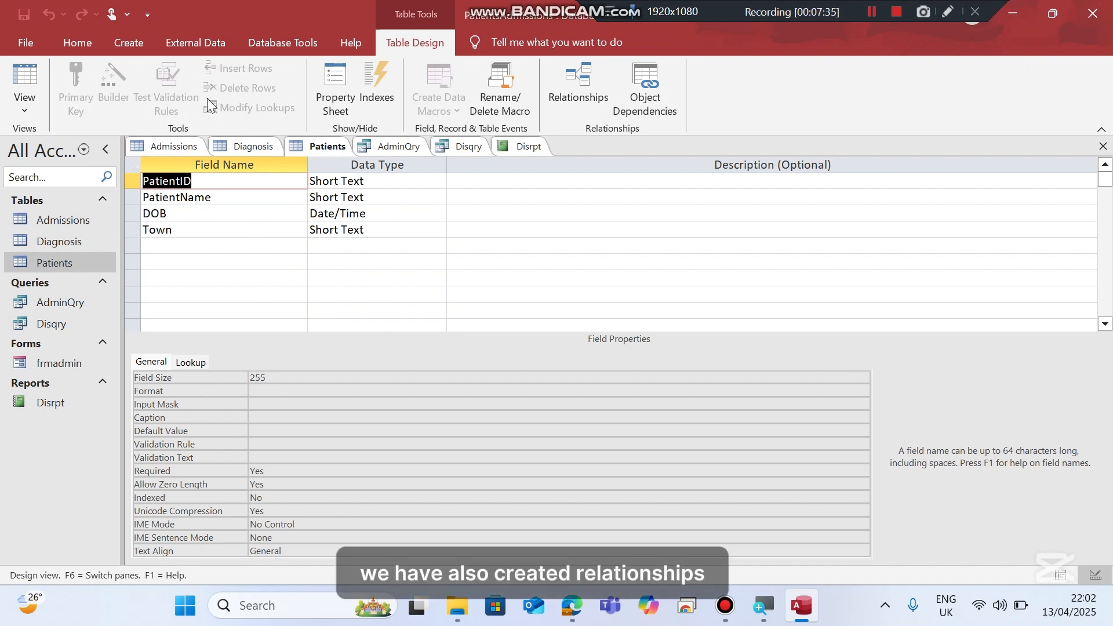
Display the relationships between the three tables, and open the frmadmin form to review it.
left_click(272, 42)
left_click(236, 75)
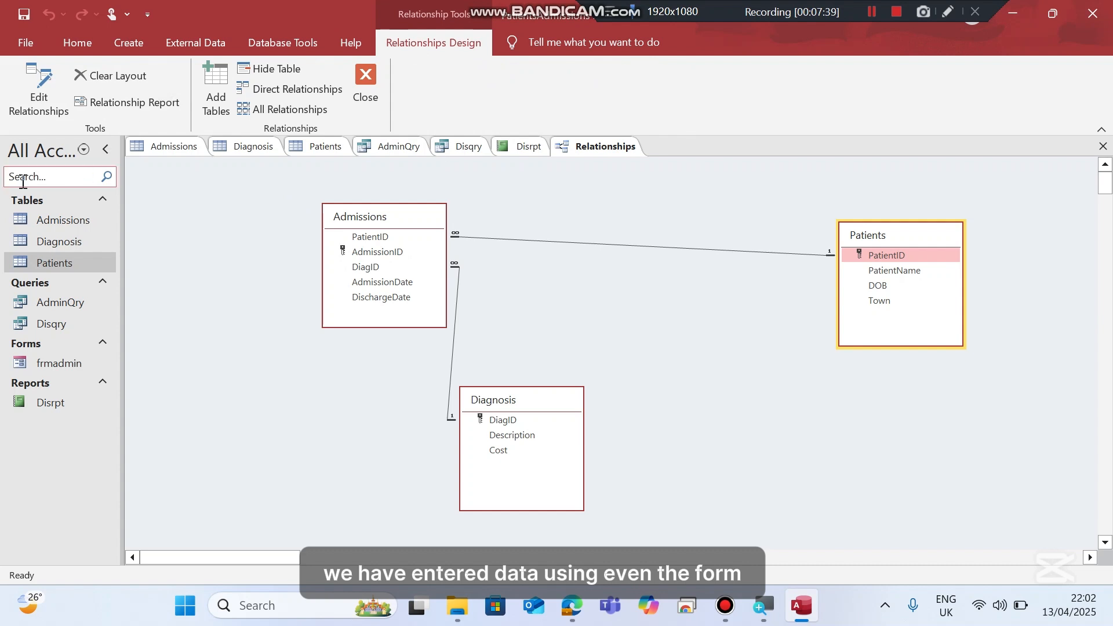
double_click(59, 363)
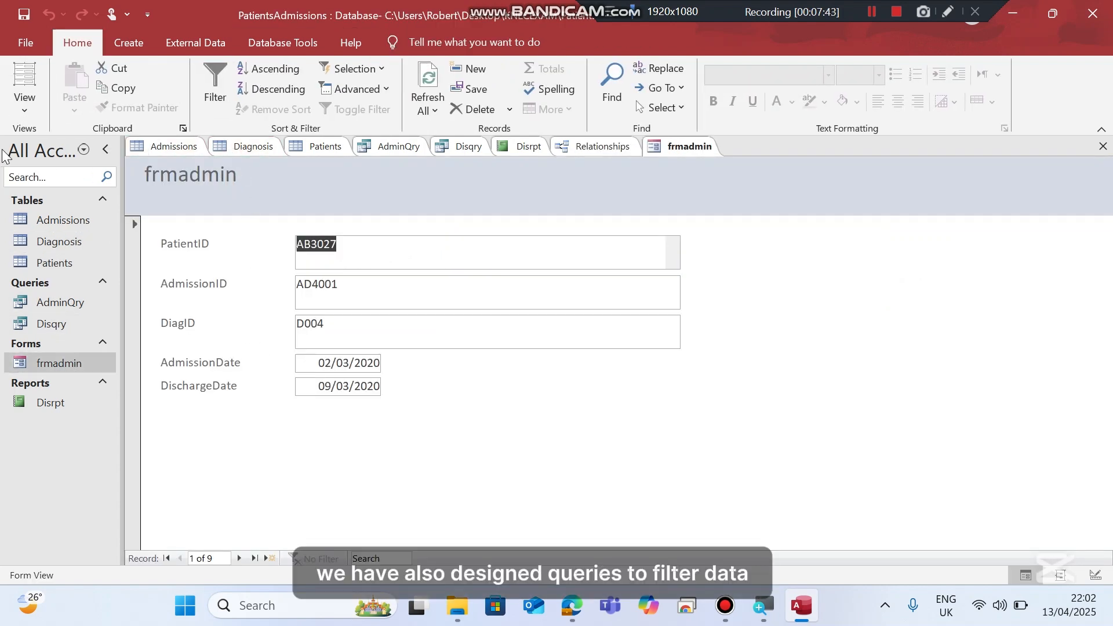
Review the AdminQry and Disqry query results and the Disrpt report.
double_click(61, 303)
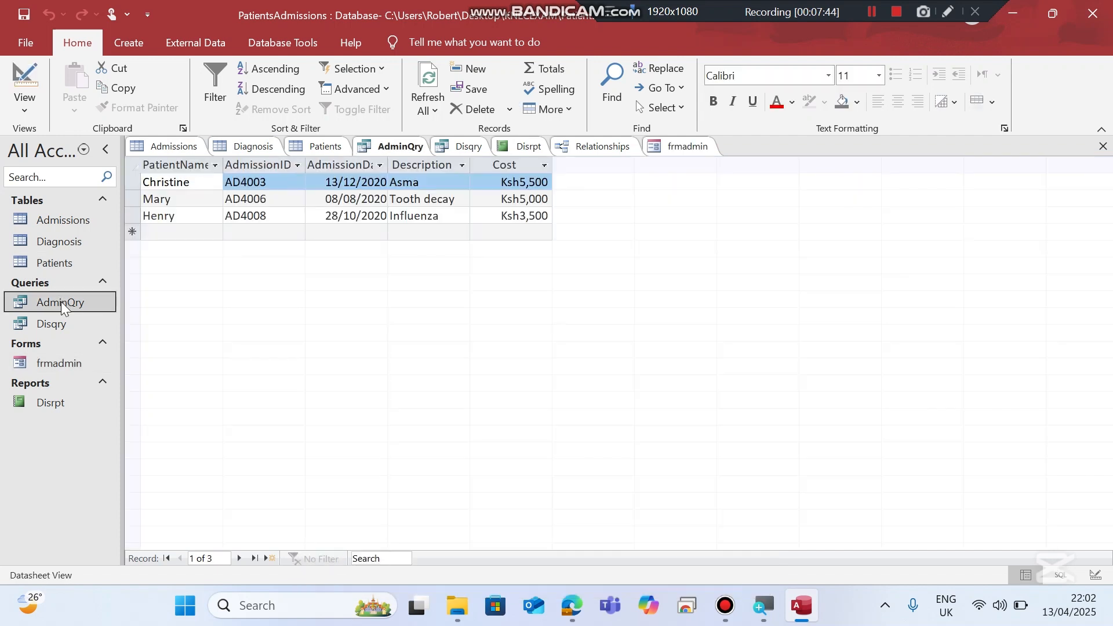
double_click(50, 323)
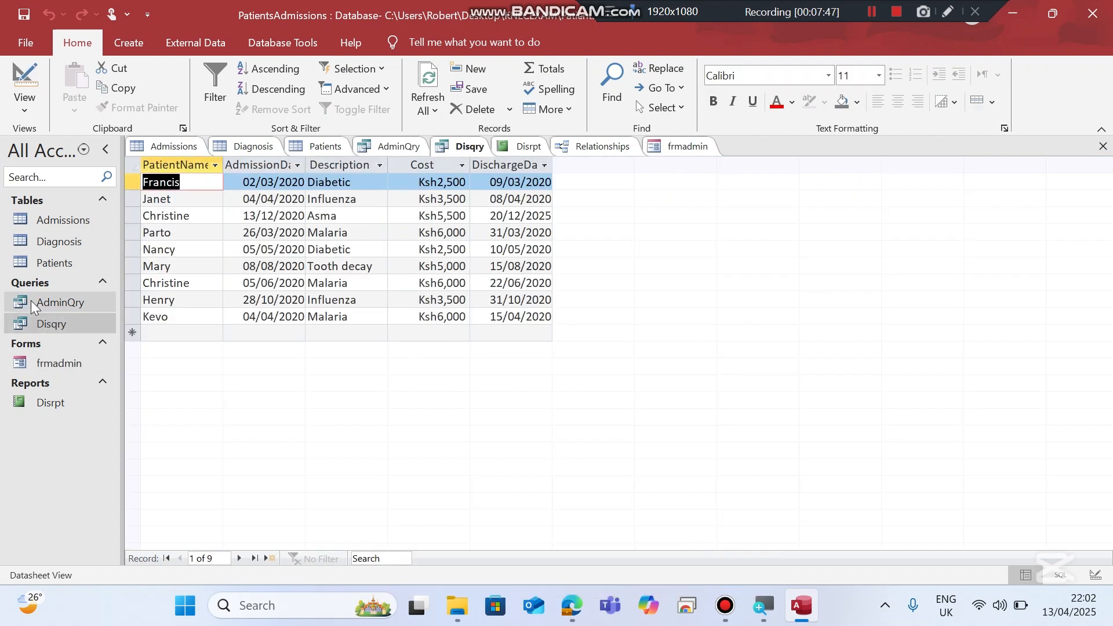
left_click(47, 389)
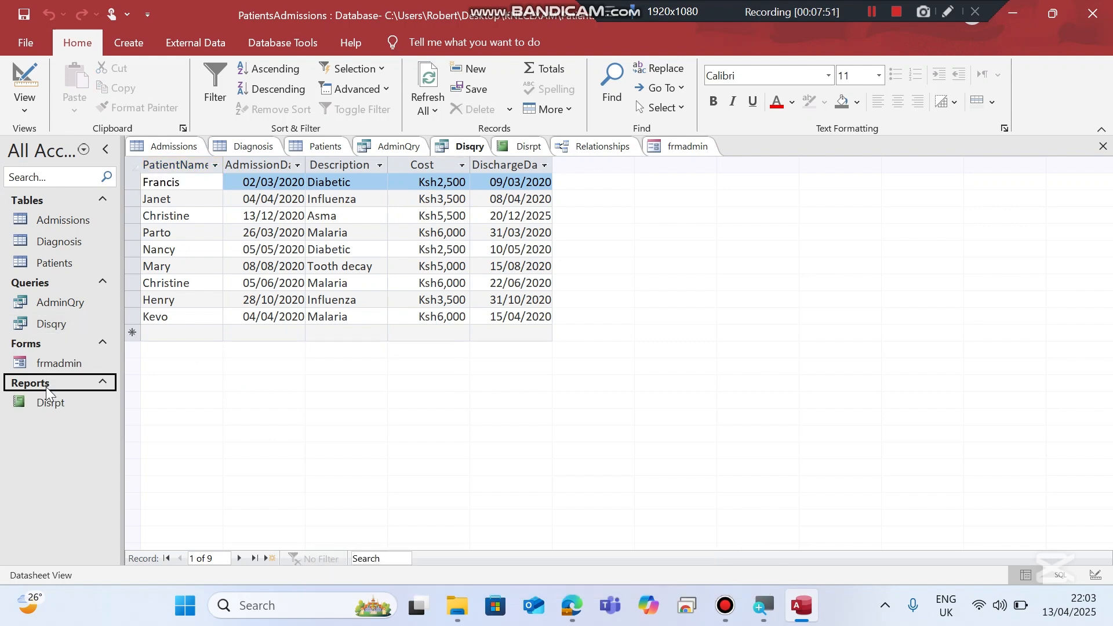
double_click(51, 402)
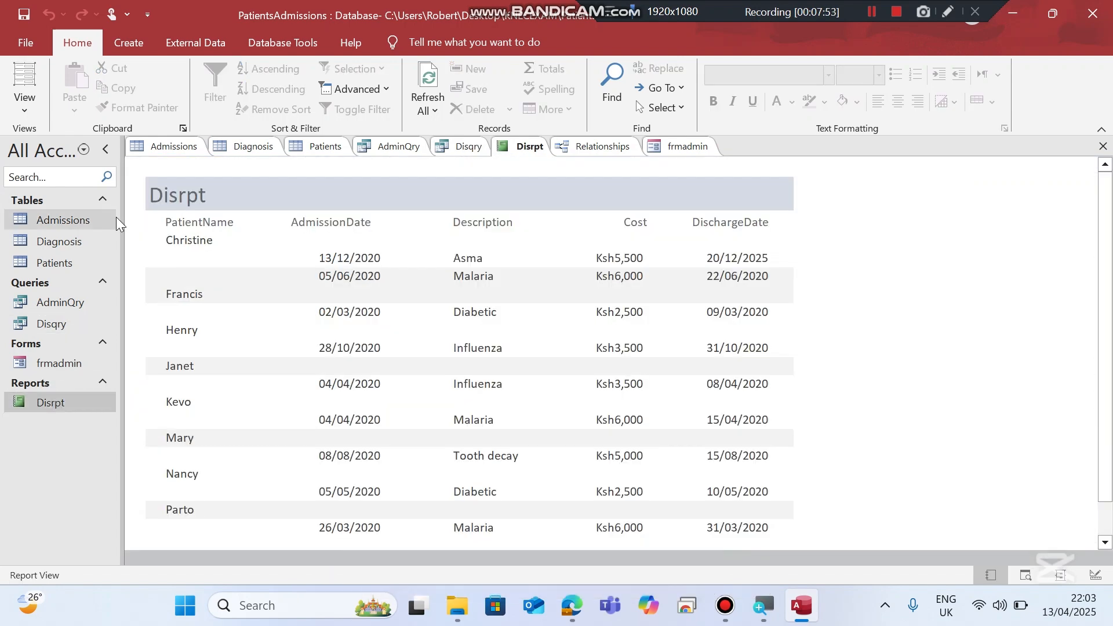